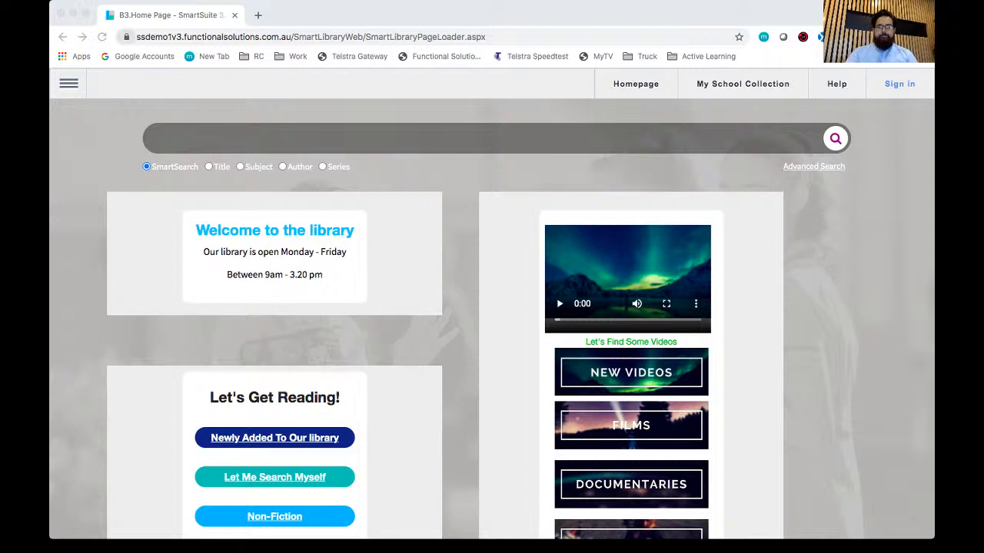
Step: Search the school's library collection for "cat" using SmartSearch
left_click(310, 36)
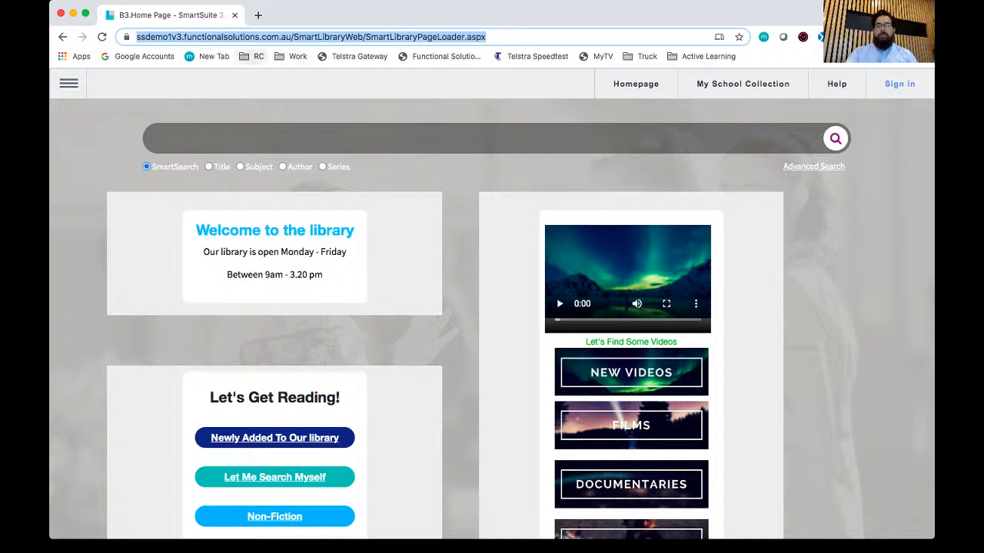
key("Escape")
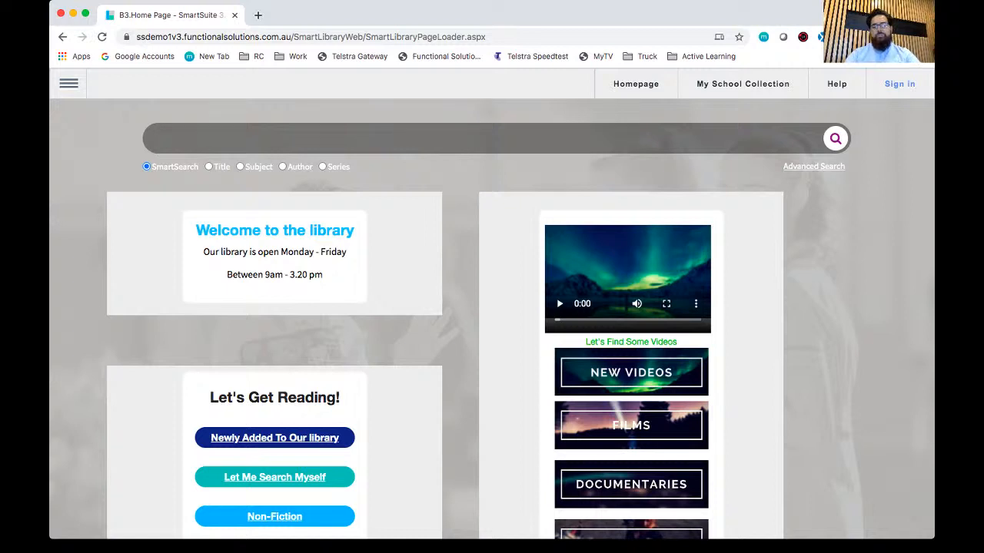
type("cat")
key("Return")
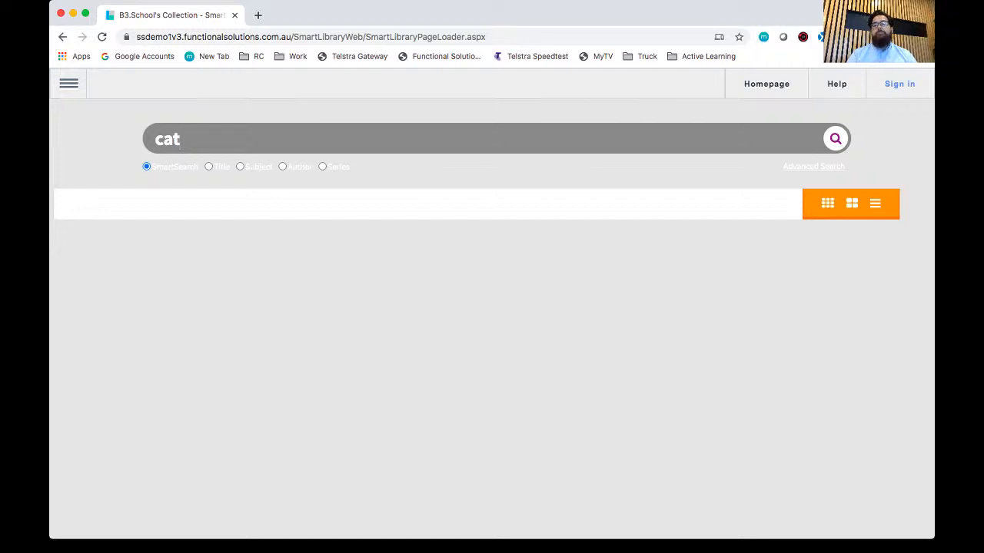
key("Return")
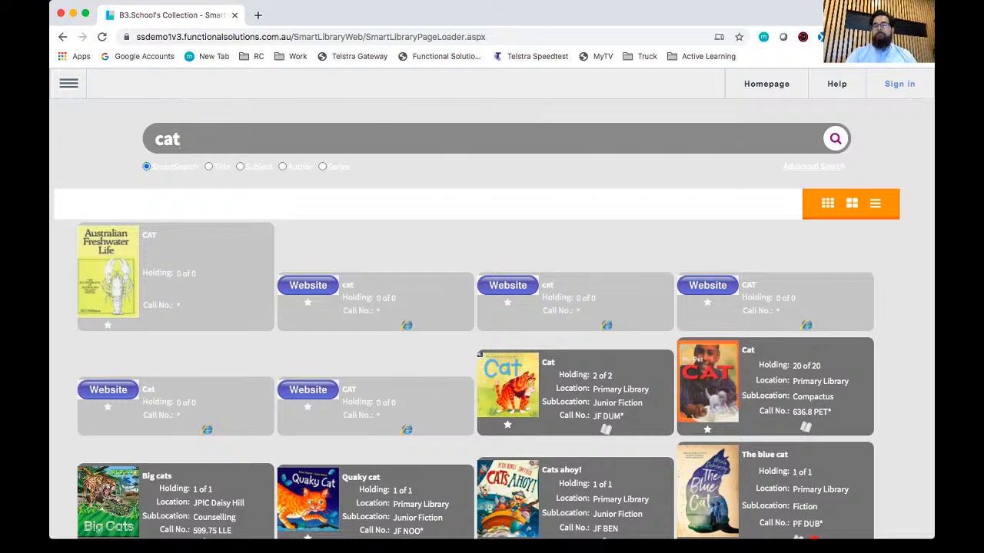
Step: Sign in to the library site by entering the librarian account's username and password
left_click(899, 84)
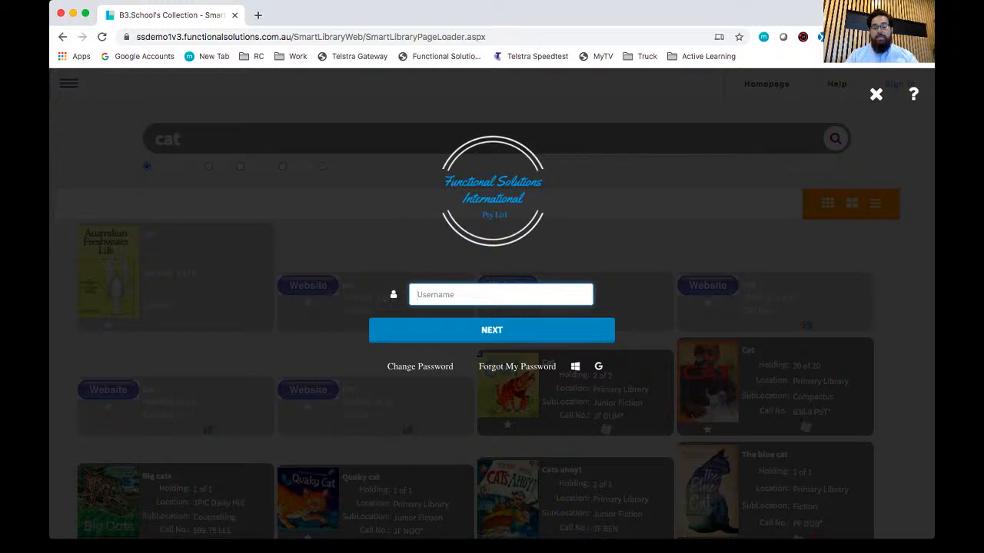
type("lib")
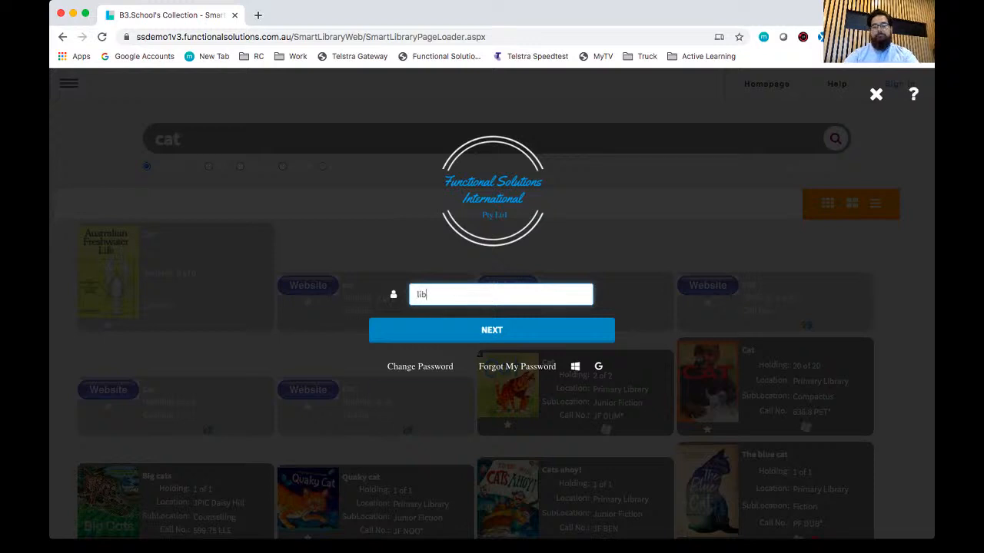
key("Return")
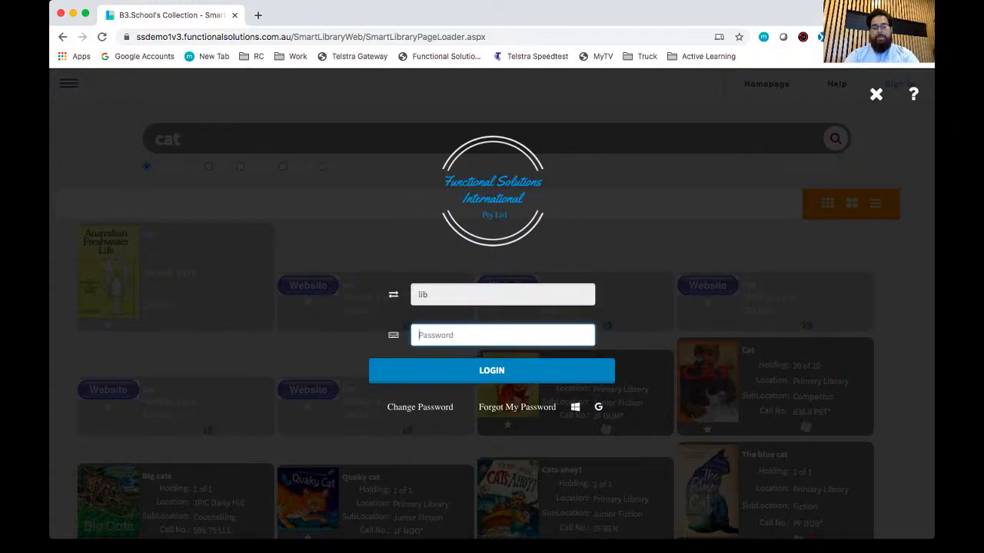
type("•••••••••••")
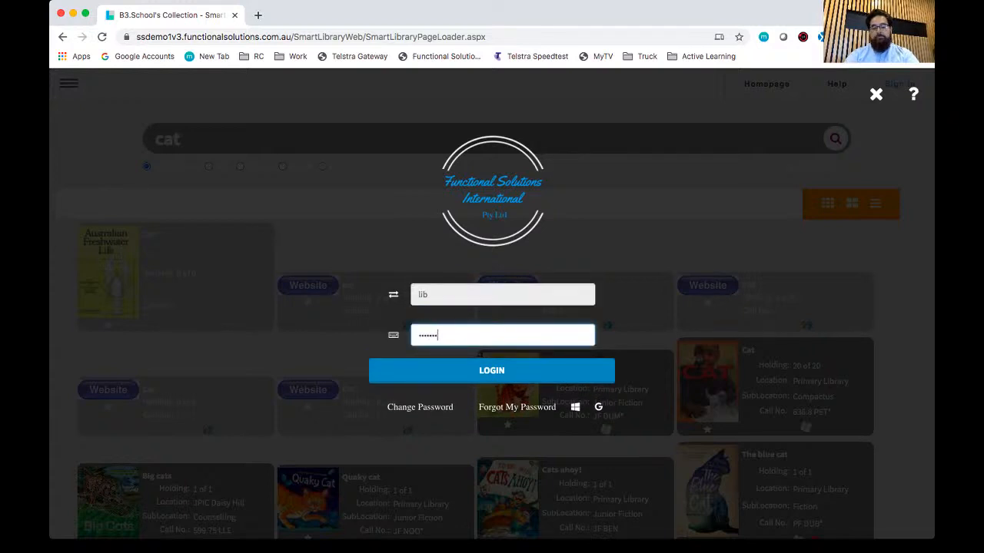
type("•")
key("Return")
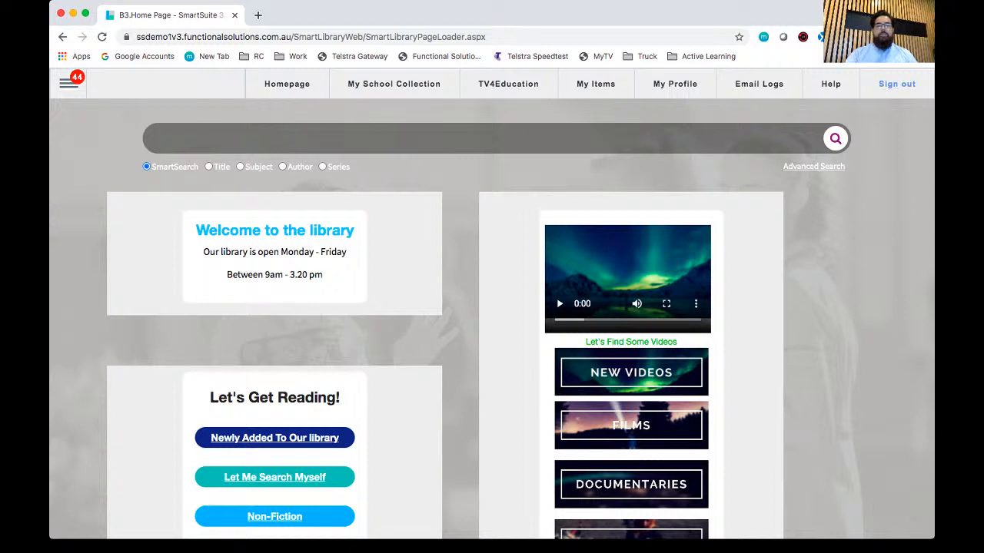
Step: View the Circulation page for loans and returns, followed by the Catalogue editor page
left_click(68, 83)
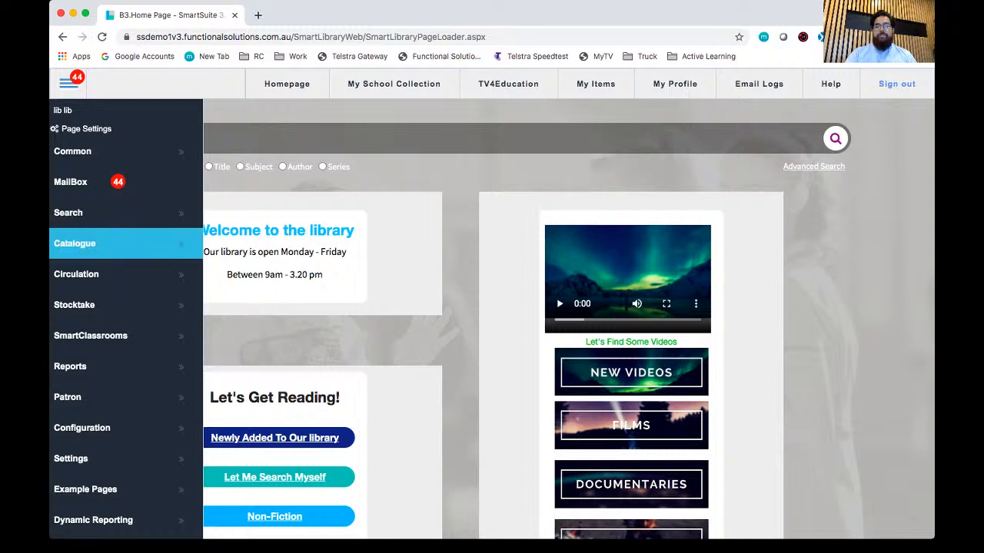
mouse_move(123, 275)
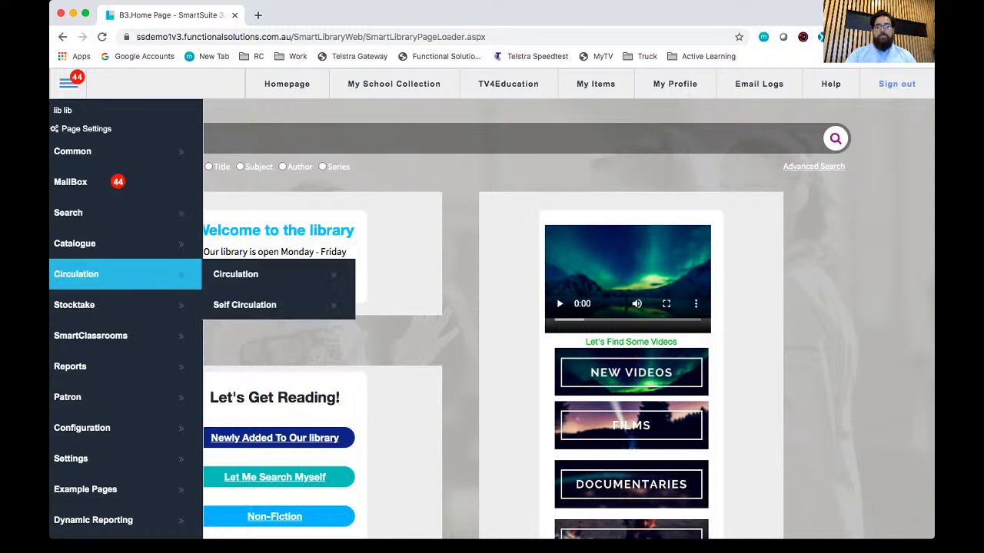
left_click(236, 275)
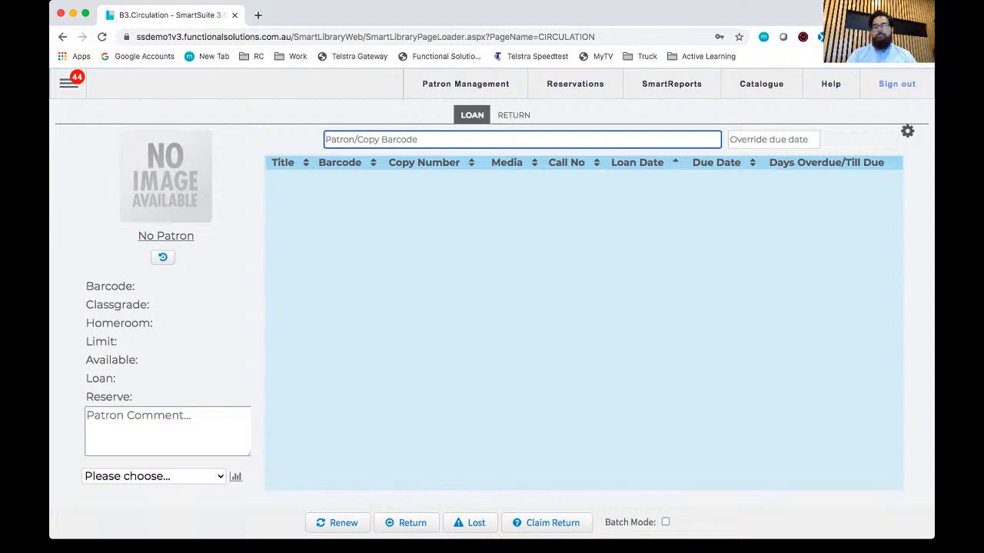
left_click(69, 83)
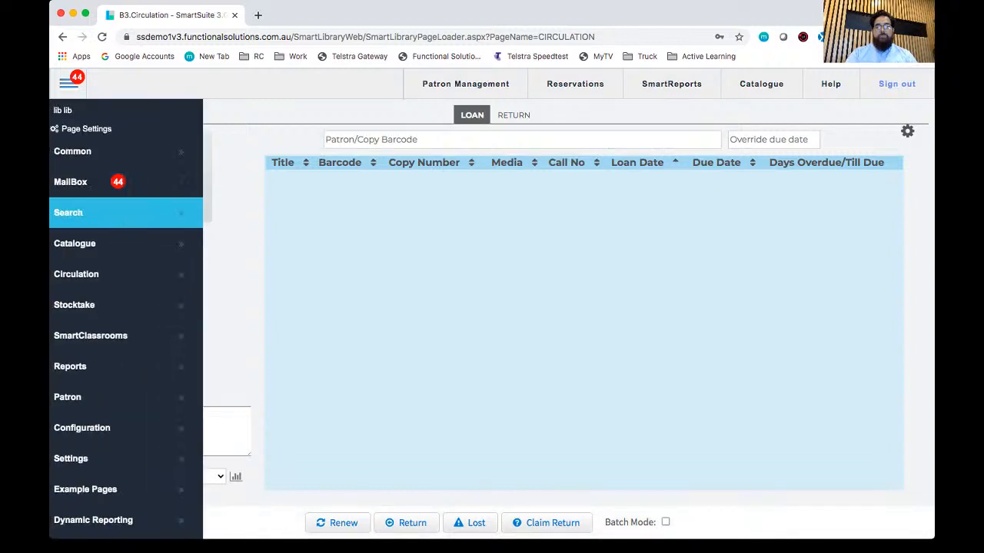
mouse_move(115, 243)
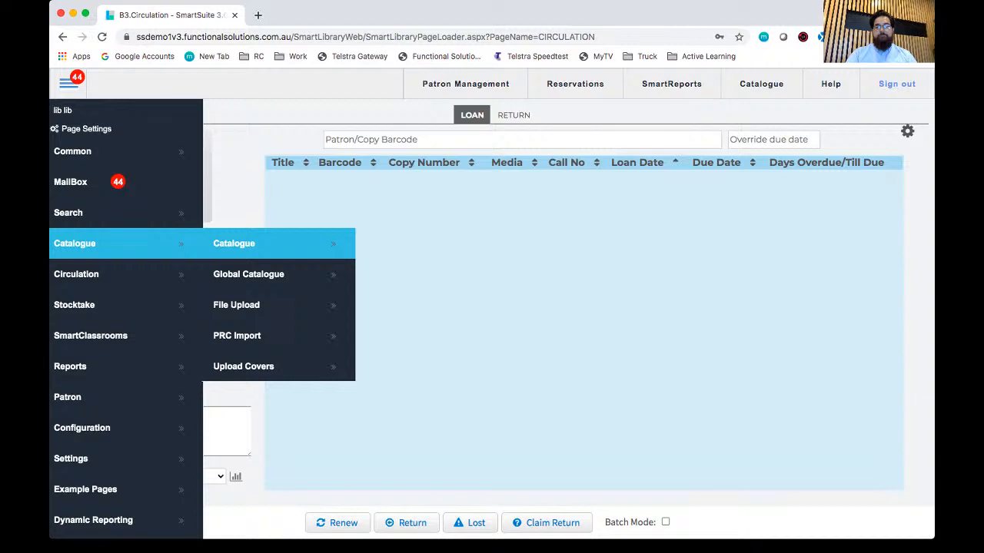
left_click(234, 243)
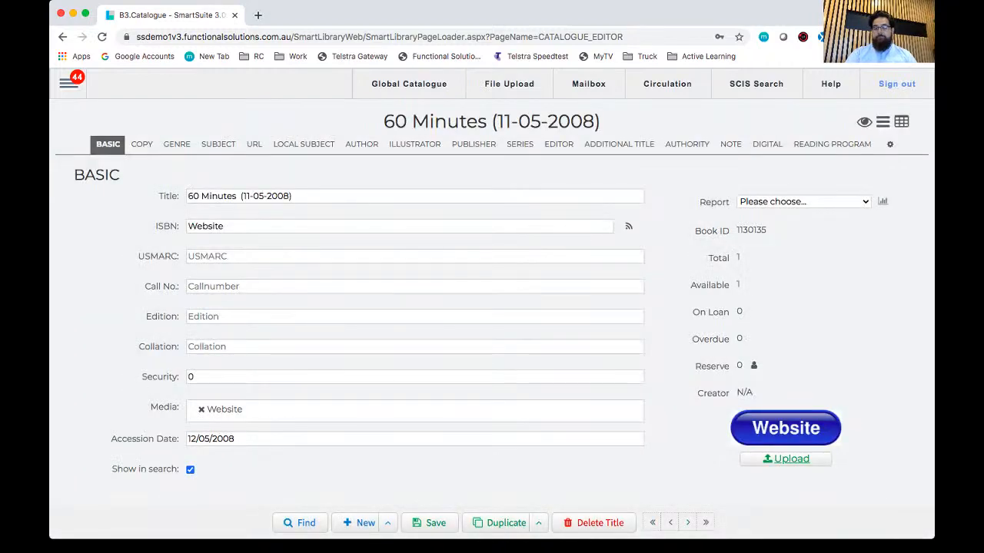
Step: Go to the Patron Management page from the Catalogue editor
left_click(69, 82)
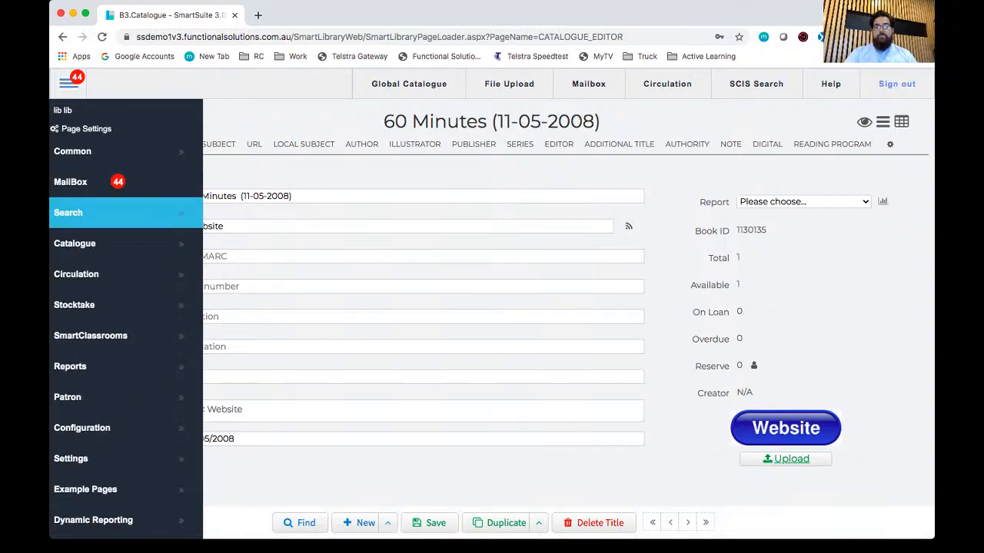
mouse_move(123, 397)
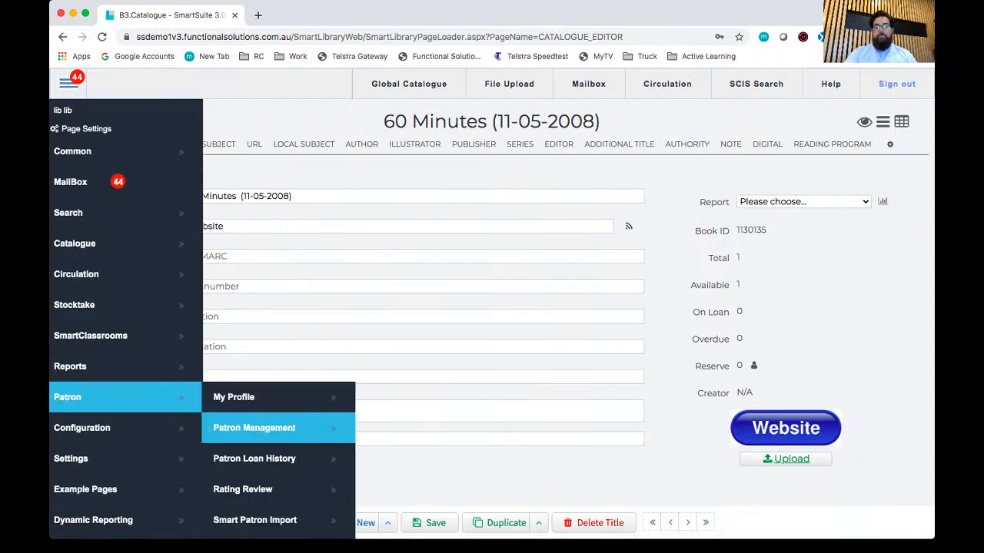
left_click(254, 428)
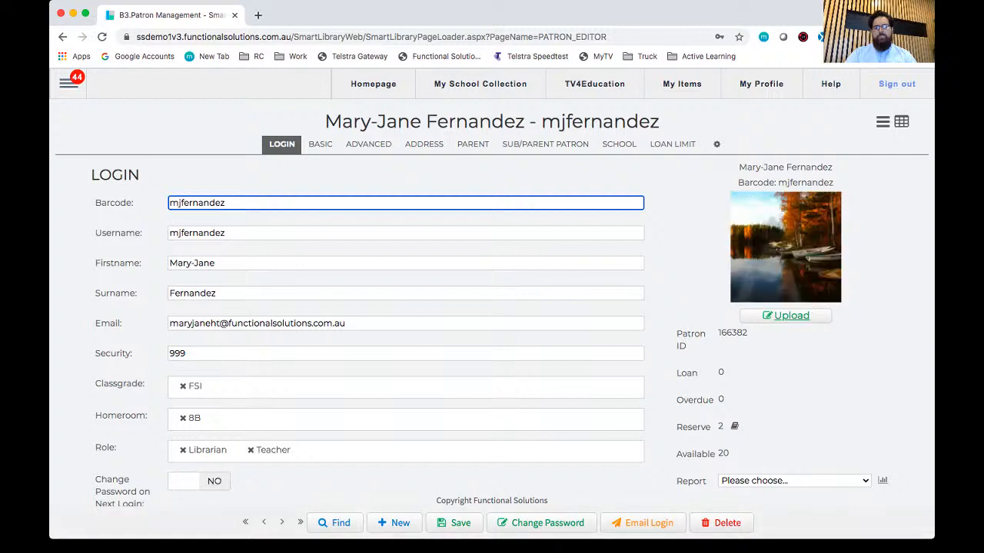
Step: Find a patron across all fields by the patron's first name and open the first matching record
left_click(335, 523)
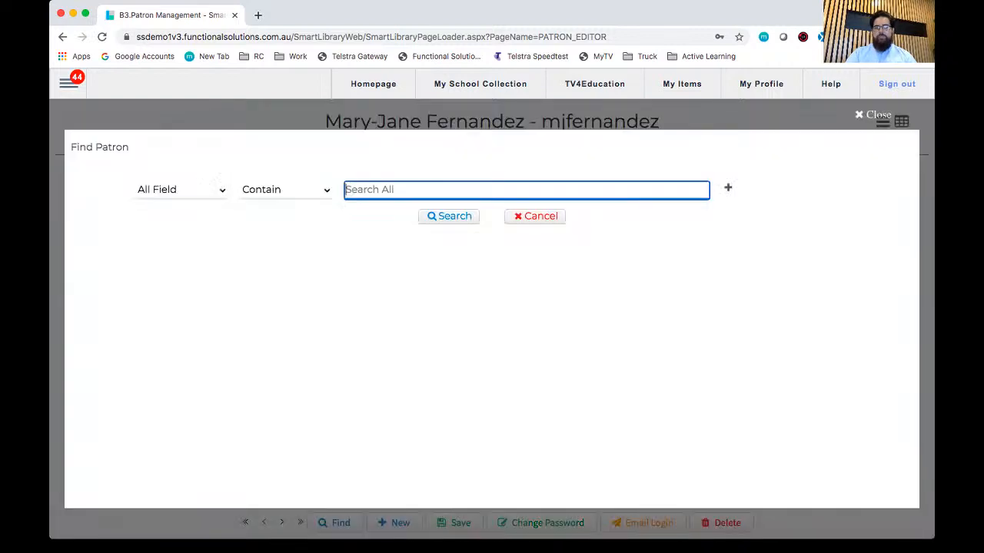
type("quentin")
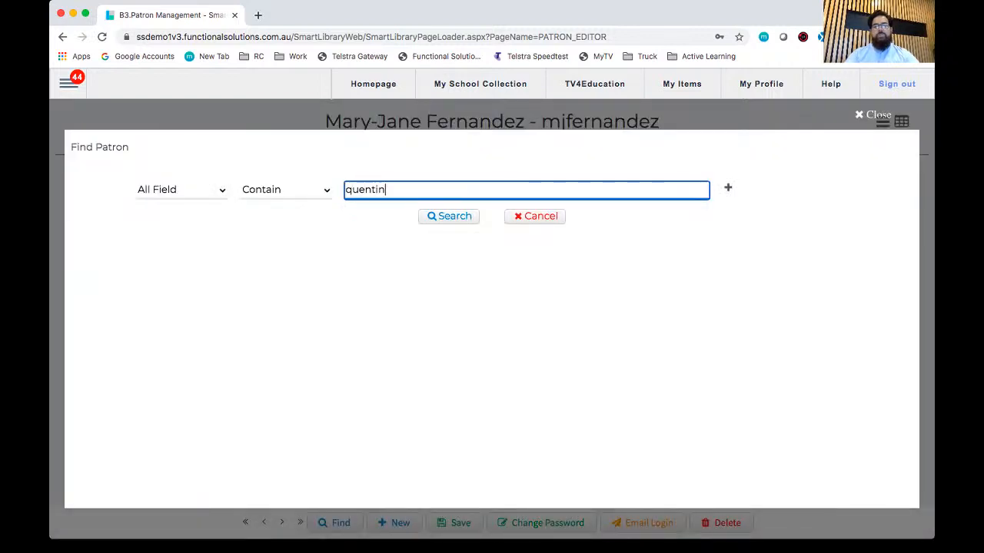
key("Return")
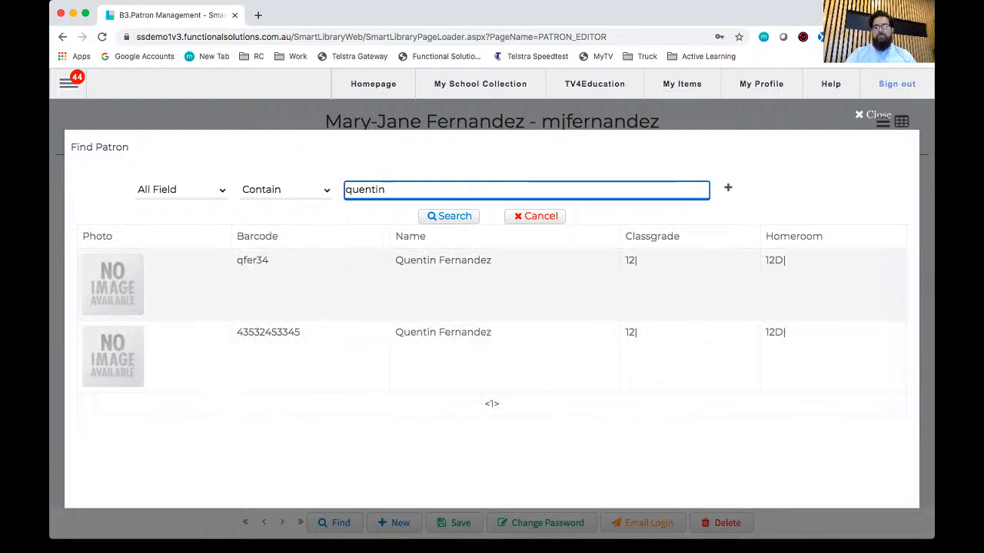
left_click(442, 281)
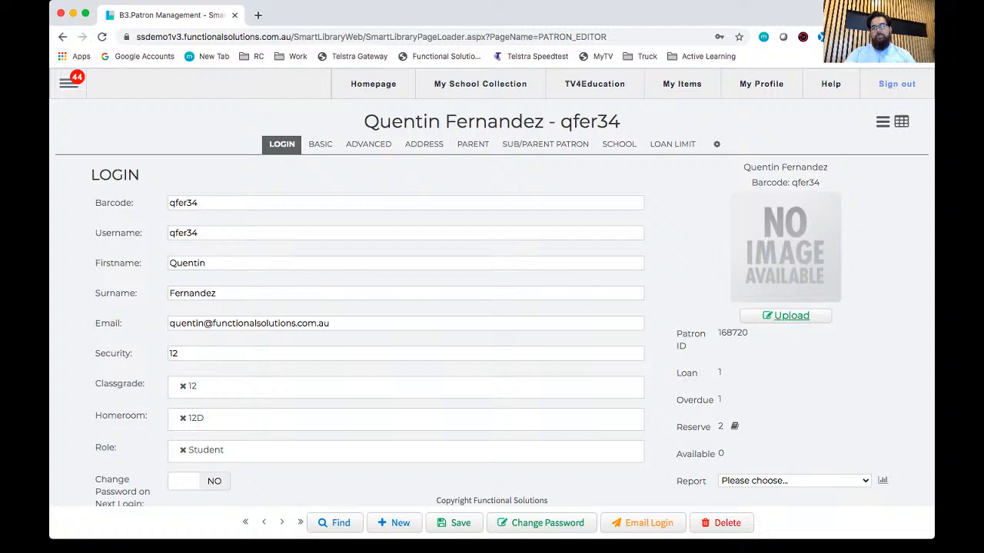
Step: Reopen the Patron Management page and start a new, blank patron record
left_click(68, 84)
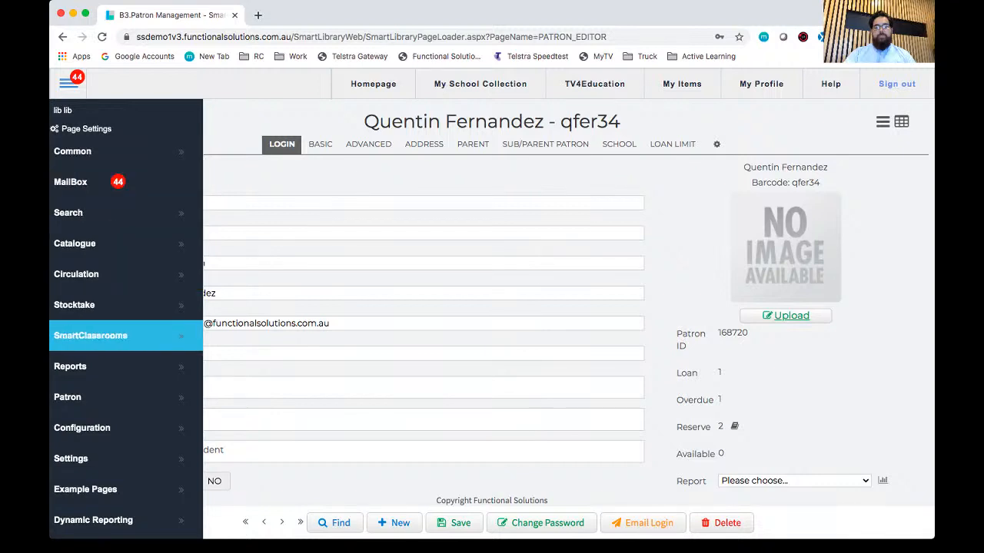
mouse_move(115, 397)
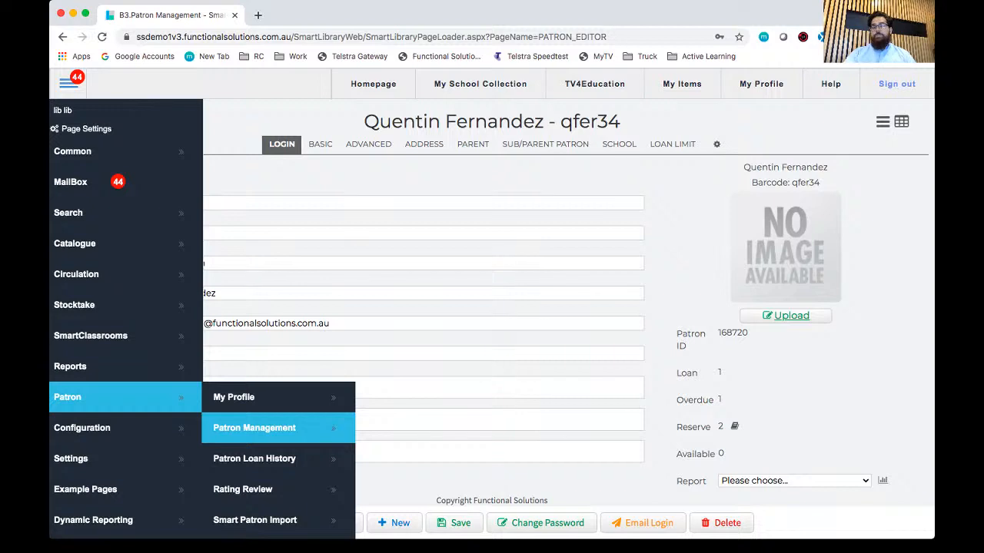
left_click(253, 428)
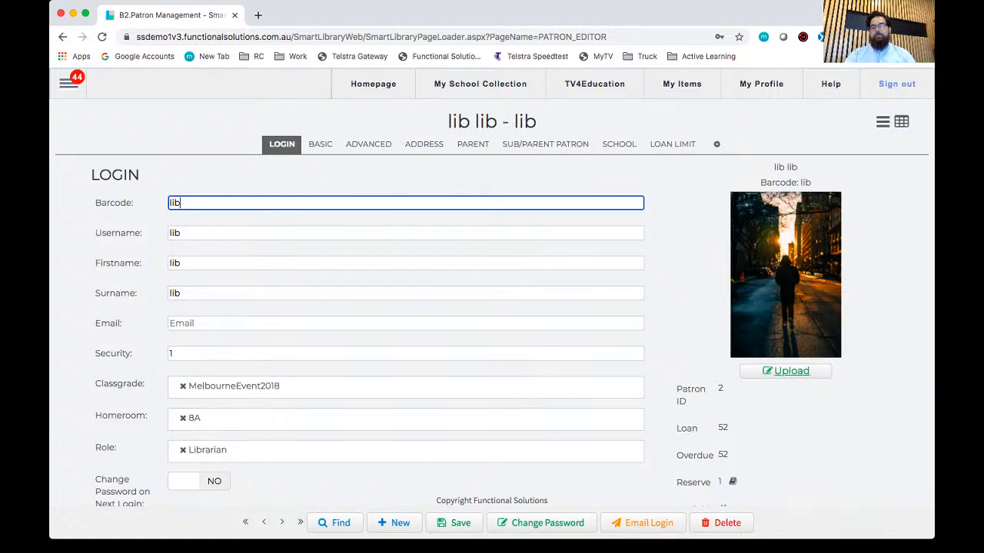
left_click(394, 523)
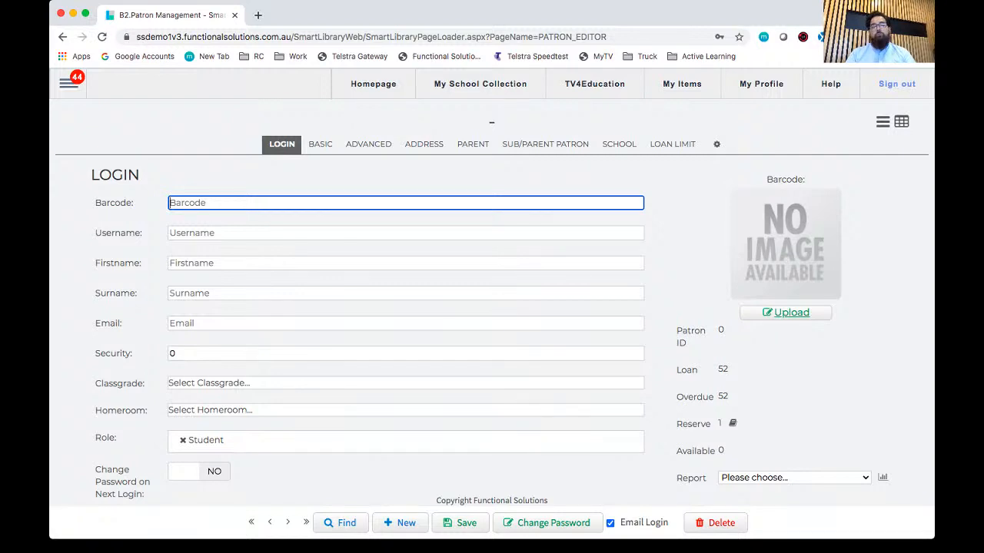
Step: Enter the barcode number and username in the new patron's login details
type("8732987")
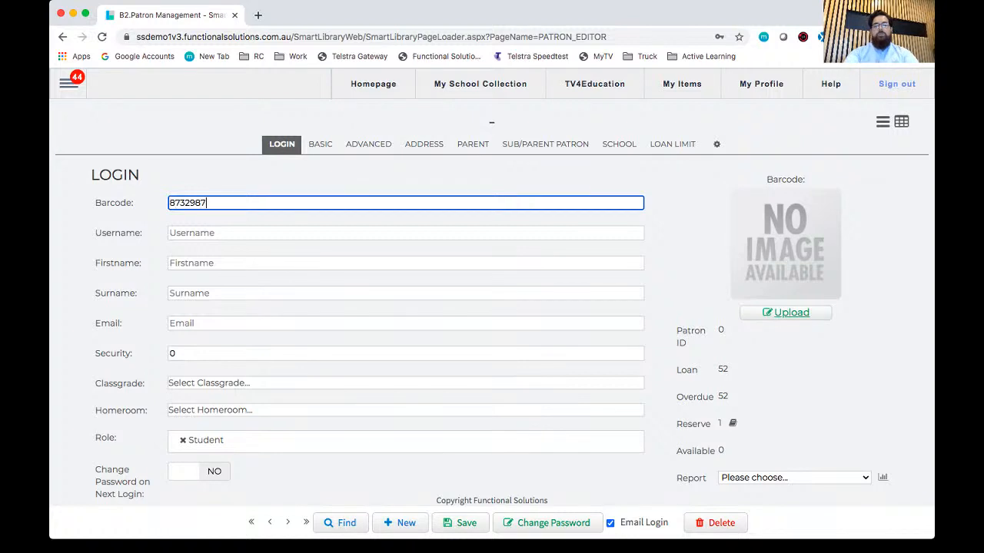
type("23")
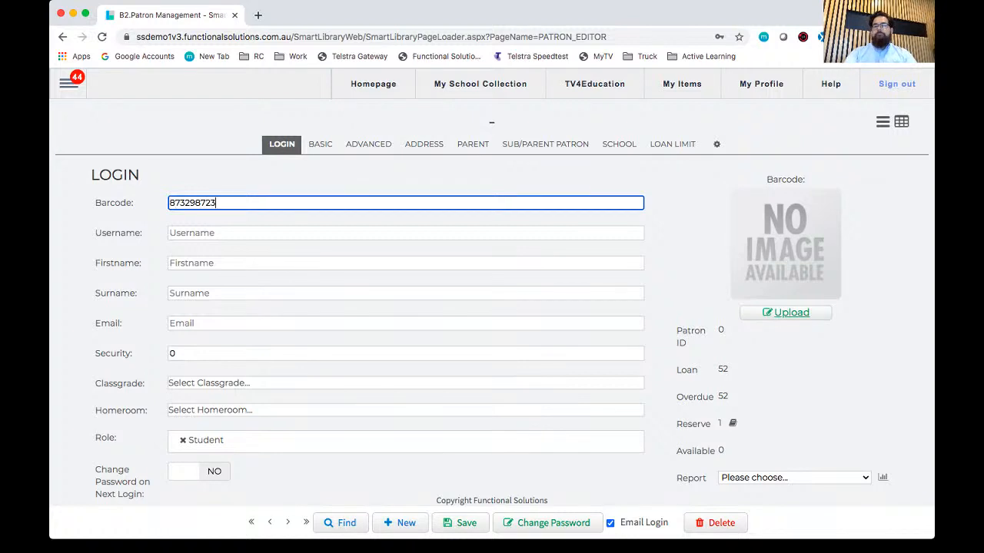
key("Tab")
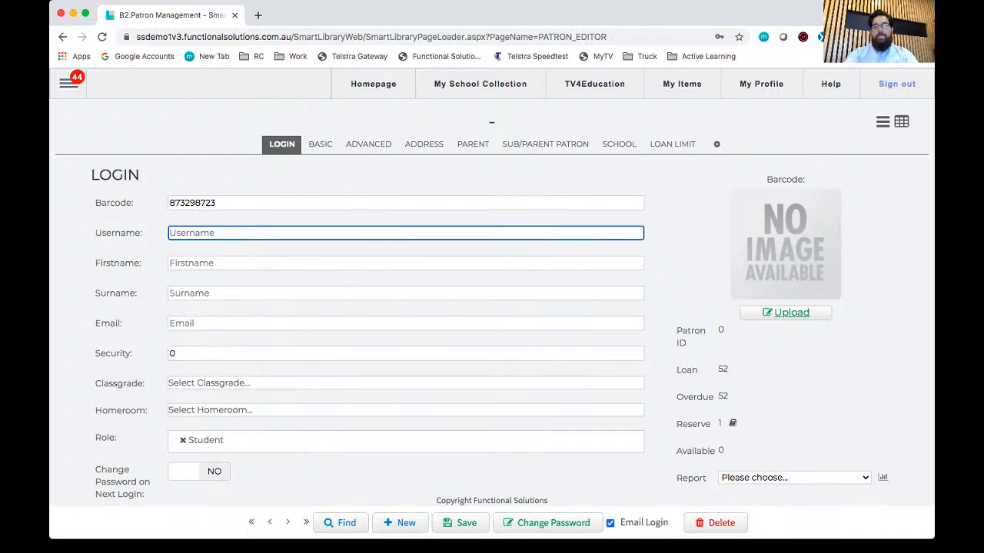
type("Qf")
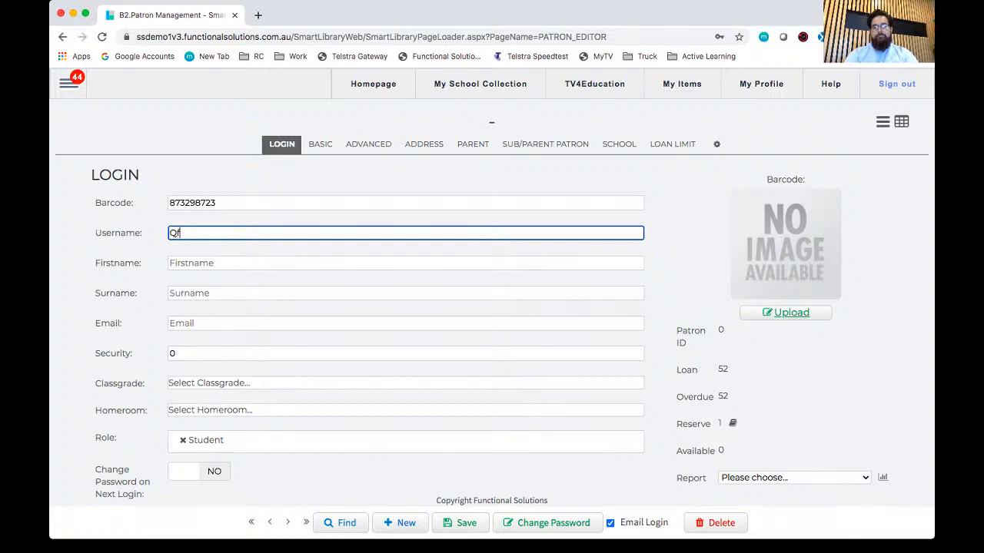
type("ern38")
key("Tab")
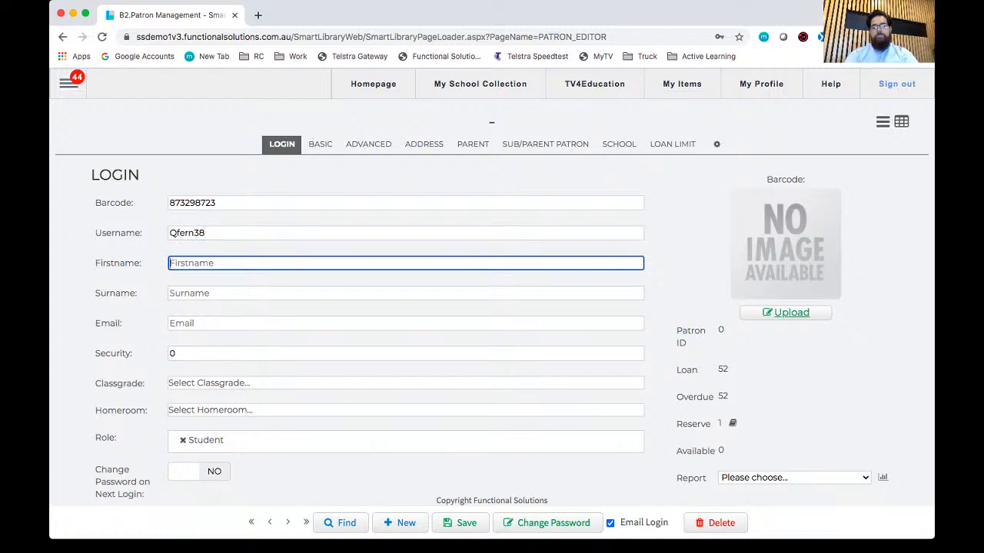
Step: Fill in the new patron's first name, surname and school email address
type("Quentin")
key("Tab")
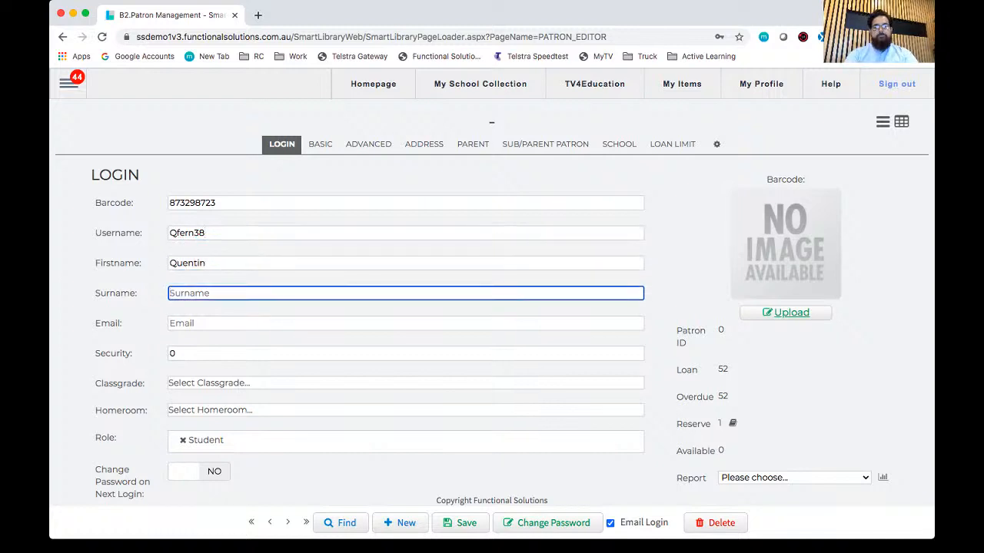
type("Smith")
key("Tab")
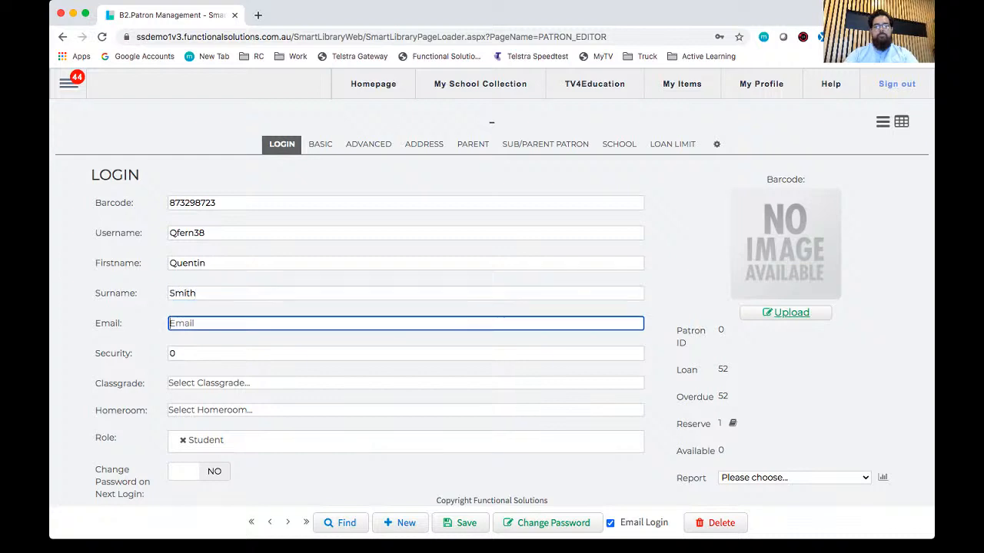
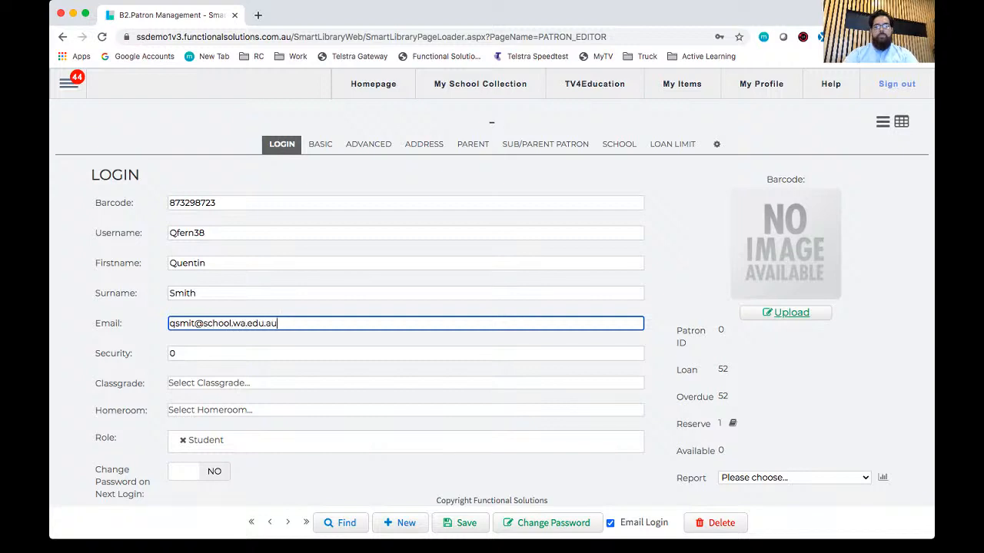
Step: Set the new patron's Classgrade to 9
double_click(113, 354)
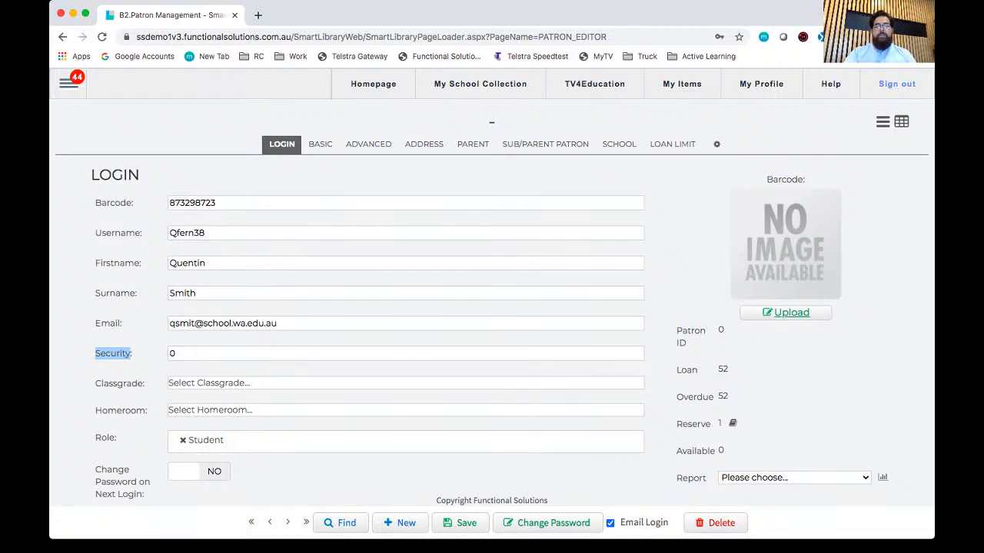
left_click(114, 354)
left_click_drag(104, 384, 137, 384)
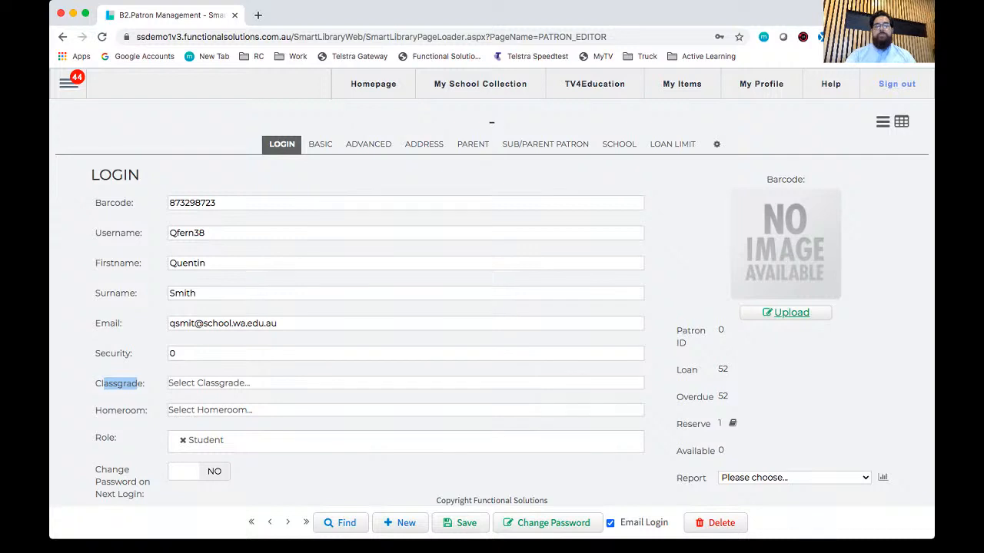
left_click(231, 383)
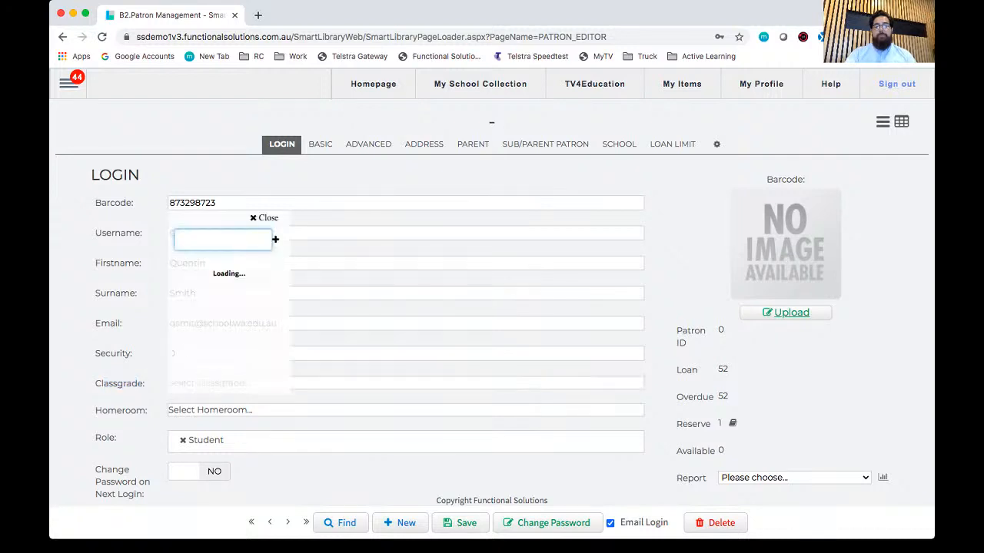
scroll(228, 323, "down", 4)
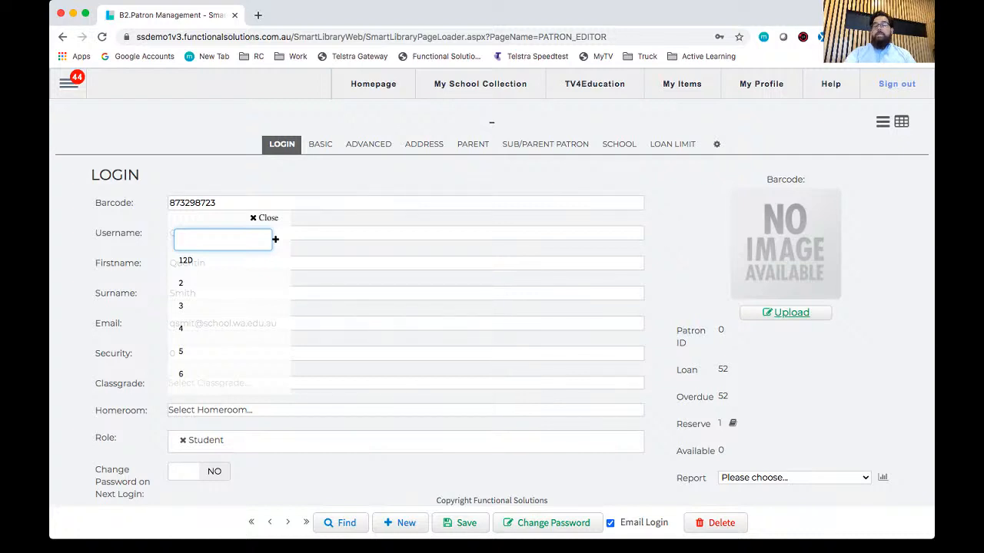
scroll(228, 323, "down", 5)
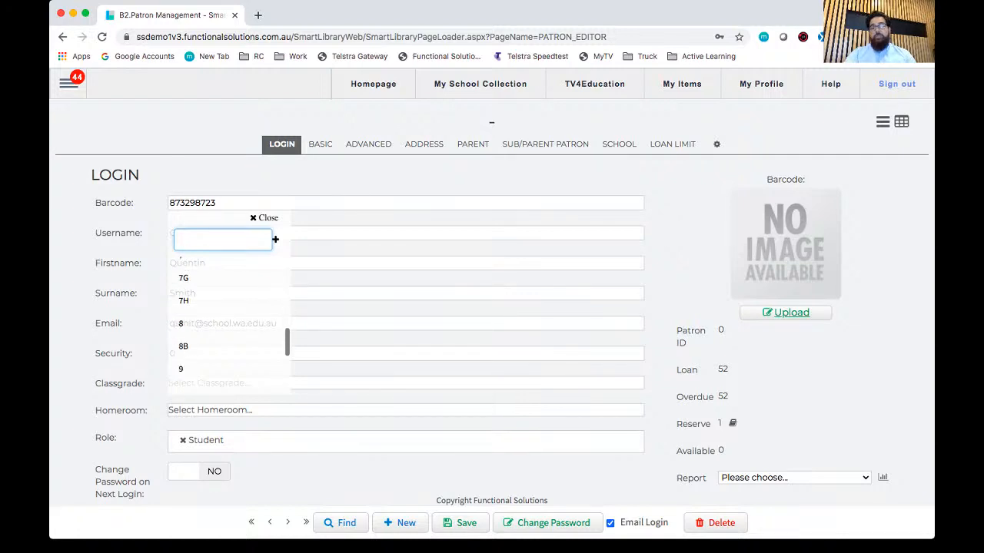
scroll(228, 322, "up", 6)
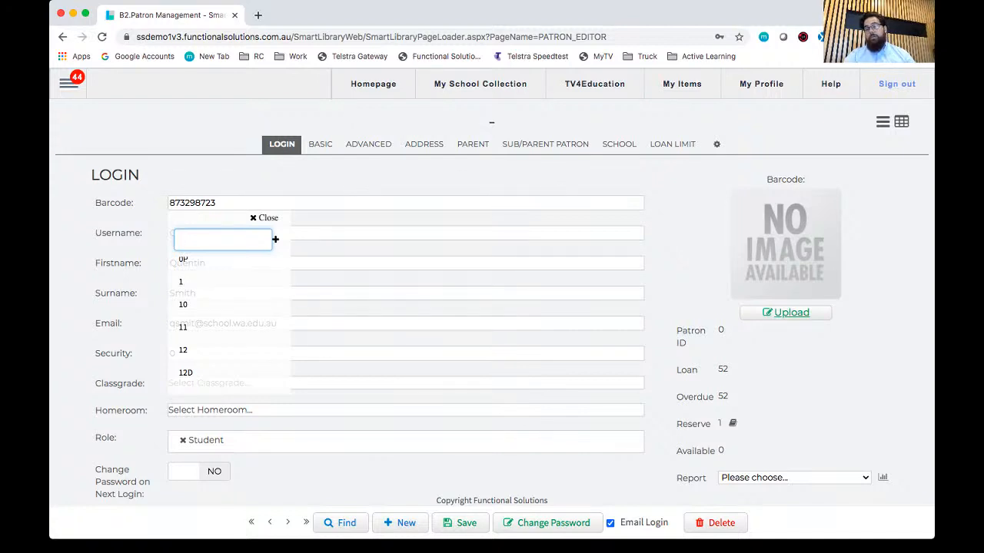
scroll(229, 323, "down", 10)
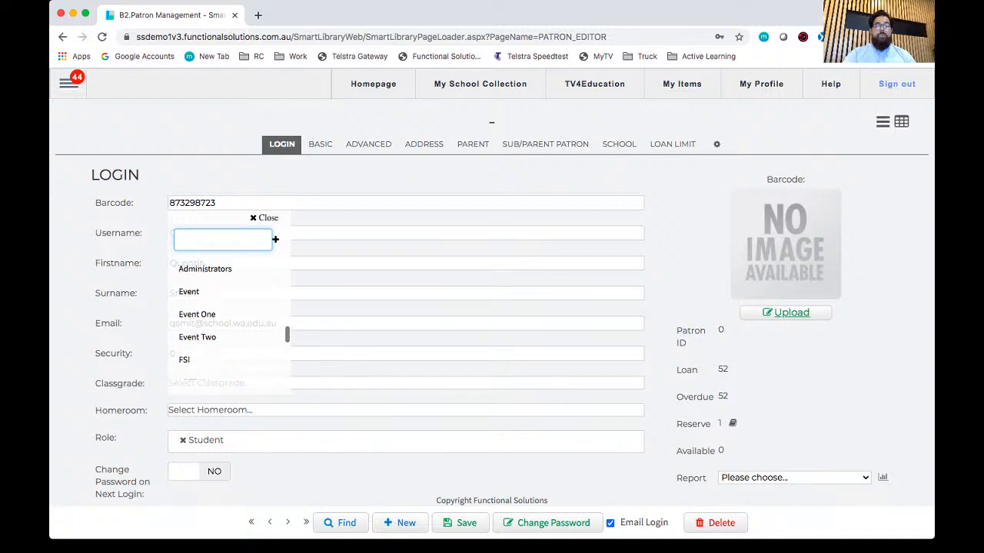
scroll(228, 323, "down", 6)
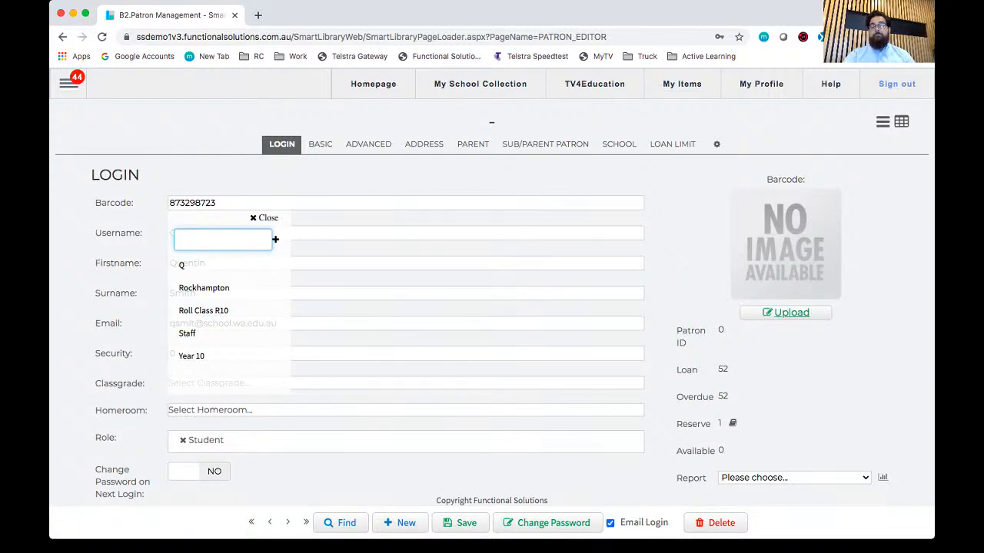
scroll(228, 323, "up", 10)
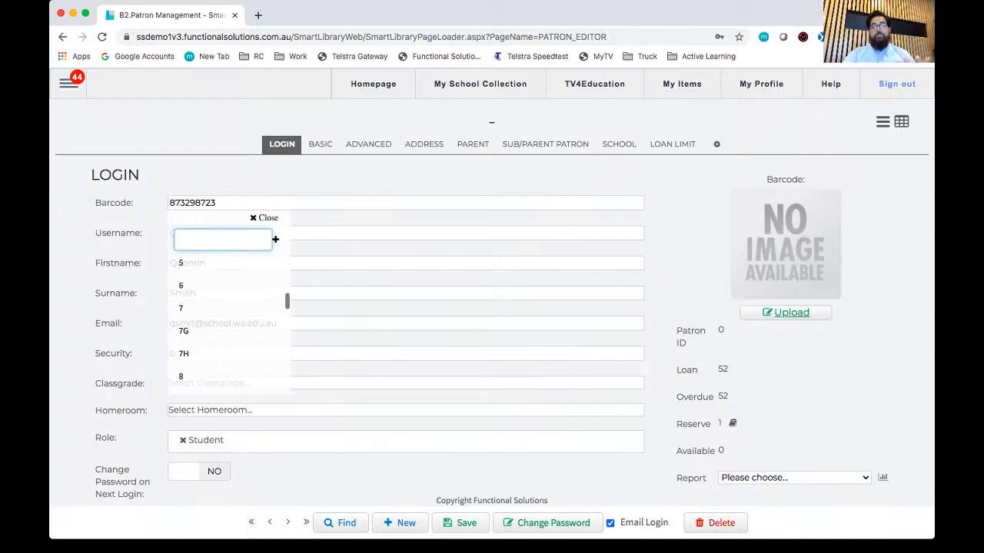
scroll(228, 323, "down", 3)
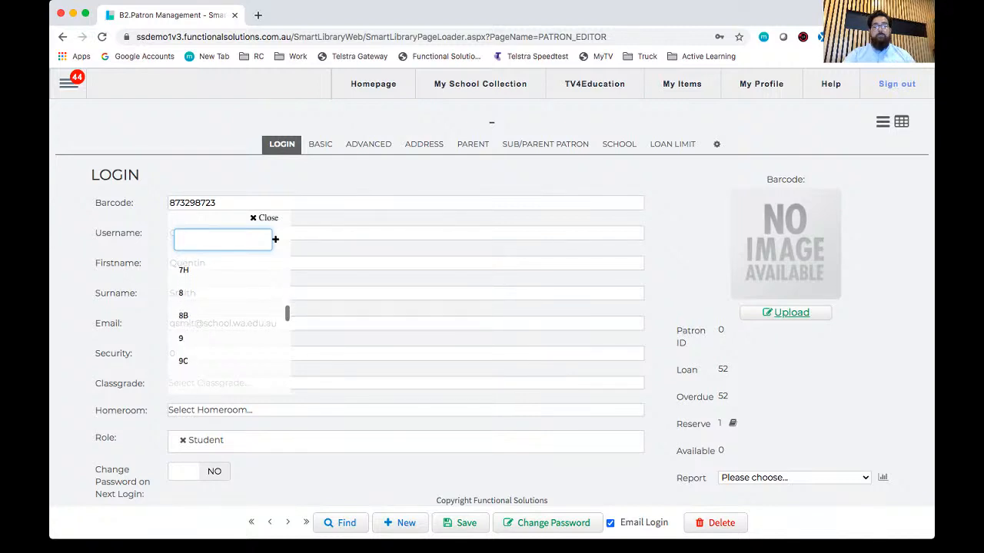
left_click(228, 339)
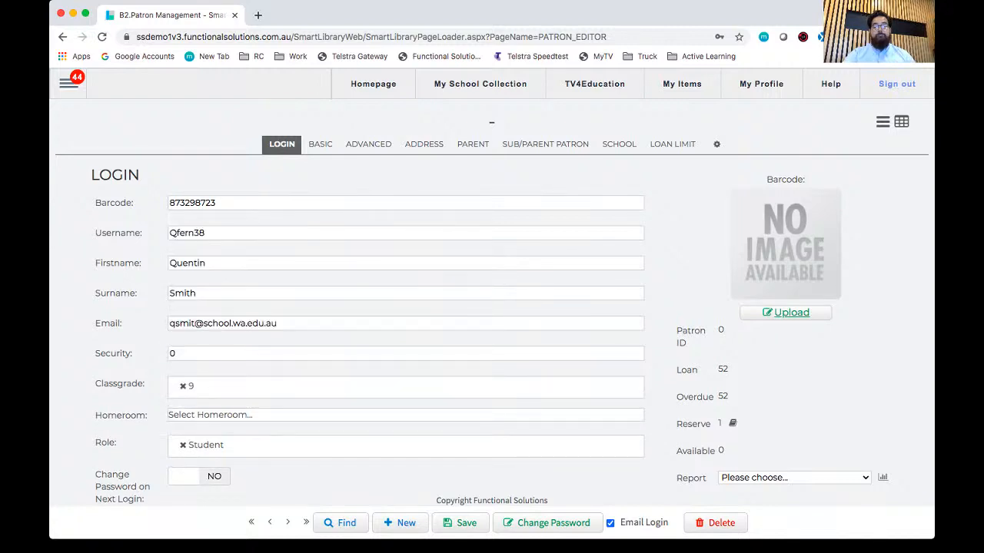
Step: Find the homerooms matching 9 and assign homeroom 9b to the new patron
left_click_drag(103, 416, 136, 415)
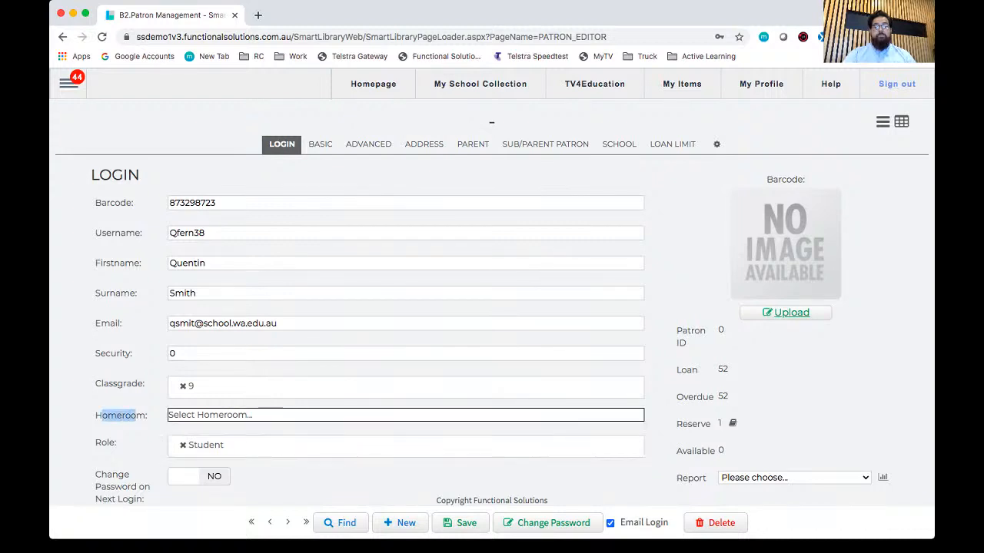
left_click(231, 415)
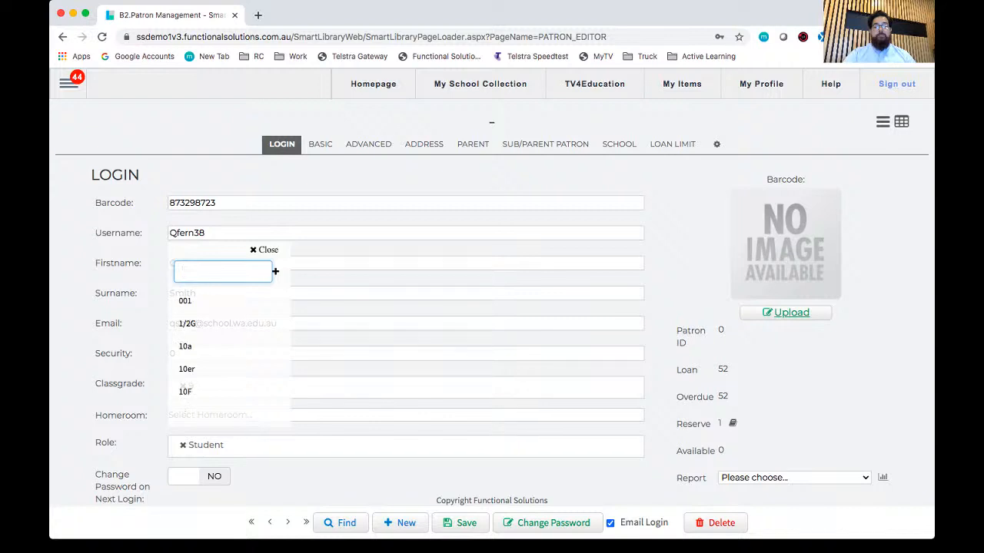
scroll(230, 350, "down", 5)
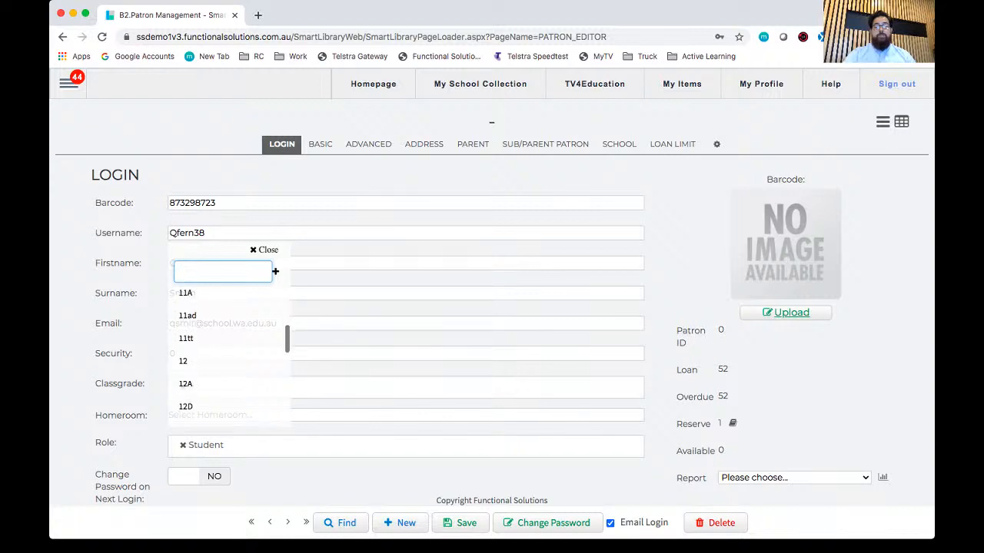
type("9")
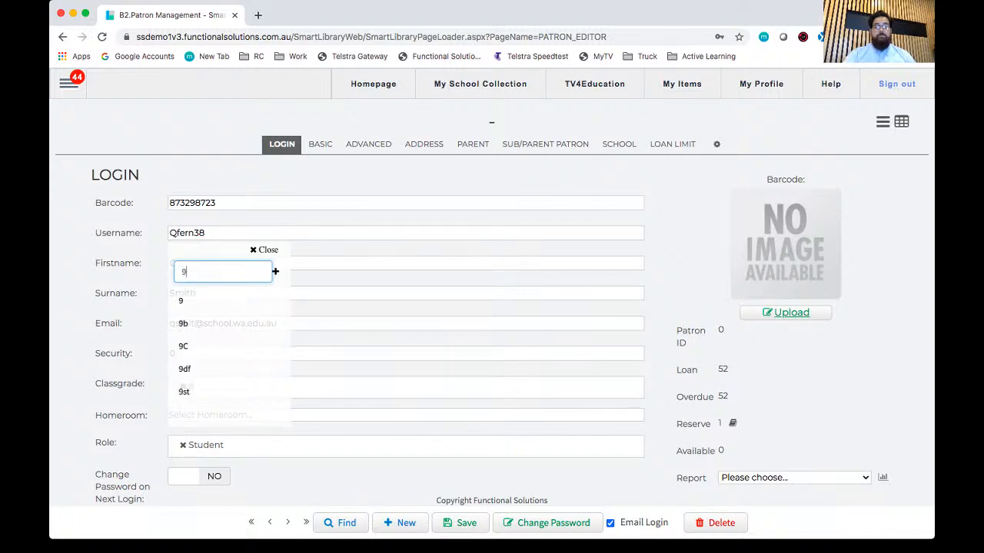
key("Down")
key("Return")
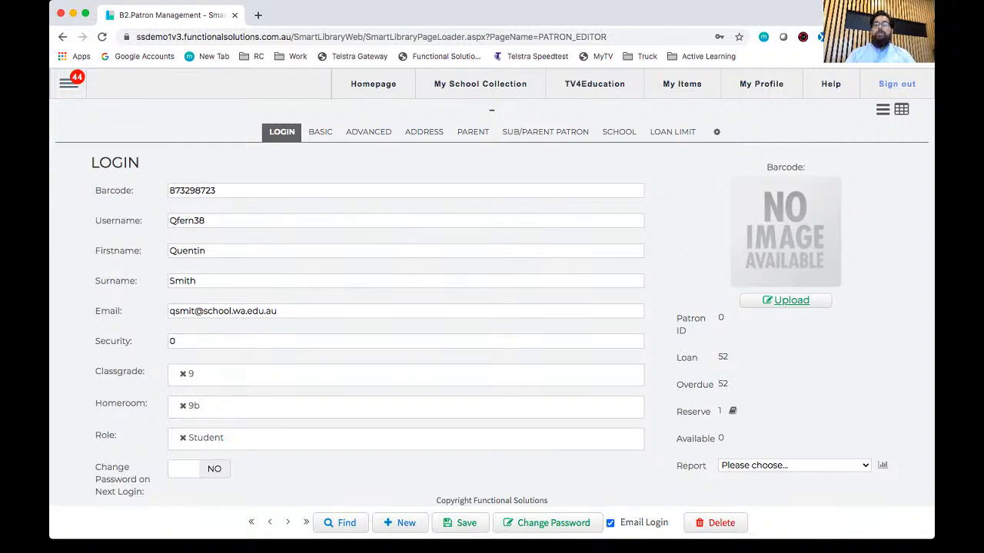
Step: Remove the Student role from the new patron, look through the available roles and assign Teacher instead
left_click(406, 439)
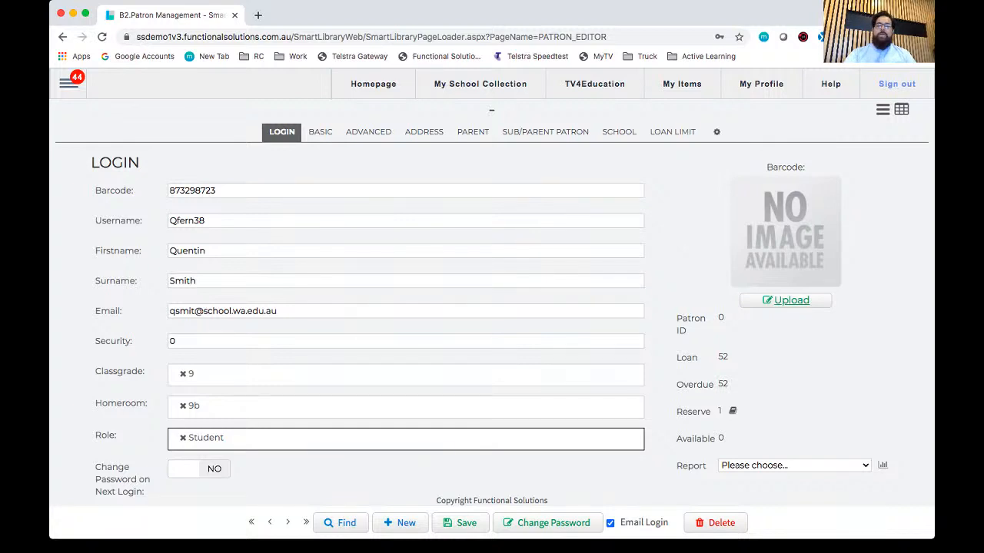
key("shift+Tab")
key("shift+Tab")
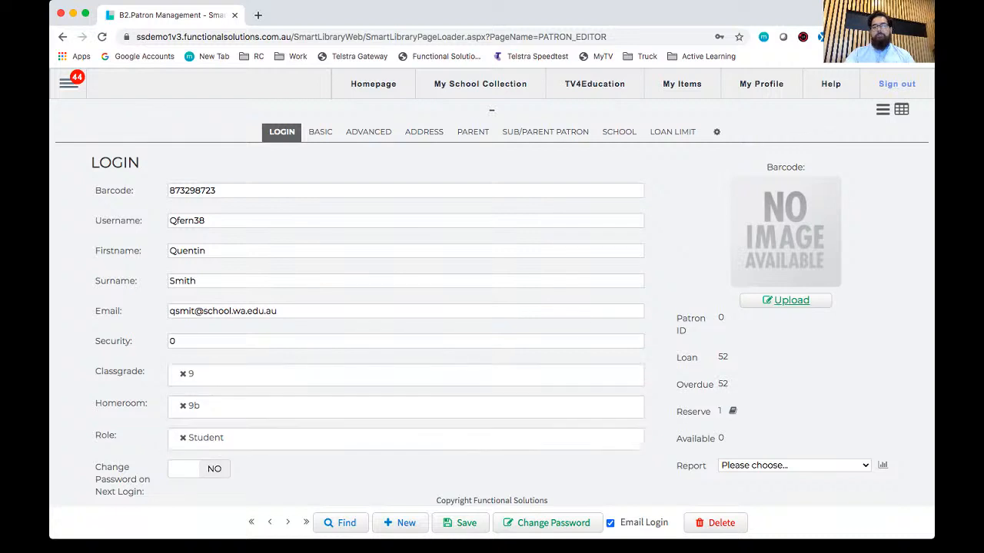
left_click(406, 439)
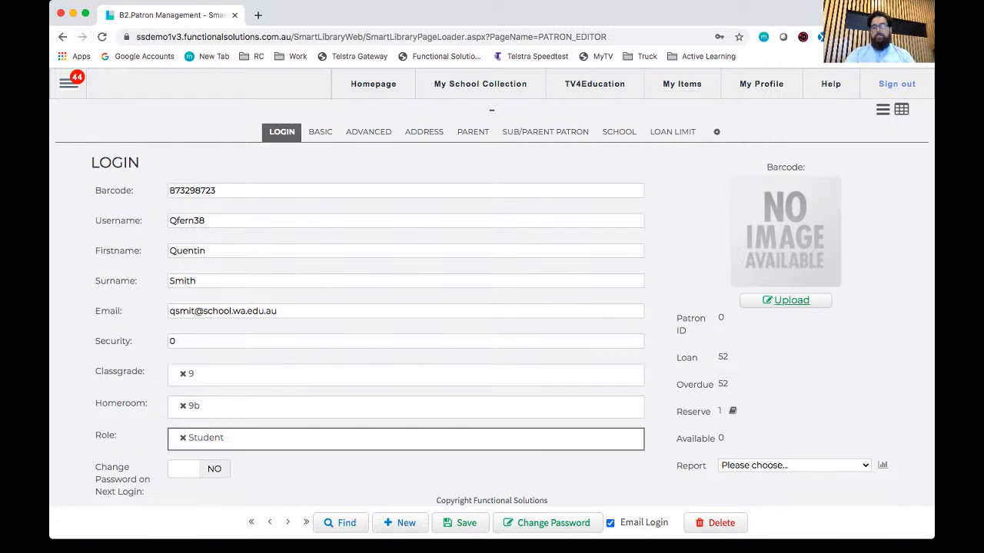
left_click(183, 438)
left_click(406, 441)
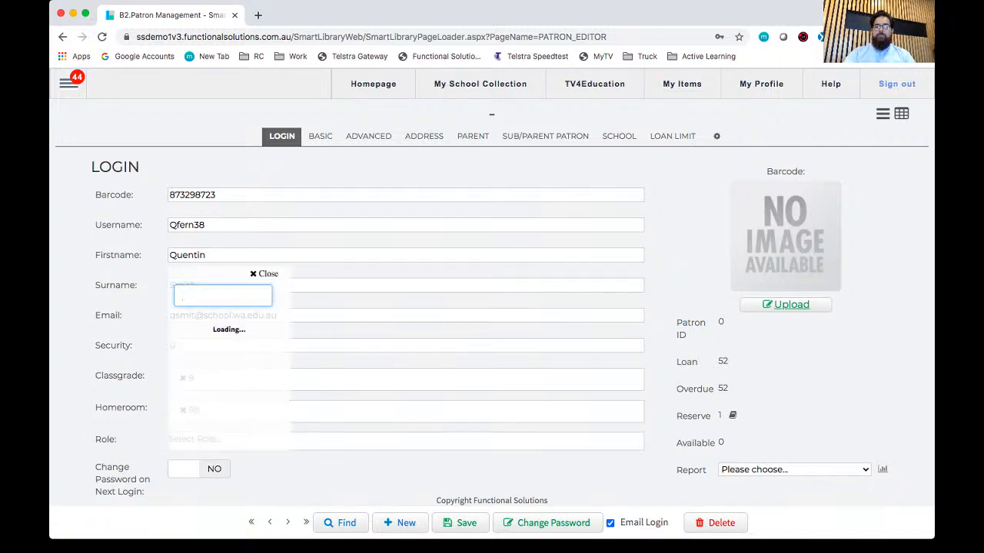
scroll(229, 369, "down", 5)
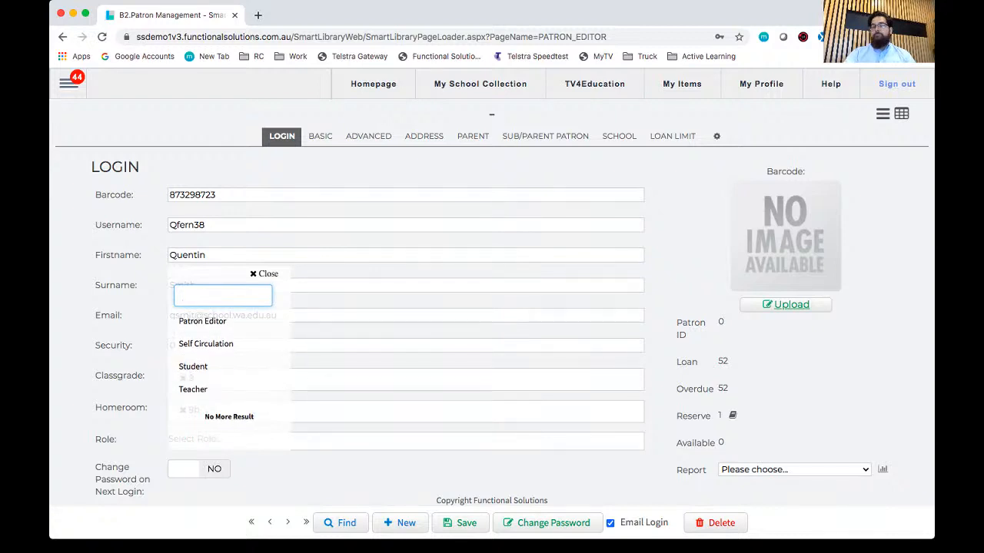
scroll(229, 369, "up", 3)
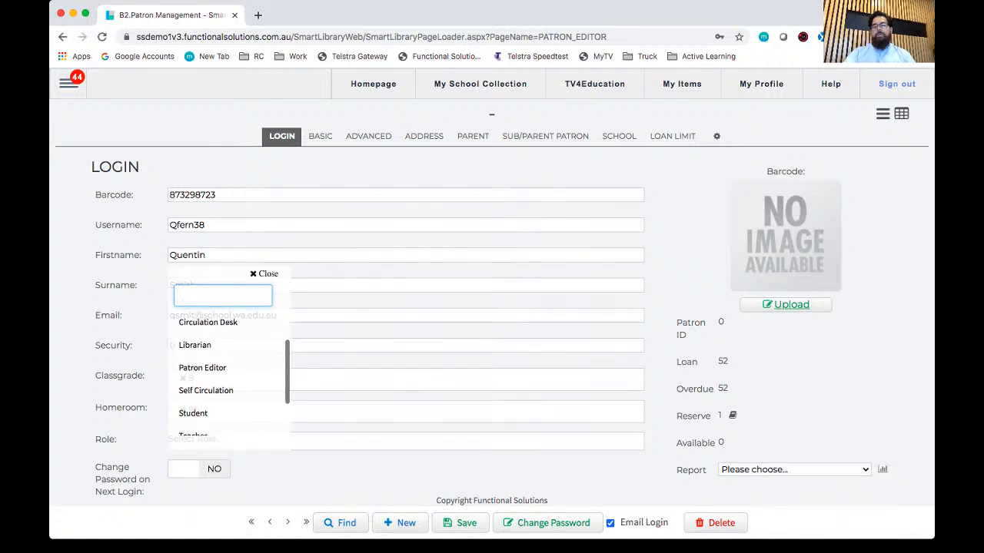
scroll(229, 368, "up", 1)
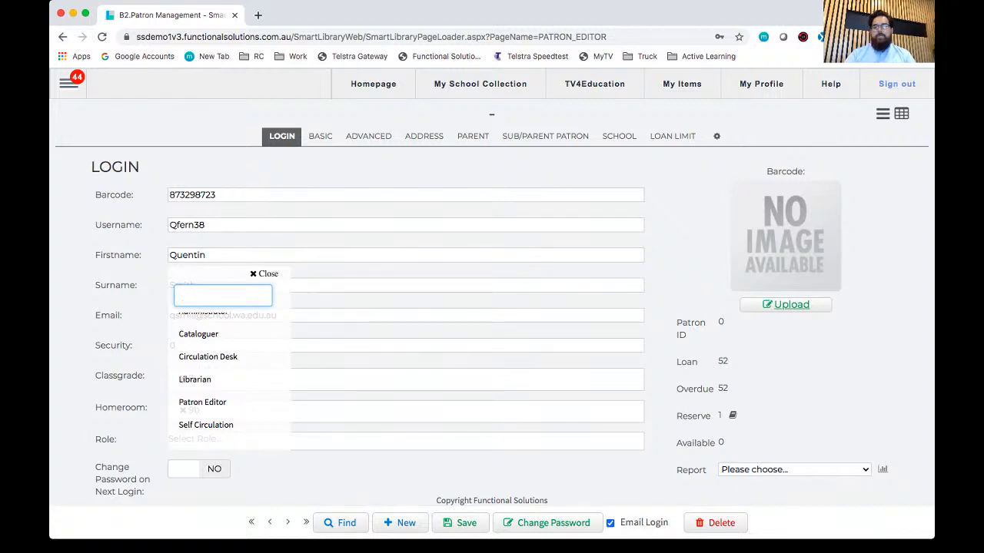
scroll(229, 369, "up", 1)
scroll(229, 369, "down", 3)
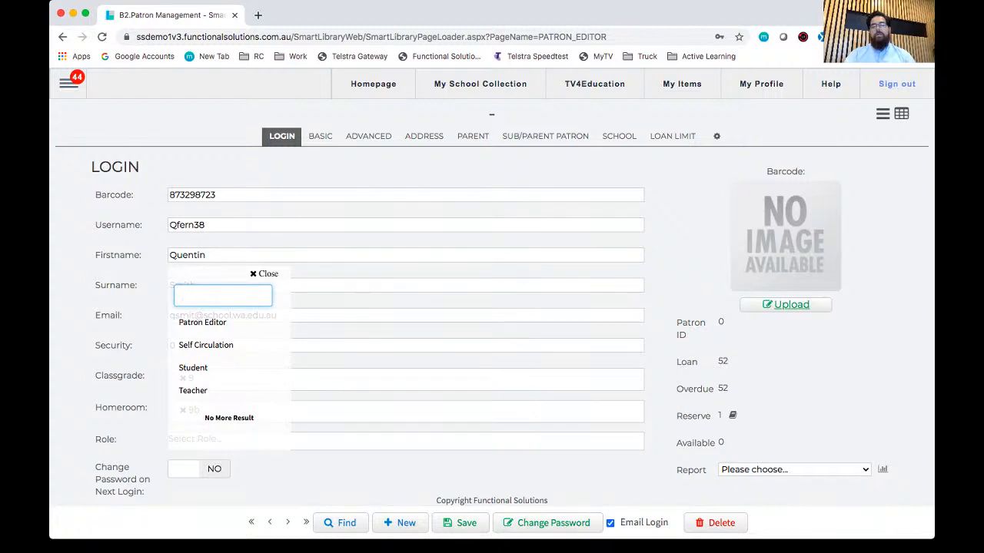
scroll(229, 369, "down", 1)
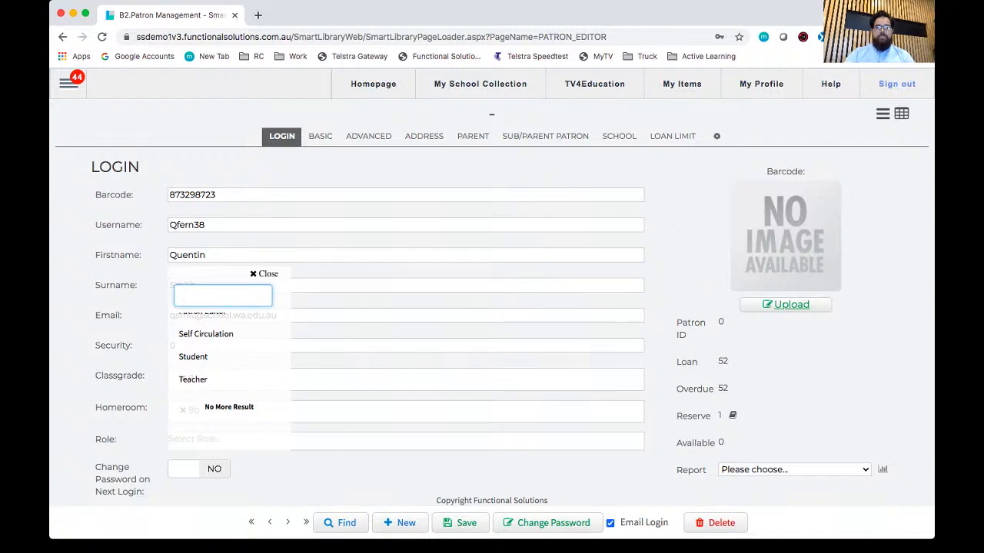
left_click(194, 380)
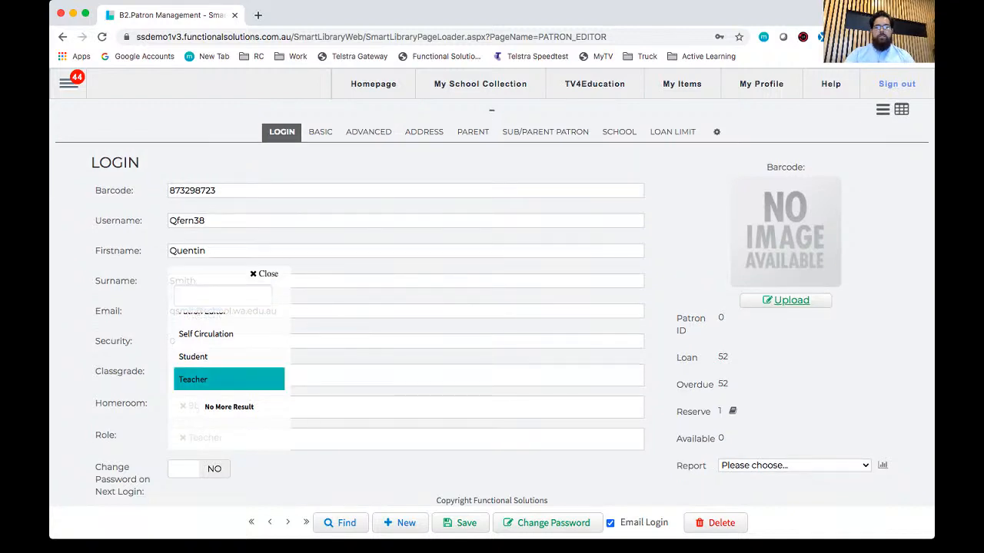
left_click(263, 274)
Step: Remove the Teacher role and assign the Student role to the new patron again
left_click(183, 438)
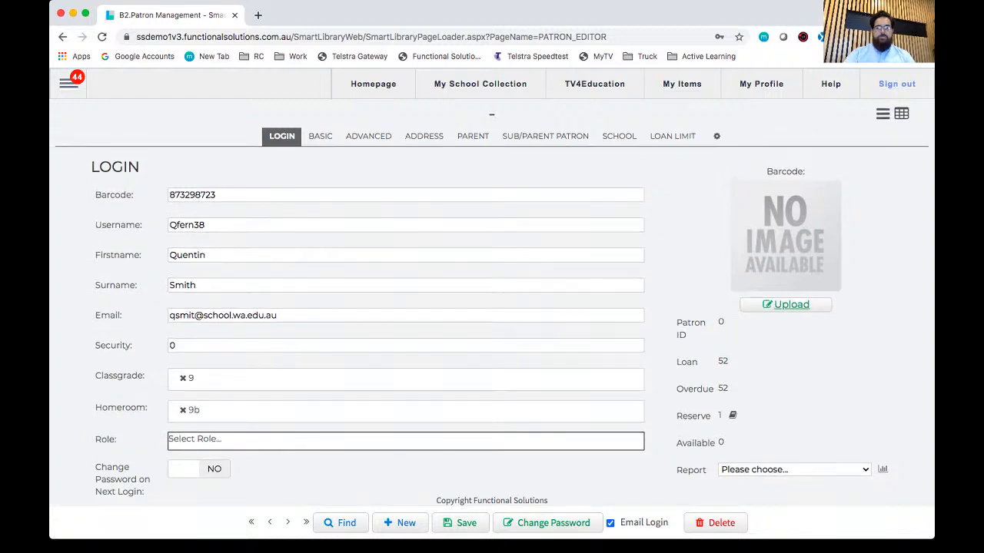
type("st")
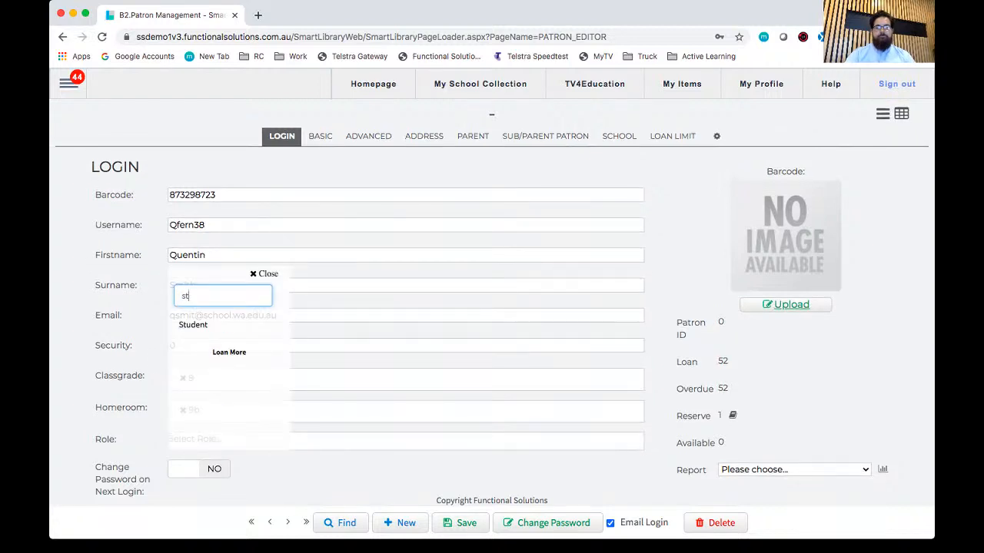
left_click(194, 325)
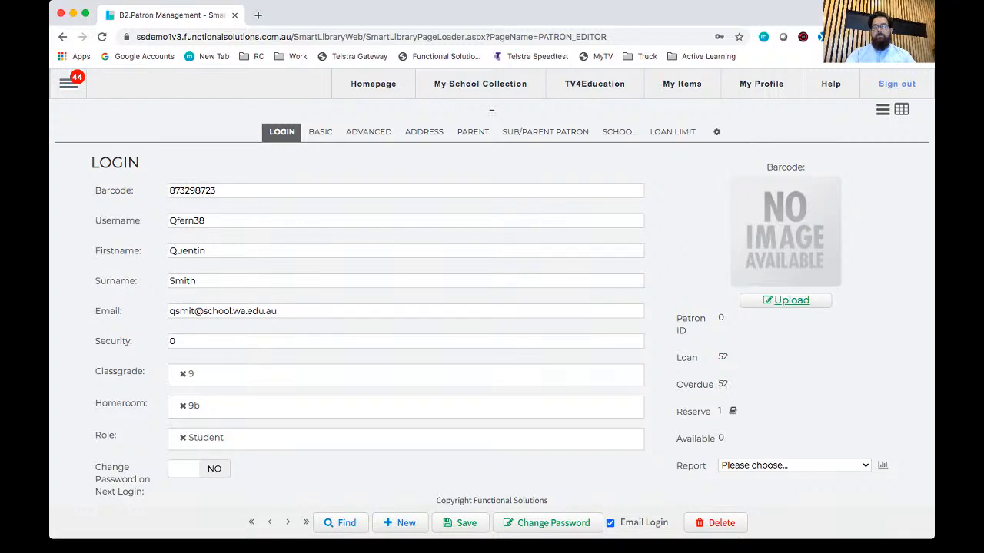
Step: Switch the Email Login option off and on again, and save the new patron record
left_click_drag(621, 522, 664, 523)
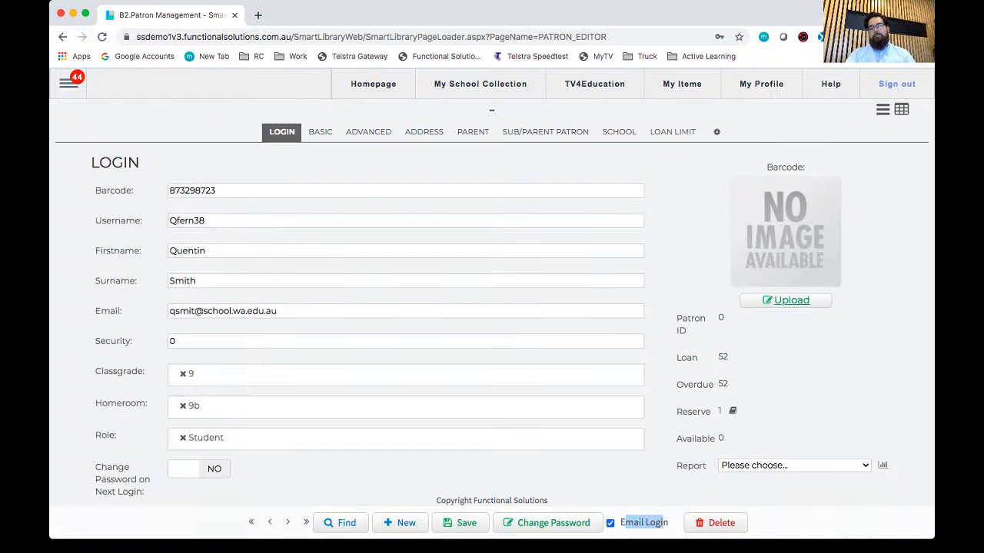
left_click(610, 523)
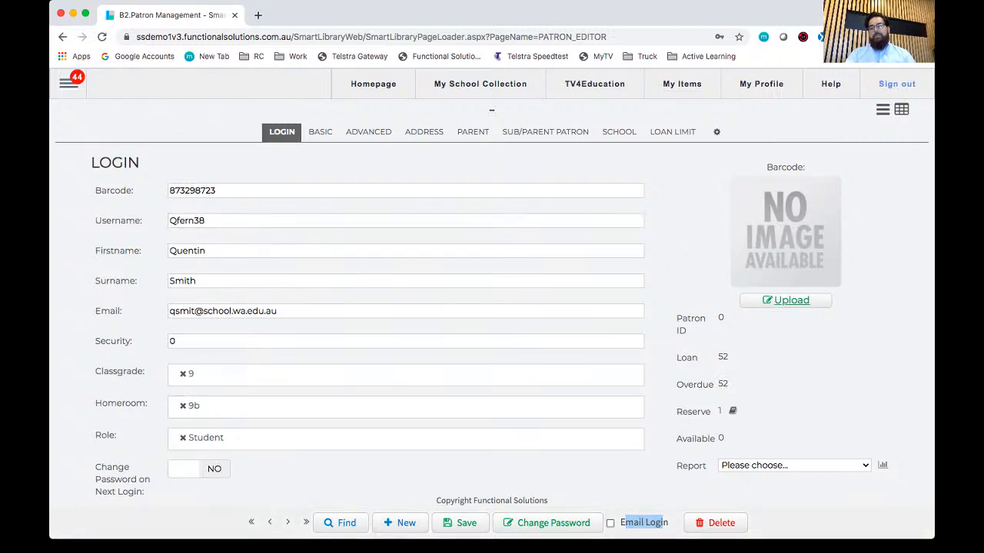
left_click(610, 523)
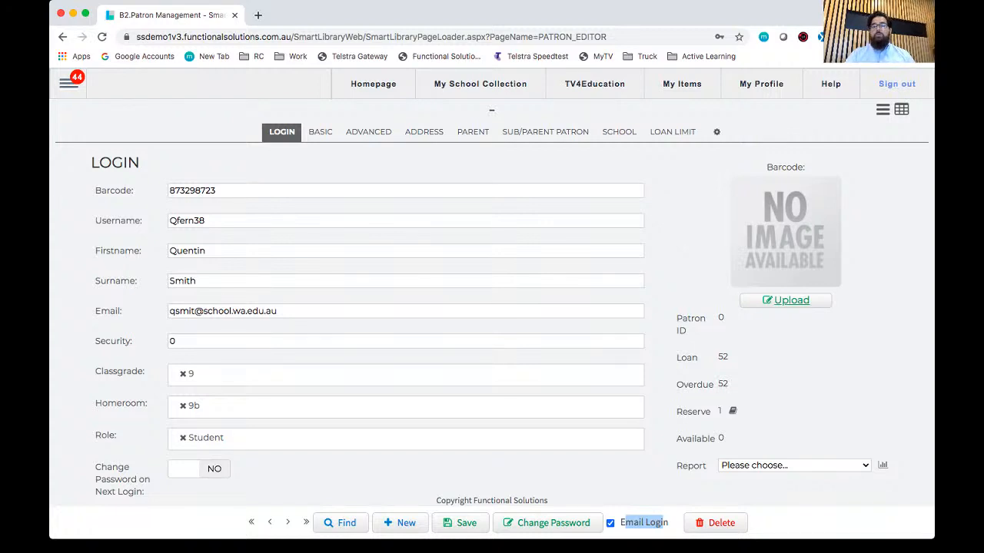
left_click(661, 523)
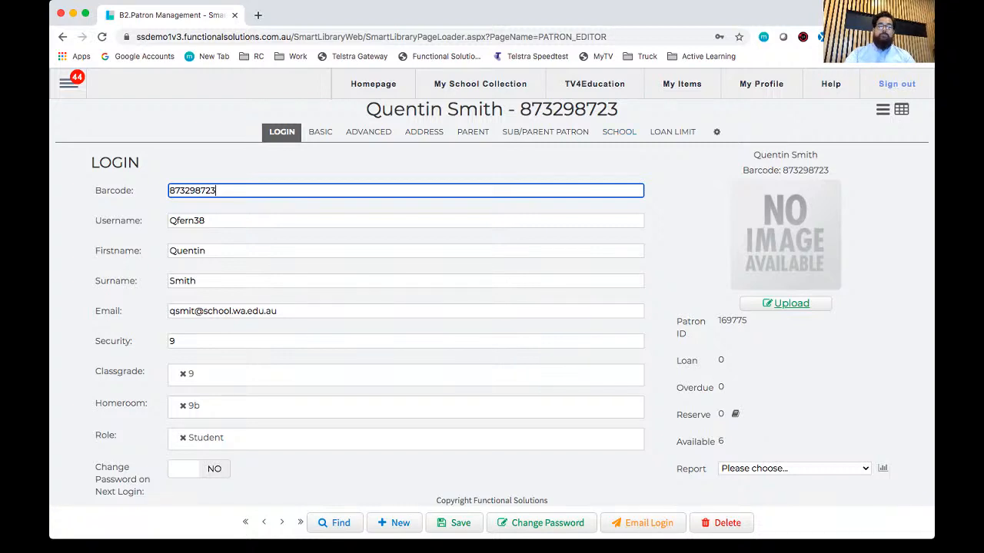
key("super+a")
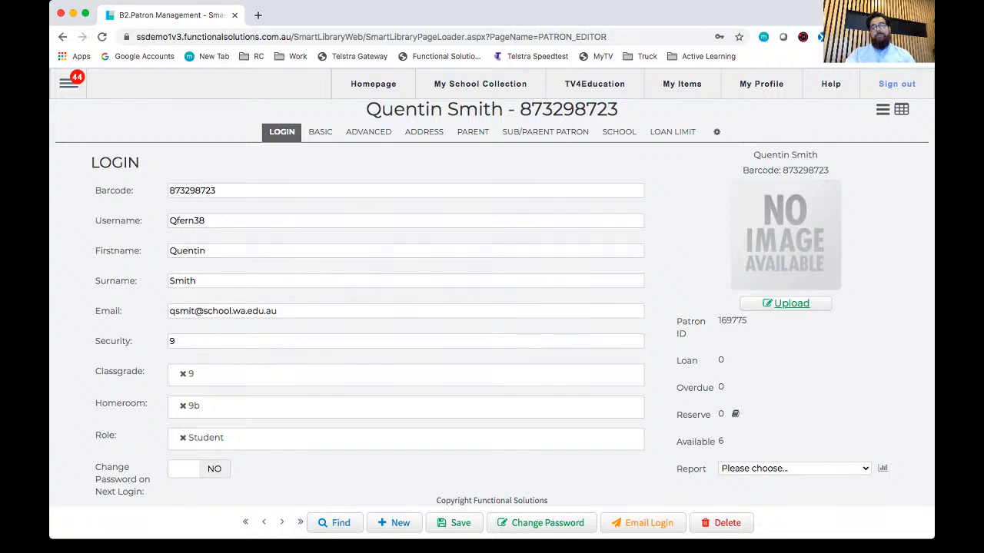
Step: Search all patron fields for the new student's first name and open the matching grade 9, homeroom 9b record
left_click(69, 82)
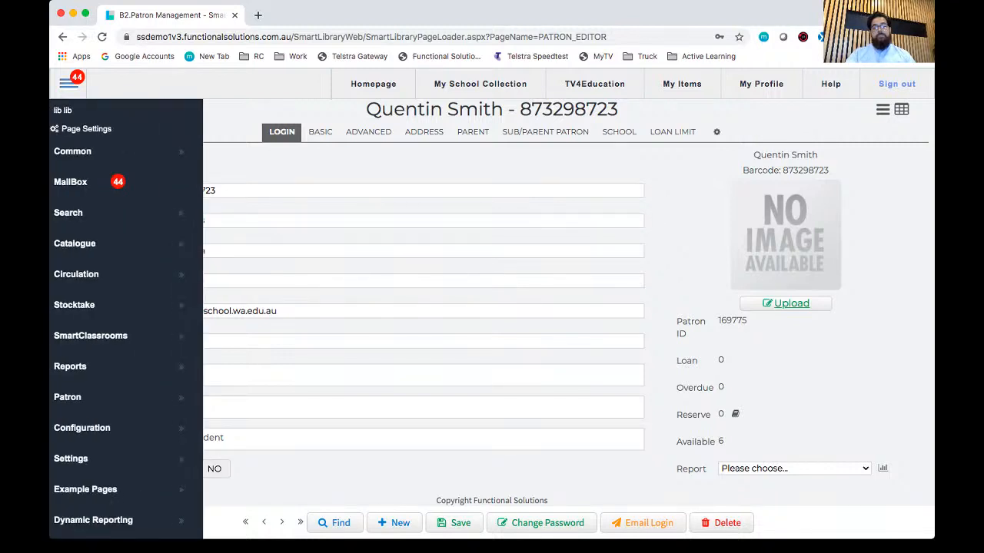
mouse_move(126, 397)
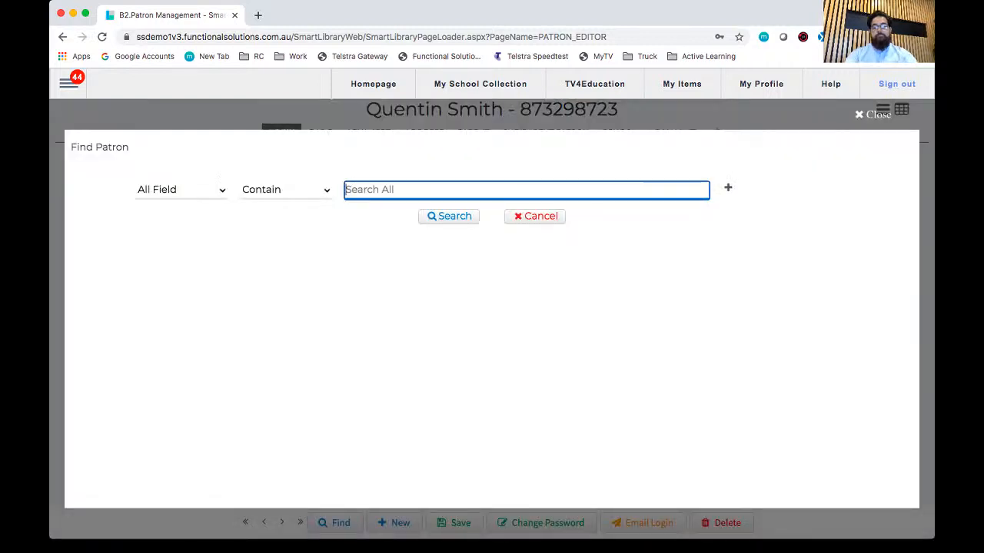
type("quentin")
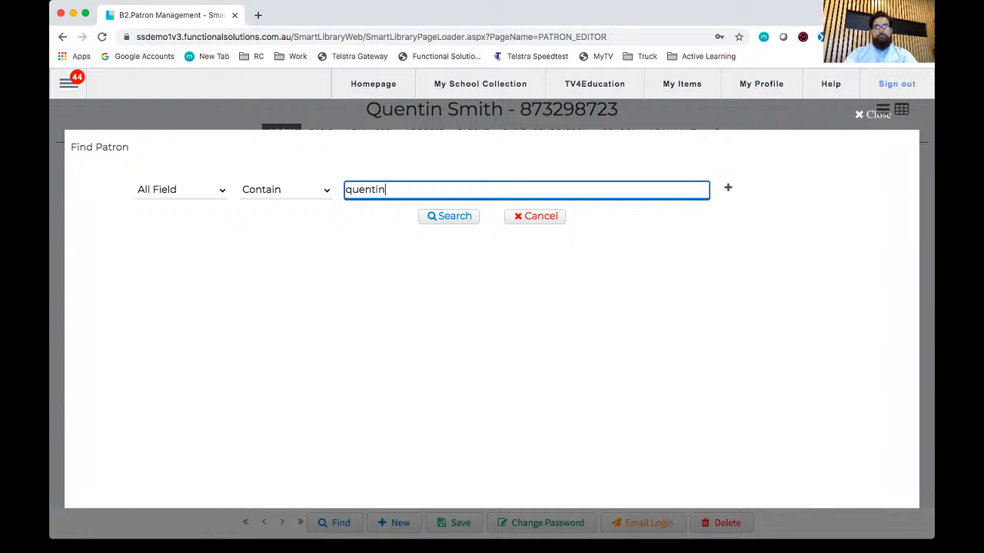
key("Return")
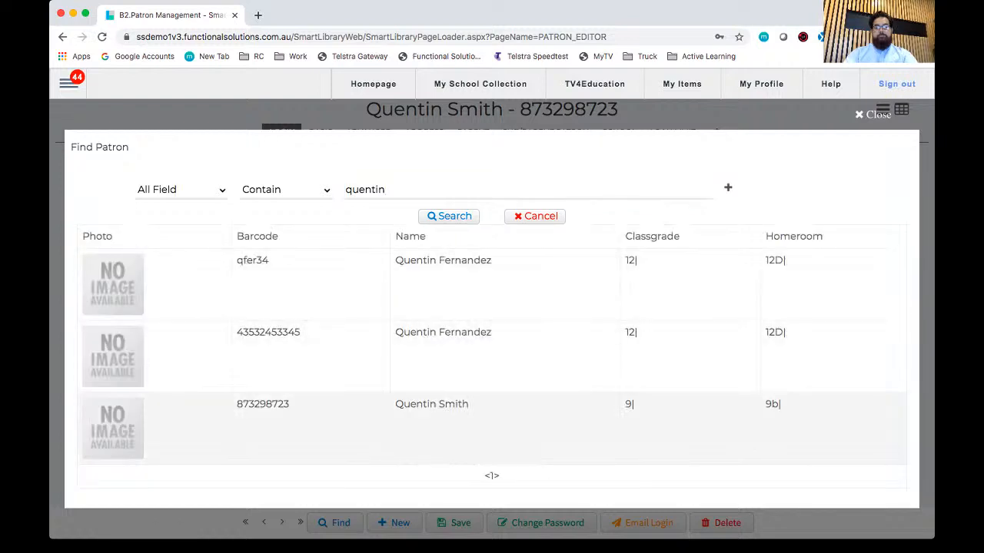
left_click(431, 406)
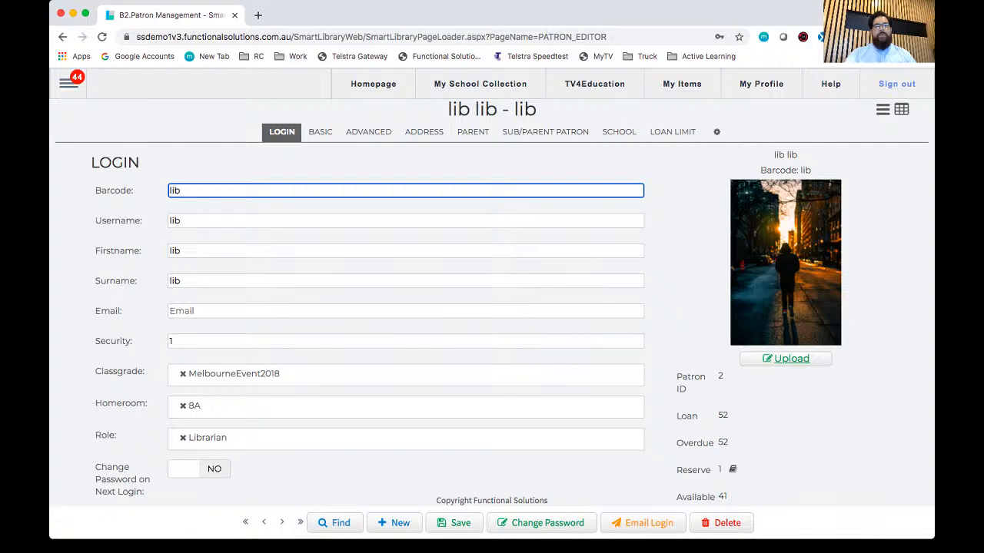
Step: Leave patron management and open the catalogue editor
left_click(68, 83)
left_click(67, 397)
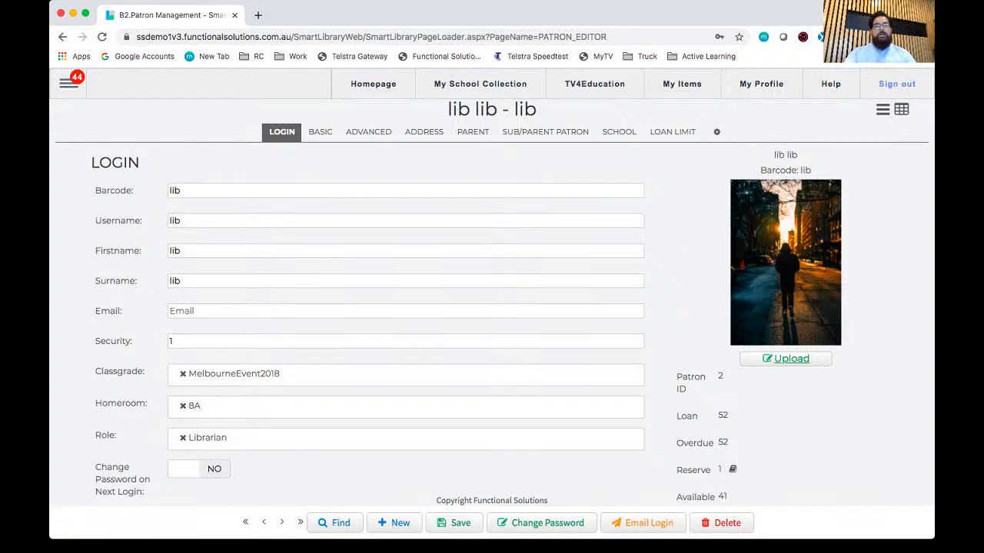
mouse_move(68, 83)
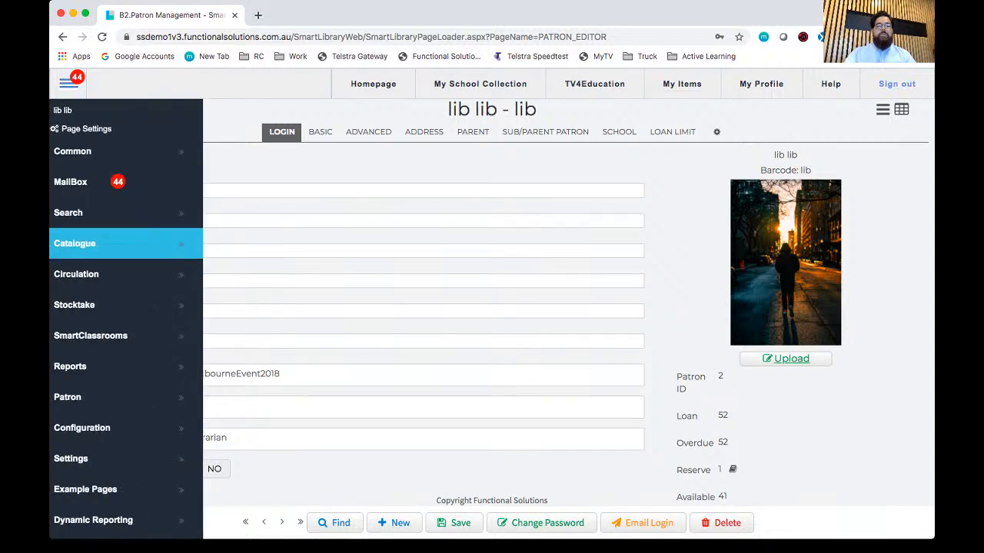
mouse_move(100, 243)
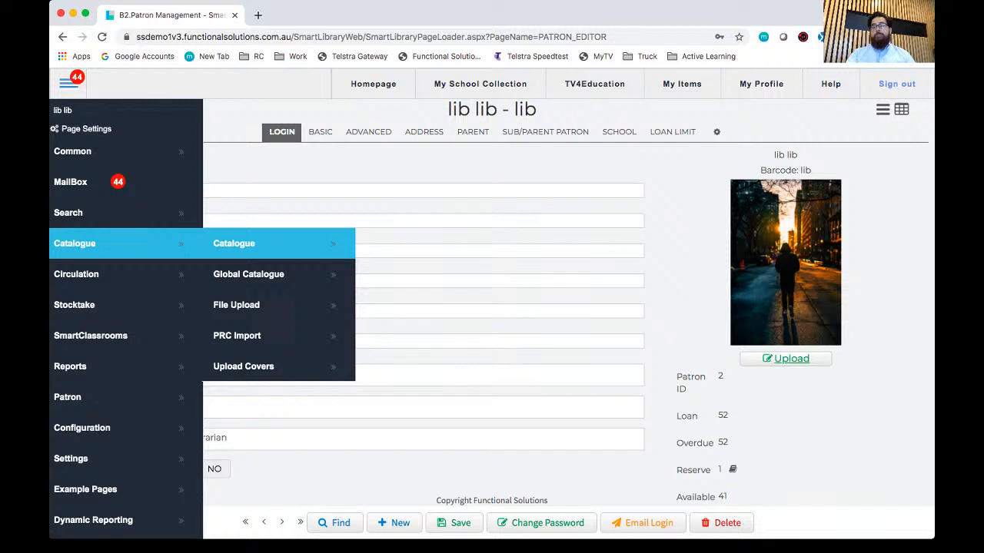
left_click(234, 244)
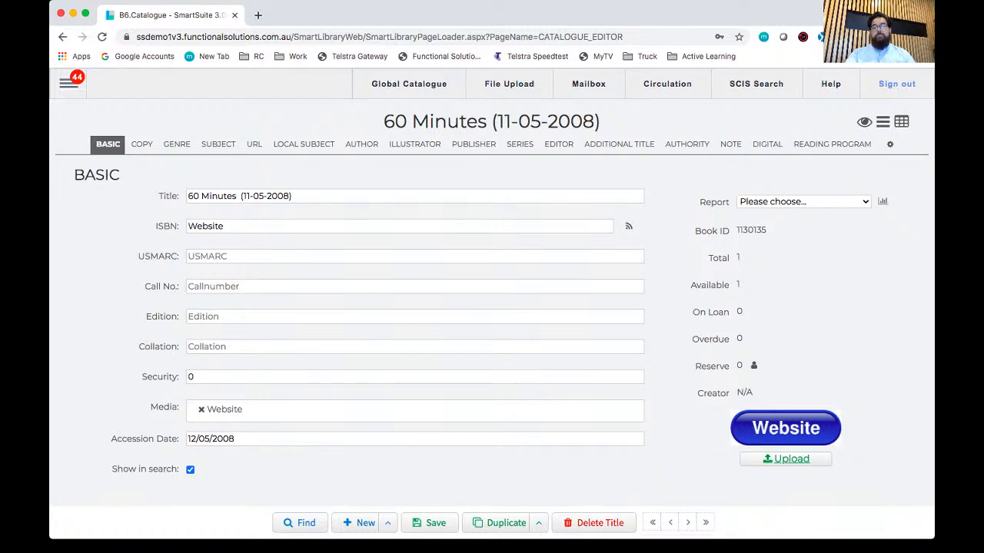
Step: Go through the basic fields of the 60 Minutes (11-05-2008) record, from the title to the media type
left_click(415, 196)
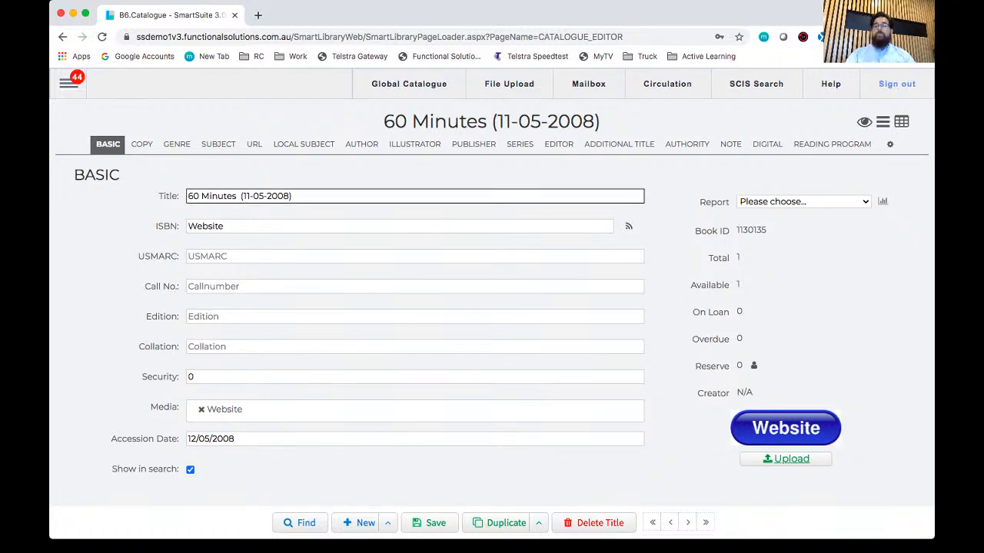
key("Tab")
key("Tab")
key("Tab")
key("Tab")
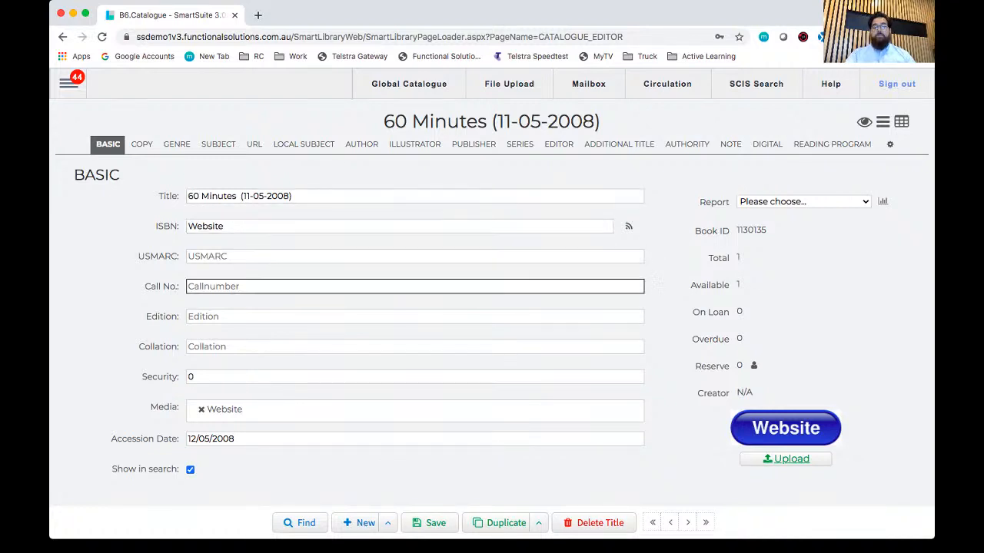
key("Tab")
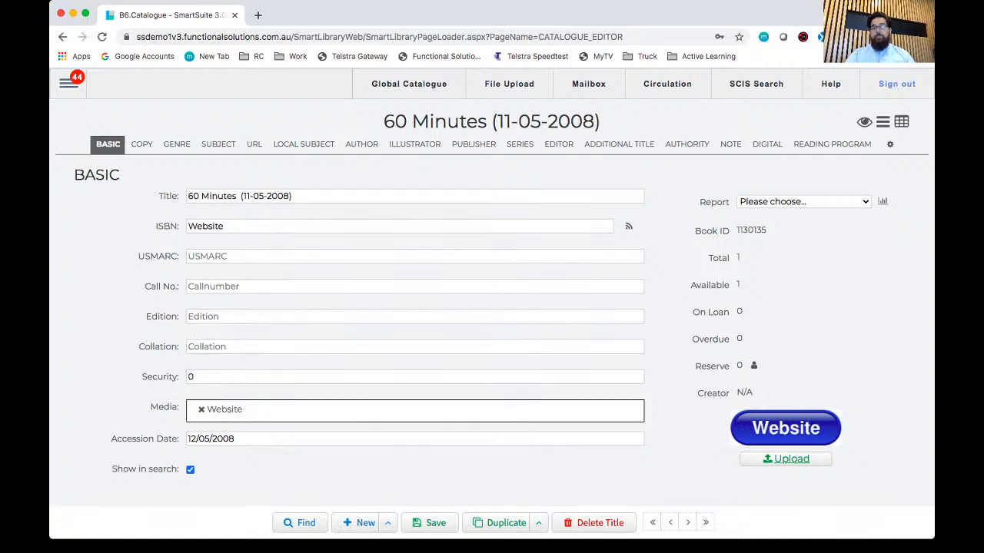
key("Tab")
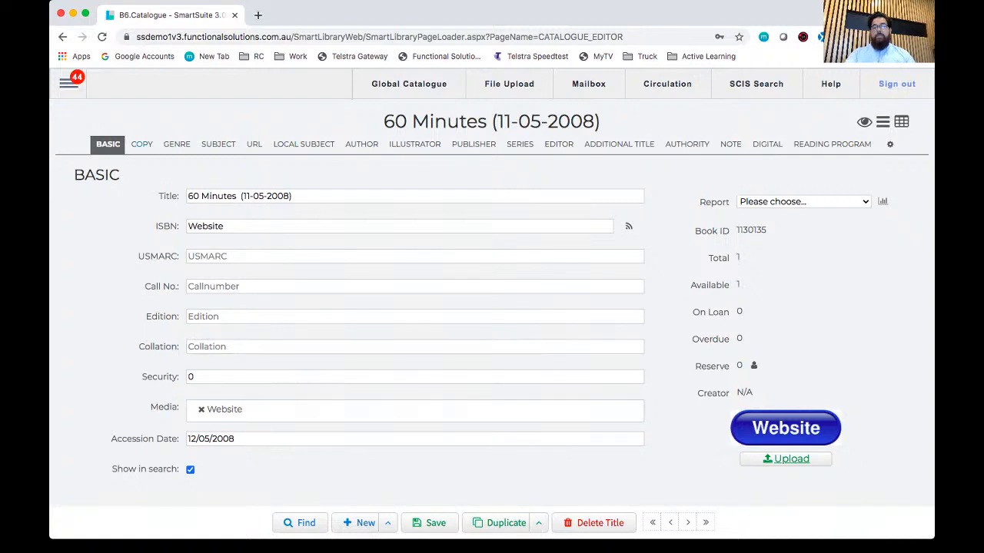
Step: Examine the record's Copy, Genre, Subject, URL, Series, Editor, Additional Title and Authority sections and return to the Basic section
left_click(141, 145)
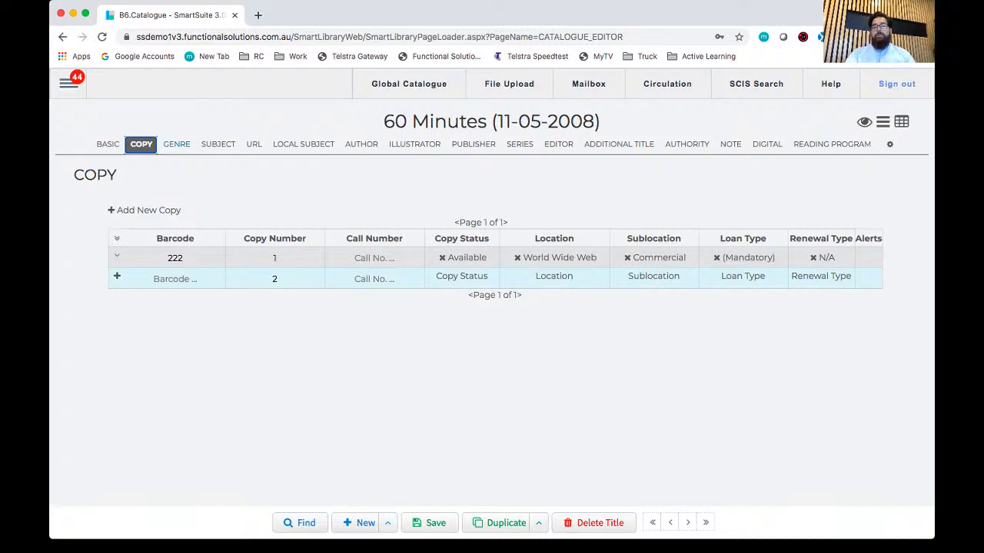
left_click(176, 144)
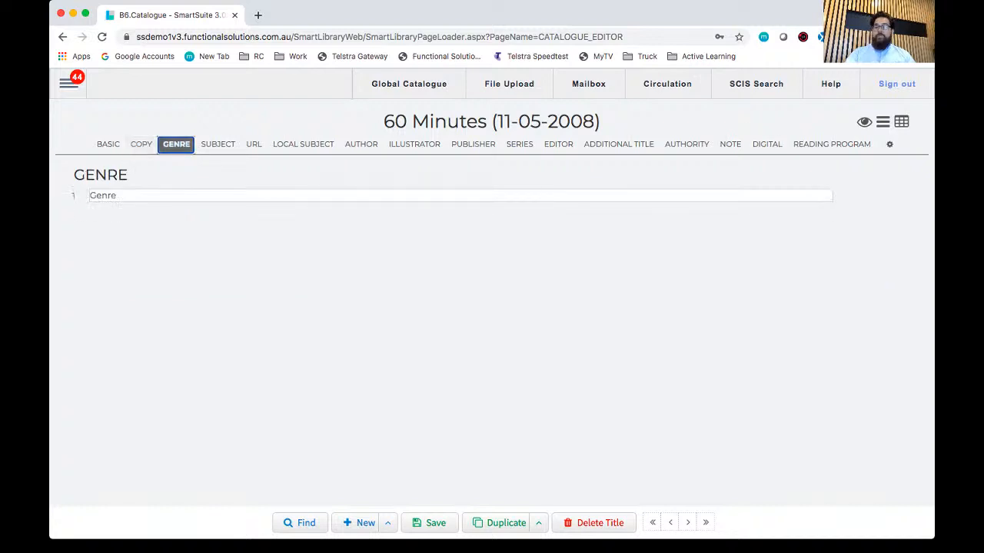
left_click(218, 144)
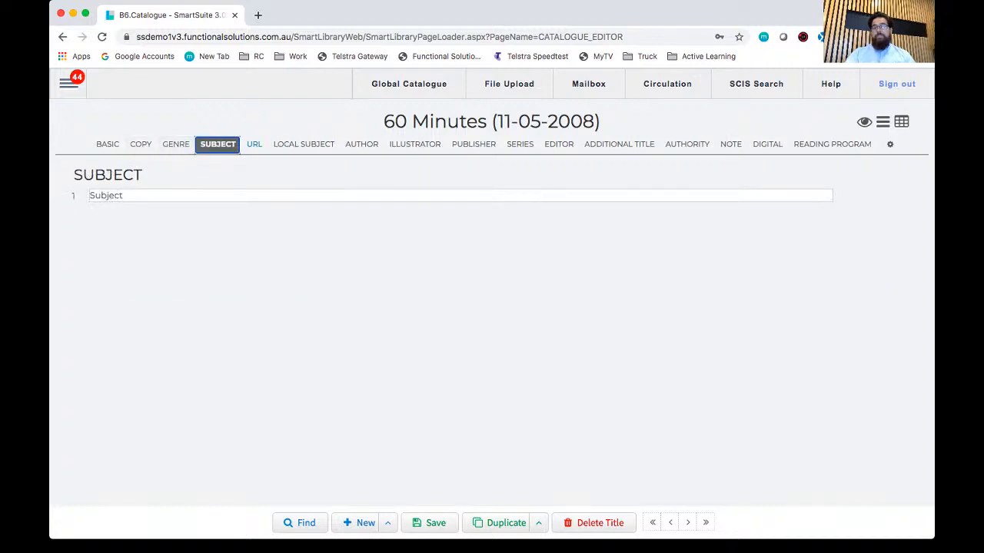
left_click(255, 144)
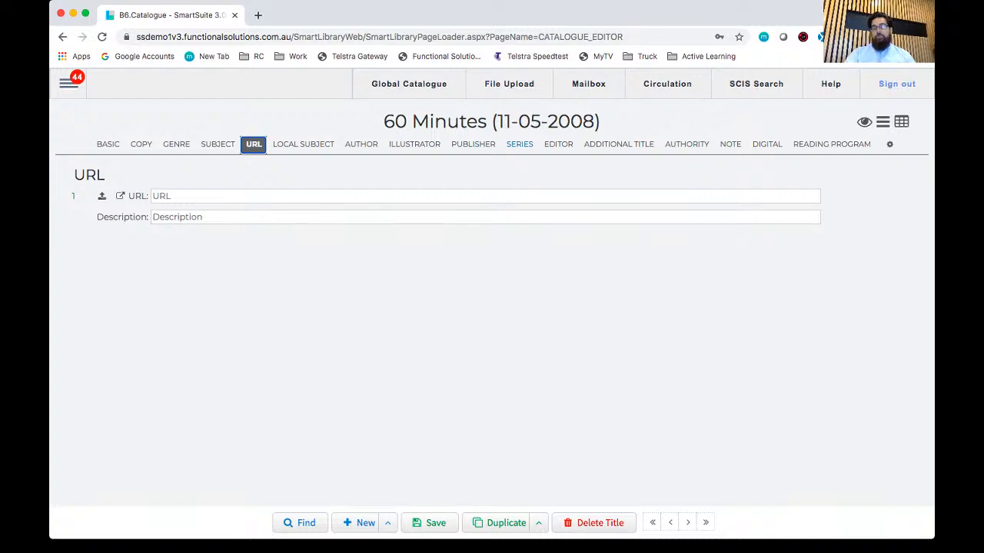
left_click(519, 145)
left_click(559, 144)
left_click(618, 144)
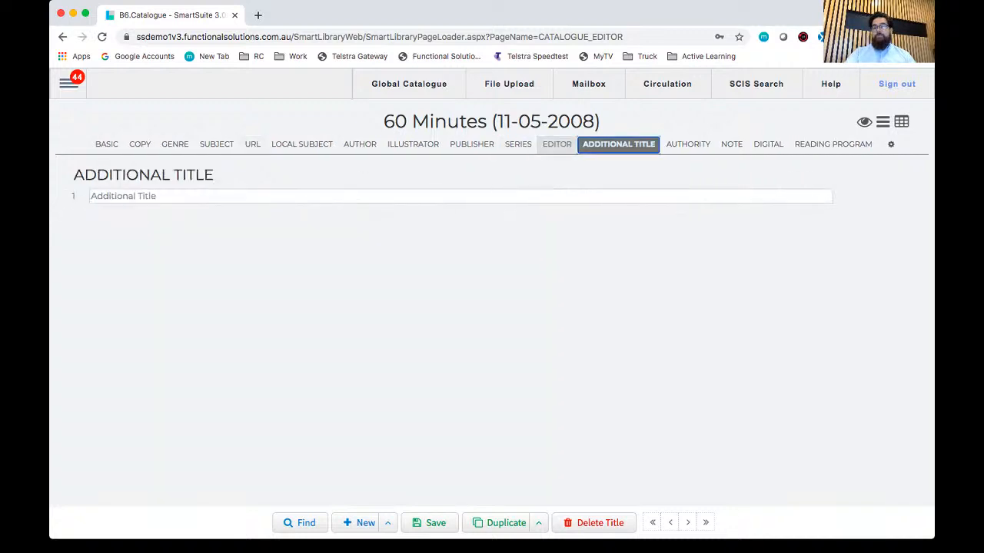
left_click(687, 145)
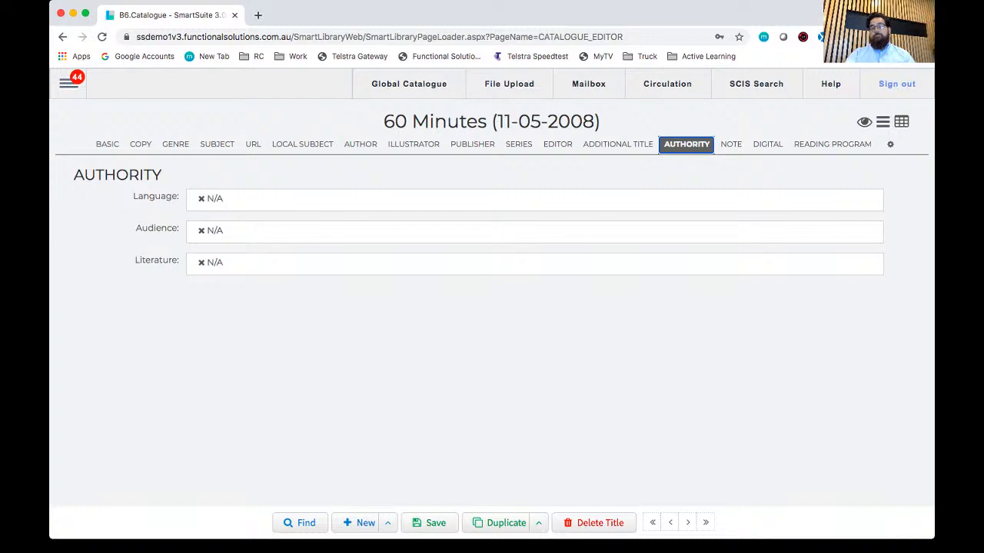
left_click(107, 145)
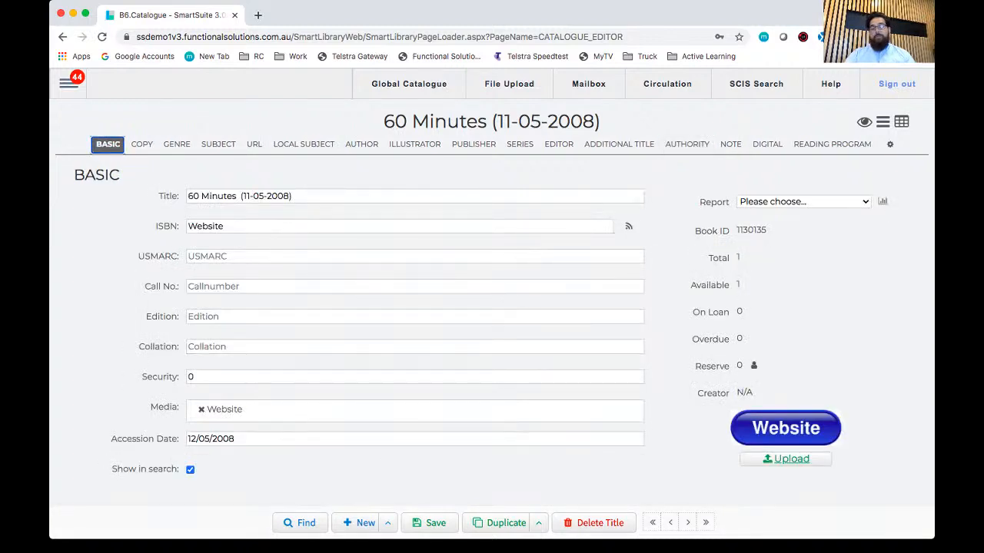
Step: Search the catalogue for cat, open the Cat chocolate book record and look over its basic details
left_click(299, 524)
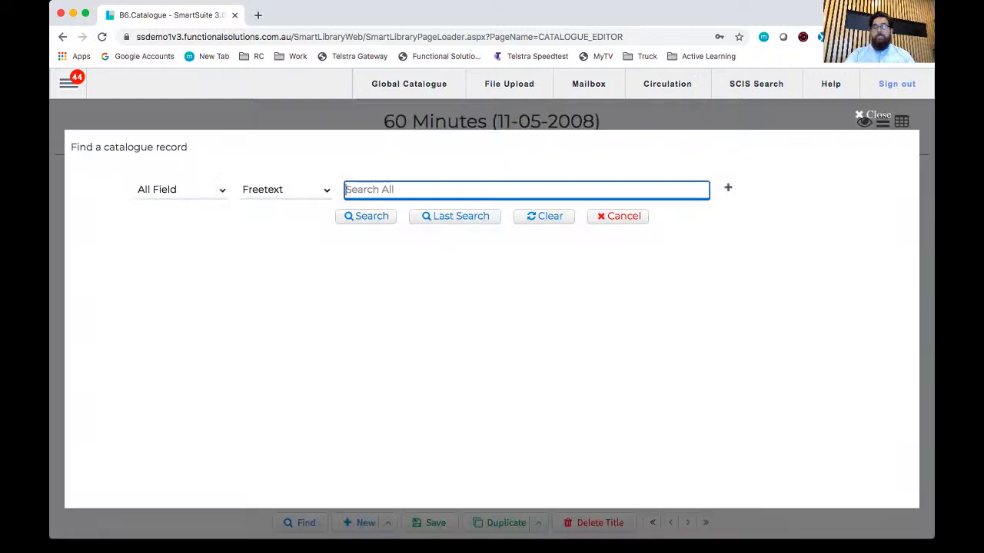
type("cat")
key("Return")
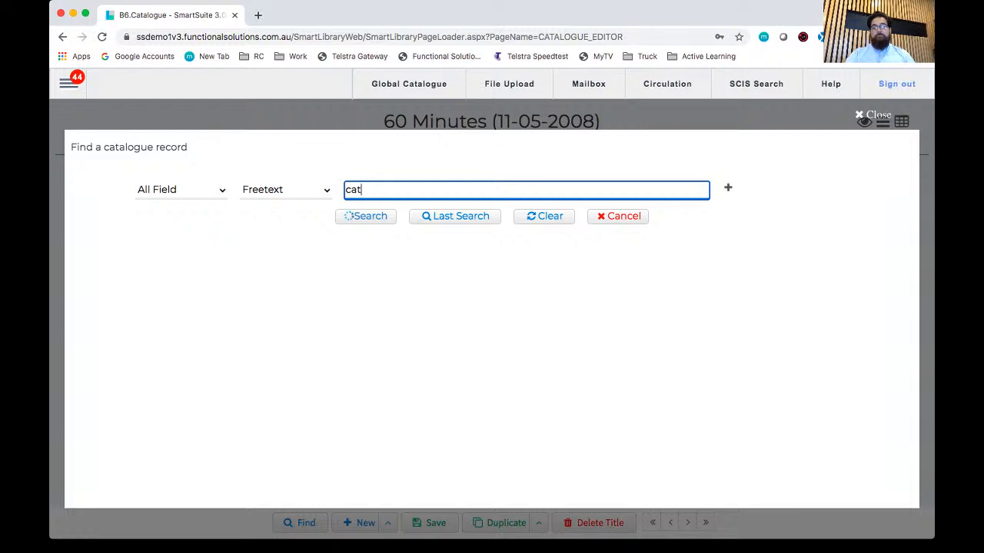
scroll(492, 318, "down", 1)
scroll(492, 318, "down", 5)
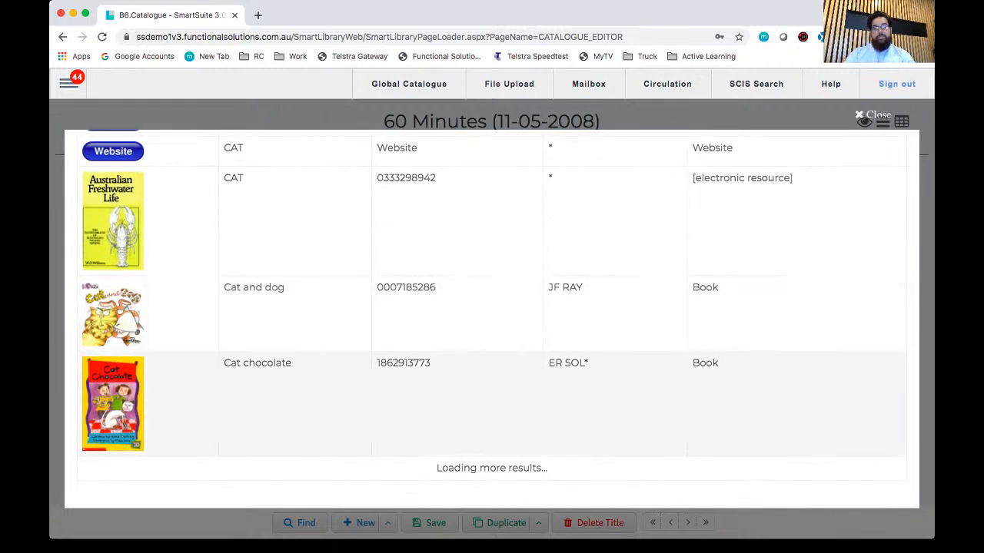
left_click(492, 404)
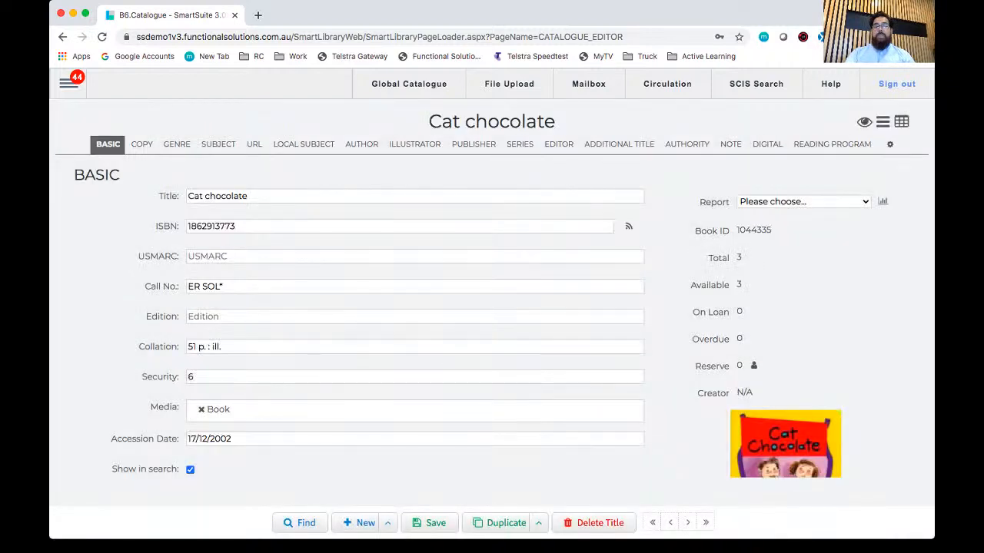
scroll(492, 307, "down", 2)
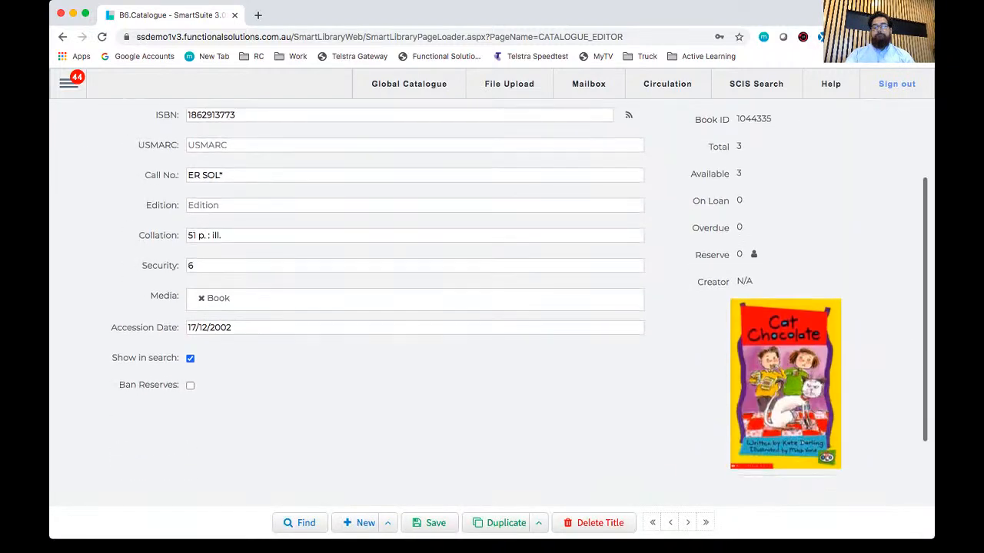
scroll(492, 308, "up", 2)
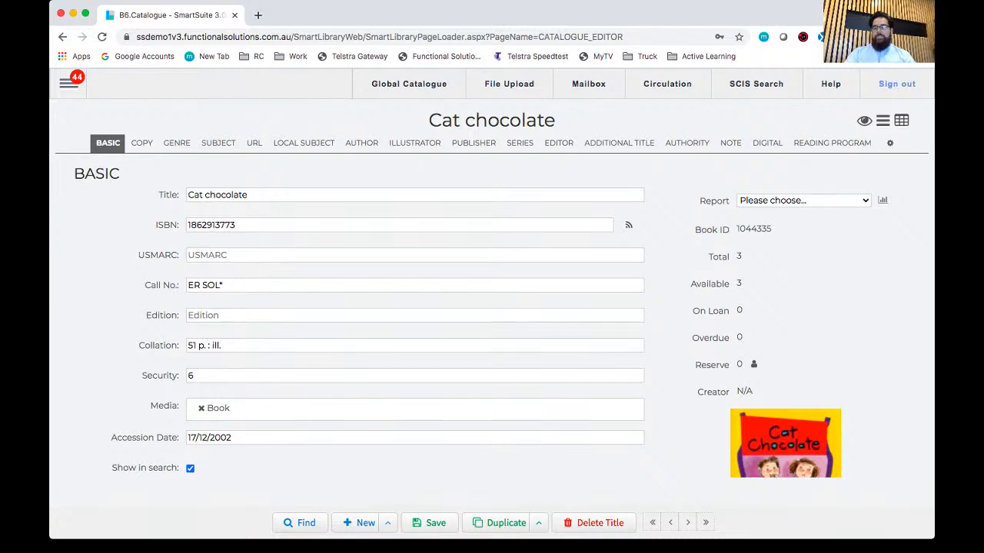
Step: Start a new title record with the title "This is a training article for new users" and ISBN 23456789
left_click(389, 524)
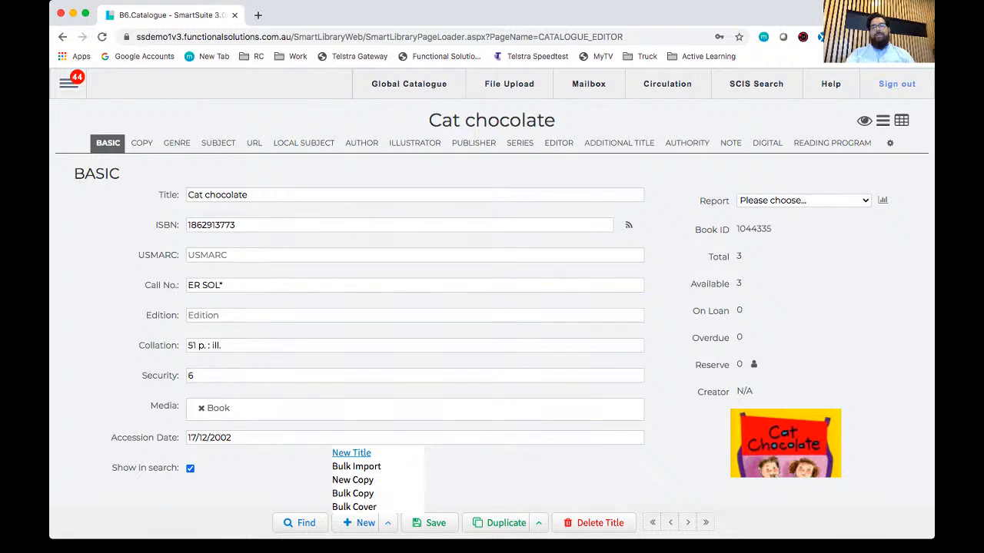
left_click(352, 453)
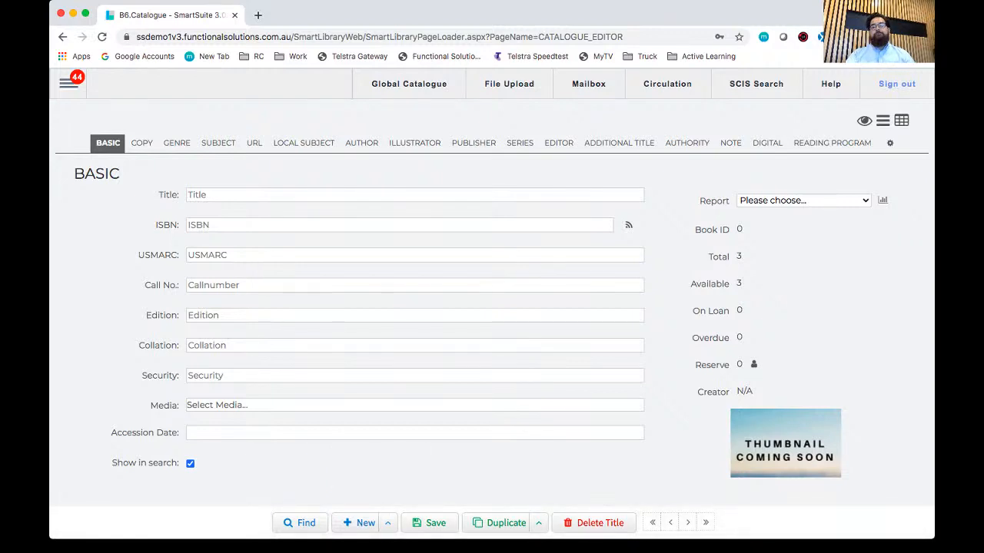
left_click(415, 195)
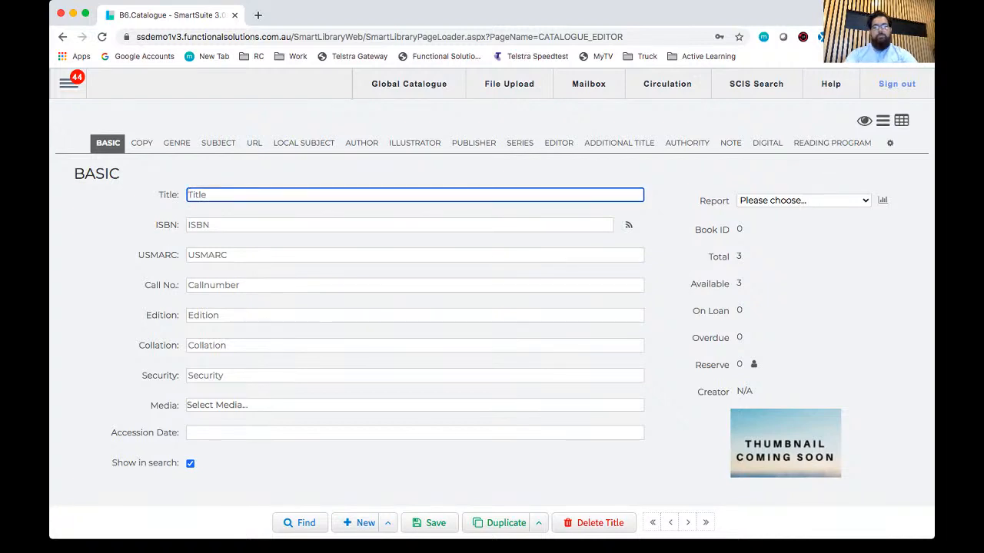
type("This is a")
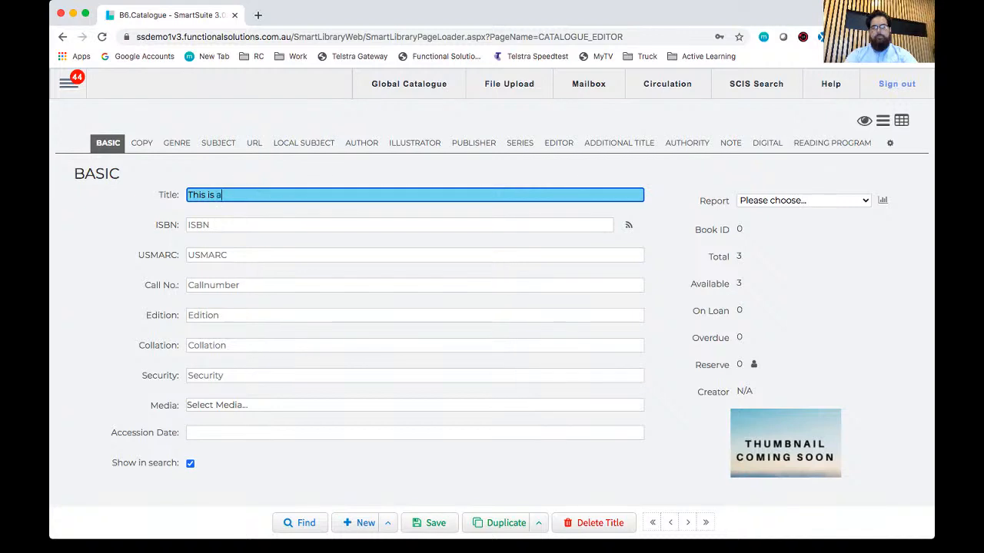
type(" training artc")
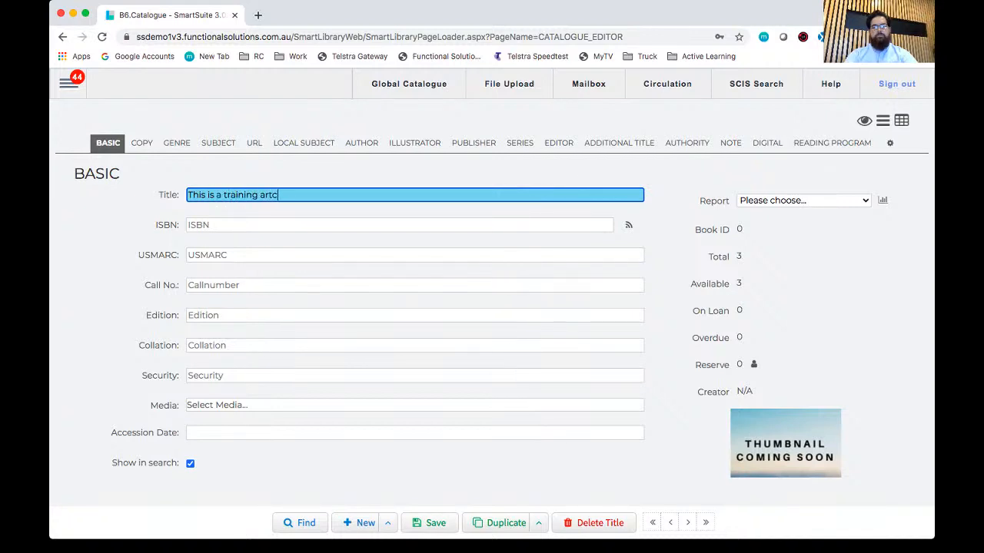
key("BackSpace")
type("icle for new use")
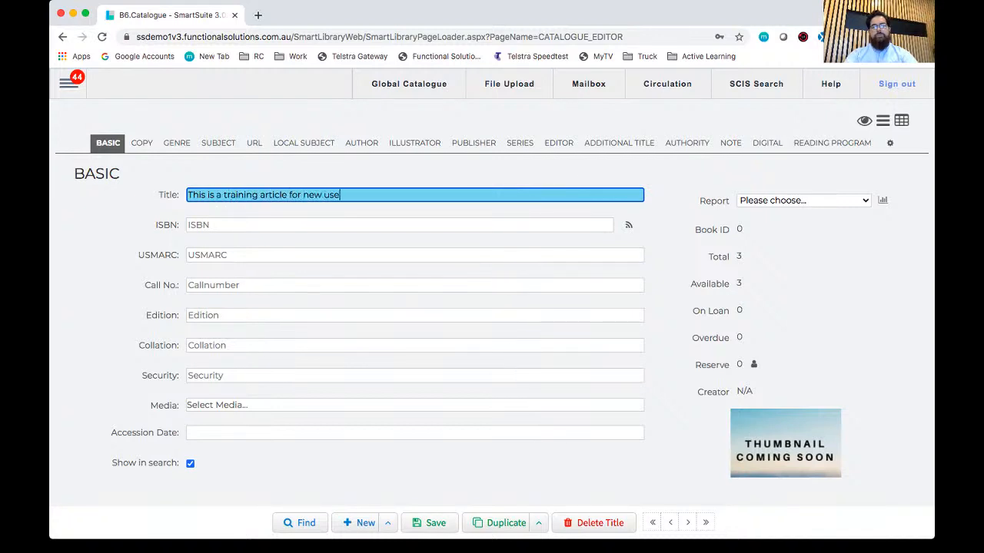
type("rs")
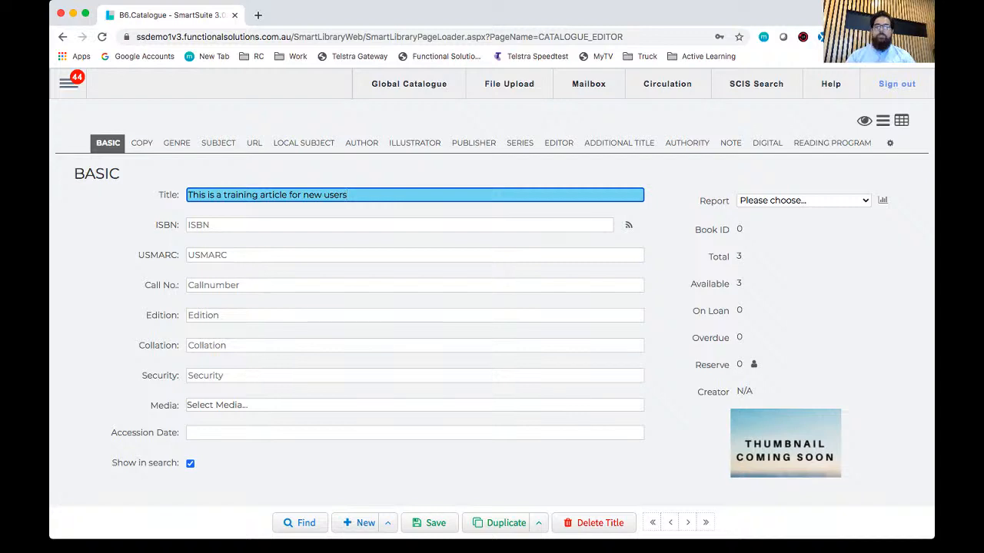
key("Tab")
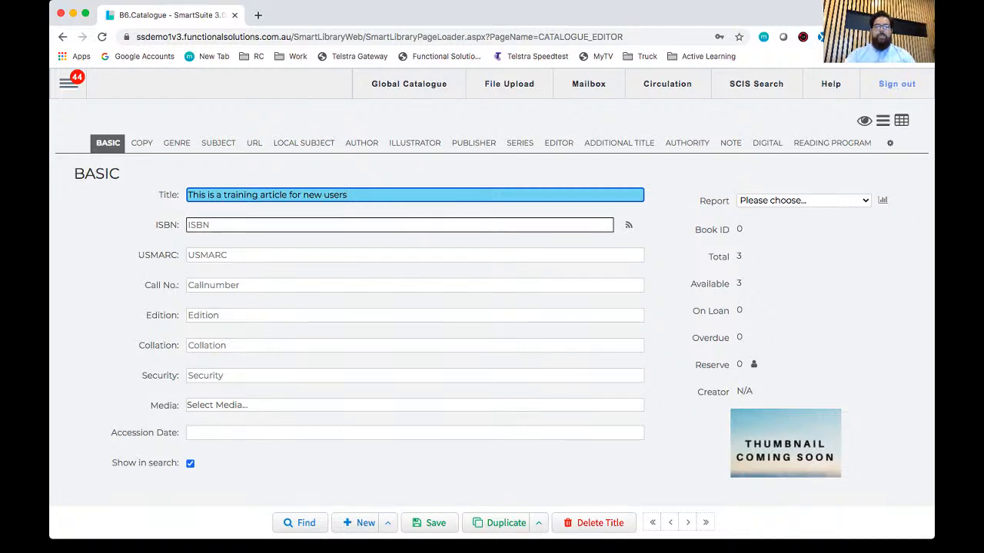
type("23456789")
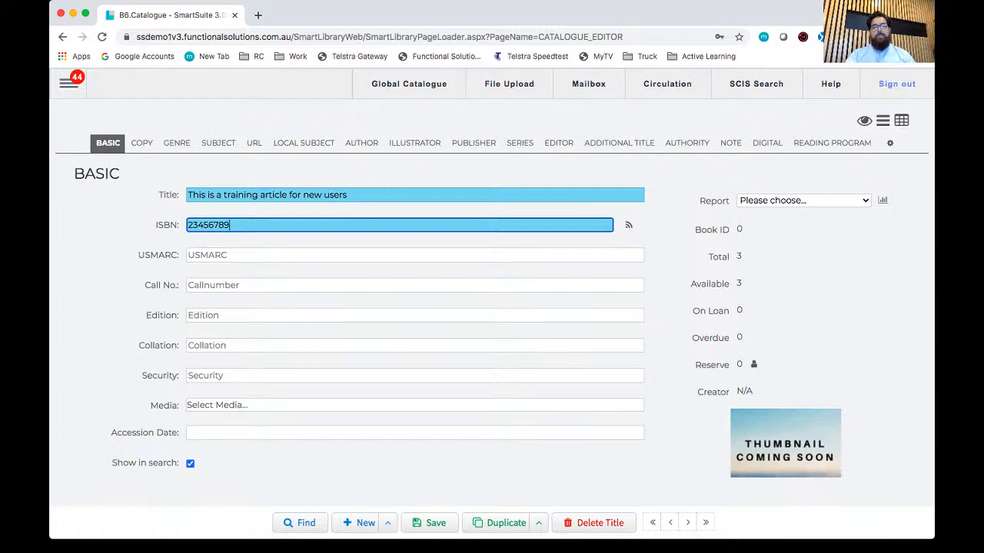
Step: Set the new title's call number to JF 329.3 and its media type to Book, leaving edition, collation and security blank
key("Tab")
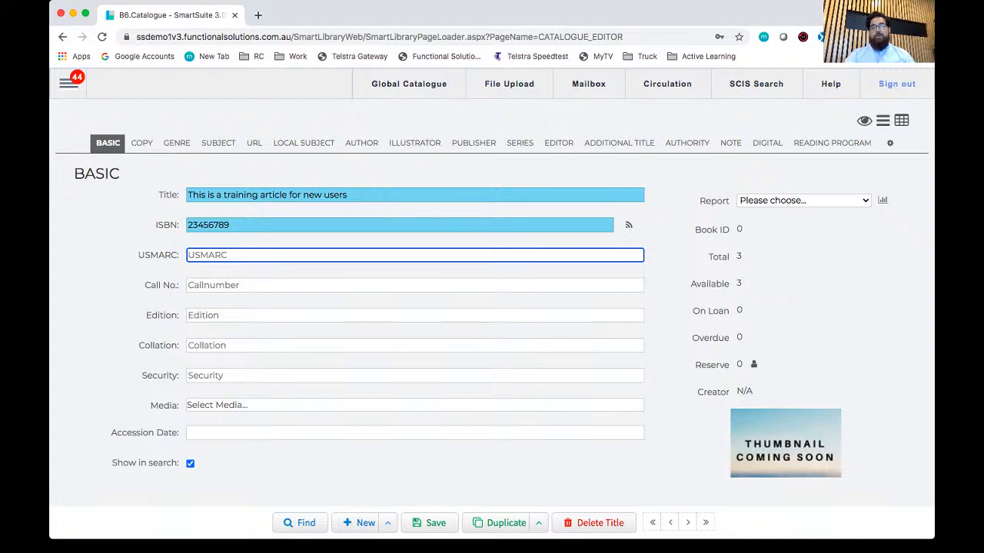
left_click(415, 285)
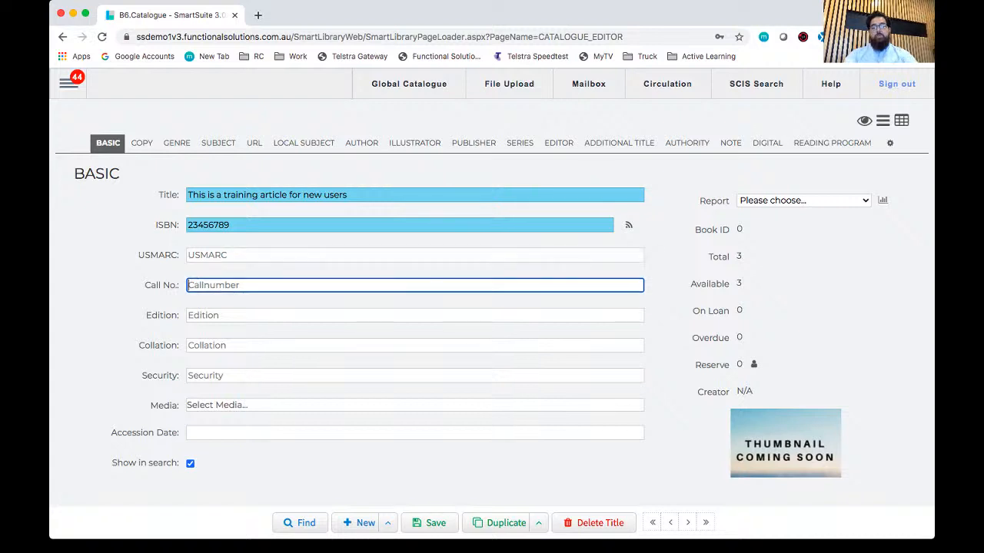
type("JF 329.3")
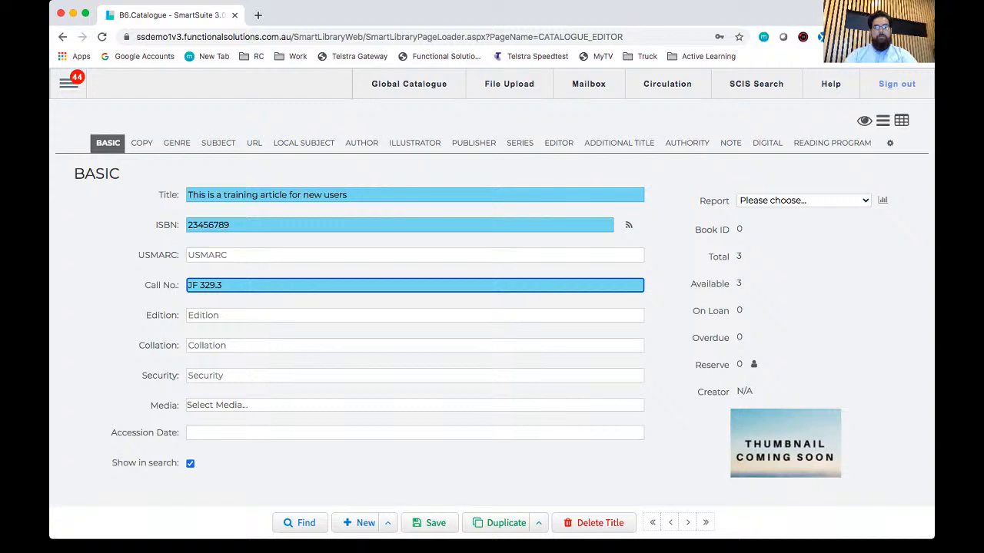
left_click(415, 315)
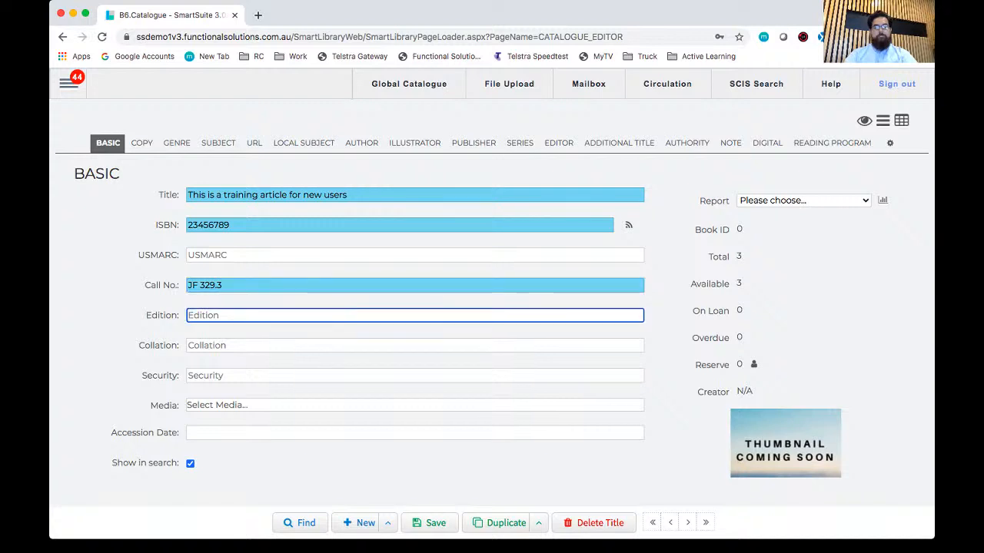
left_click(415, 346)
left_click(415, 375)
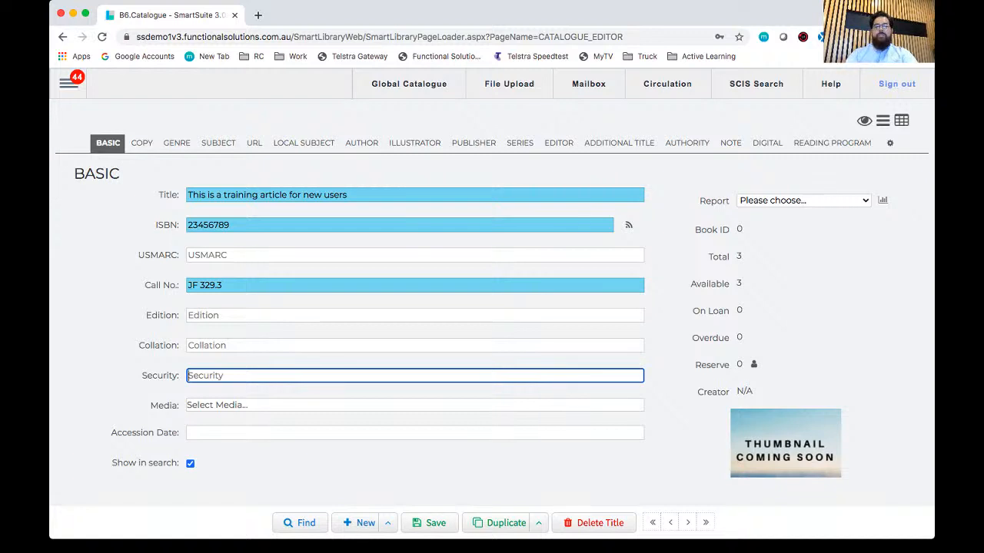
left_click(415, 405)
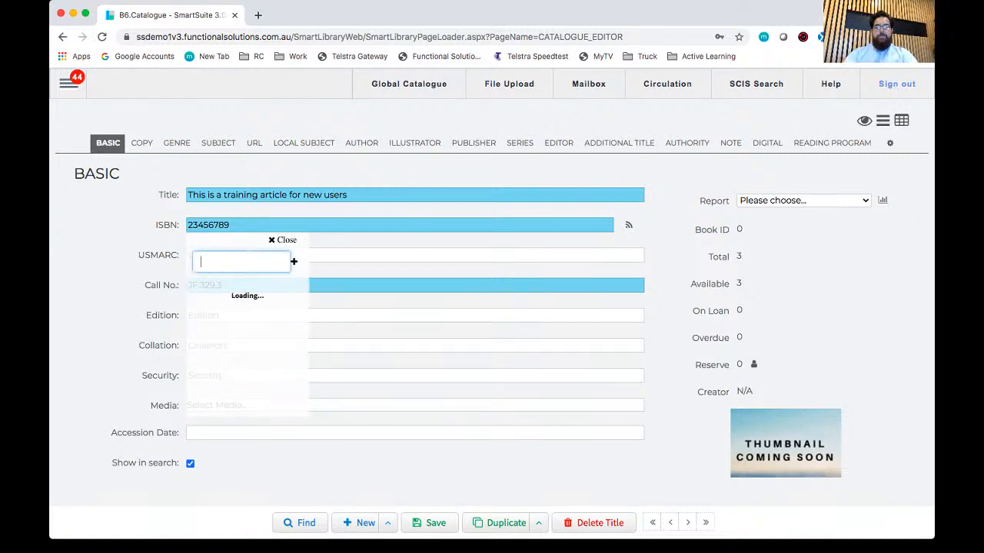
type("book")
key("Return")
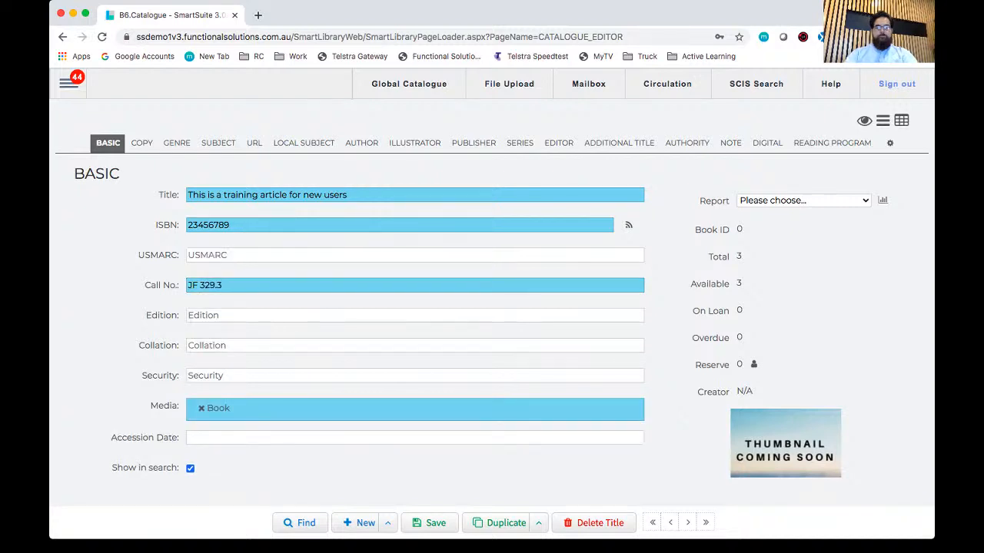
key("Tab")
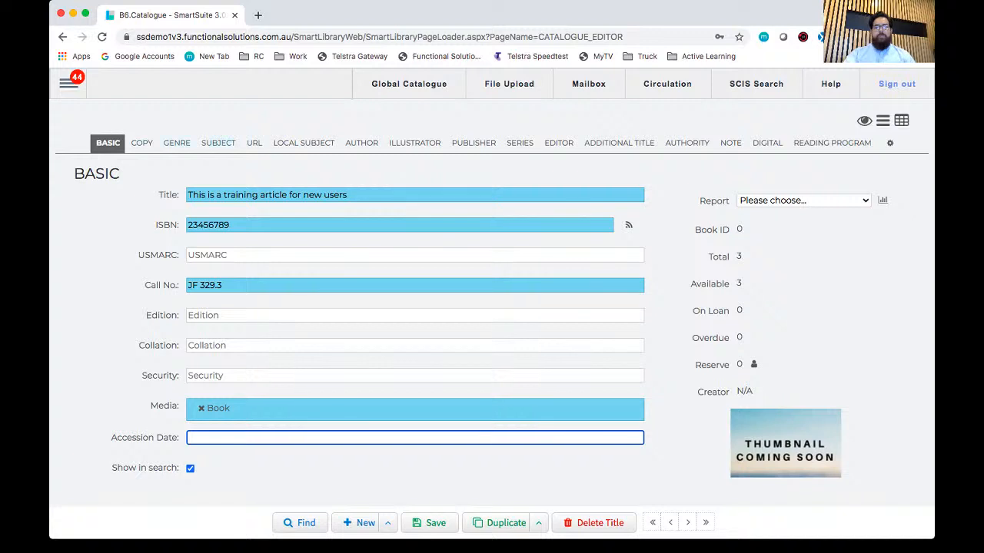
Step: Add the existing subject heading "Fiction - Betrayal" as the new title's first subject
left_click(218, 144)
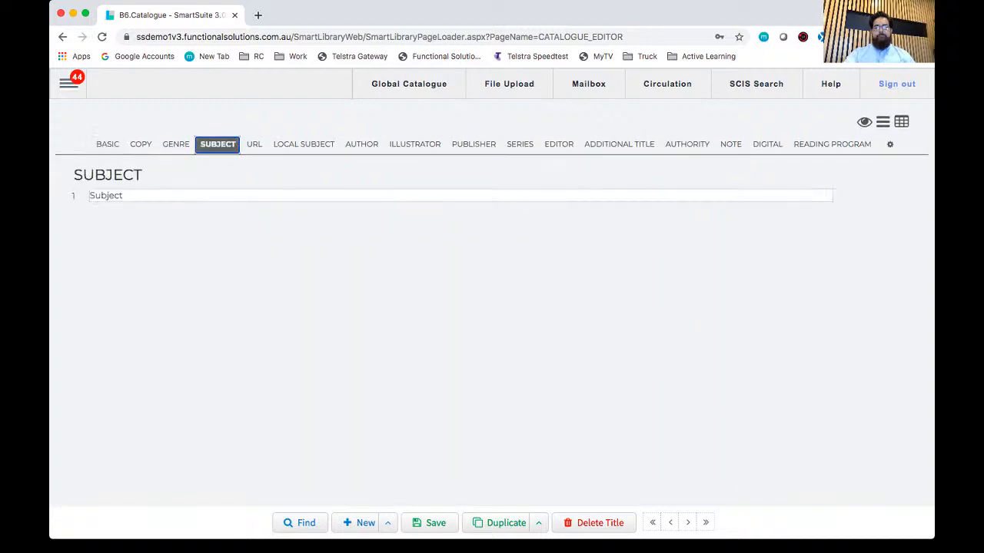
left_click(218, 196)
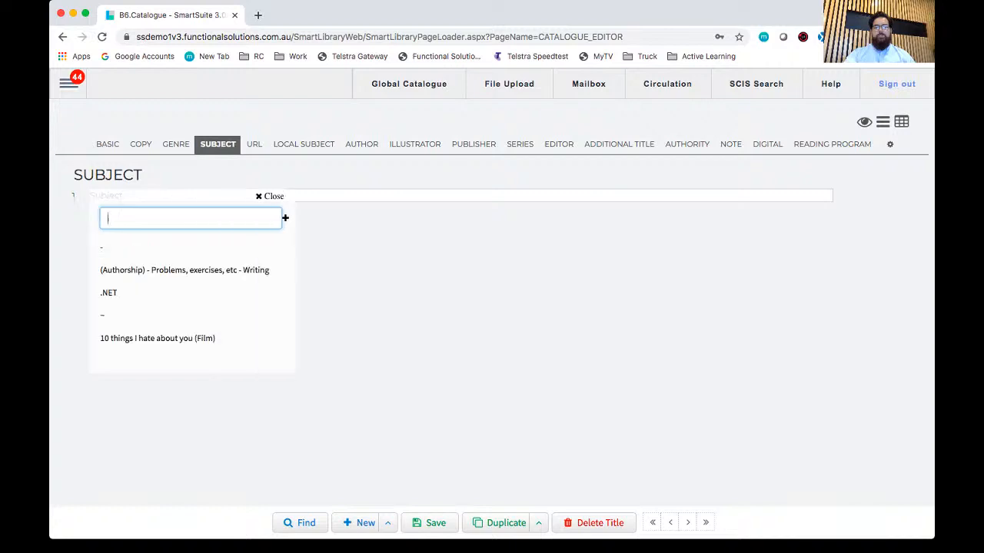
scroll(193, 292, "down", 10)
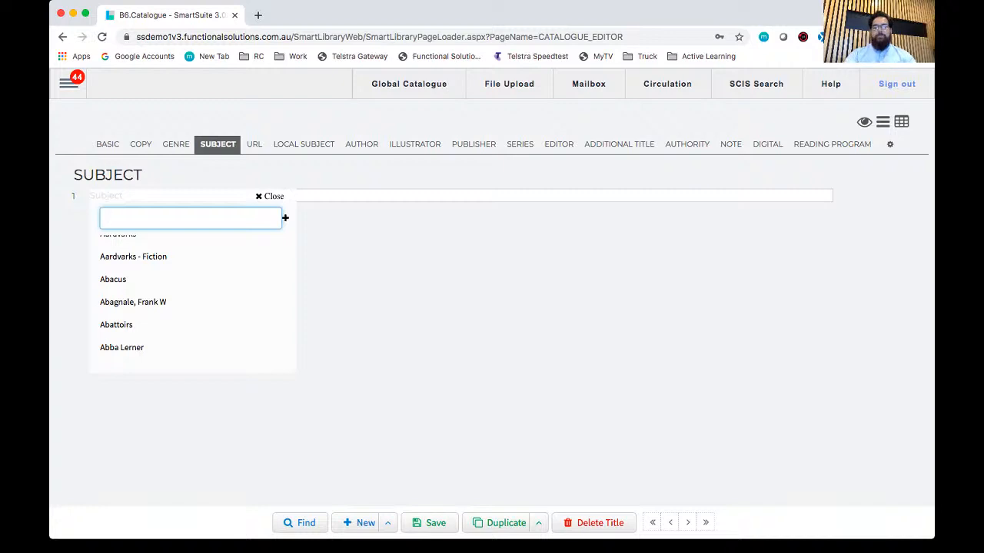
type("fic")
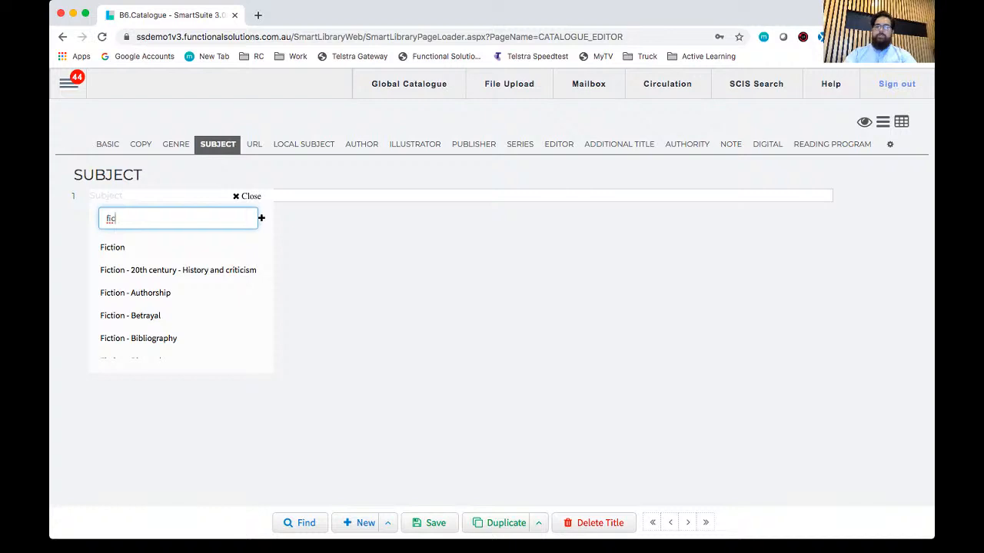
scroll(187, 292, "down", 5)
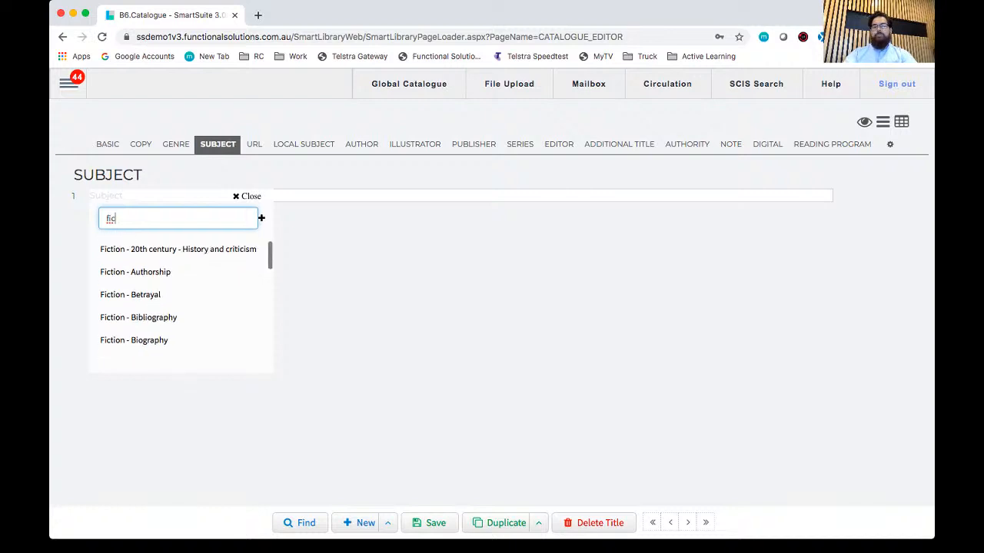
scroll(187, 292, "down", 5)
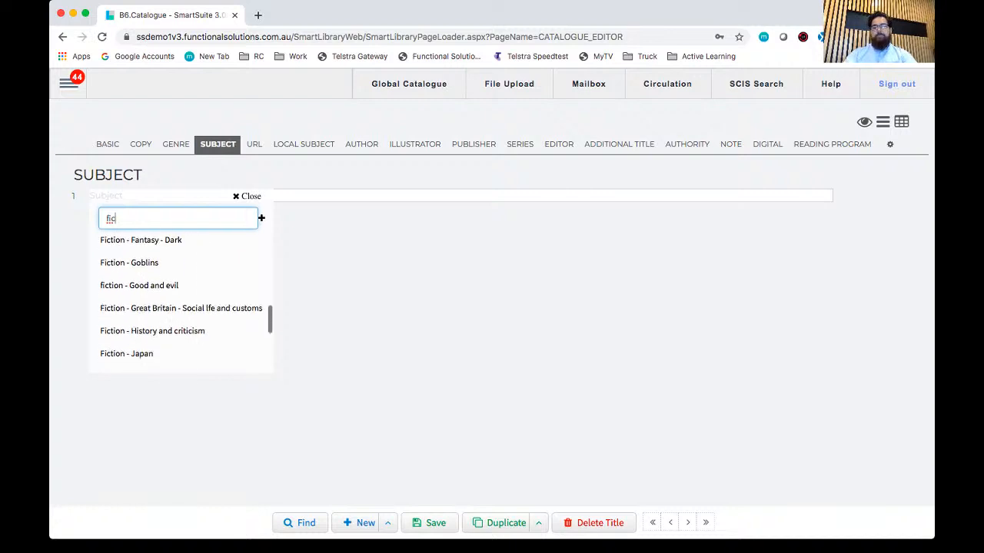
type("tio")
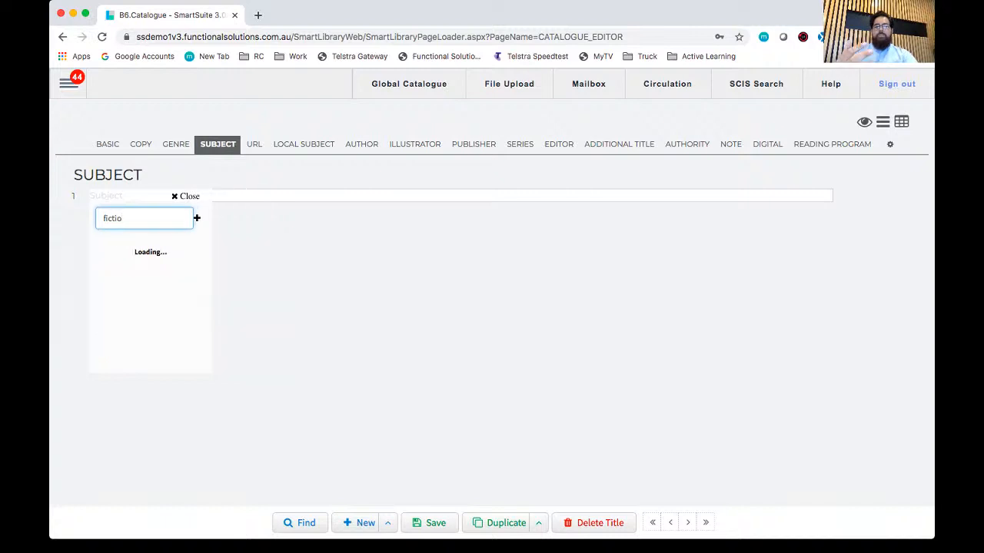
scroll(187, 292, "down", 2)
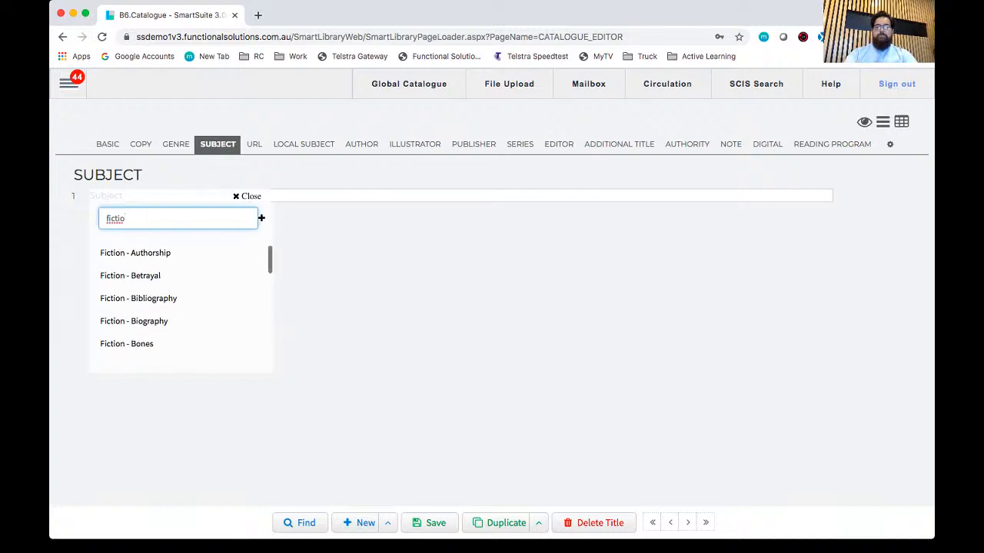
left_click(131, 276)
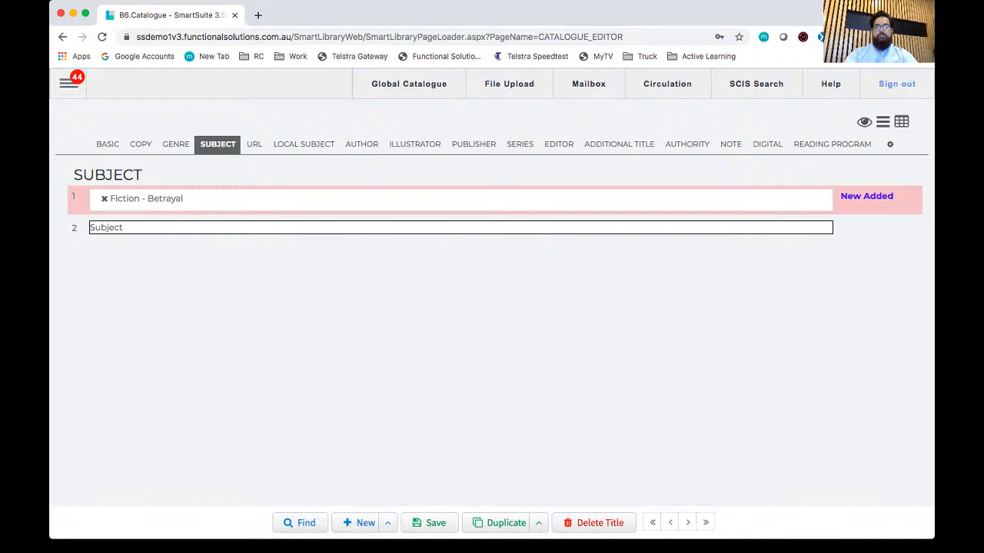
Step: Add the existing subject heading "Fantasy" as the title's second subject
left_click(126, 228)
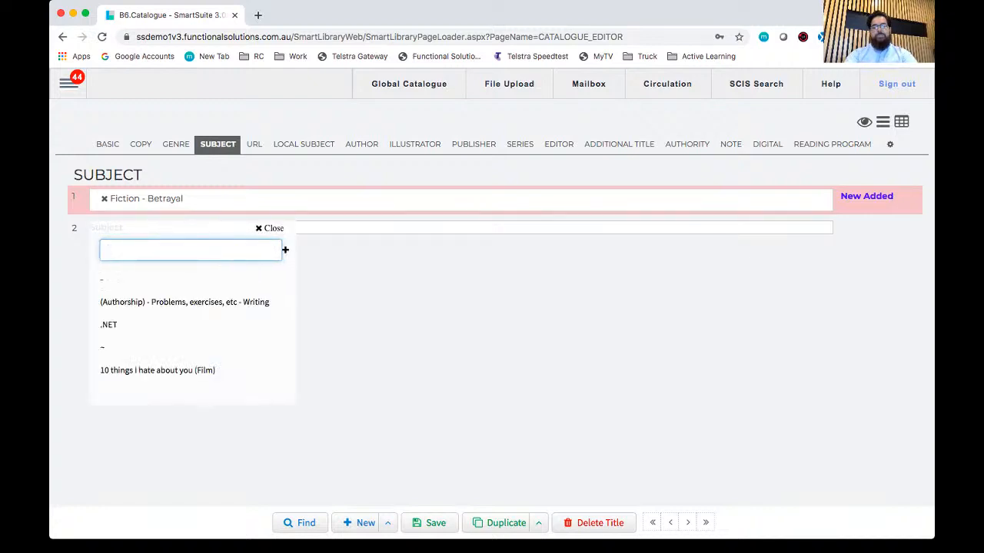
type("fantas")
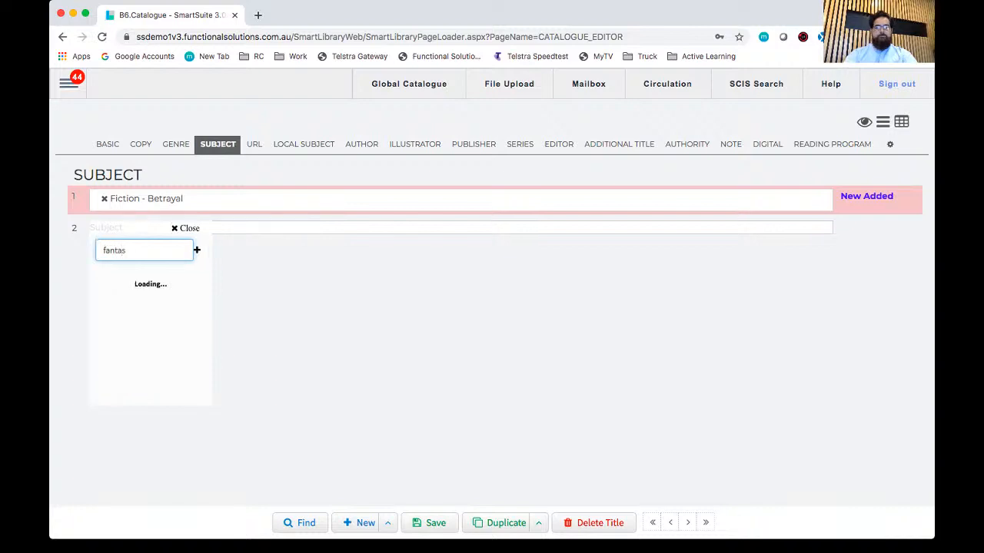
key("Down")
key("Down")
key("Down")
key("Return")
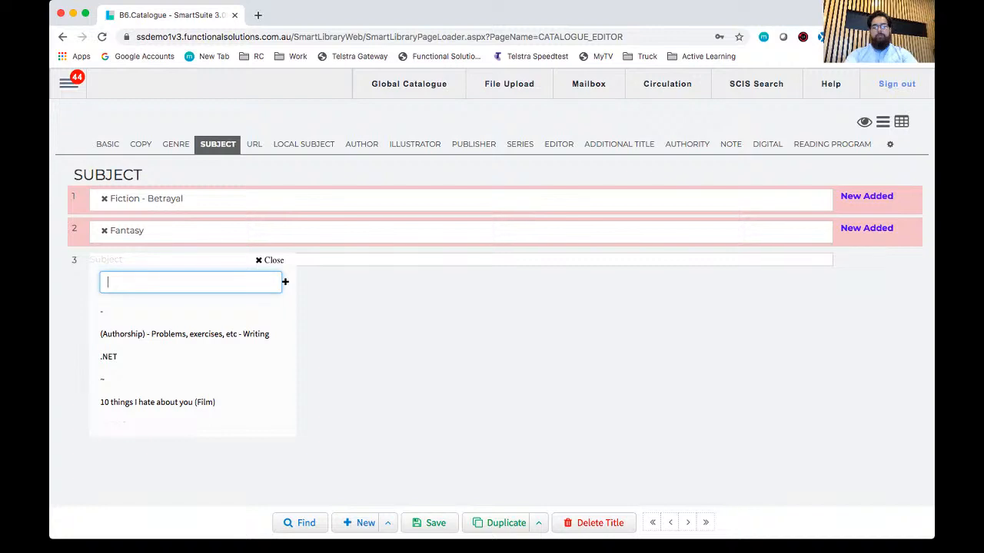
Step: Create a new heading as the third subject, named with the trainer's first name in the possessive followed by "Training Subject"
type("Quentin's T")
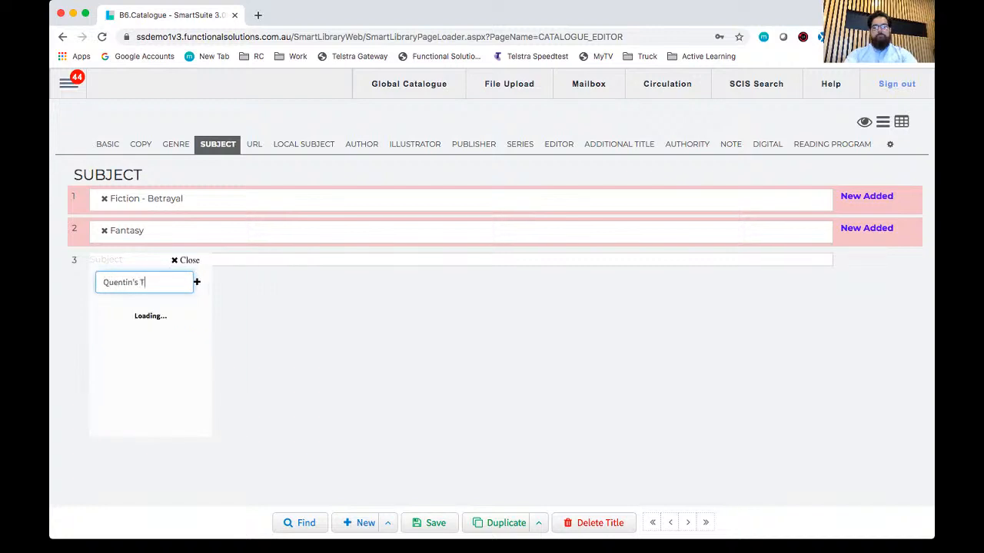
type("raining Subject")
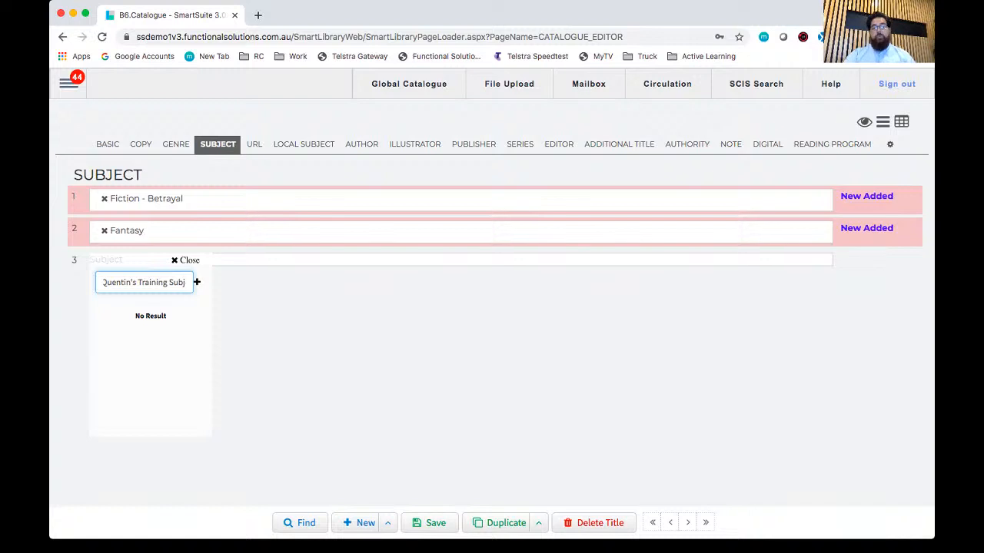
type("ect")
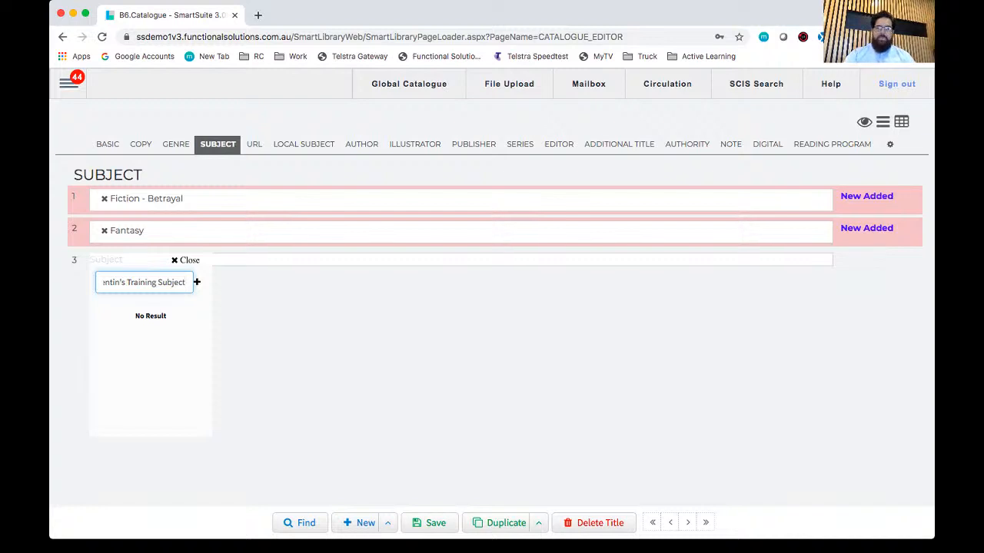
scroll(171, 282, "left", 5)
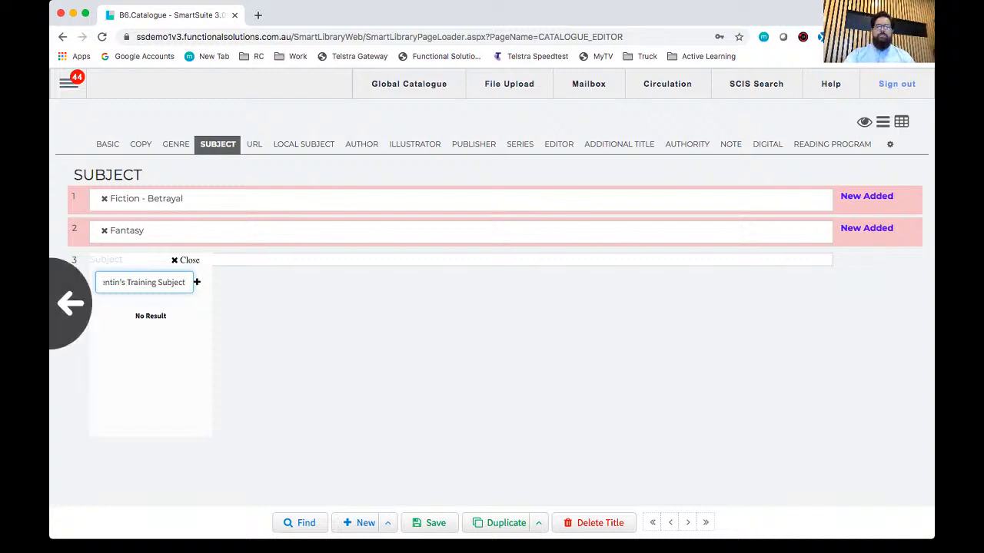
double_click(172, 282)
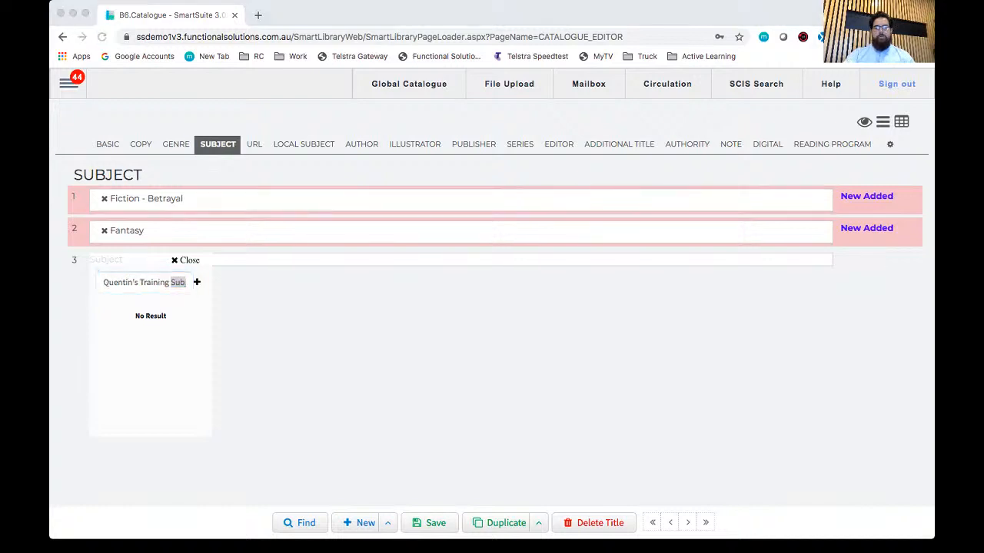
left_click(171, 282)
left_click(171, 283)
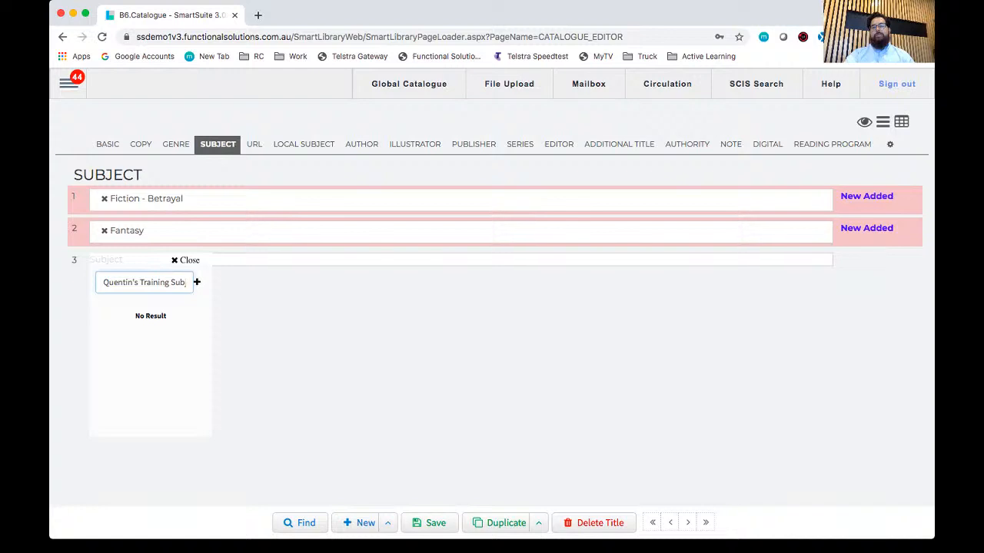
key("Return")
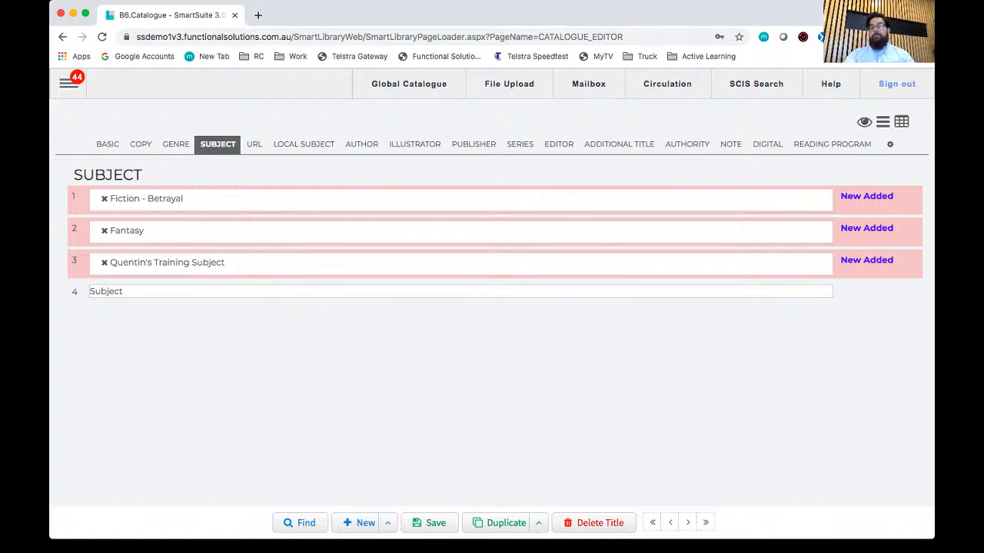
left_click(461, 264)
Step: Look over the title's URL, Series, Additional Title, Subject and Basic sections and save the new record
left_click(254, 144)
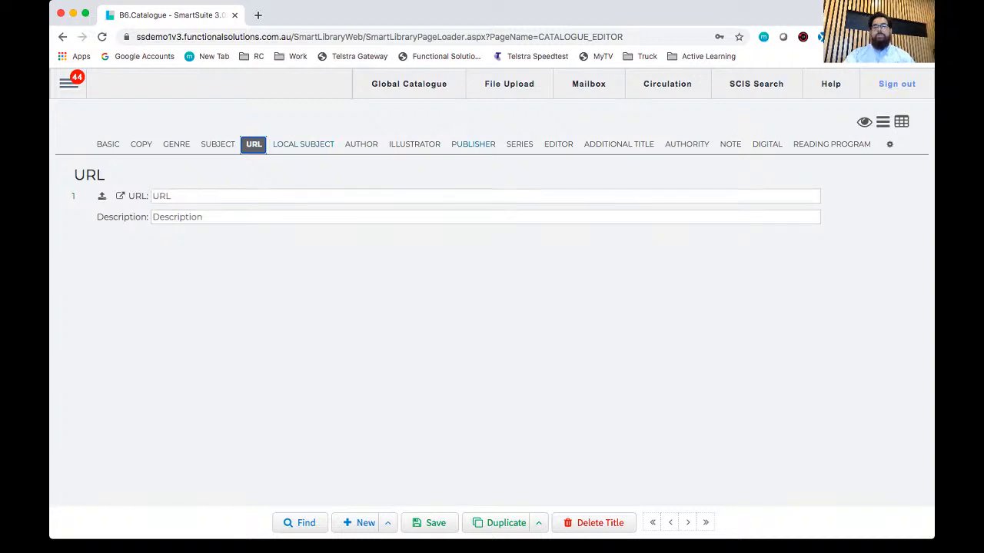
left_click(520, 145)
left_click(619, 144)
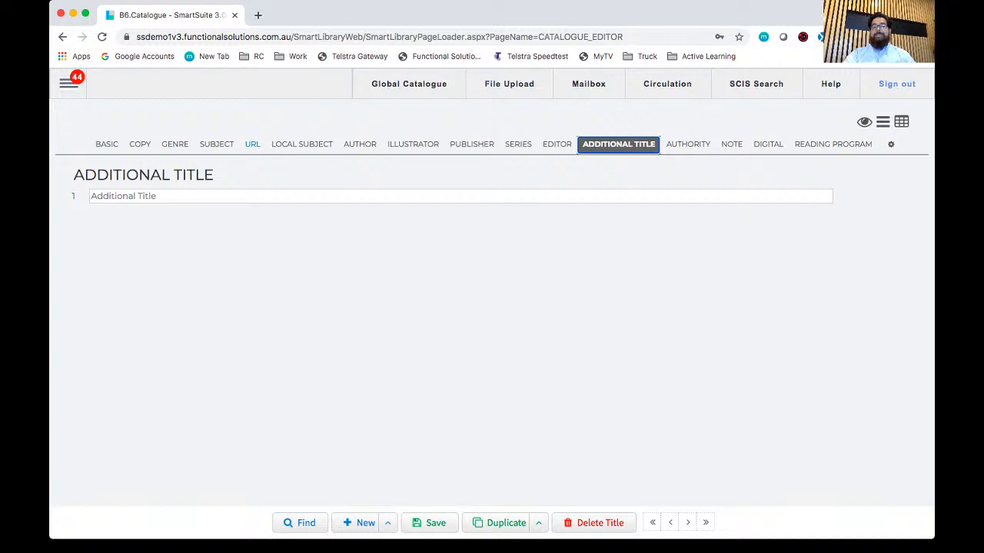
left_click(217, 144)
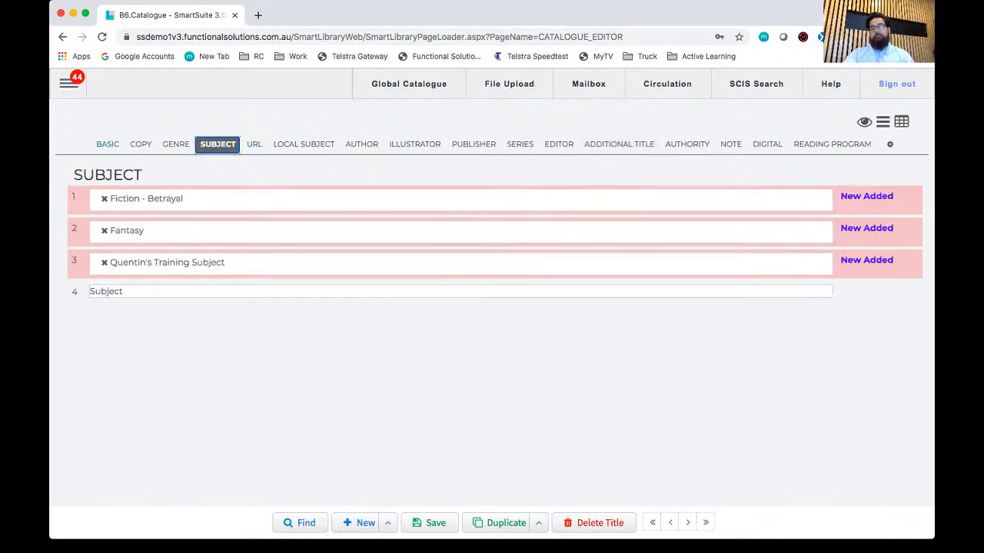
left_click(108, 145)
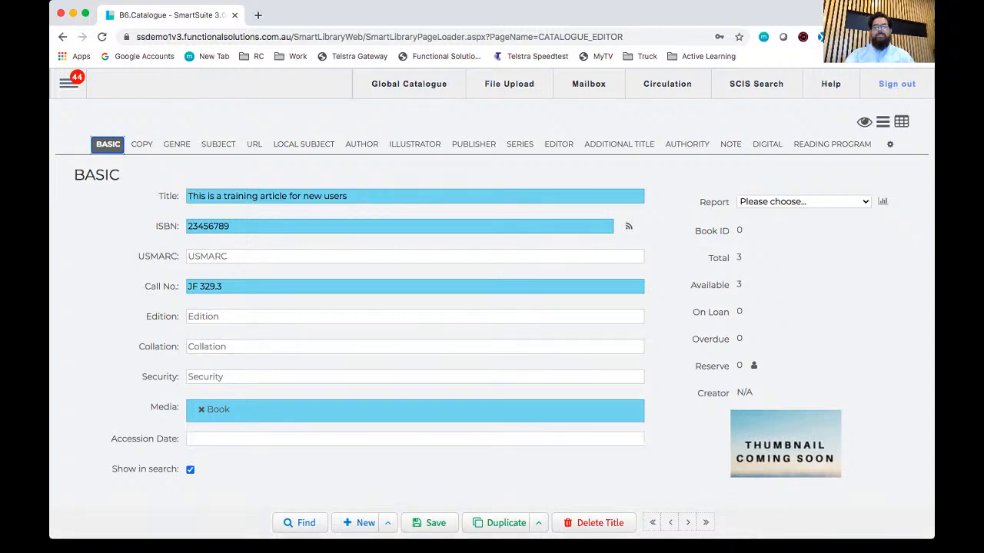
left_click(429, 524)
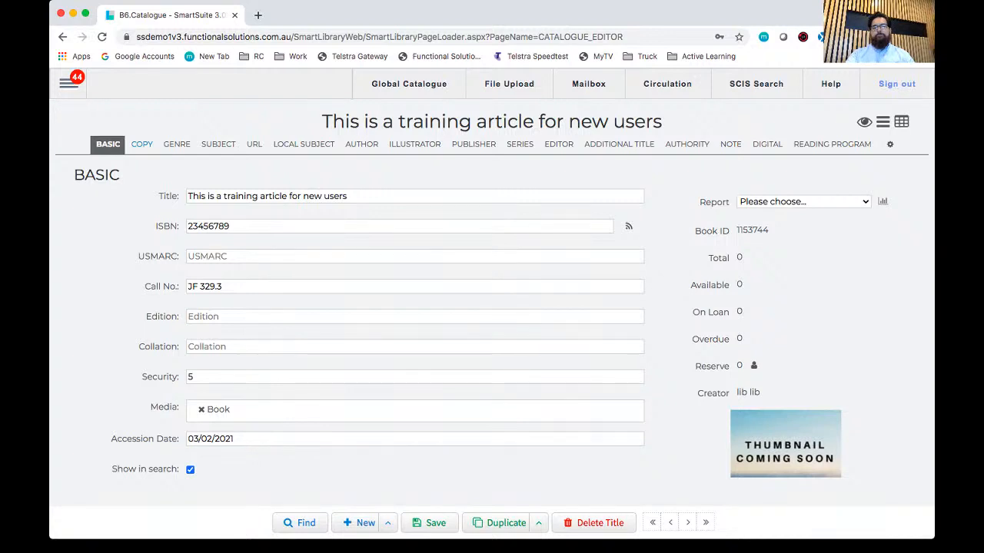
Step: Expand the full details of the title's first copy and set its barcode to 345343
left_click(141, 145)
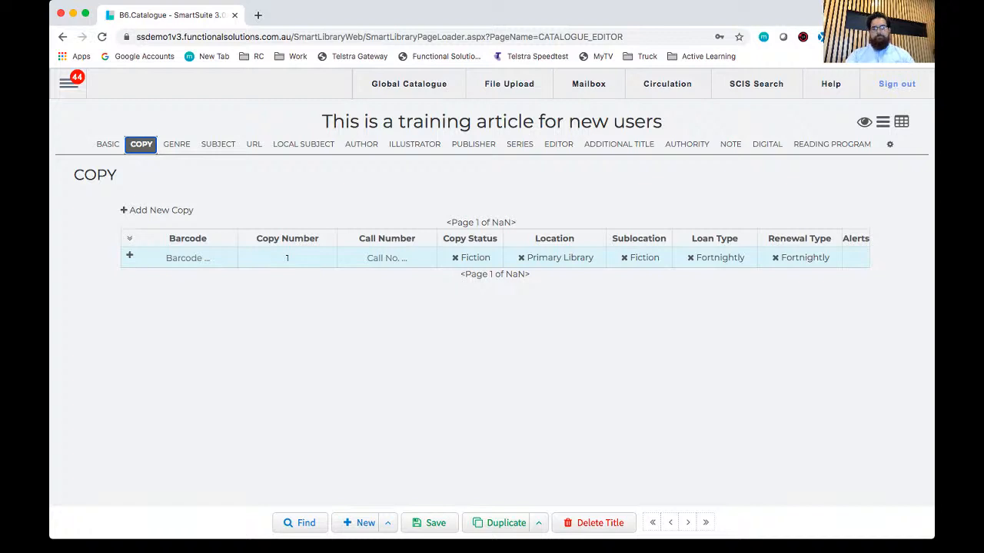
left_click(130, 255)
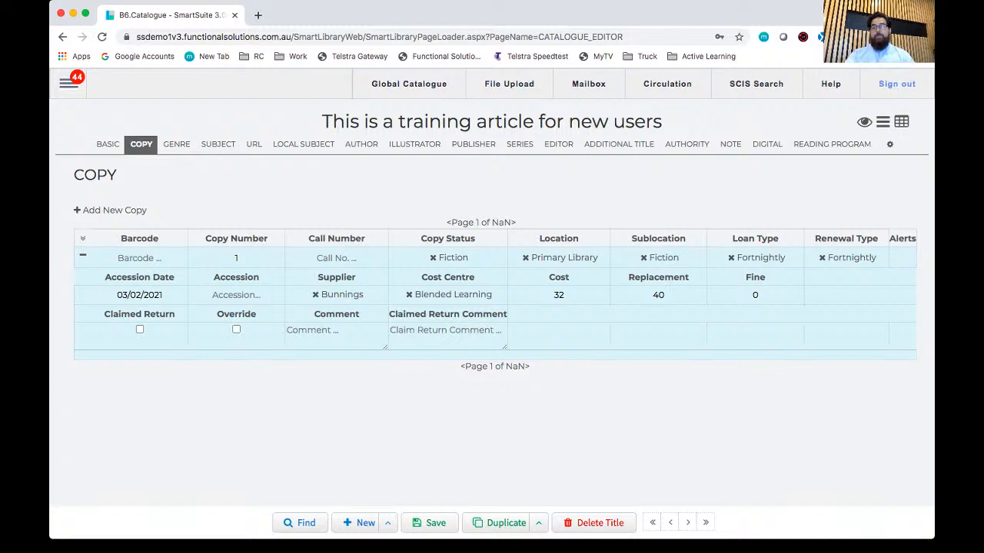
left_click(139, 258)
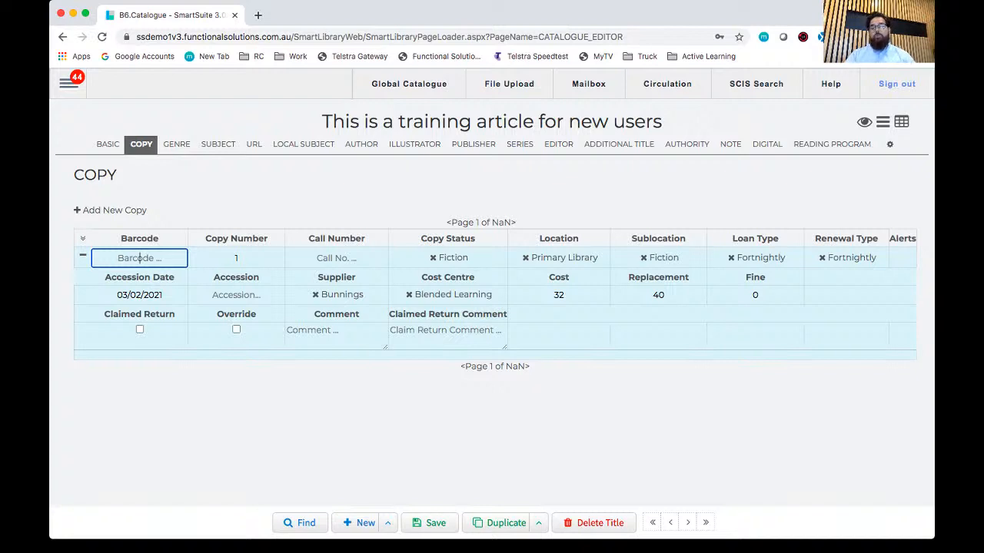
type("345343")
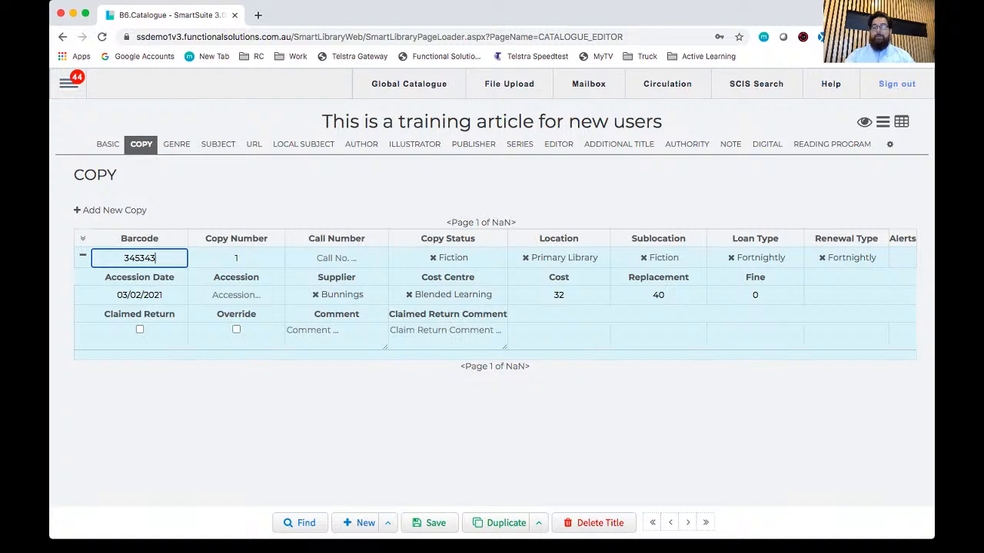
key("Tab")
key("Tab")
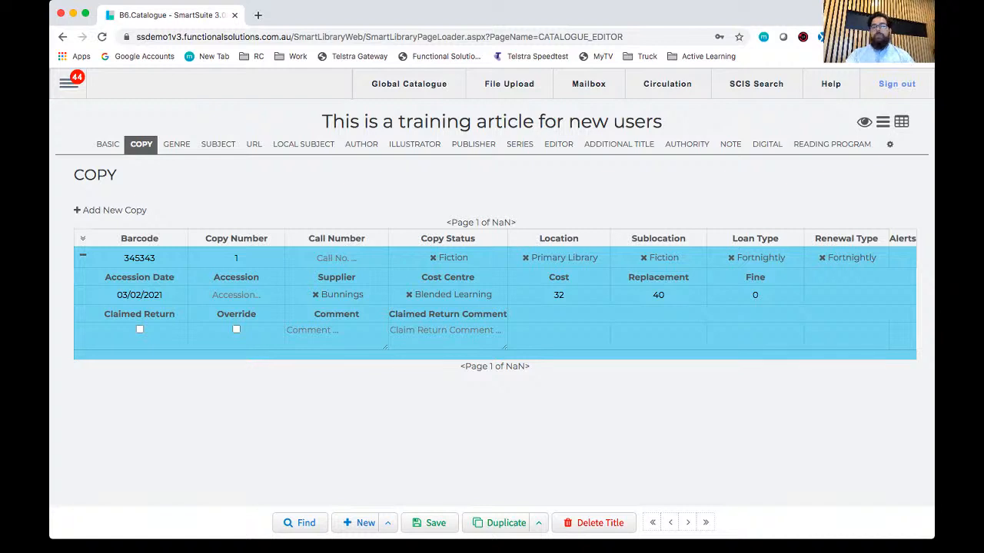
Step: Replace the copy's Fiction status with Available
left_click(236, 258)
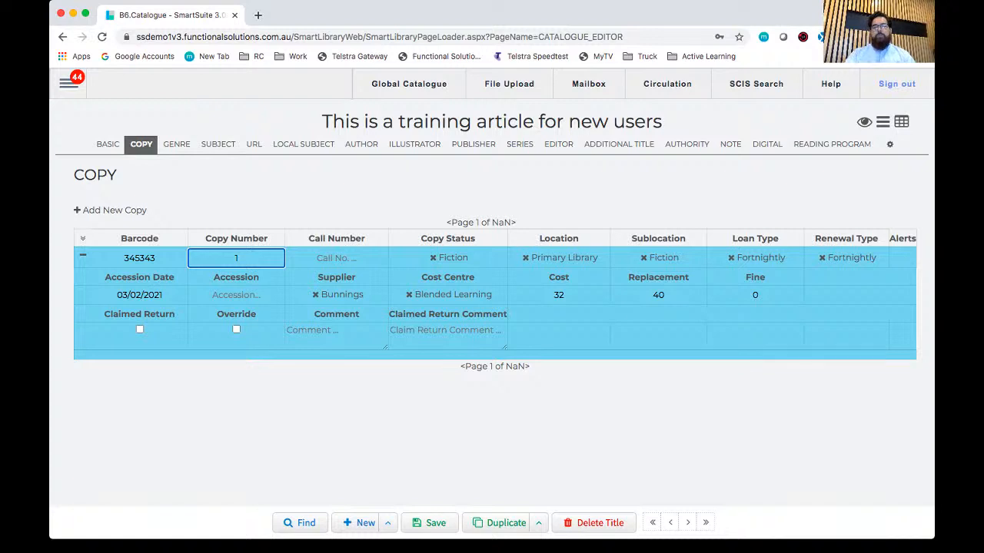
left_click(432, 258)
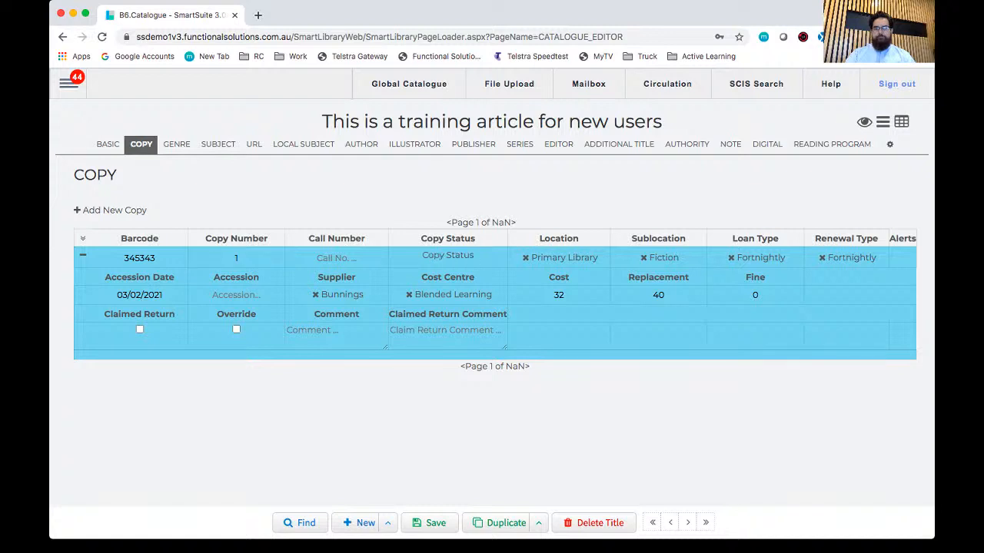
left_click(448, 256)
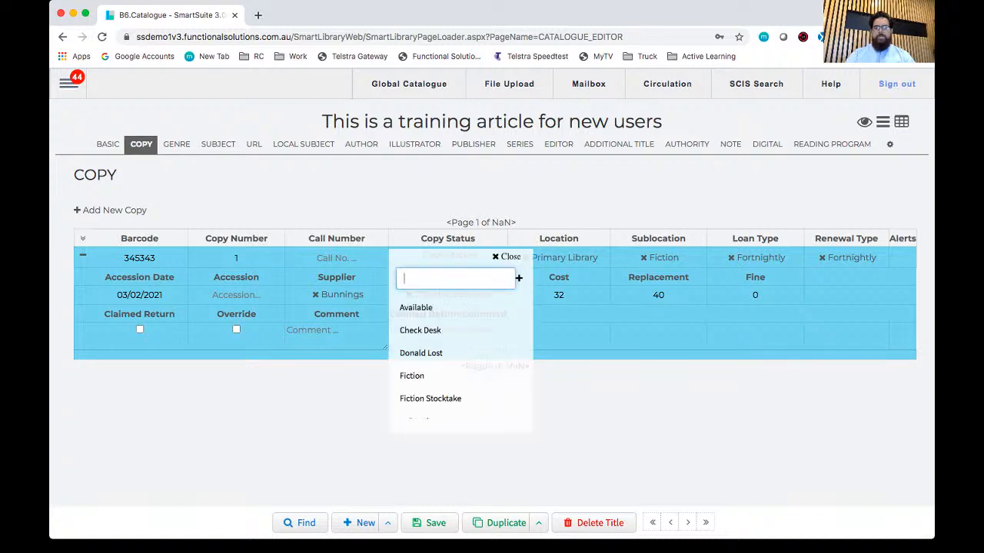
left_click(416, 307)
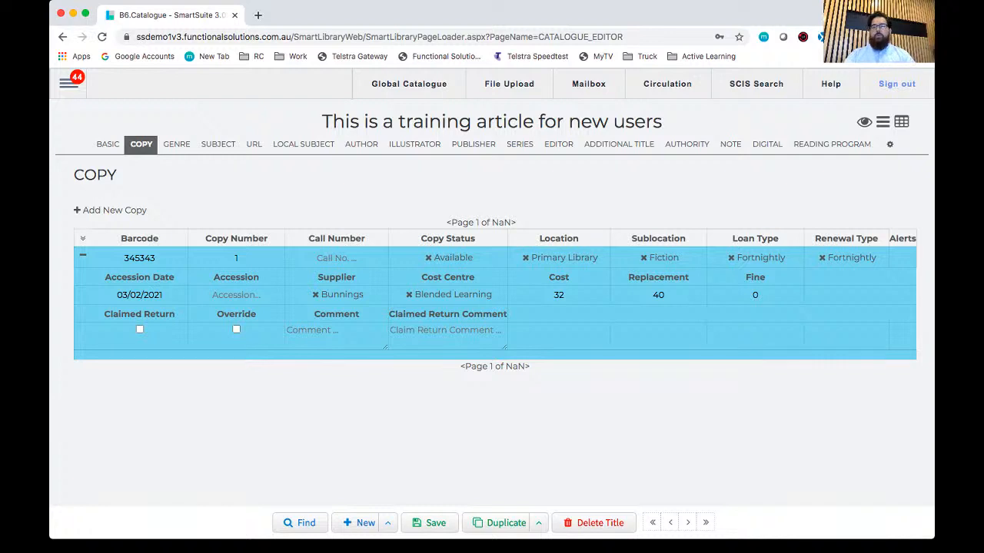
Step: Look through the list of existing copy statuses for the first copy
left_click_drag(421, 238, 475, 238)
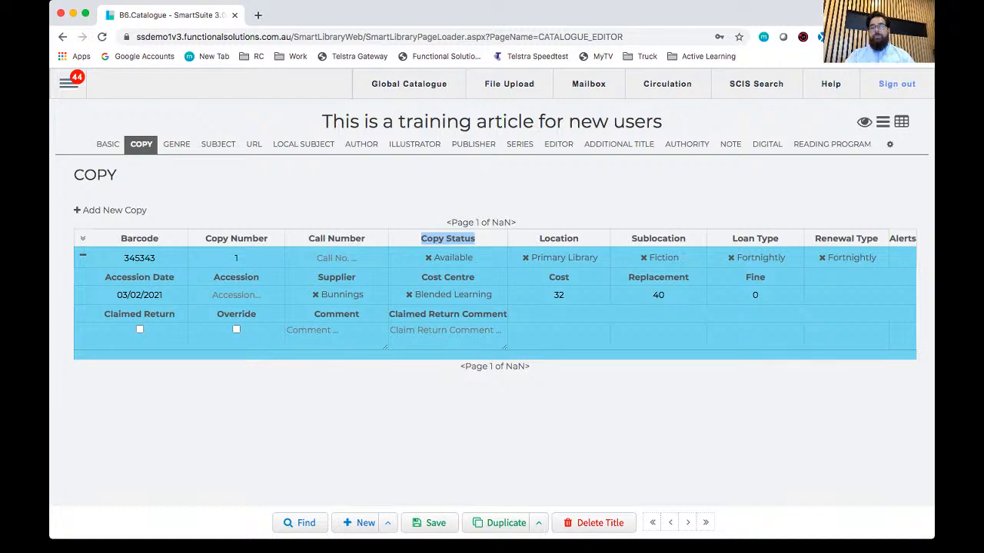
left_click(453, 258)
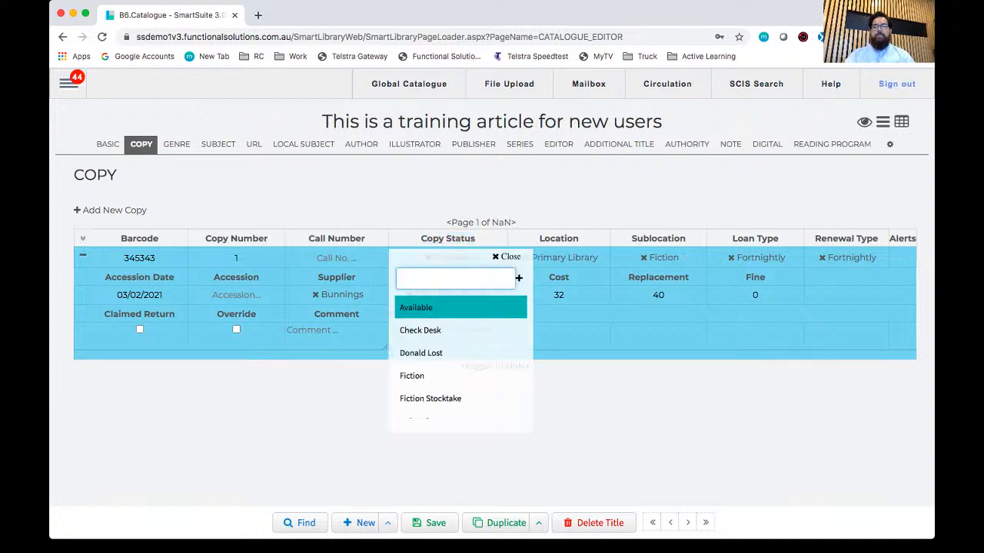
scroll(460, 345, "down", 1)
scroll(459, 353, "down", 5)
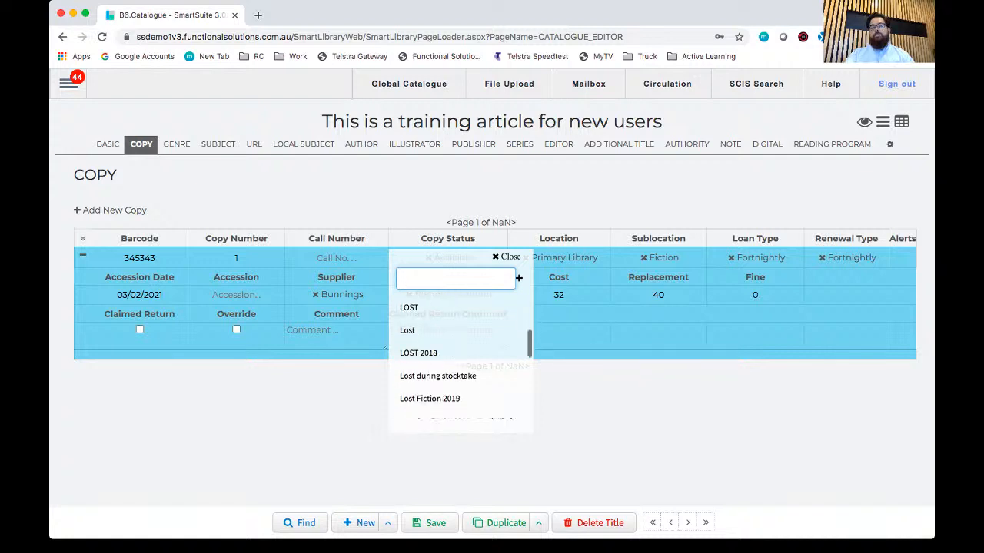
scroll(460, 354, "up", 6)
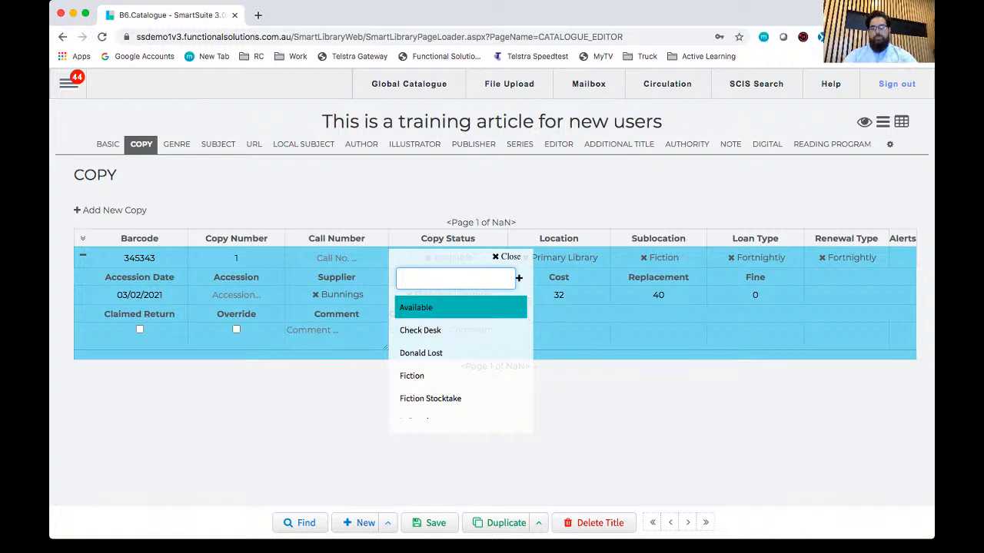
Step: Try "New Status" as the copy status name, replace it with a search for "ava" and reselect Available
type("New Status")
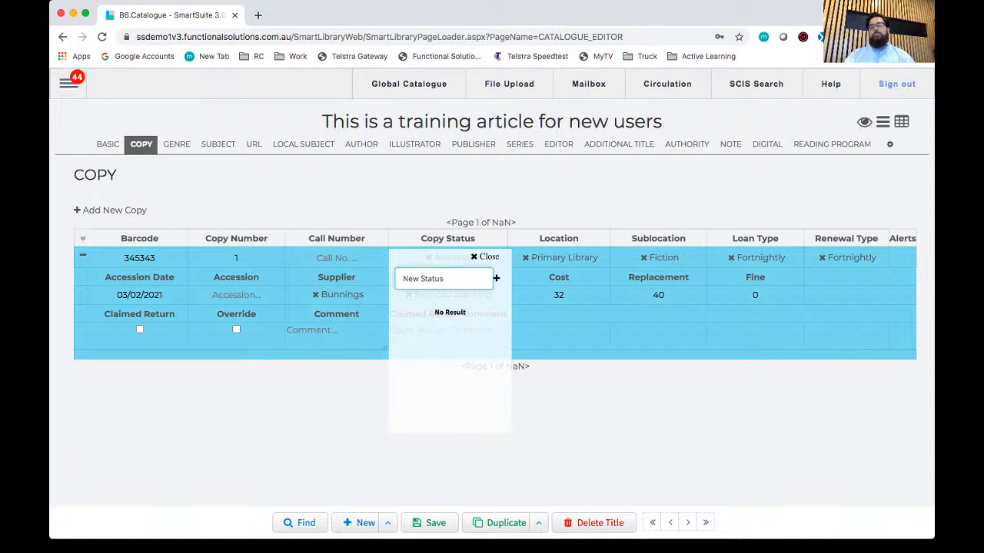
key("super+a")
type("ava")
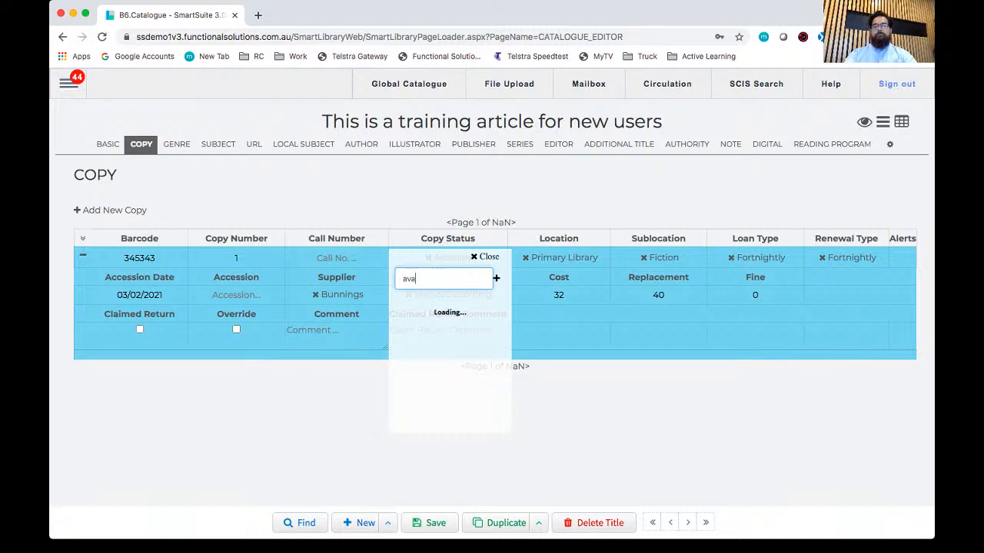
left_click(449, 307)
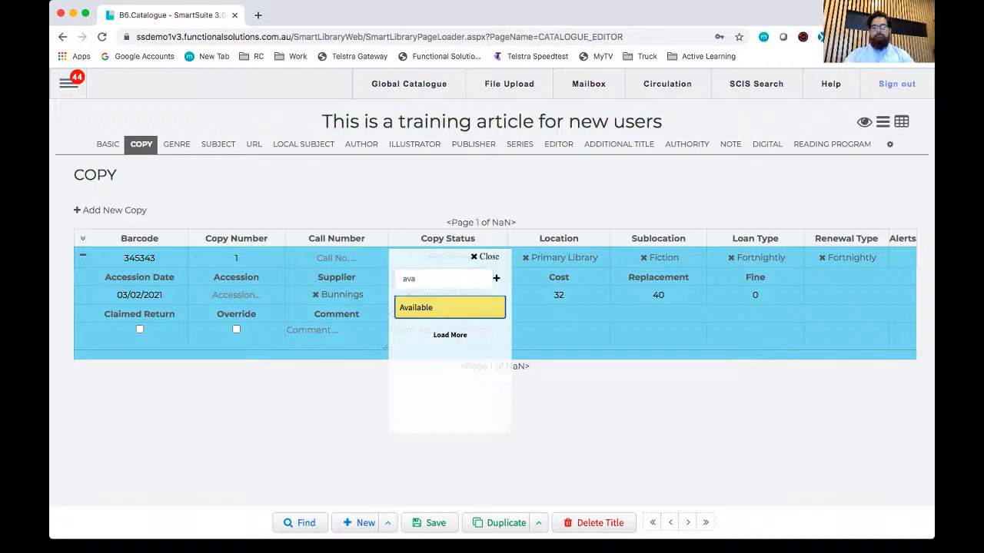
left_click(485, 257)
left_click(455, 256)
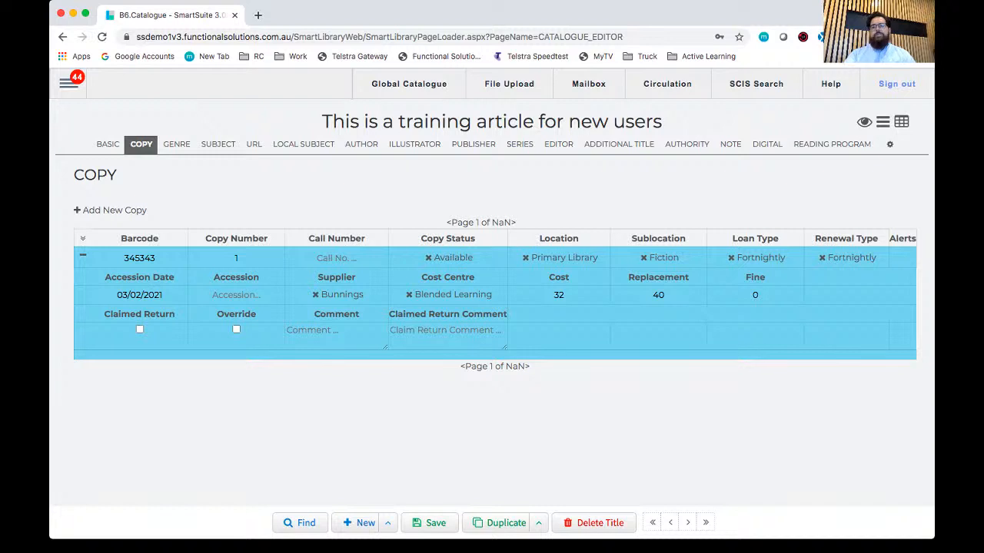
Step: Review the copy's Location and Sublocation fields
left_click_drag(538, 238, 578, 238)
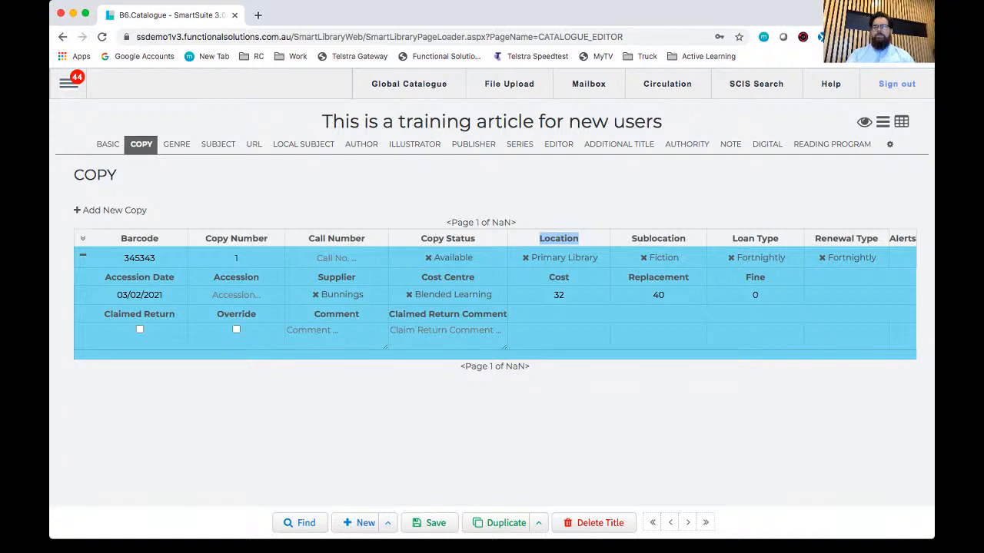
double_click(659, 239)
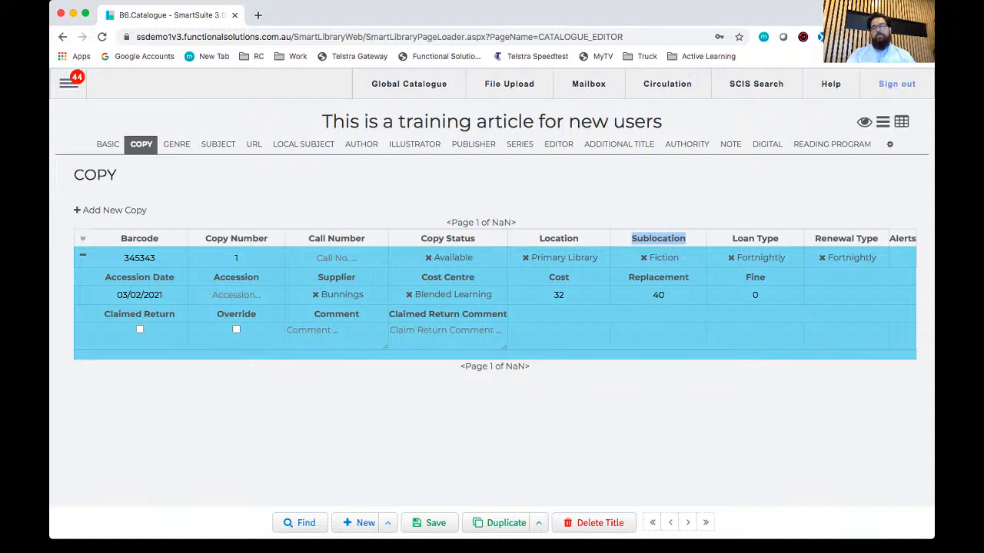
left_click(659, 239)
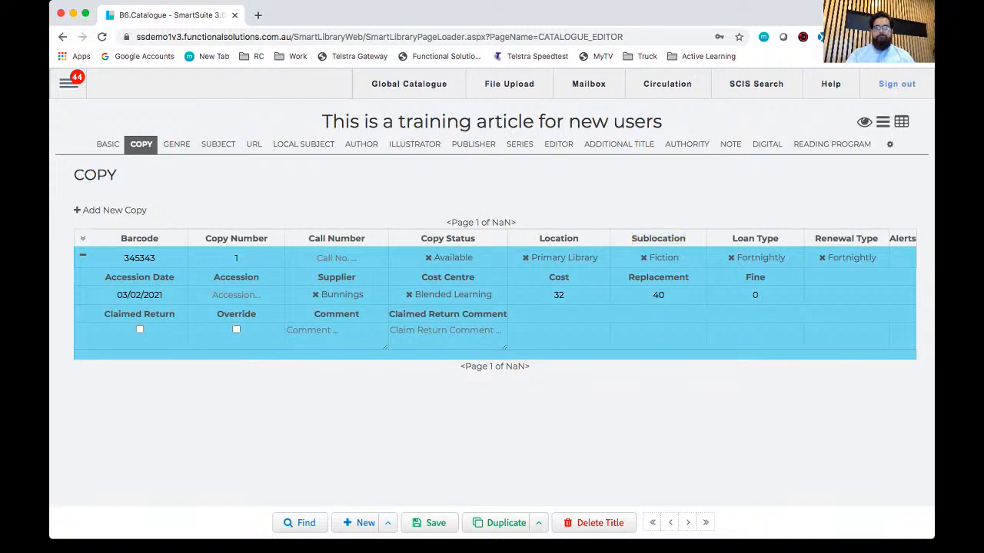
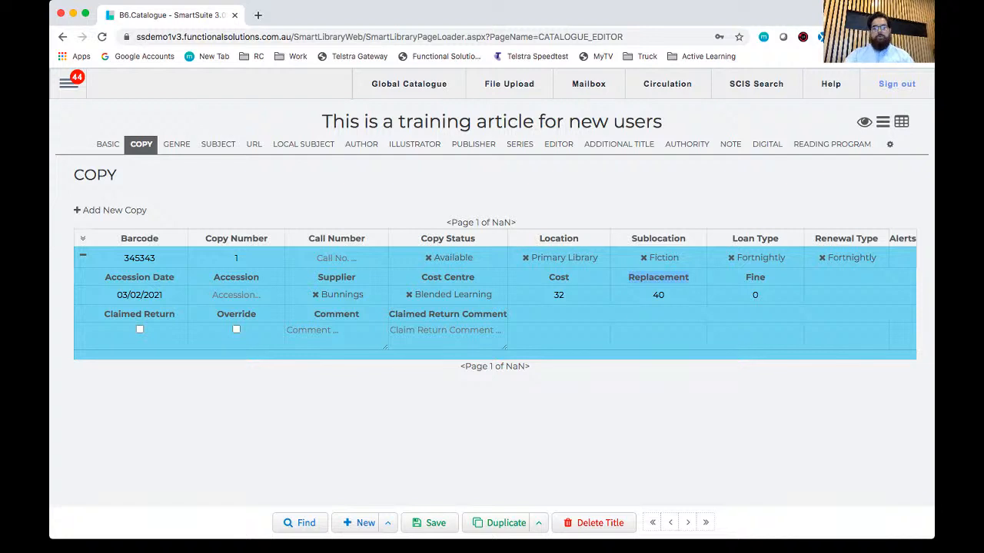
Step: Save the first copy, and duplicate it as a second saved copy with barcode 564653
left_click(430, 524)
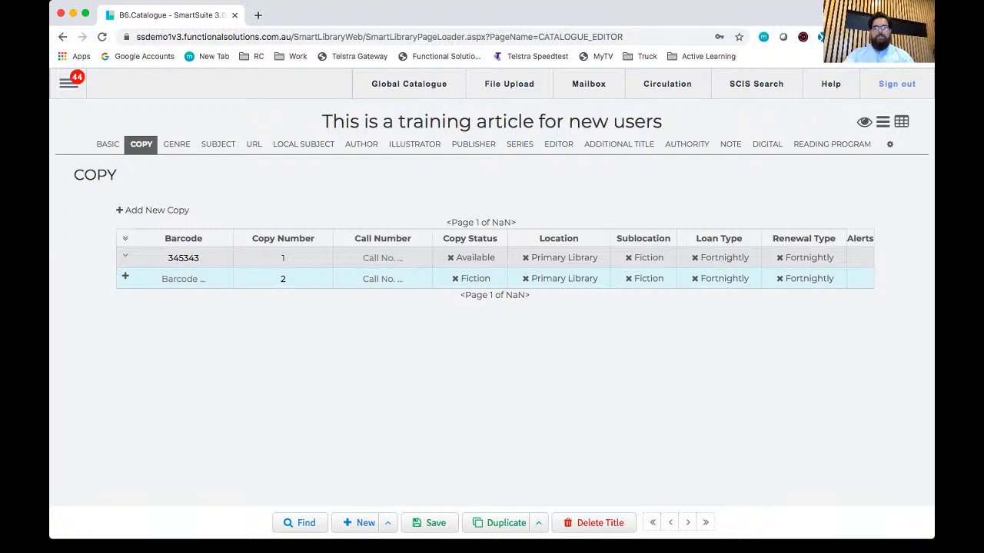
left_click(125, 256)
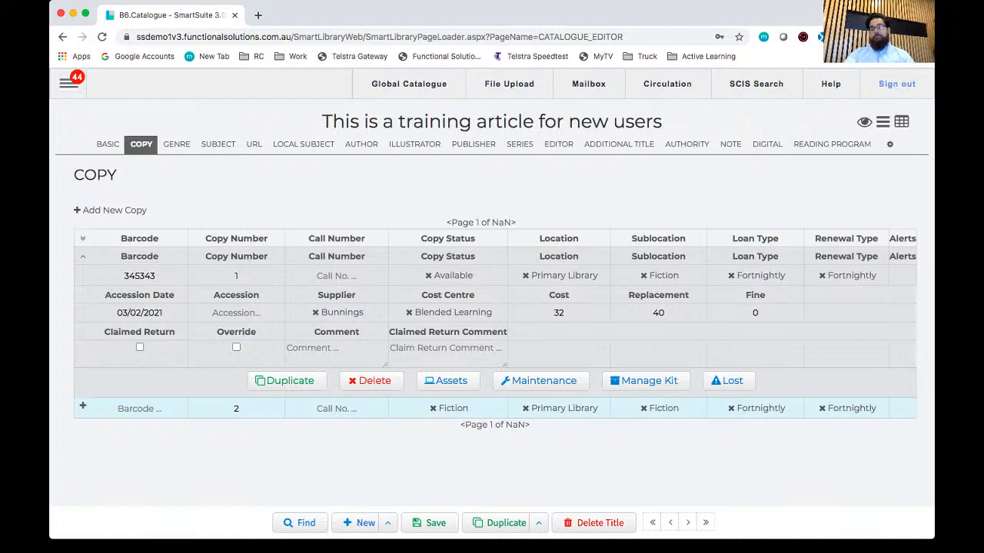
left_click(285, 381)
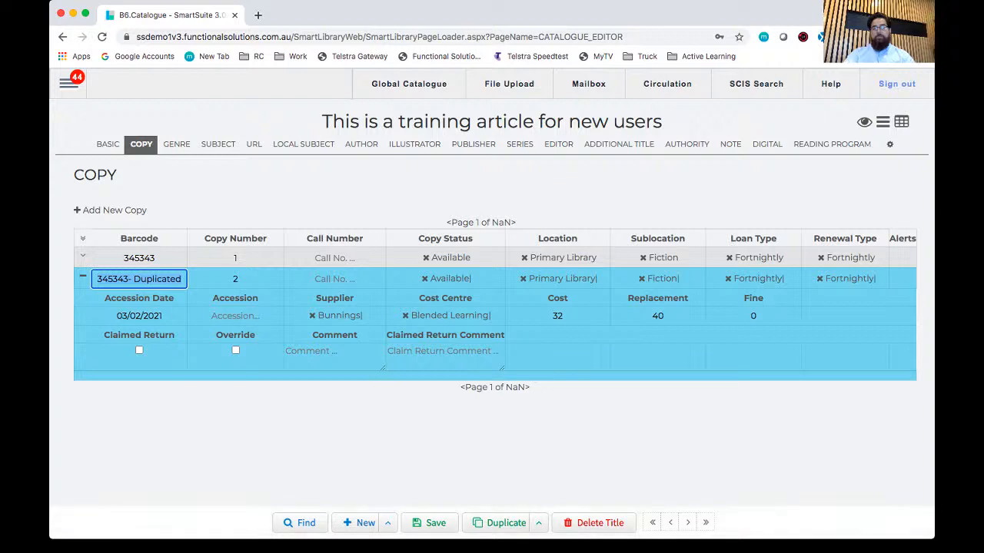
type("564653")
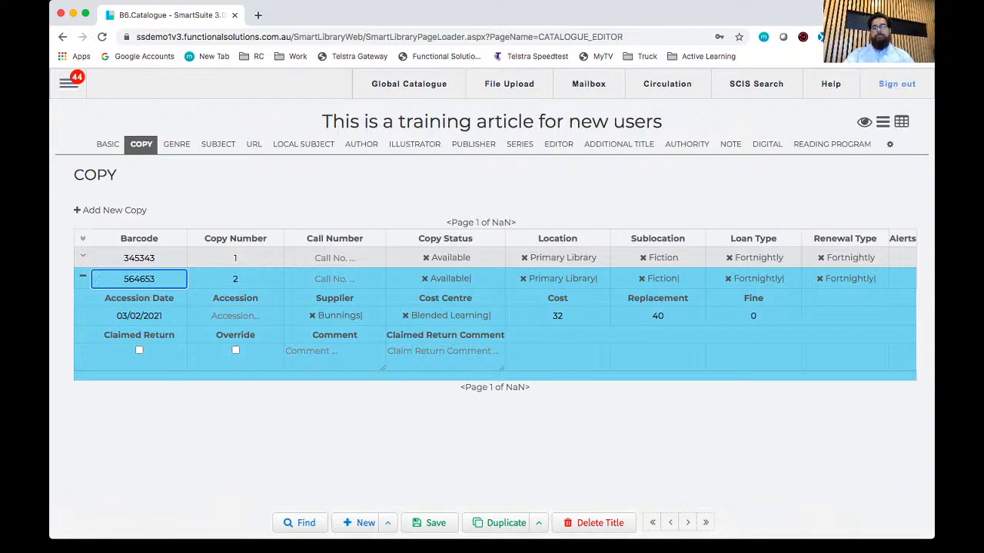
left_click(430, 523)
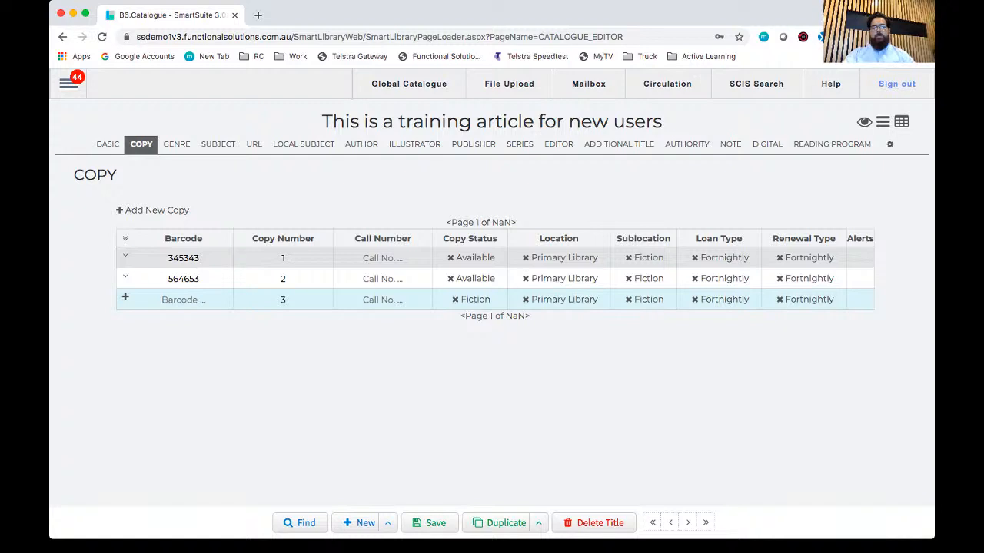
Step: Switch to the Circulation page and load the student patron for a loan, accepting the circulation warnings
left_click(183, 259)
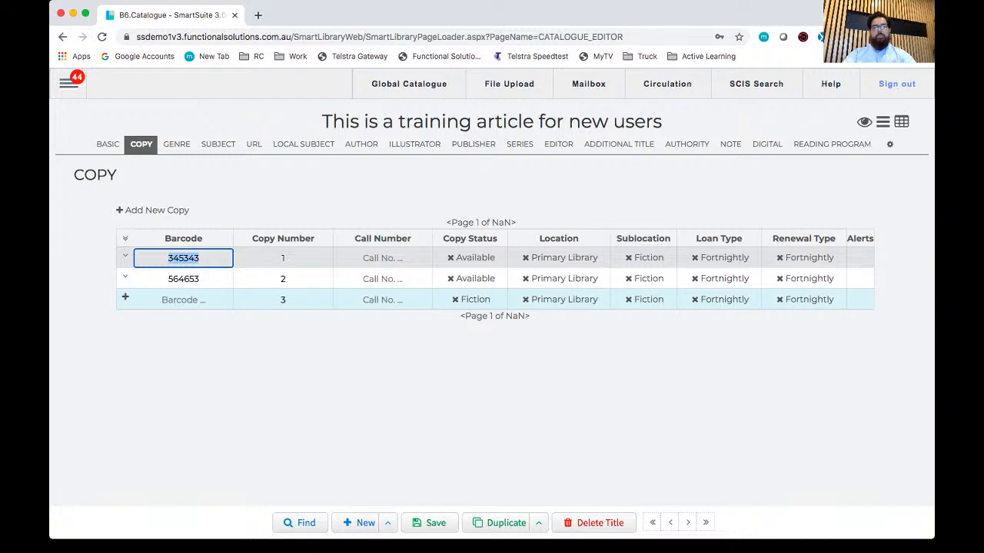
left_click(69, 83)
mouse_move(116, 274)
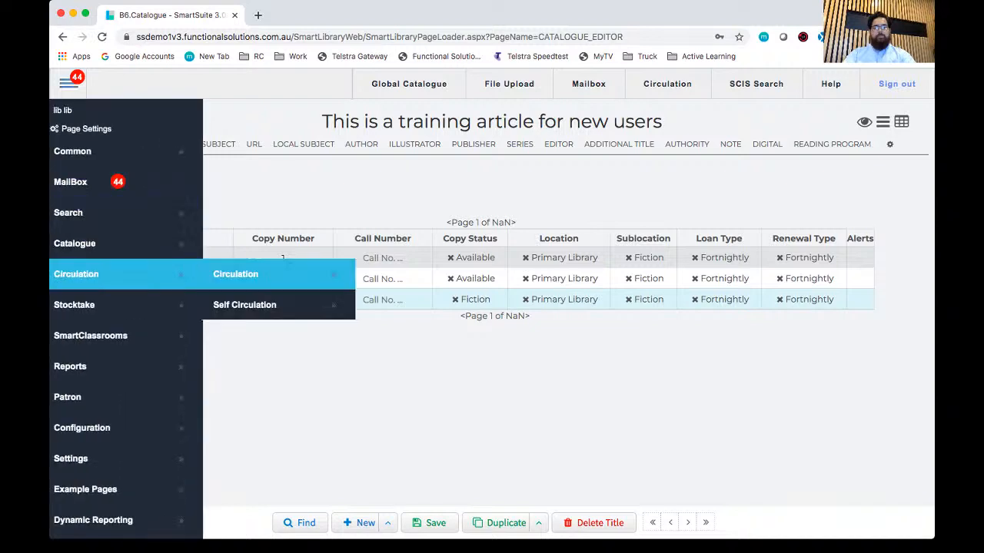
left_click(235, 274)
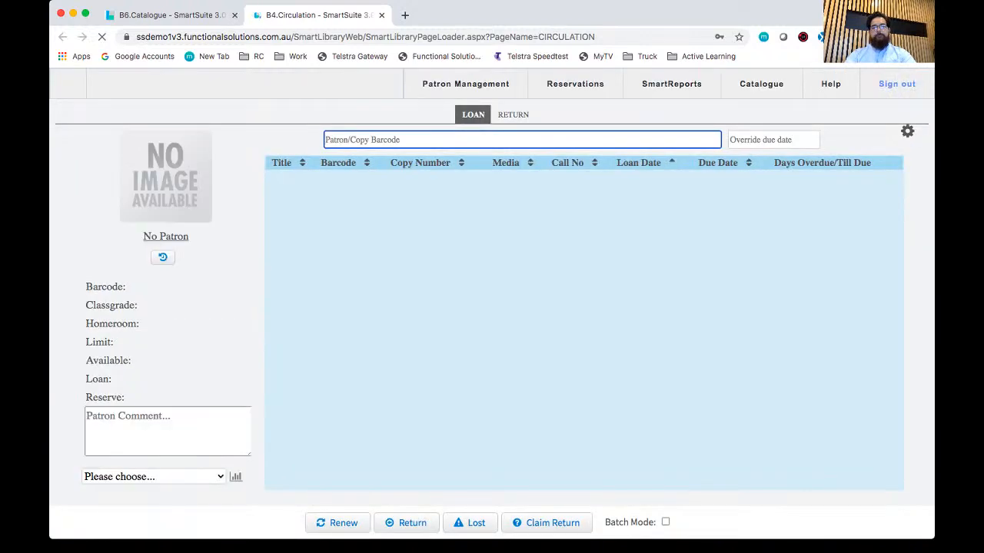
type("qfer")
key("Return")
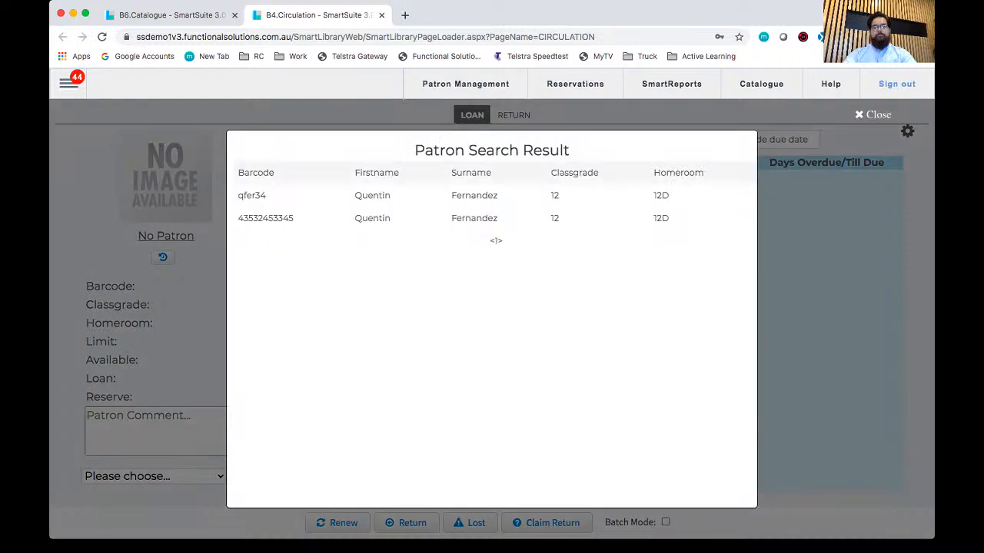
left_click(372, 196)
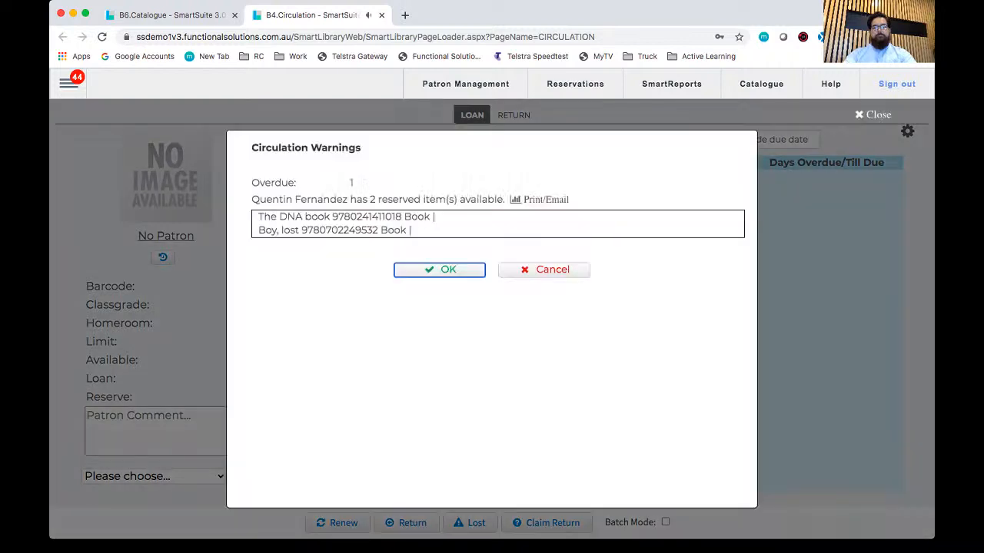
key("Return")
Step: Loan the copy with barcode 345343 to the loaded patron, overriding the borrowing limit
type("345343")
key("Return")
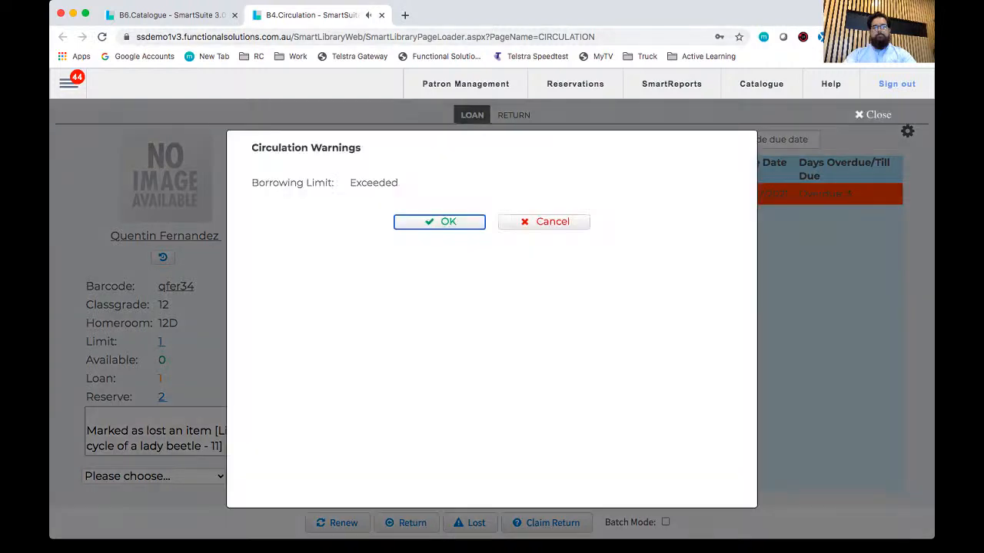
key("Return")
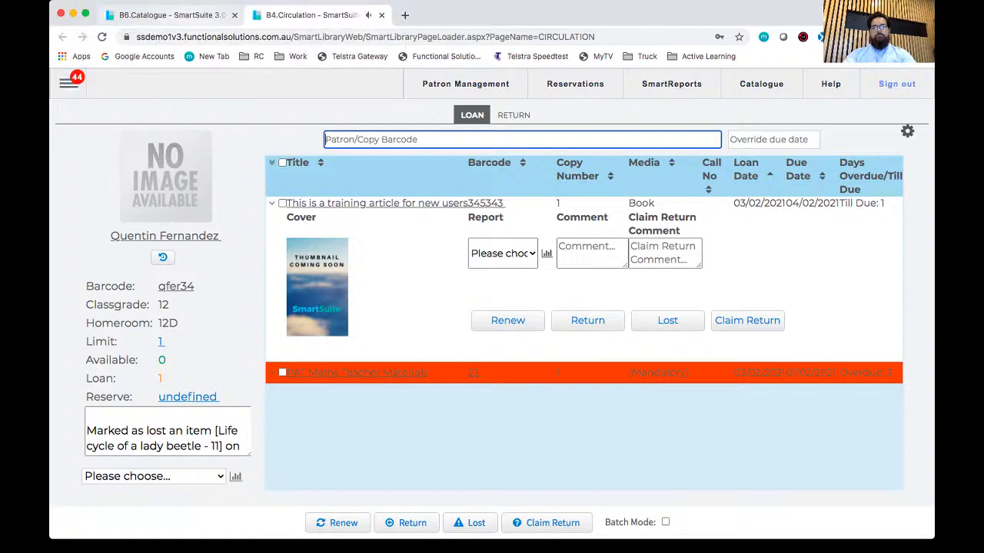
Step: Return to the catalogue editor and examine the title's copy totals and the first copy's borrower and due date details
left_click(165, 14)
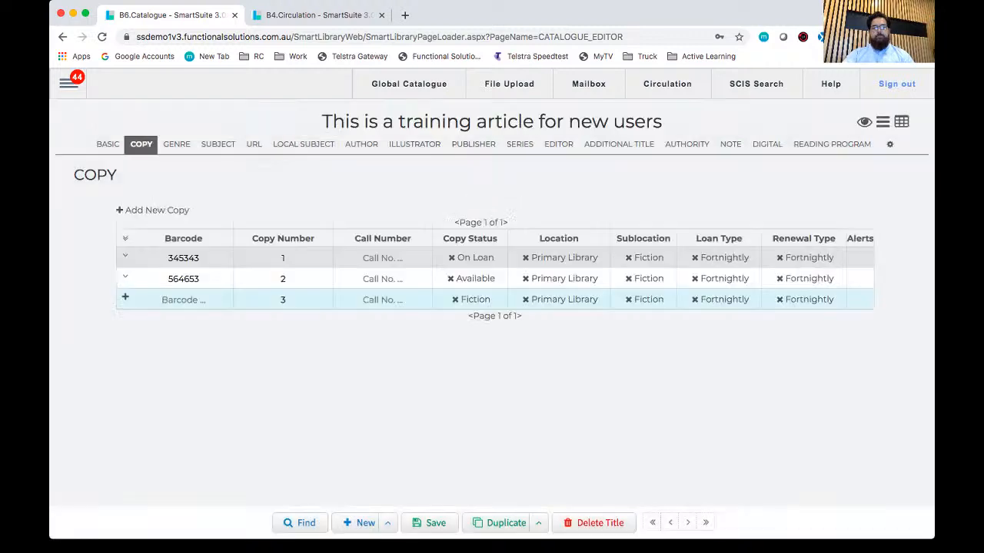
left_click(108, 144)
triple_click(268, 196)
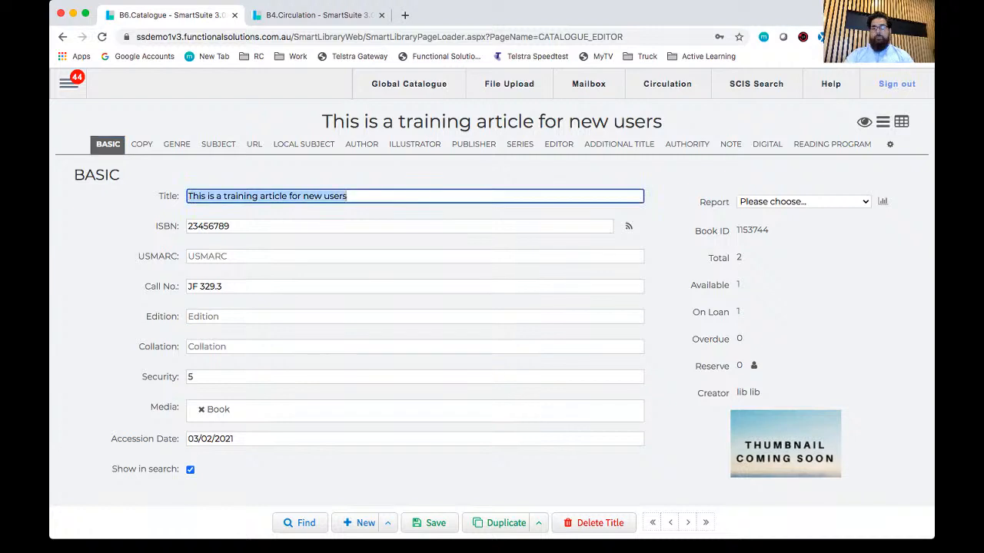
left_click(141, 145)
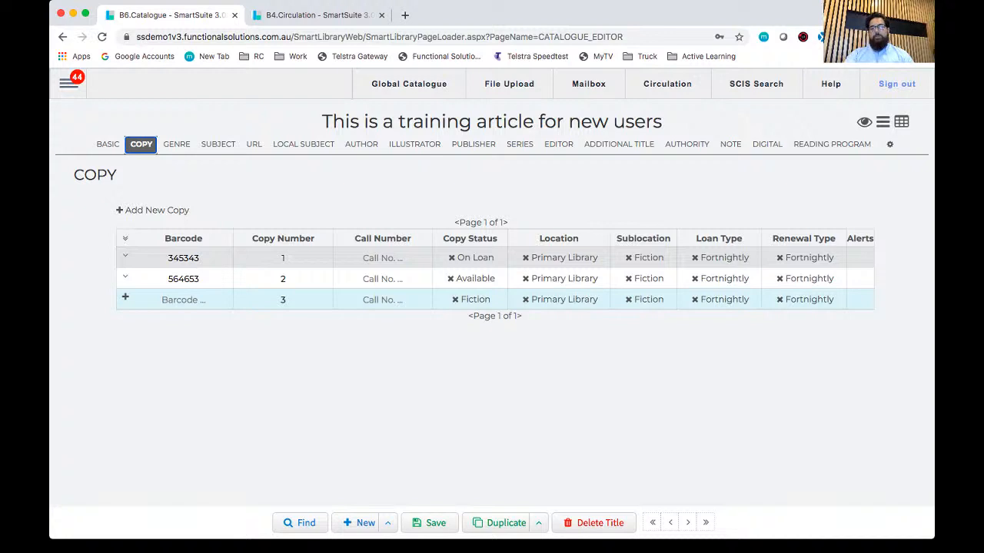
left_click(125, 255)
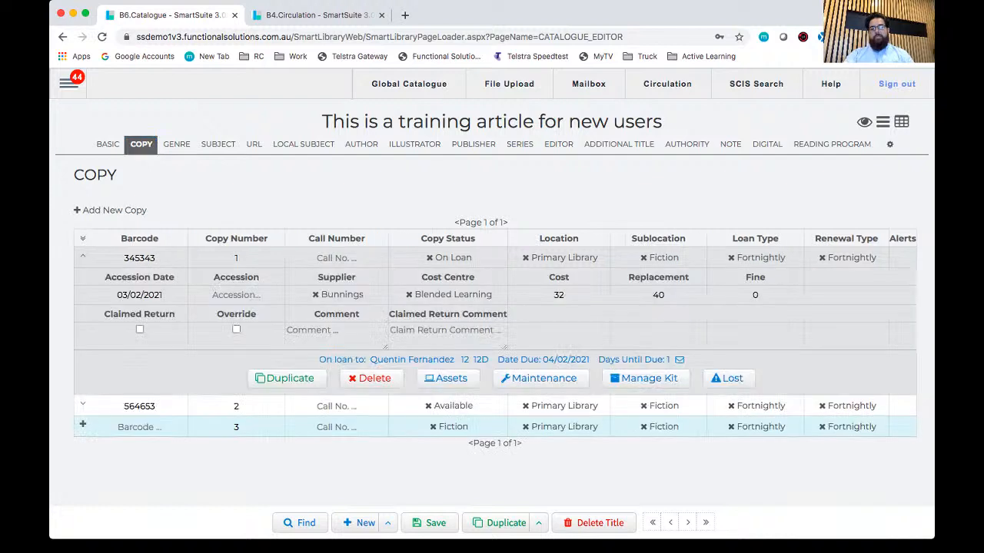
left_click_drag(314, 360, 668, 360)
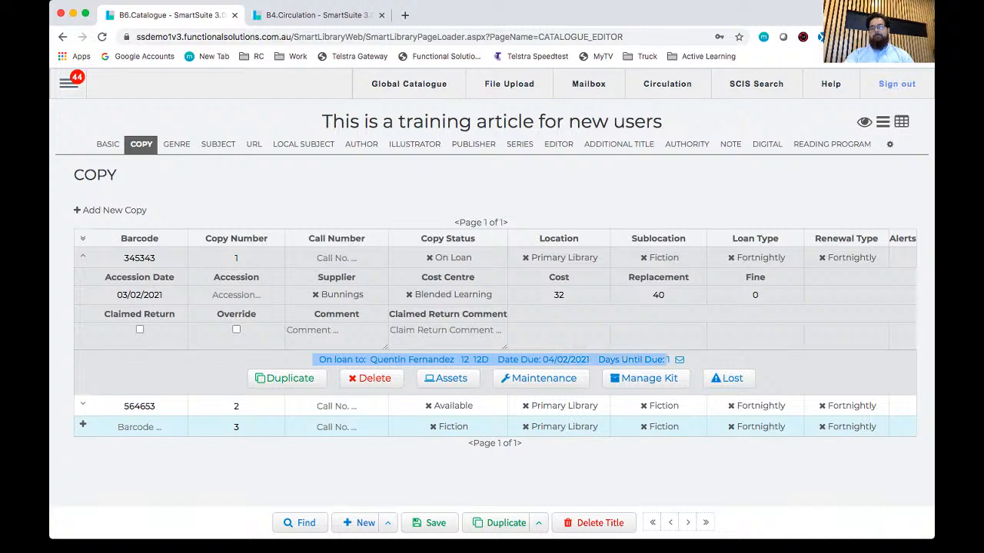
left_click(667, 360)
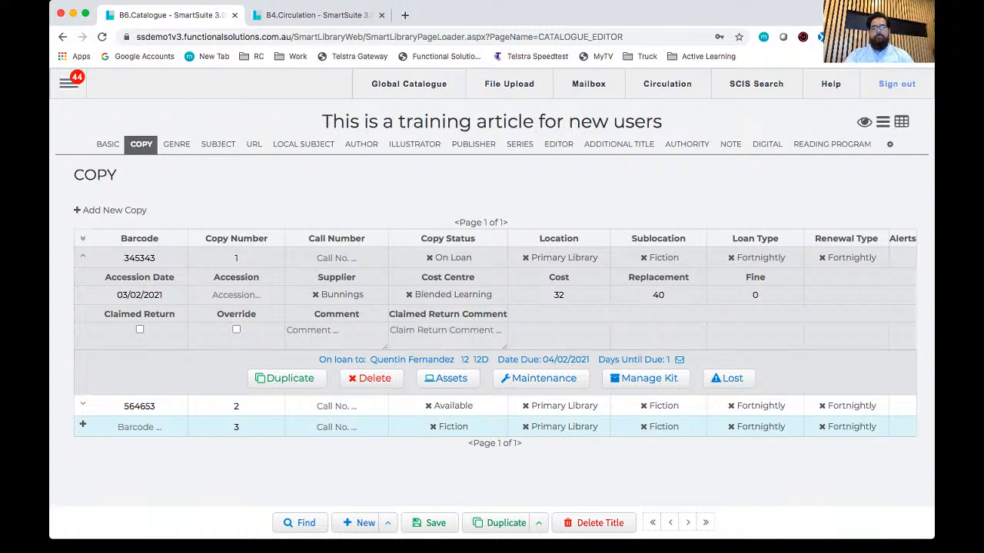
left_click(83, 256)
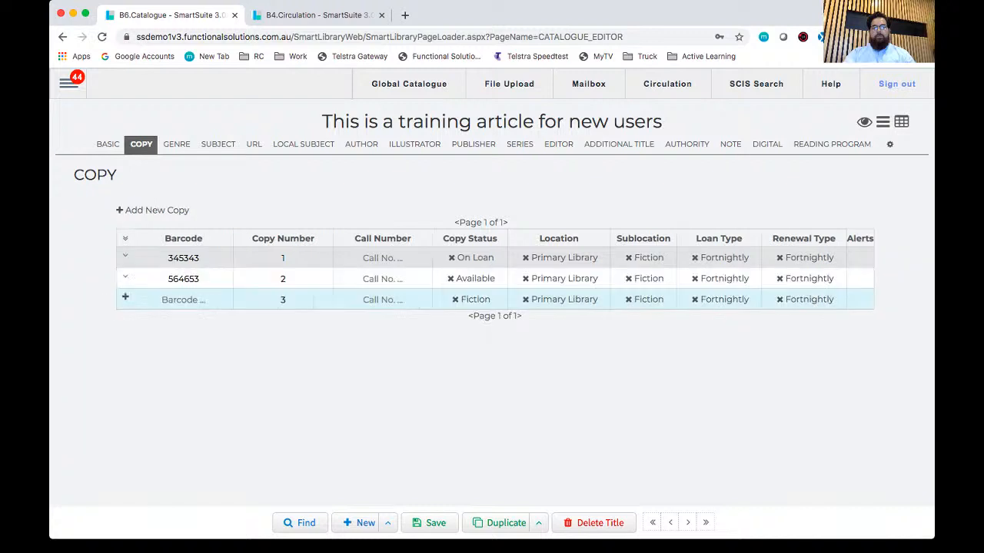
Step: Review the training article's basic details and its list of subjects
left_click(107, 145)
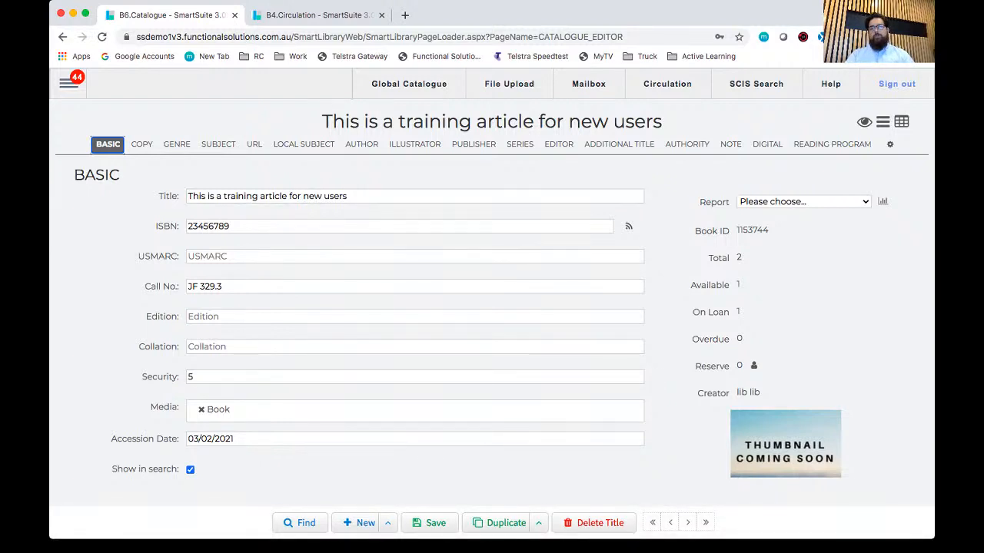
left_click(441, 121)
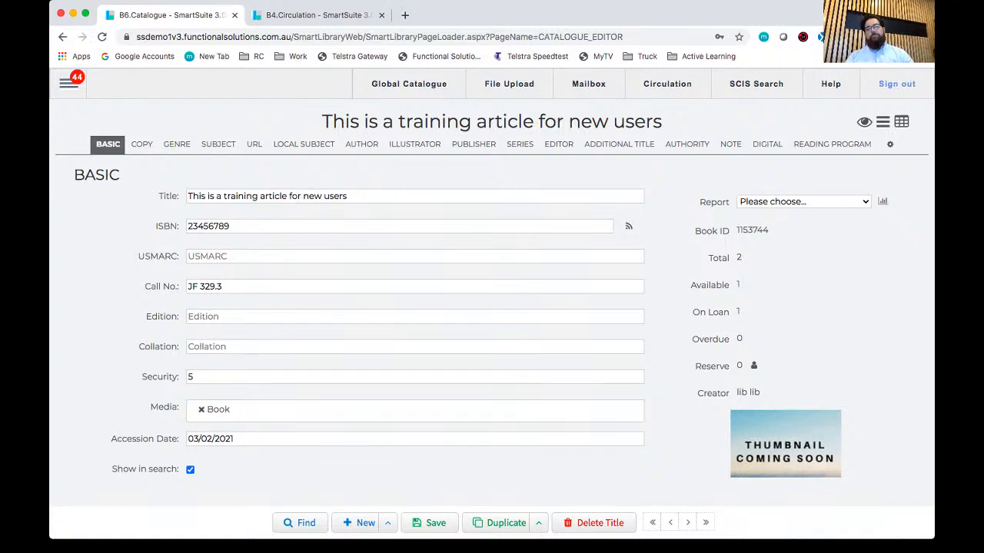
left_click(218, 144)
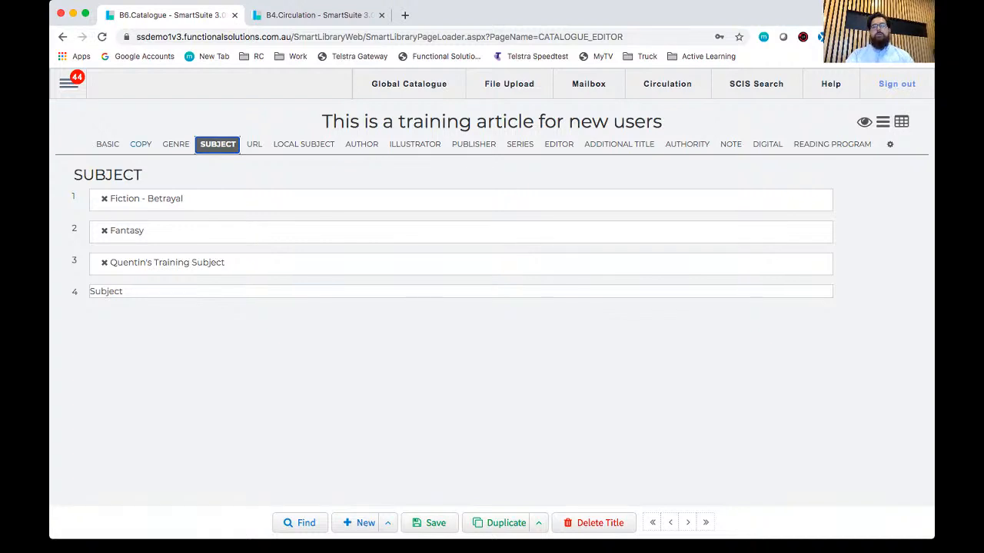
left_click(107, 145)
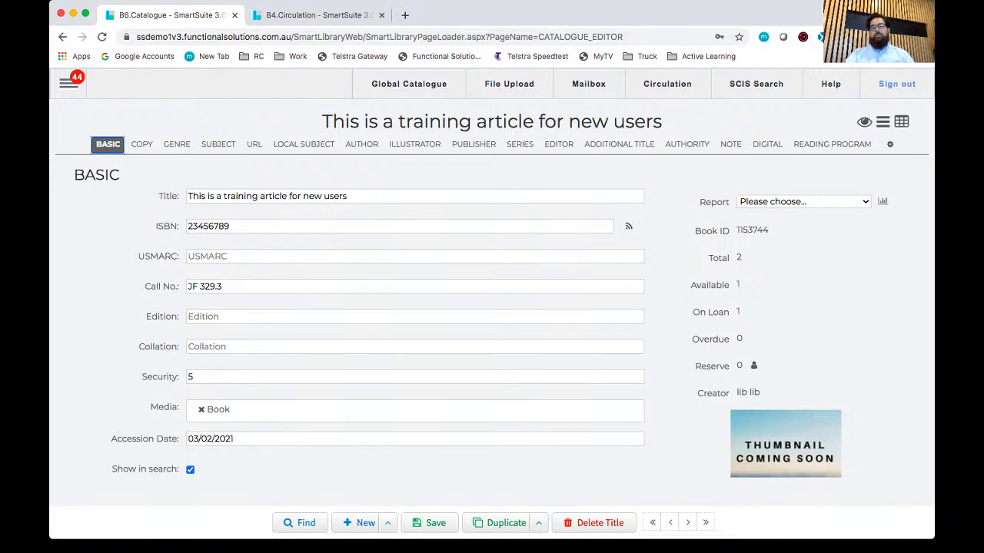
Step: Delete the second copy, barcode 564653, from the training article
left_click(141, 144)
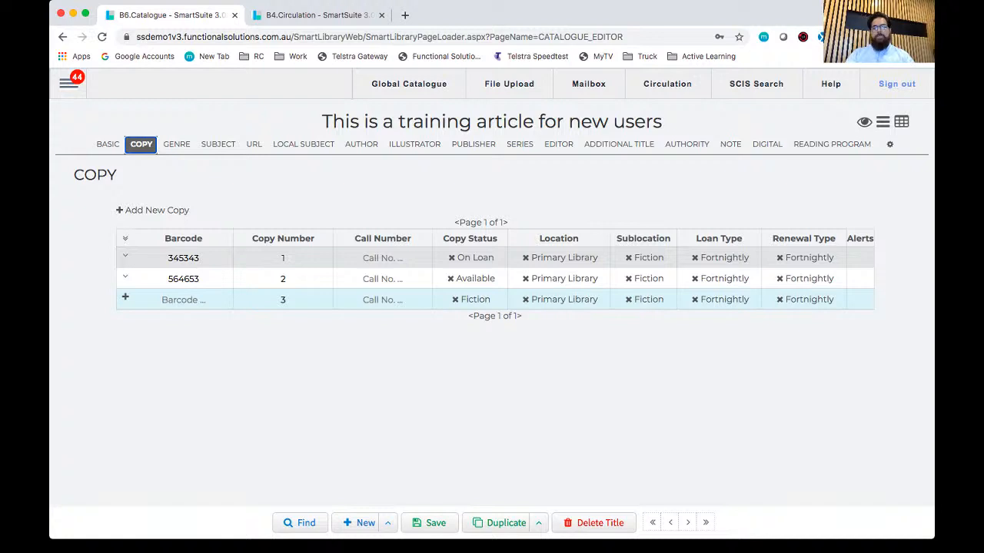
left_click(125, 276)
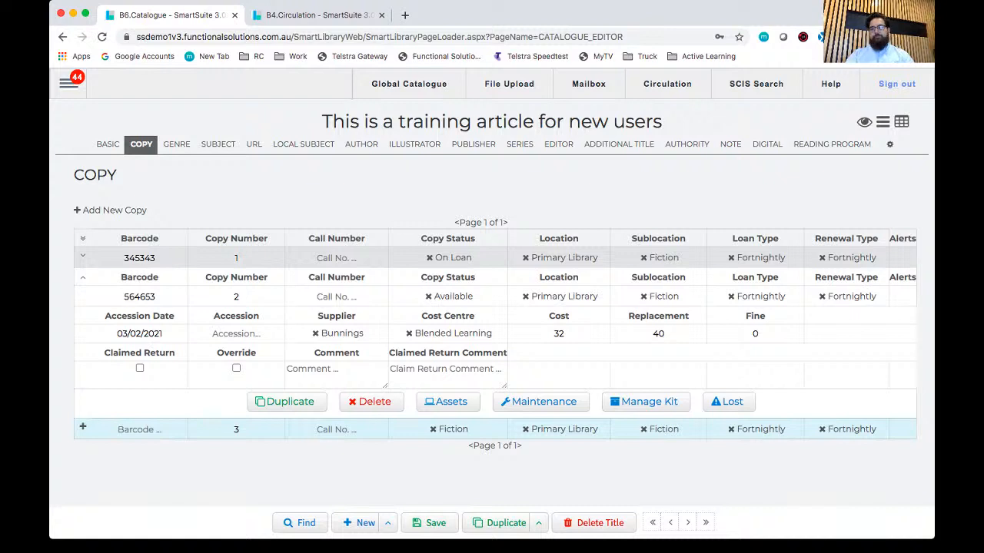
left_click(371, 402)
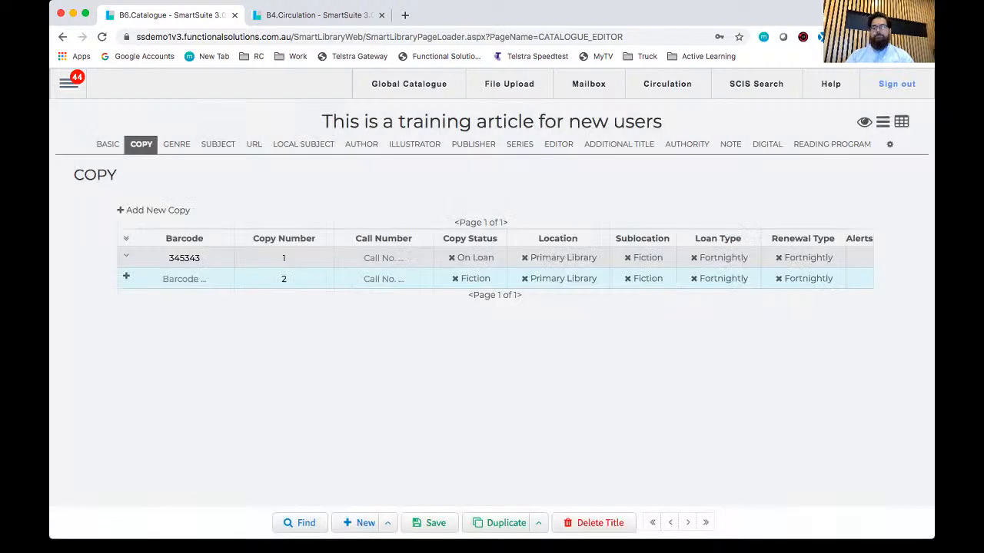
Step: Try to delete the whole title with its copies, entering "yes" as the confirmation
left_click(594, 524)
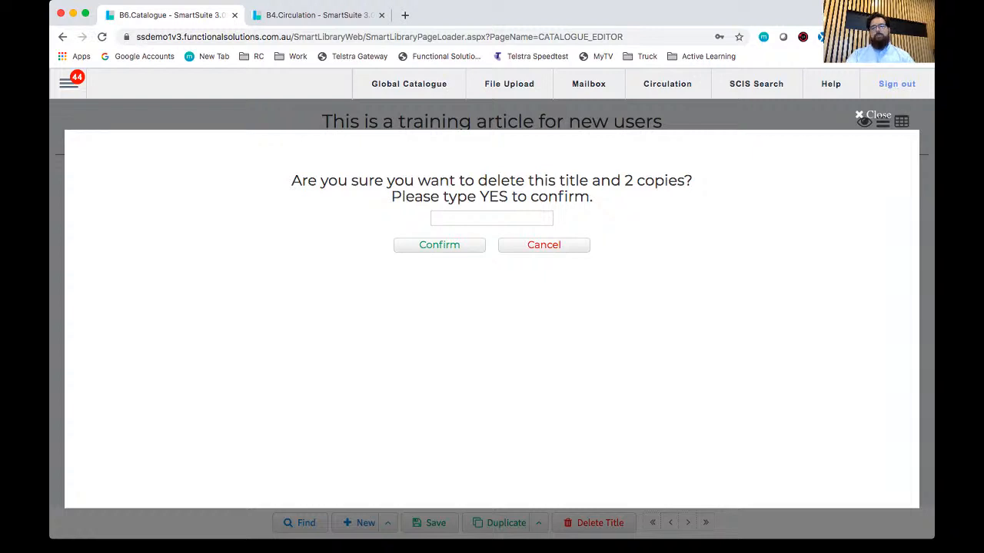
triple_click(496, 180)
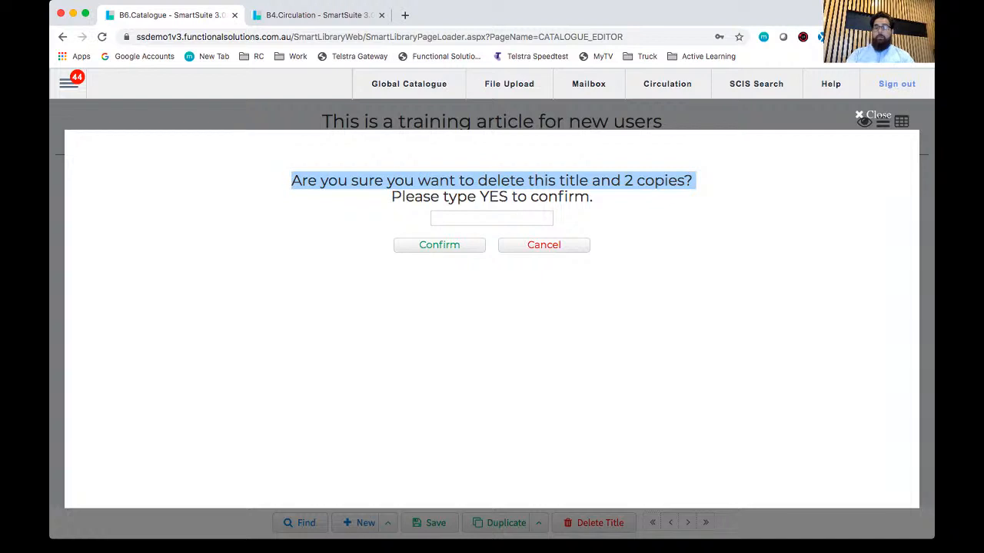
left_click(492, 218)
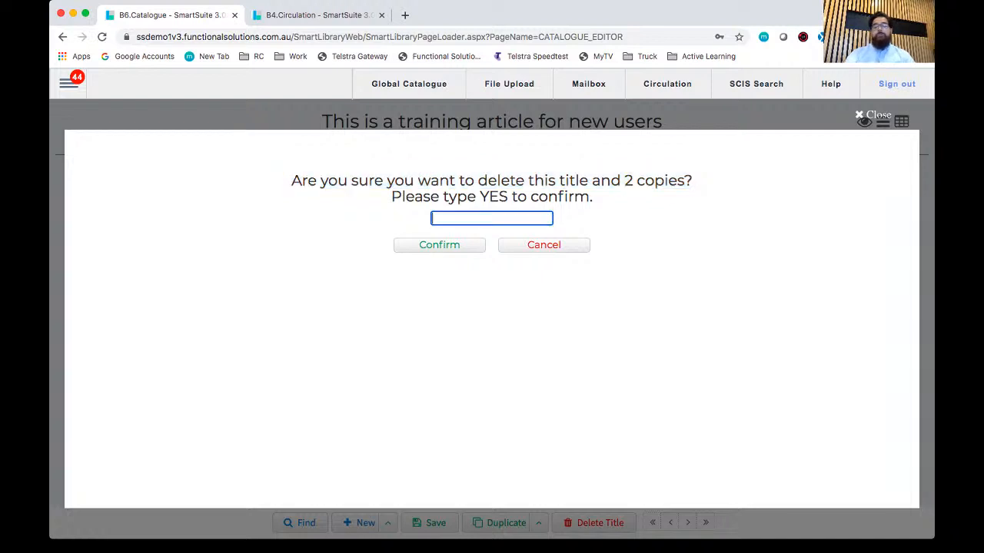
type("ye")
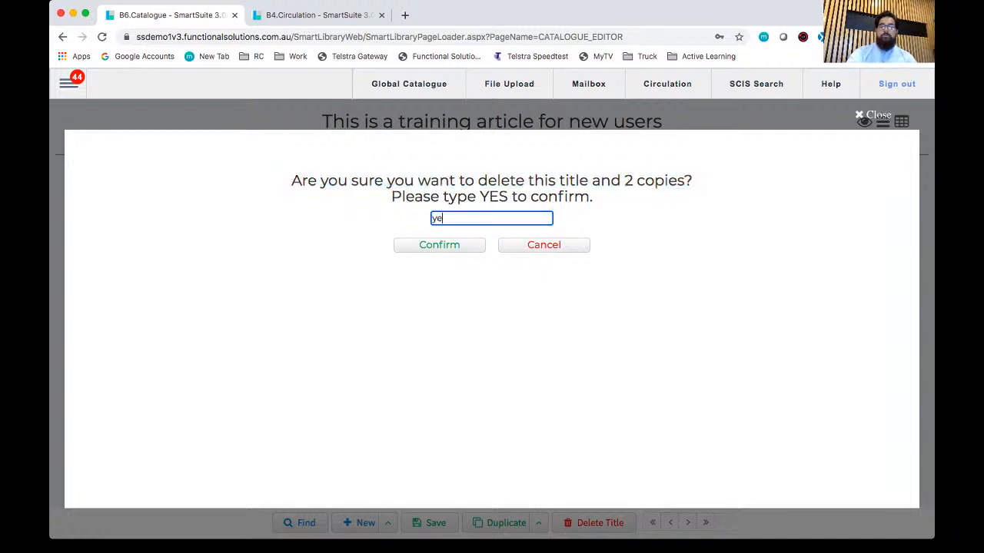
type("s")
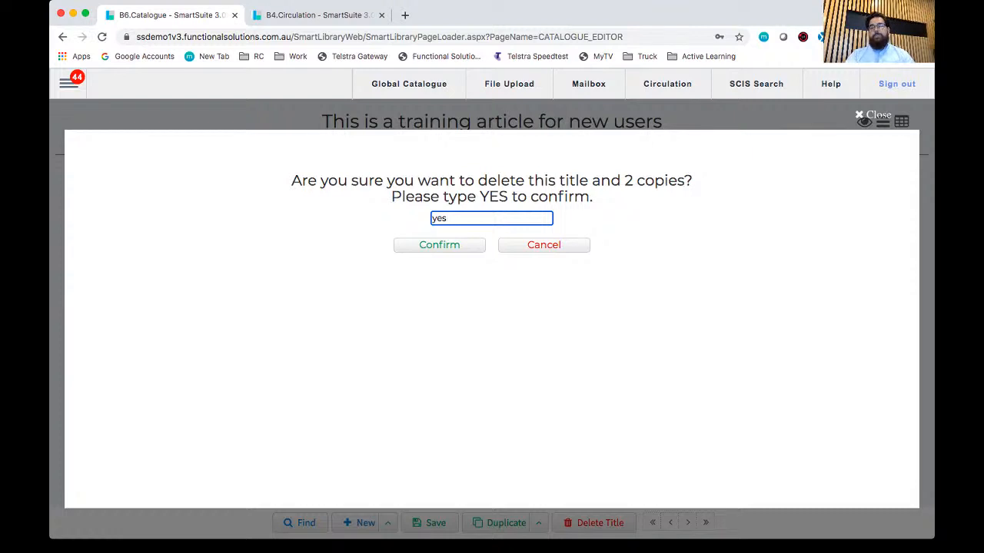
double_click(440, 218)
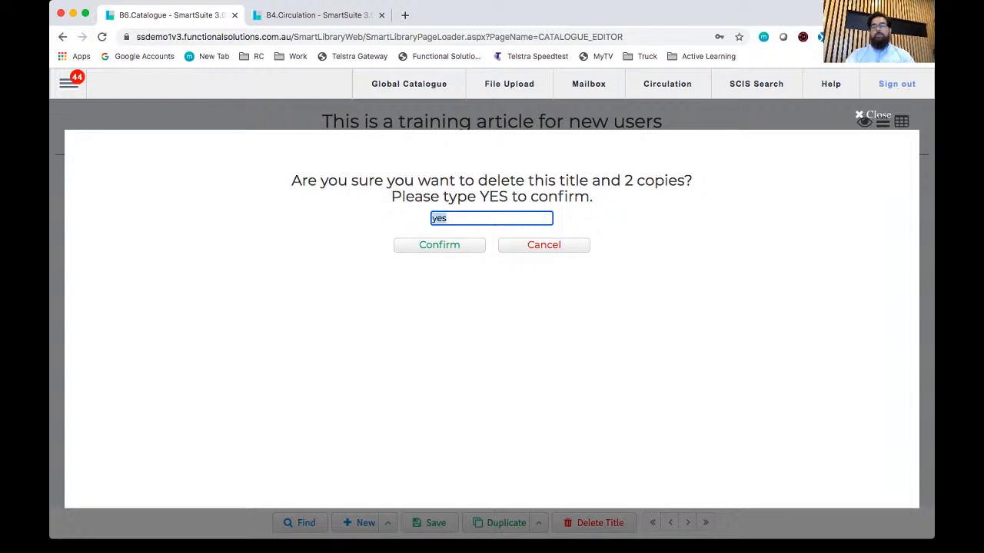
key("BackSpace")
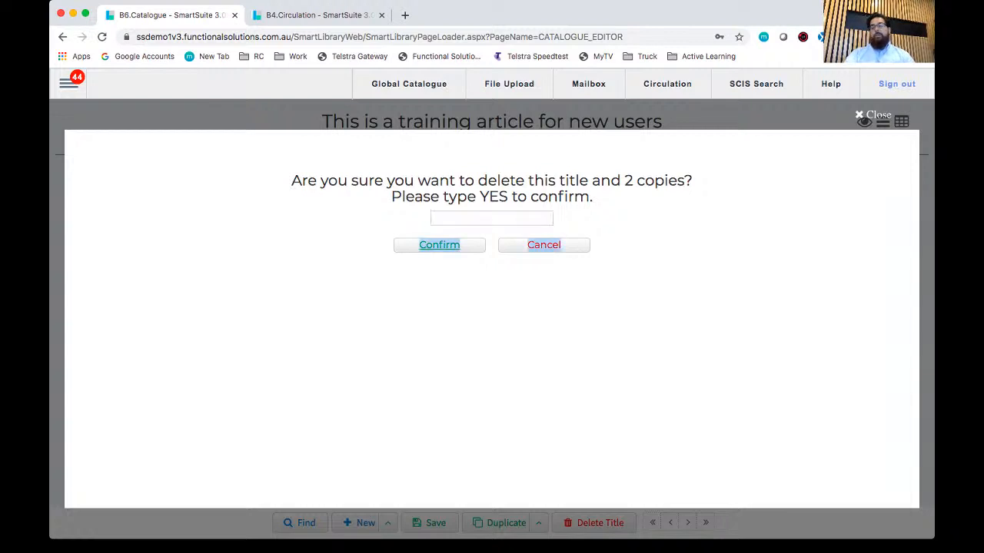
left_click(484, 218)
type("ye")
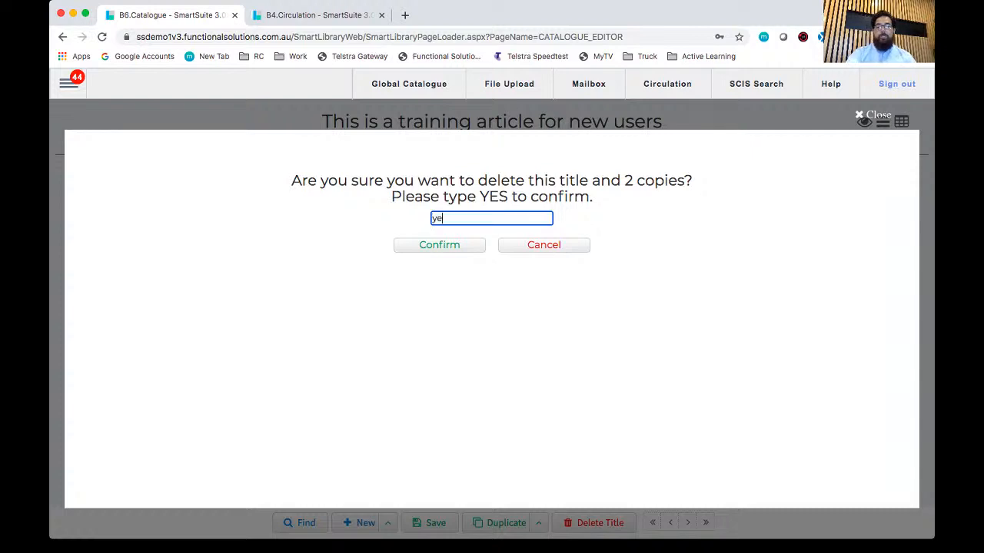
type("s")
left_click(439, 245)
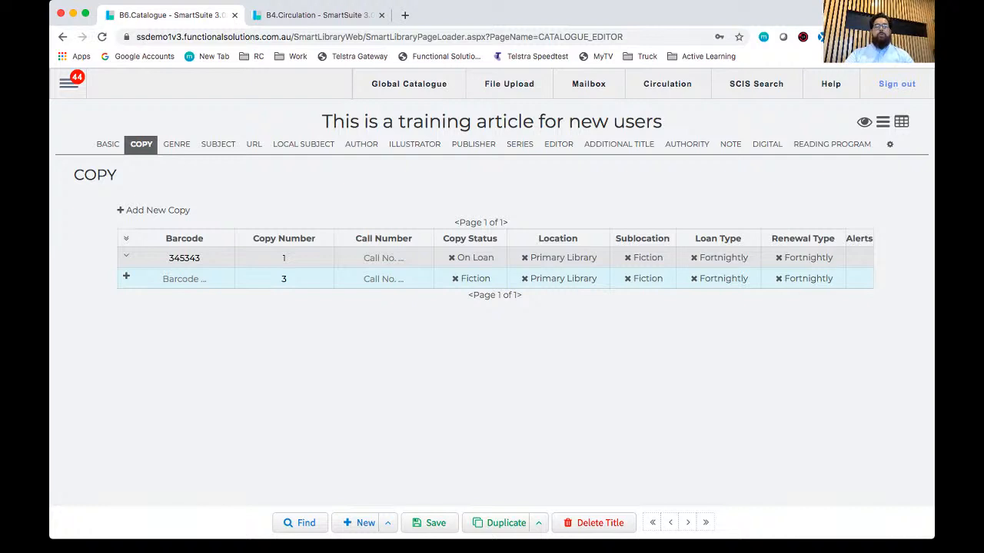
Step: Examine the loan details of the training article's first copy and return to the title's basic details
left_click(126, 256)
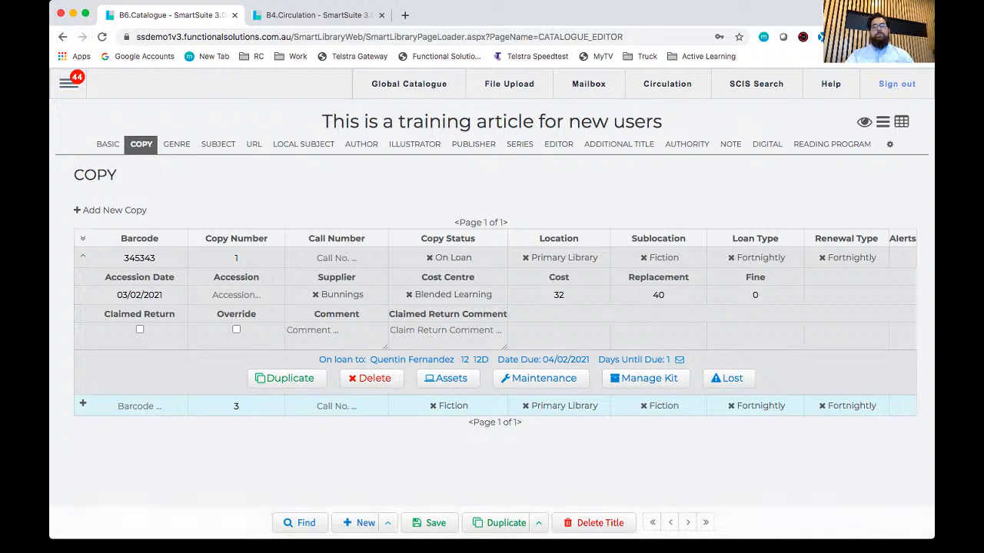
left_click(107, 144)
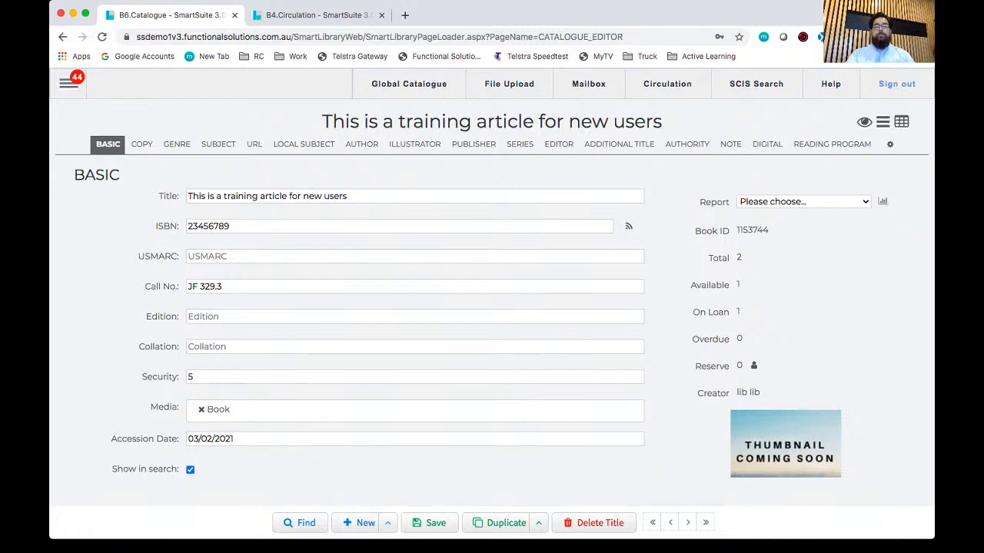
Step: Open the Global Catalogue page for importing titles
left_click(68, 83)
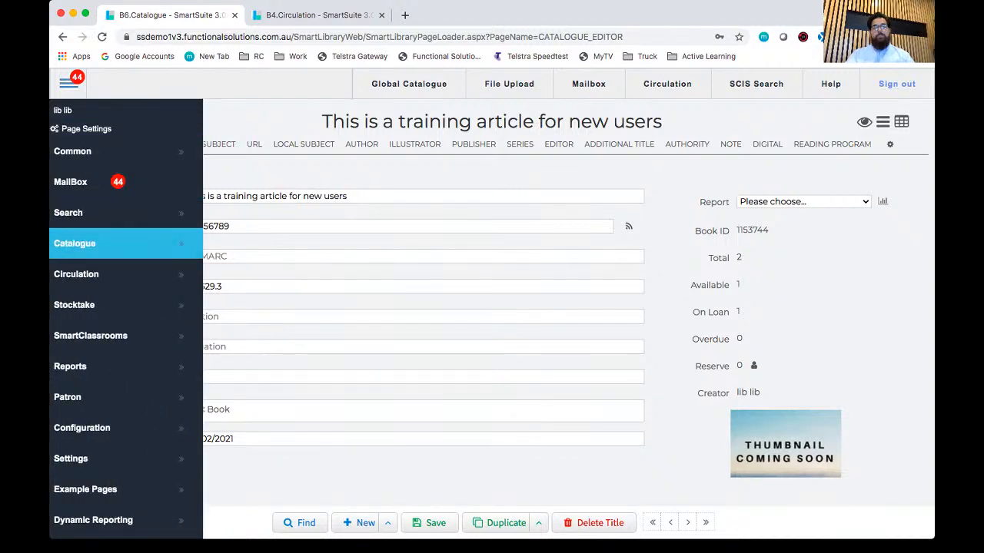
left_click(116, 244)
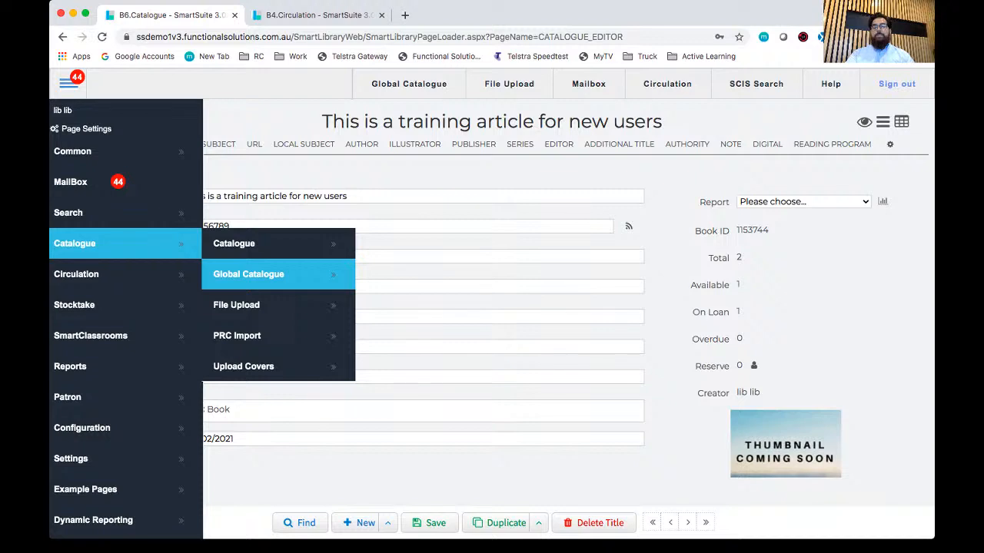
left_click(248, 275)
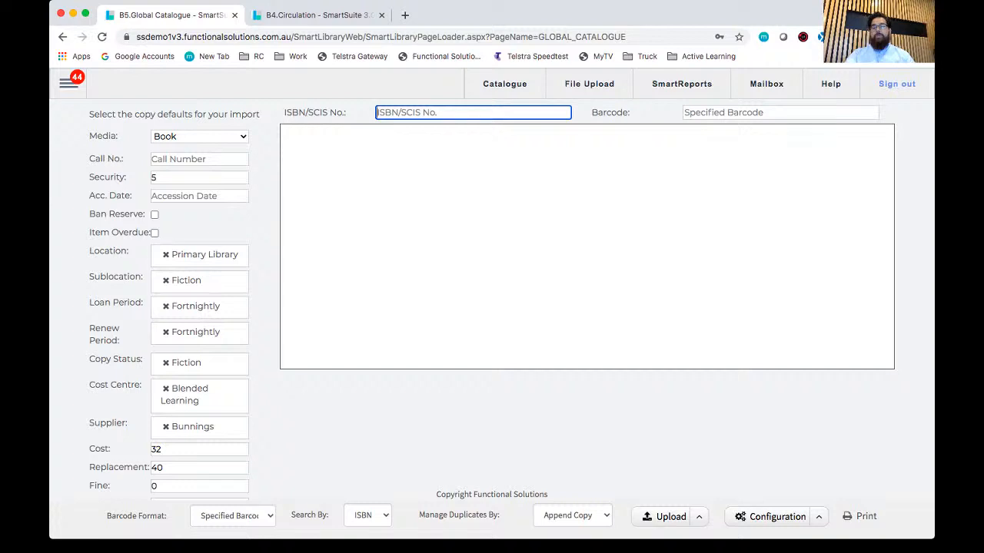
Step: Review the SCIS entry in the Z3950 database configuration, including its username and password fields, and close it without changes
left_click(819, 517)
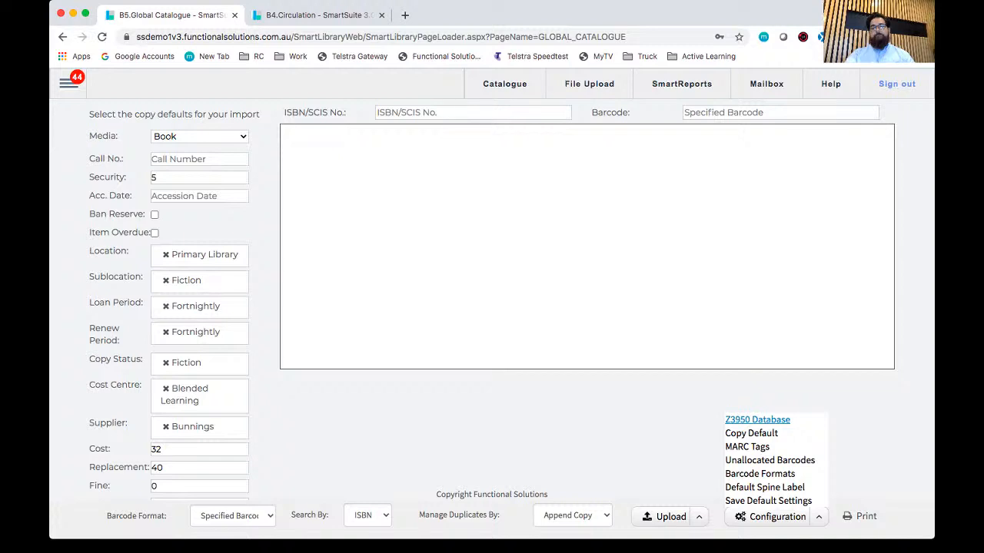
left_click(757, 419)
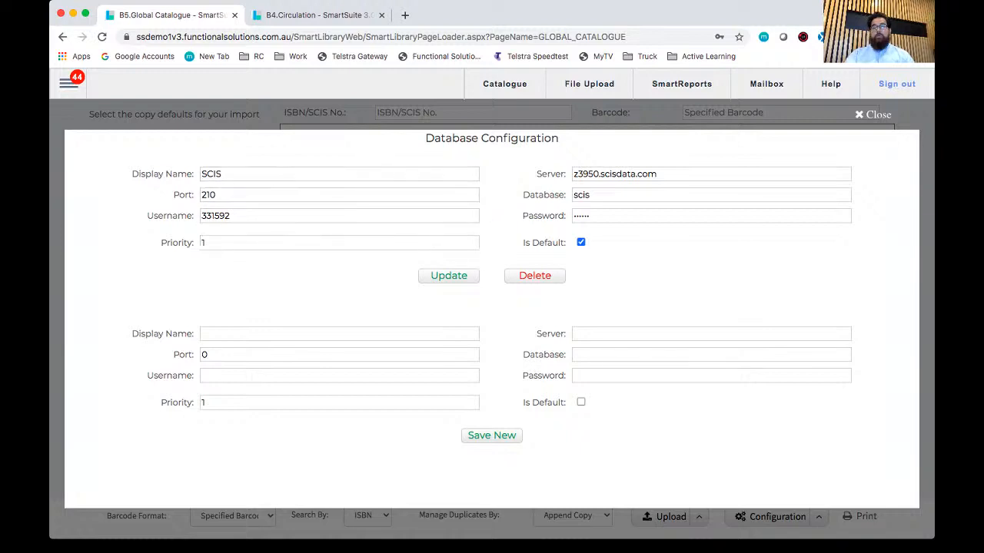
left_click_drag(147, 216, 203, 216)
double_click(224, 216)
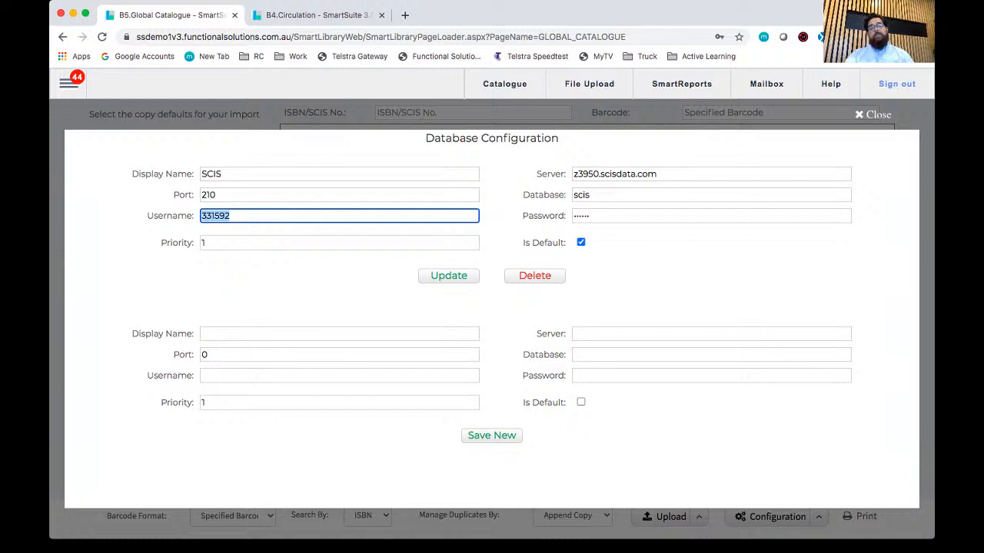
key("Tab")
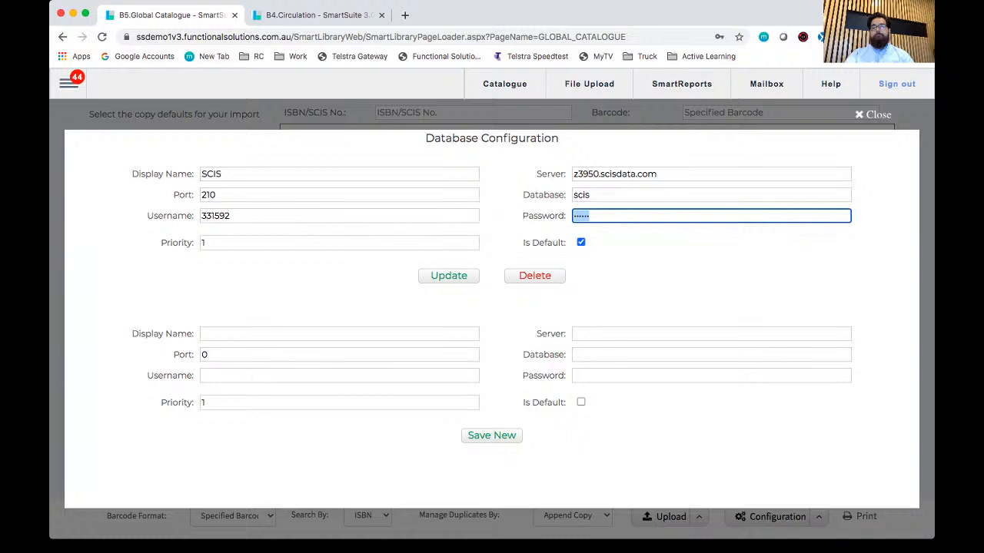
left_click(873, 114)
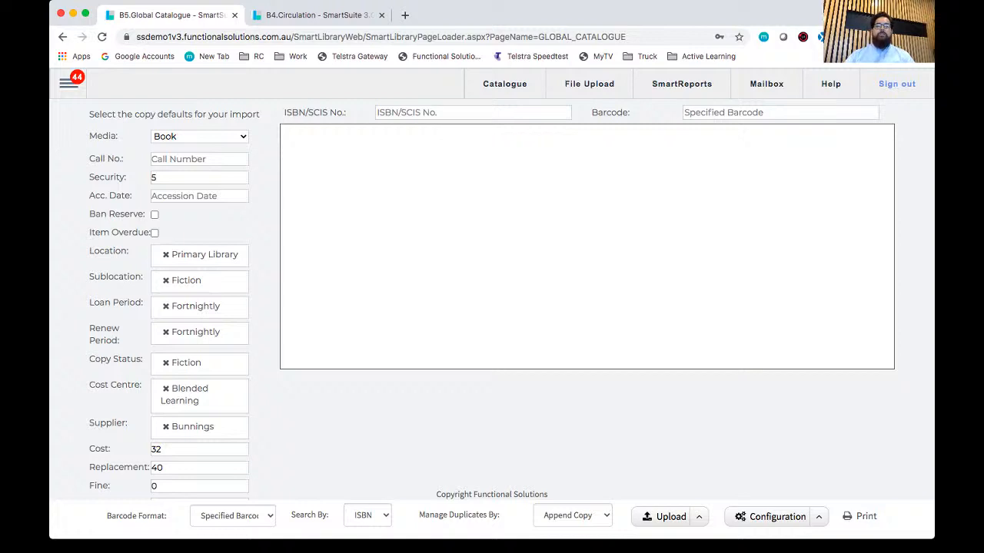
left_click(473, 113)
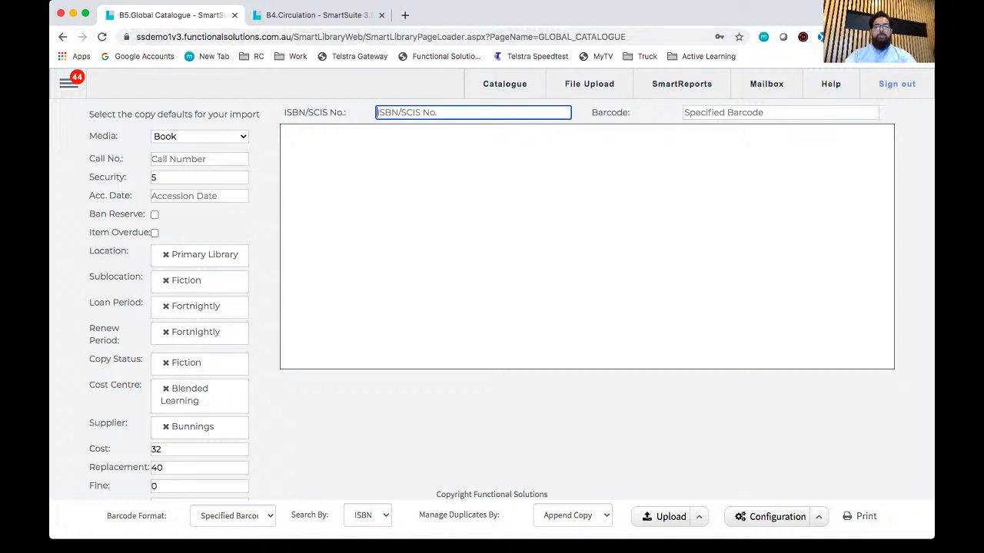
type("z3")
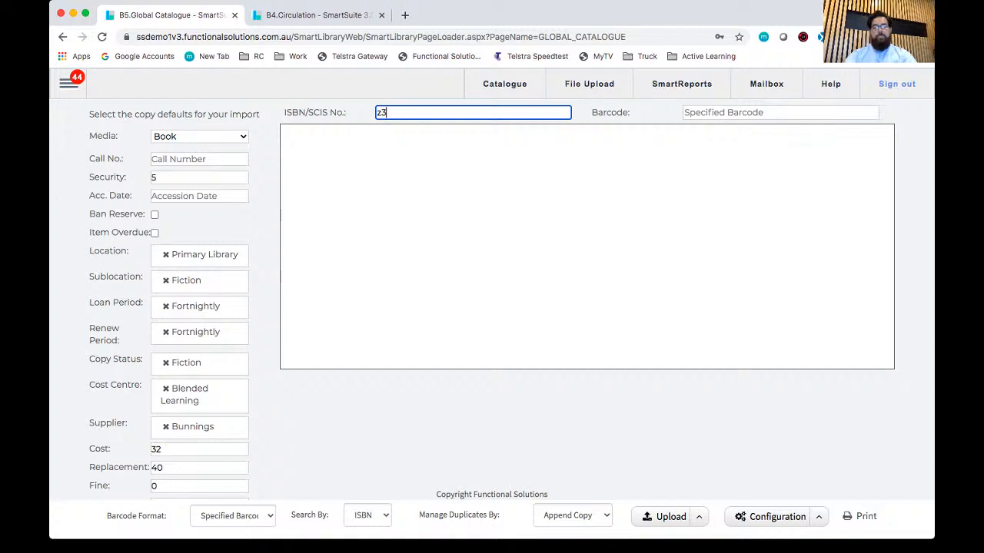
type("9.50")
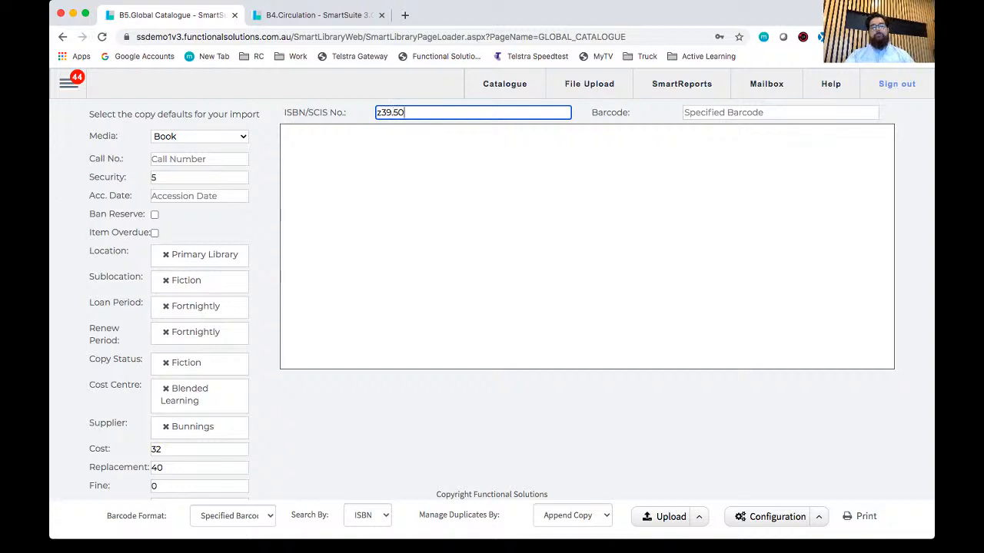
key("super+a")
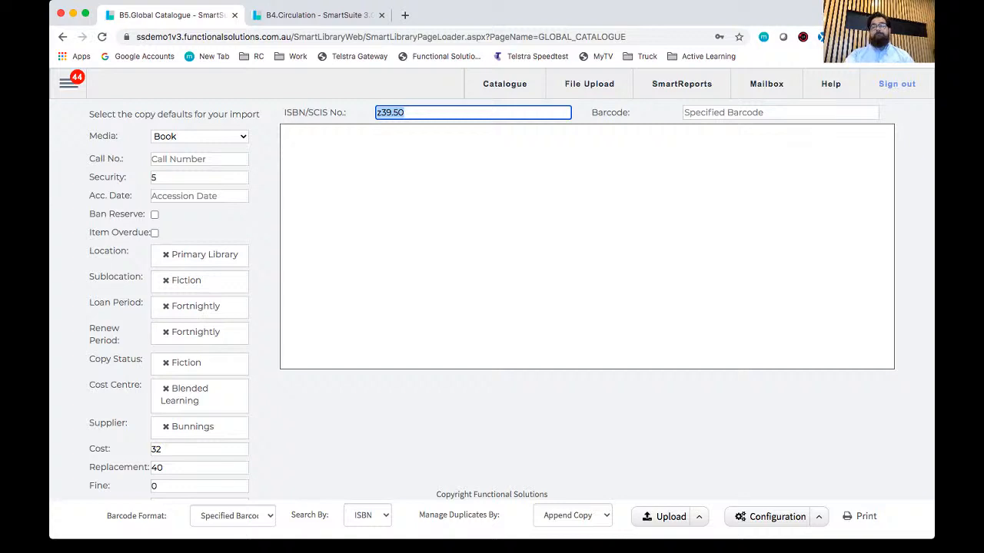
key("BackSpace")
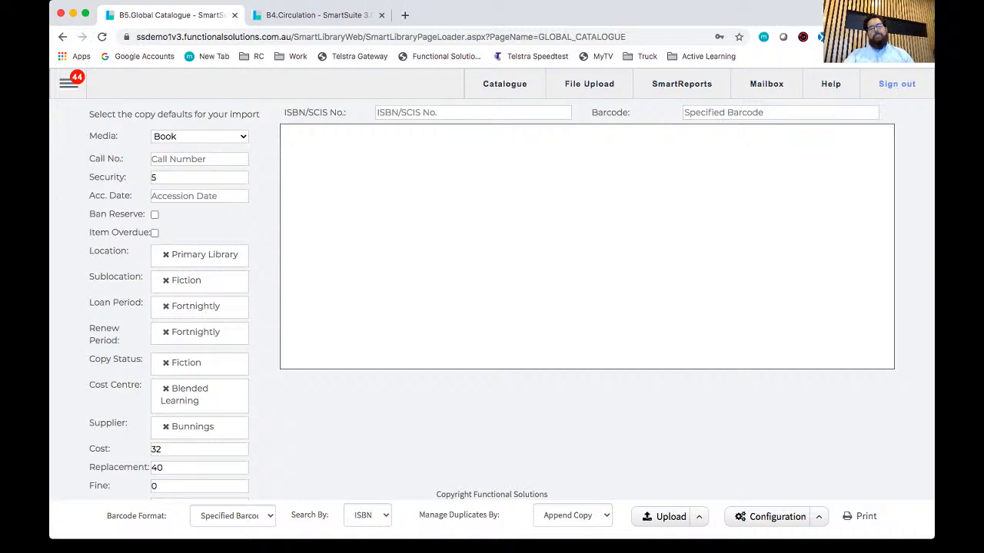
Step: Review the copy defaults for the import, from media and security to cost and library, along with the ISBN/SCIS number field
left_click_drag(94, 114, 256, 115)
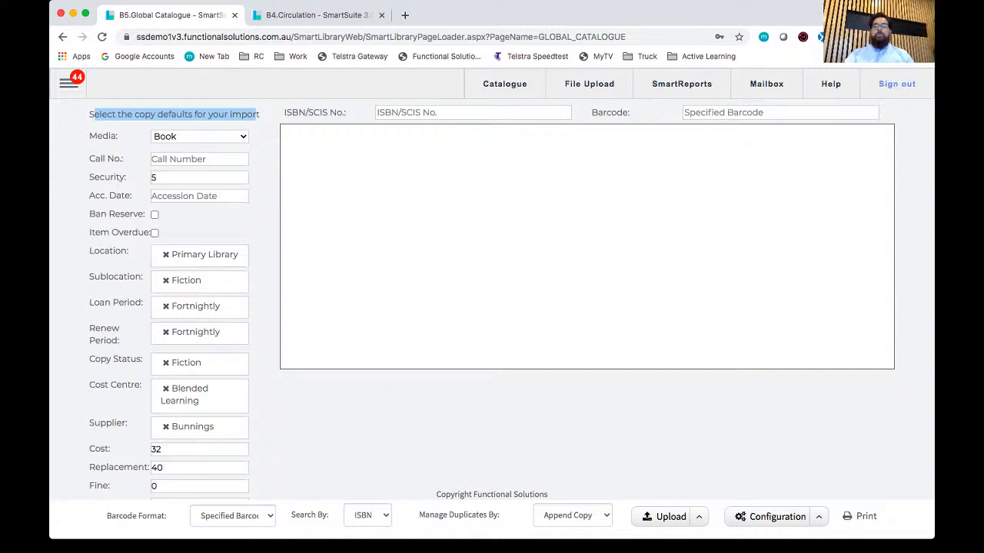
scroll(509, 299, "down", 1)
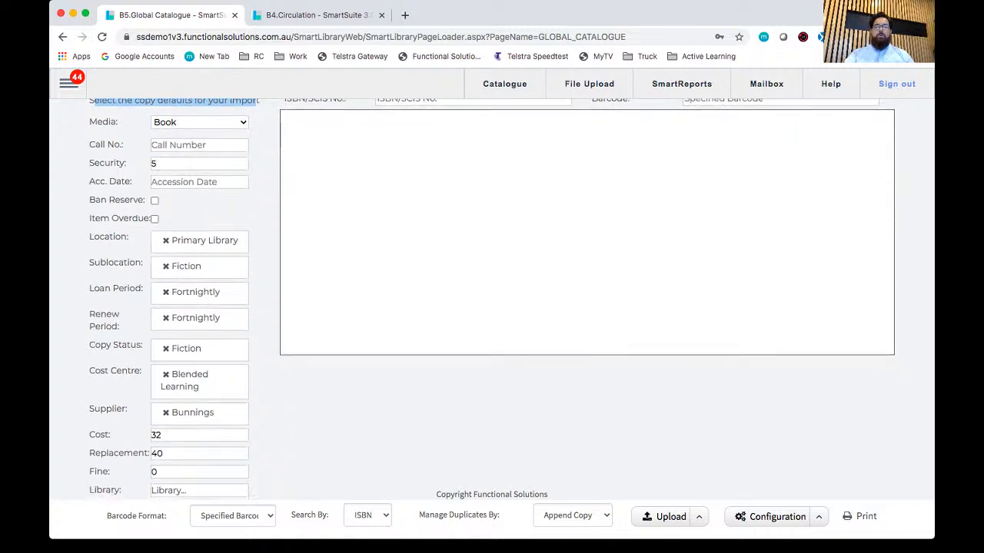
scroll(508, 301, "up", 1)
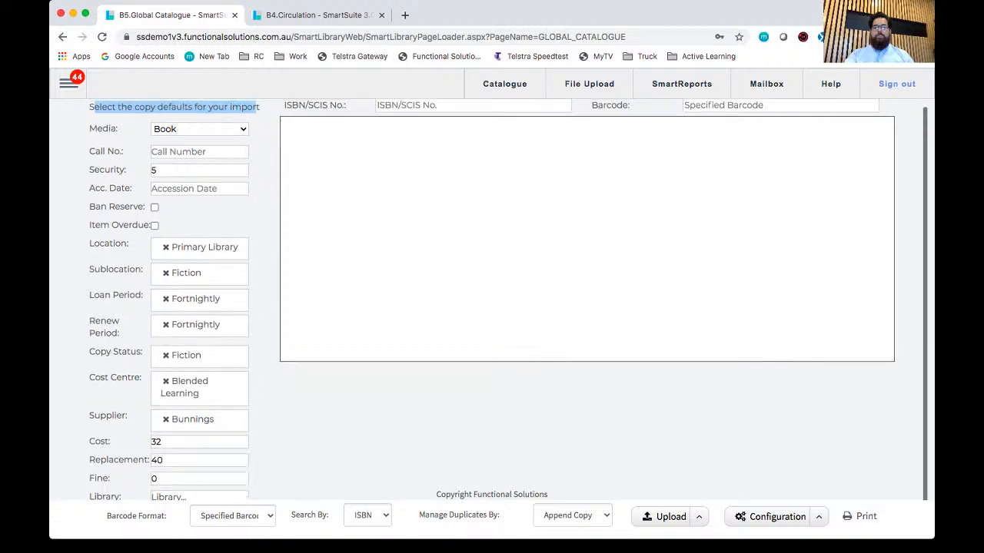
scroll(509, 300, "up", 1)
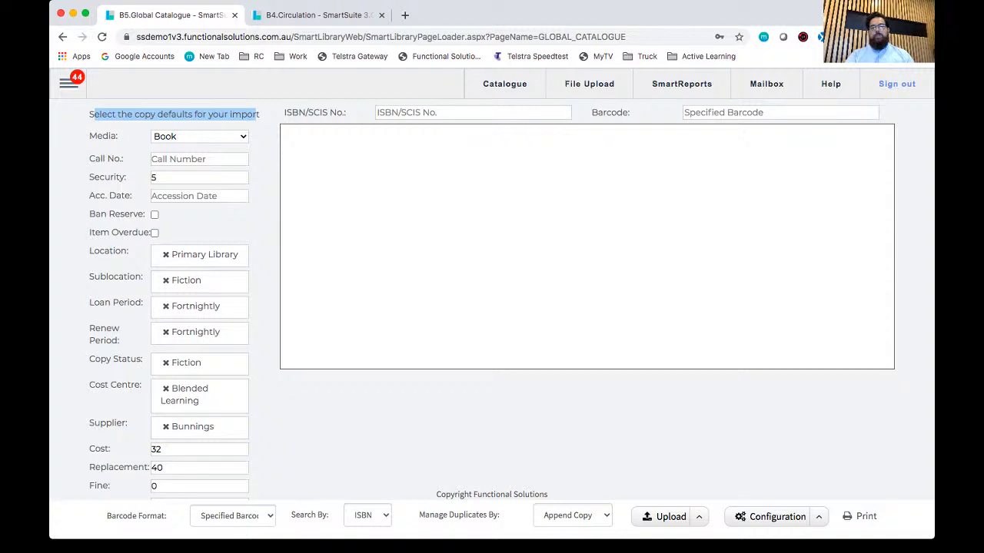
left_click(257, 115)
left_click(473, 113)
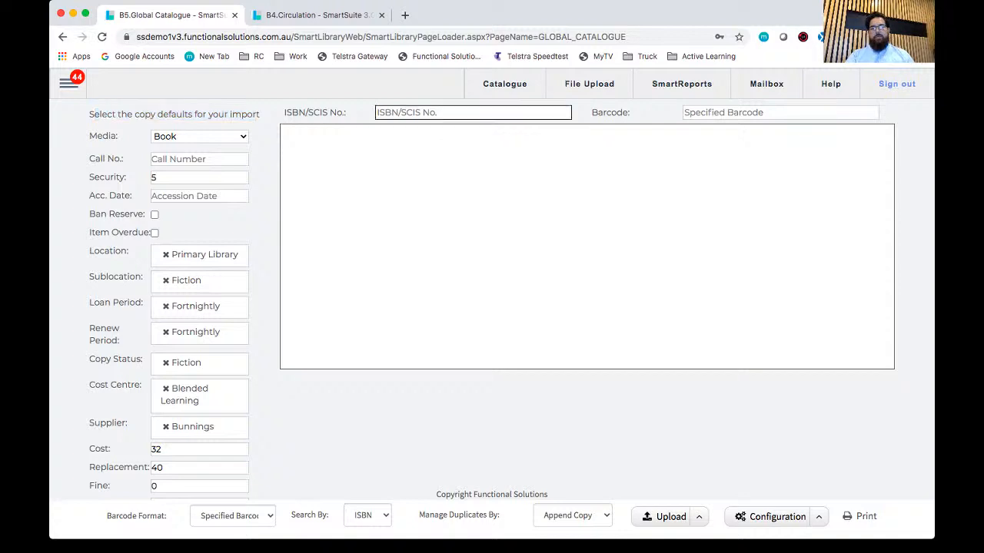
left_click(472, 113)
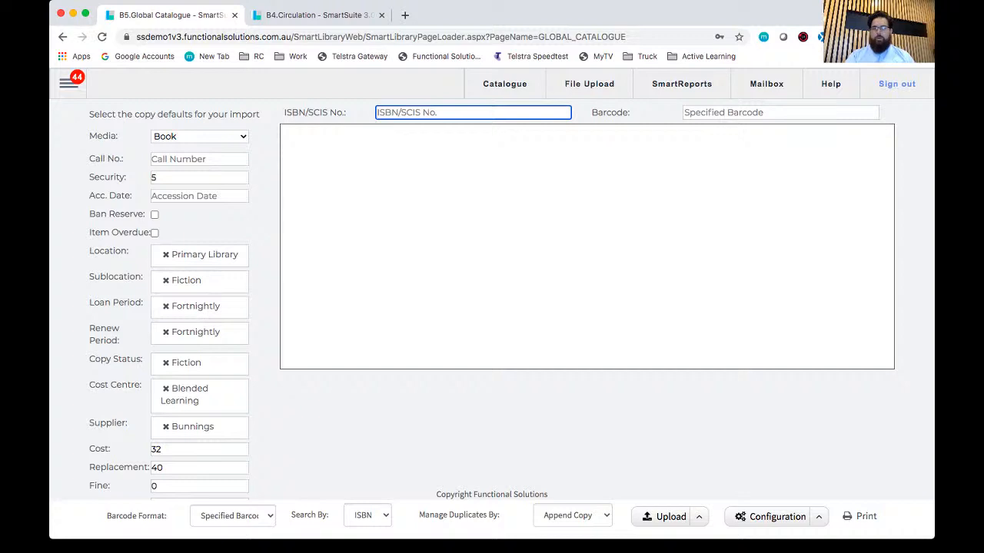
left_click(265, 151)
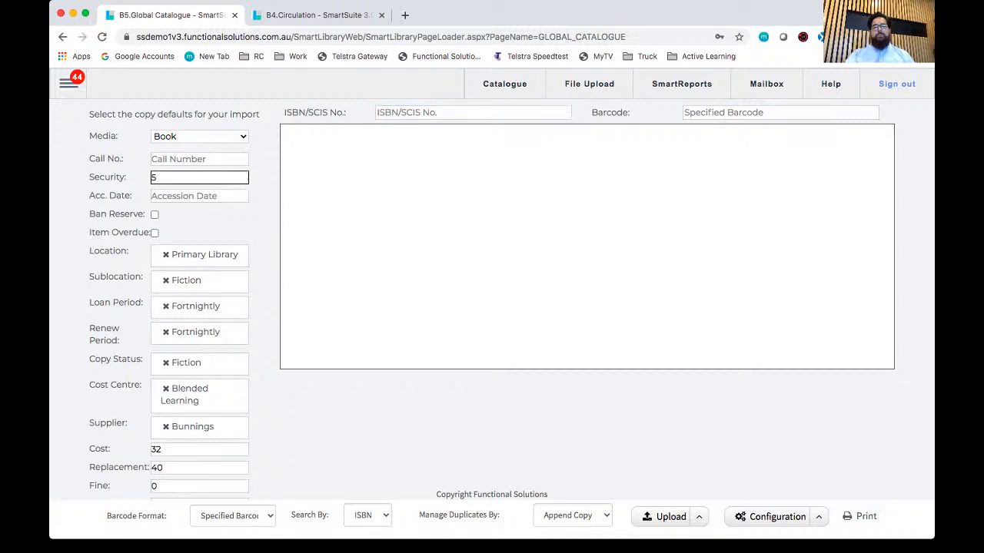
left_click(199, 178)
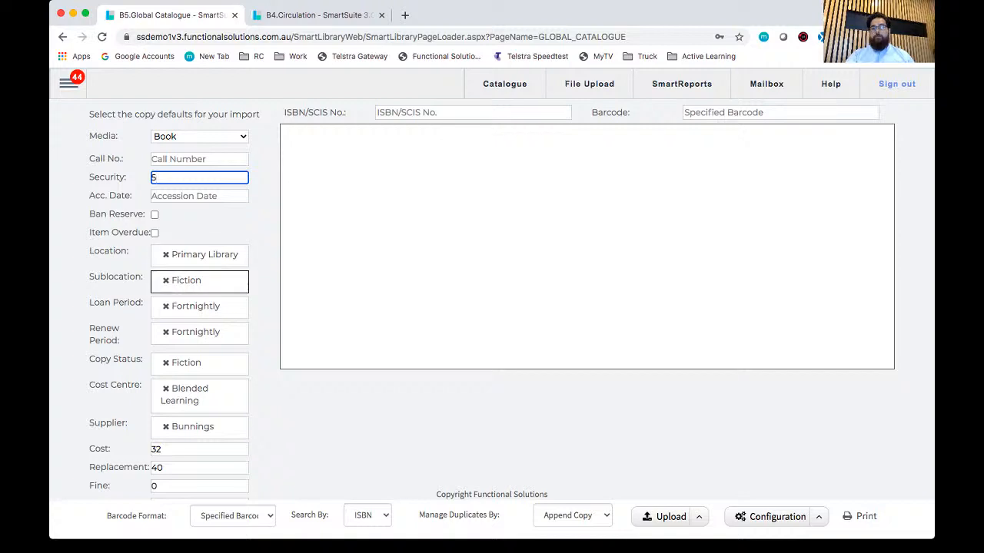
scroll(200, 305, "down", 1)
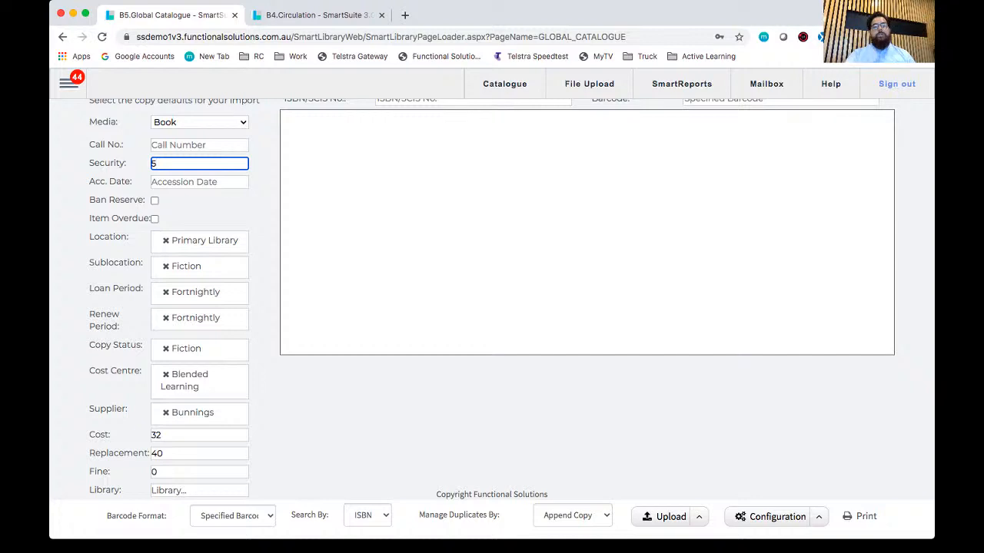
scroll(509, 300, "up", 1)
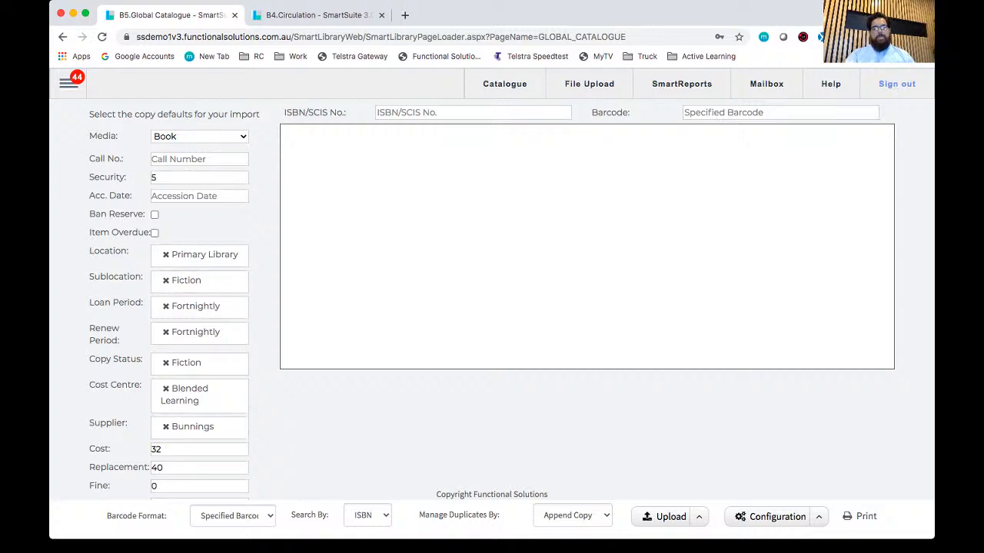
Step: Replace the default import location with Gorman Learning Centre
left_click(166, 254)
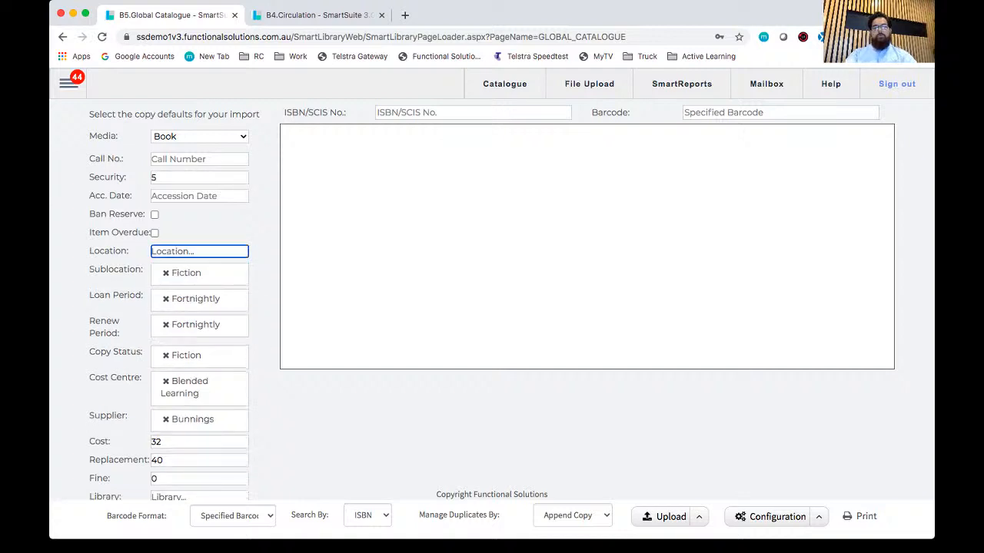
left_click(175, 252)
scroll(216, 353, "down", 3)
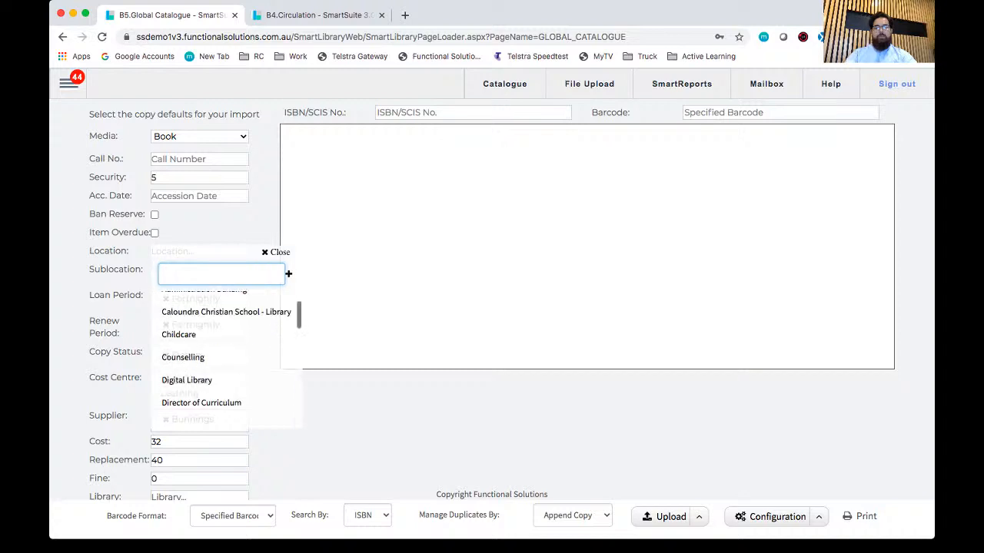
scroll(216, 354, "down", 2)
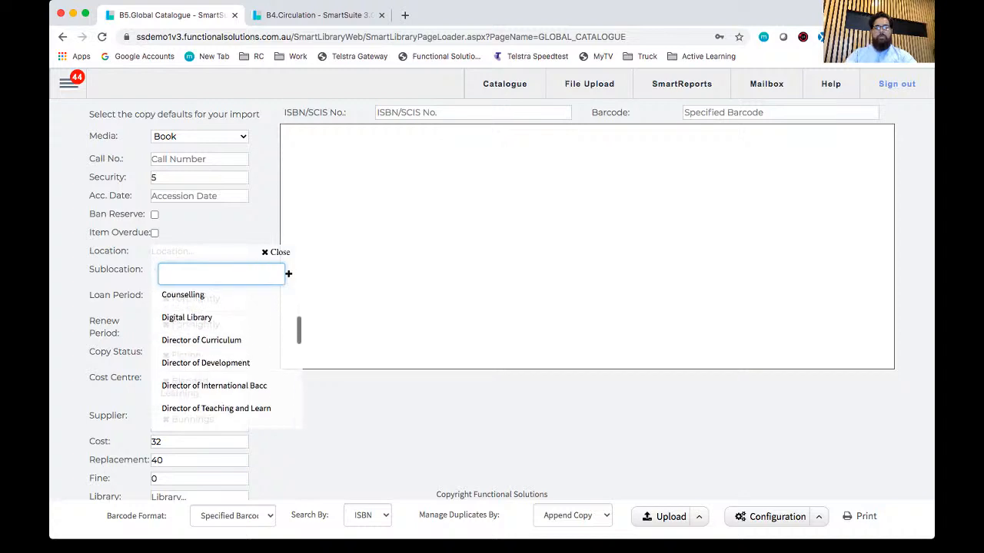
scroll(215, 354, "down", 3)
scroll(216, 353, "down", 1)
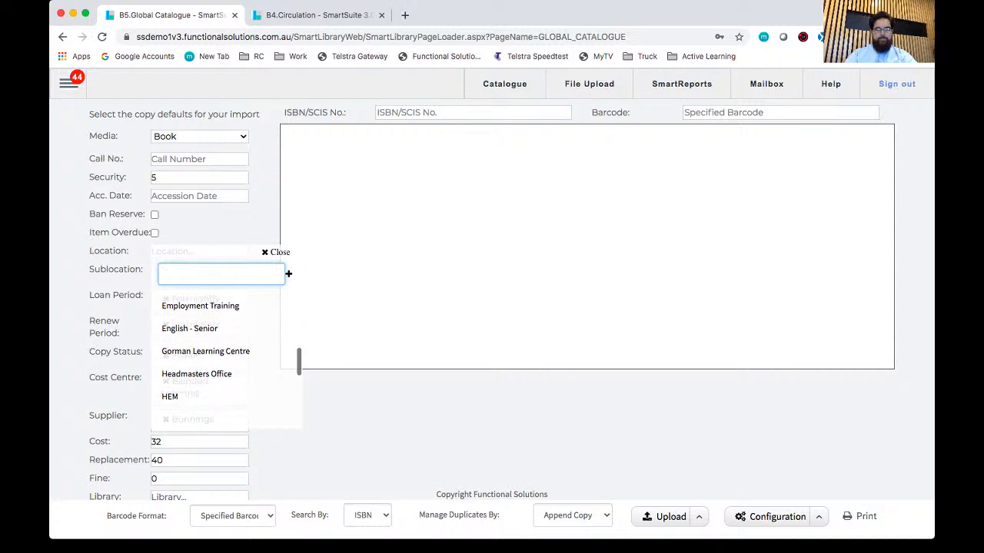
left_click(205, 351)
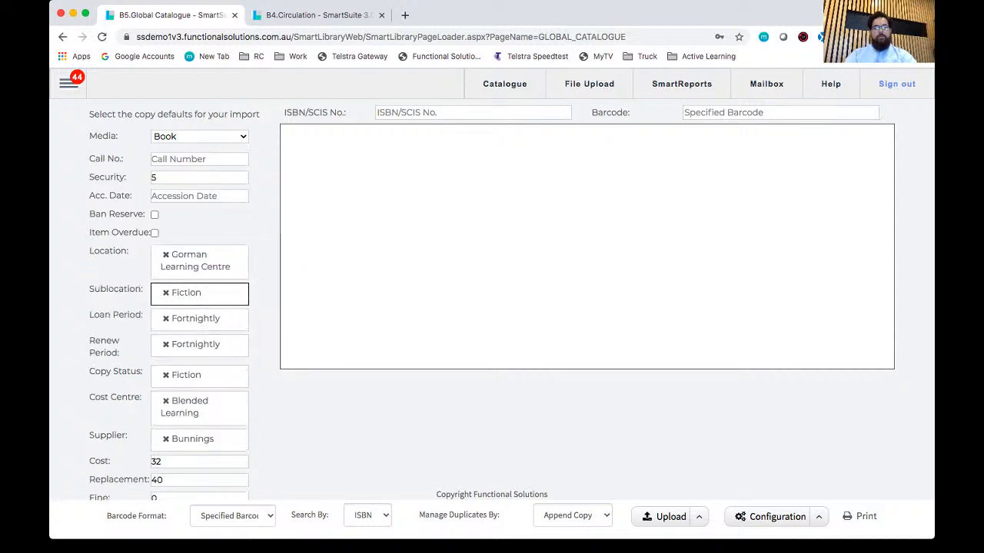
Step: Set the default sublocation to Art - Middle and the loan period to Overnight for imported copies
left_click(200, 294)
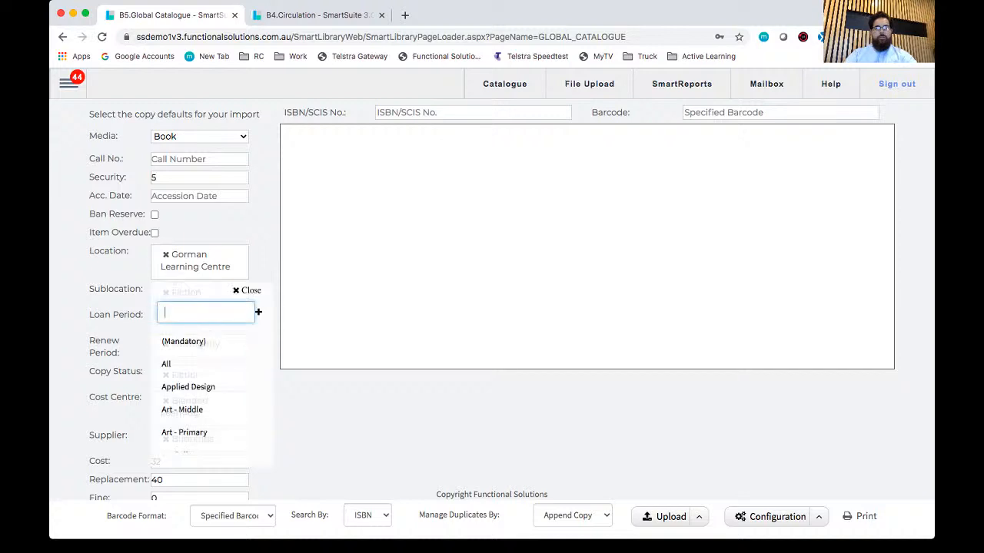
left_click(183, 410)
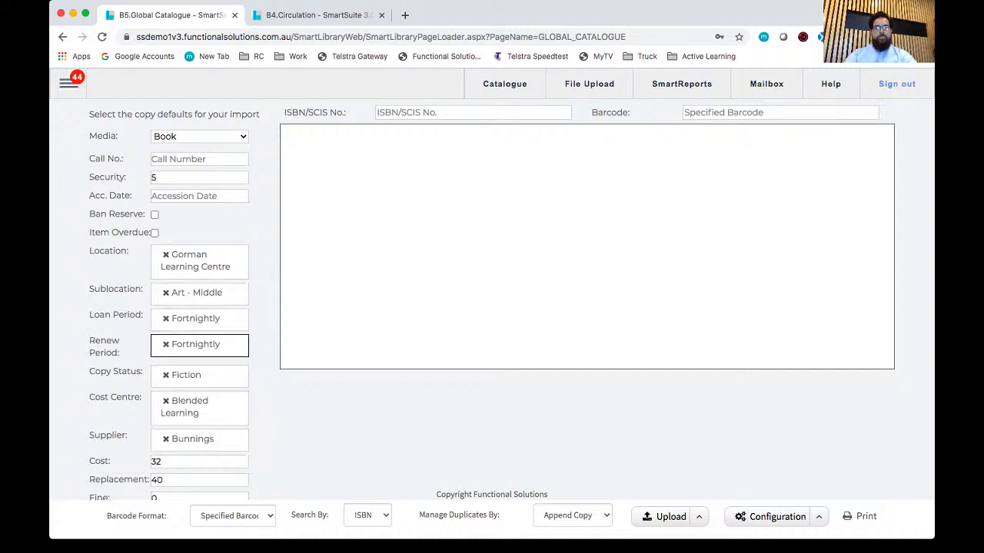
left_click(199, 319)
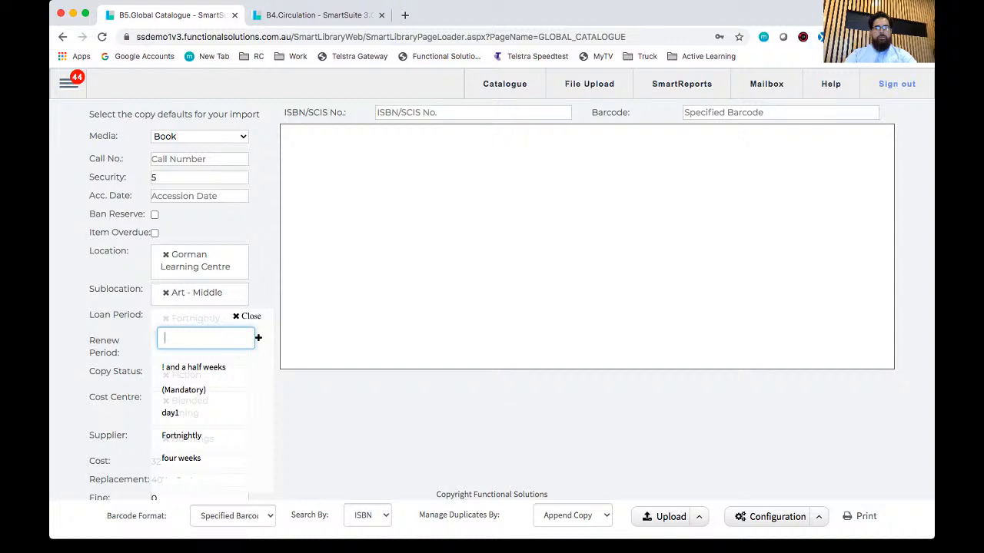
scroll(200, 419, "down", 3)
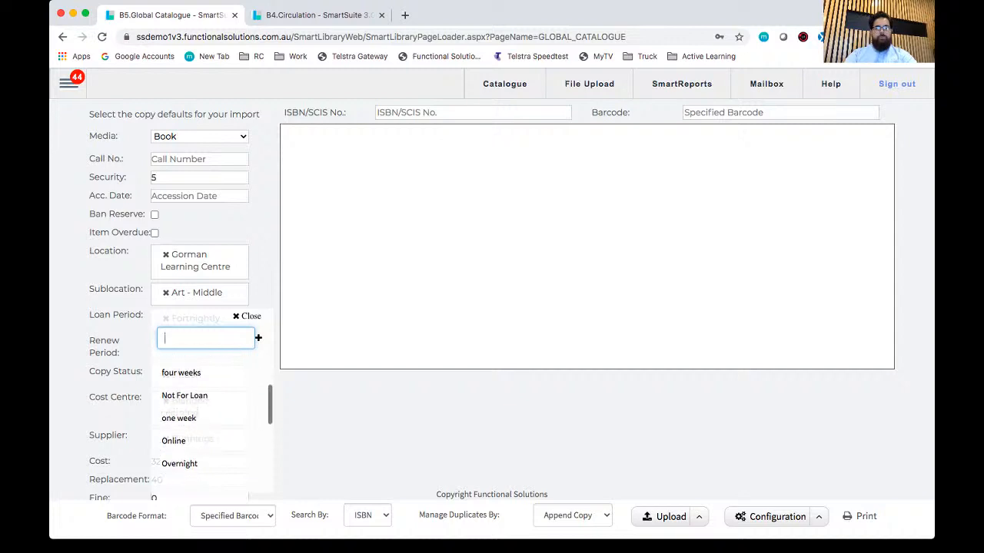
left_click(179, 464)
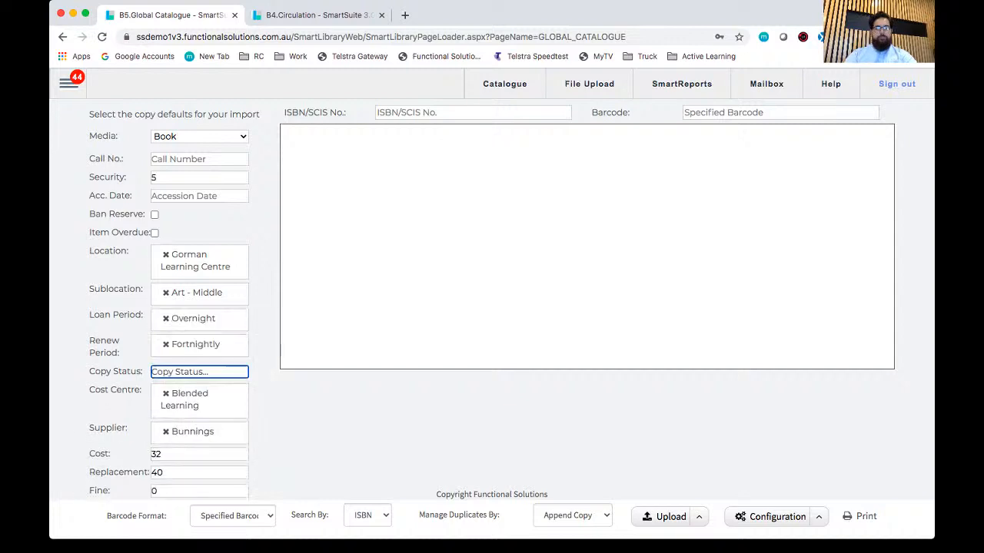
Step: Set the default copy status to Available for imported copies
left_click(200, 372)
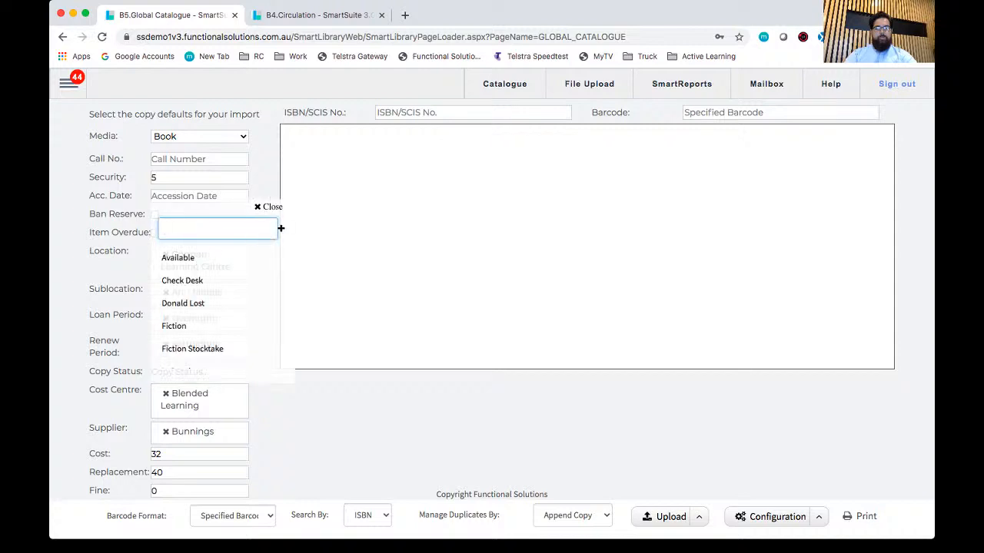
scroll(215, 307, "down", 1)
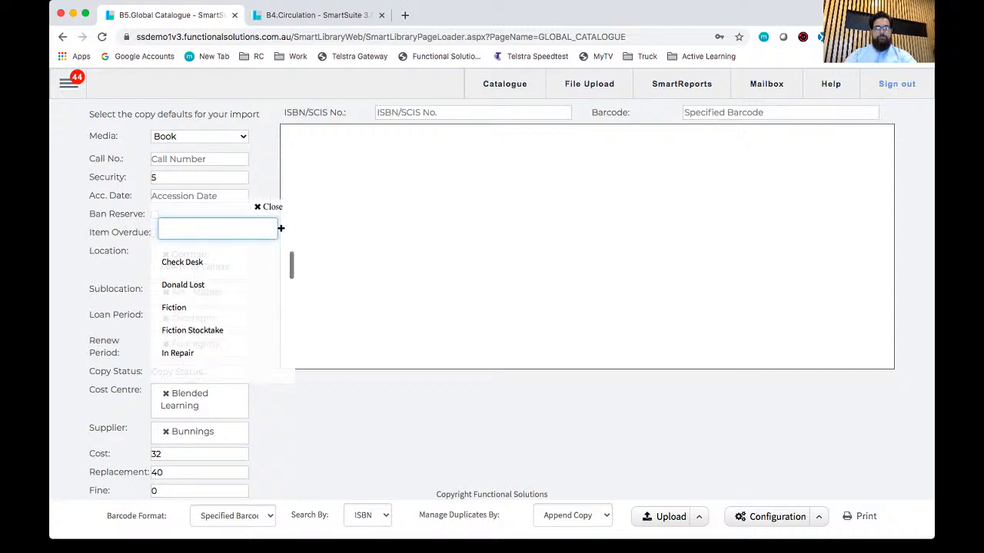
scroll(216, 307, "up", 1)
left_click(184, 257)
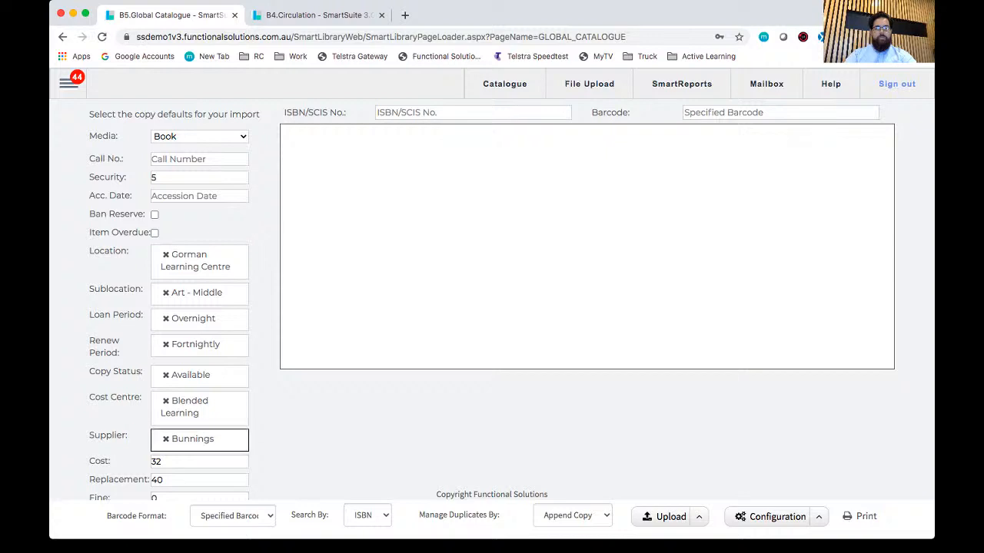
Step: Replace the default supplier with ACP Publishing in the import's copy defaults
left_click(166, 439)
left_click(199, 436)
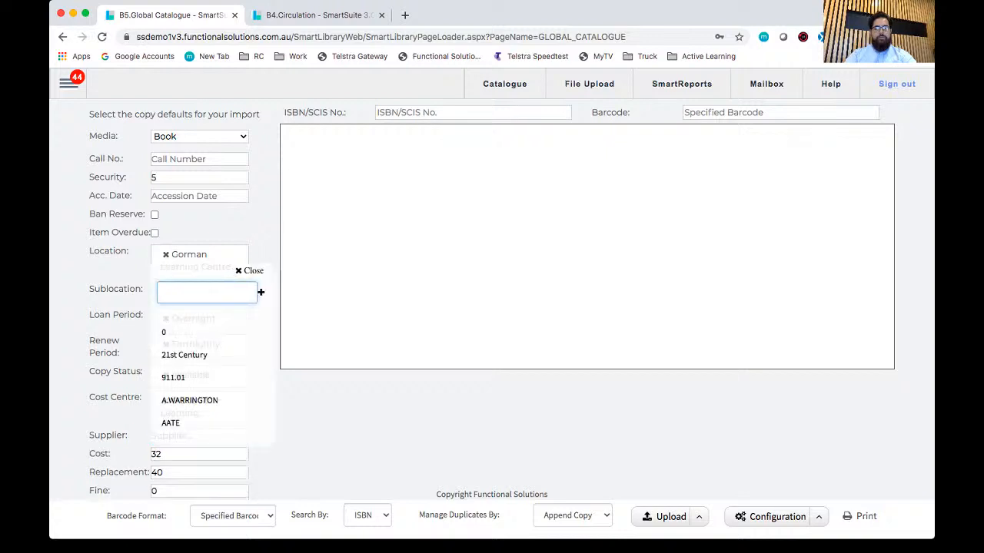
scroll(201, 354, "down", 3)
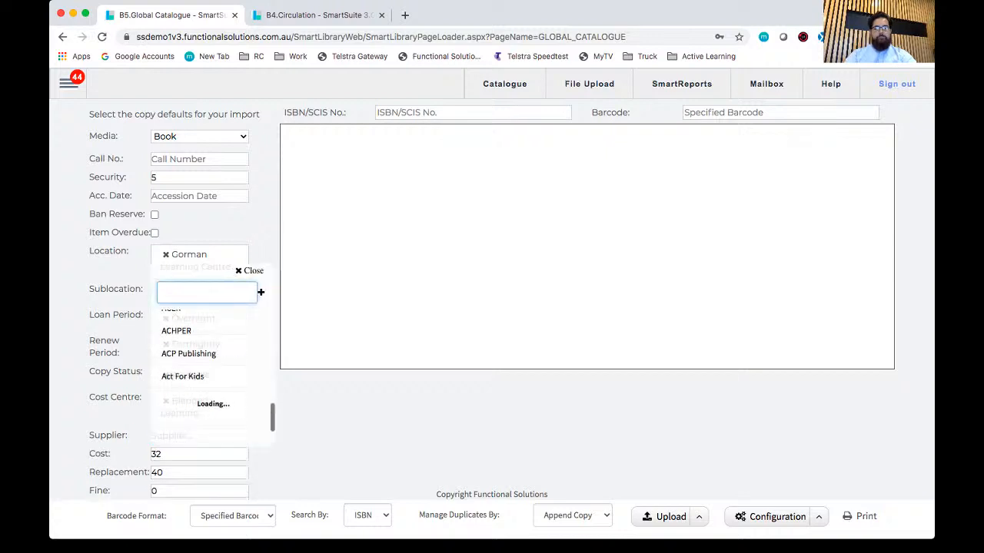
left_click(189, 354)
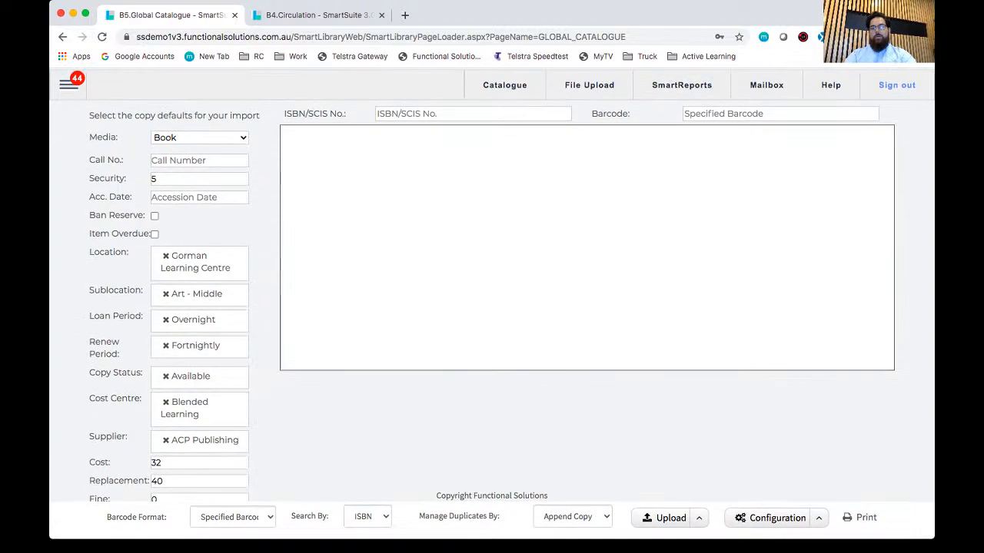
left_click(472, 113)
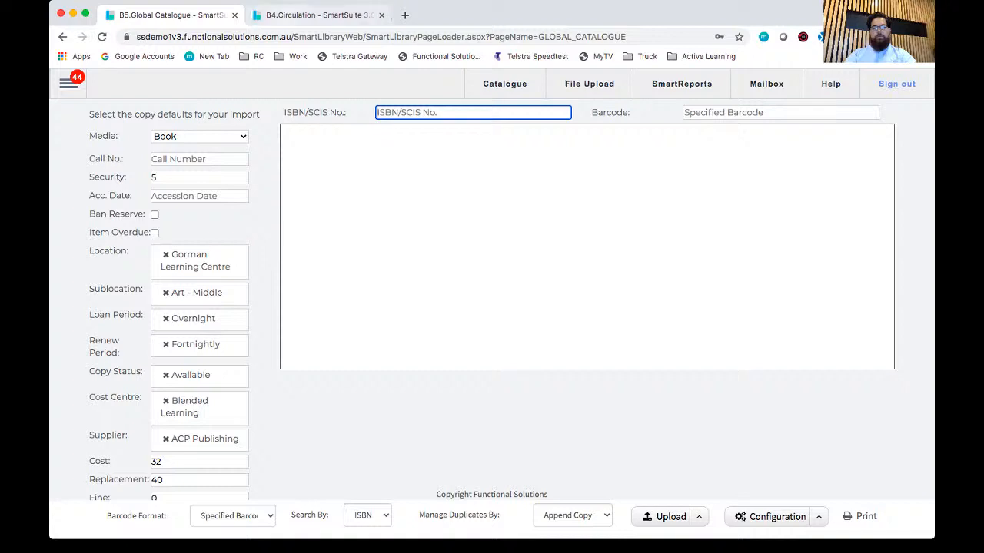
left_click(279, 153)
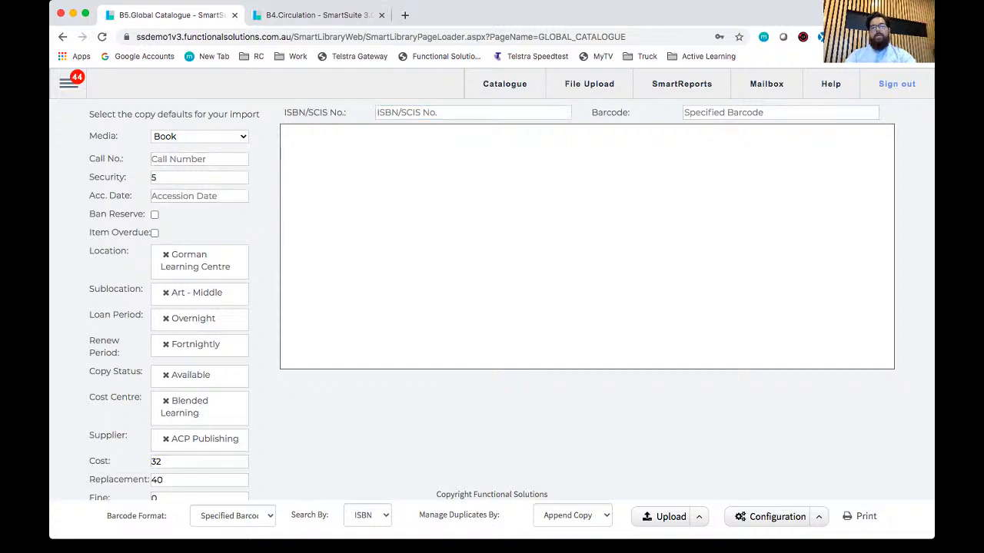
Step: Open the Catalogue editor alongside Global Catalogue and close the Circulation page
left_click(68, 84)
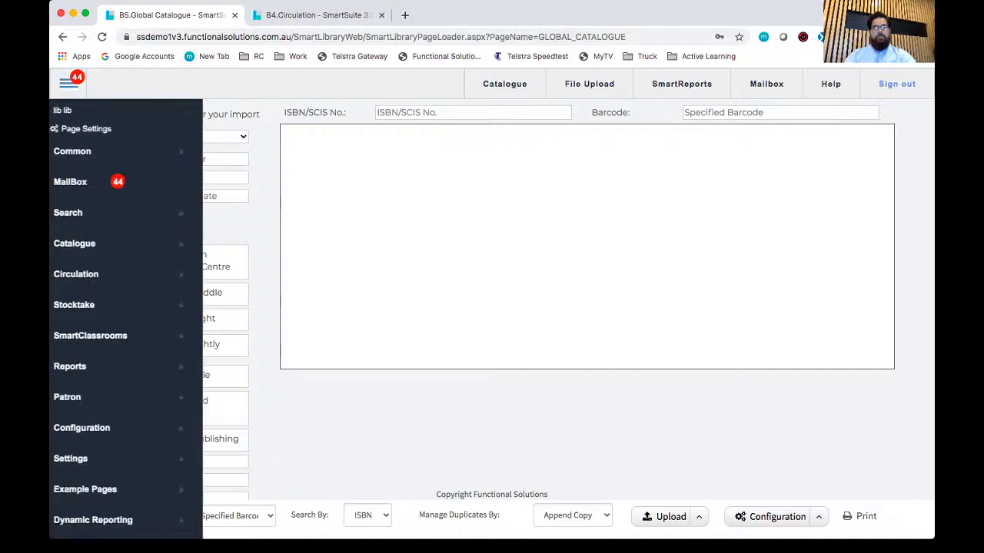
mouse_move(75, 244)
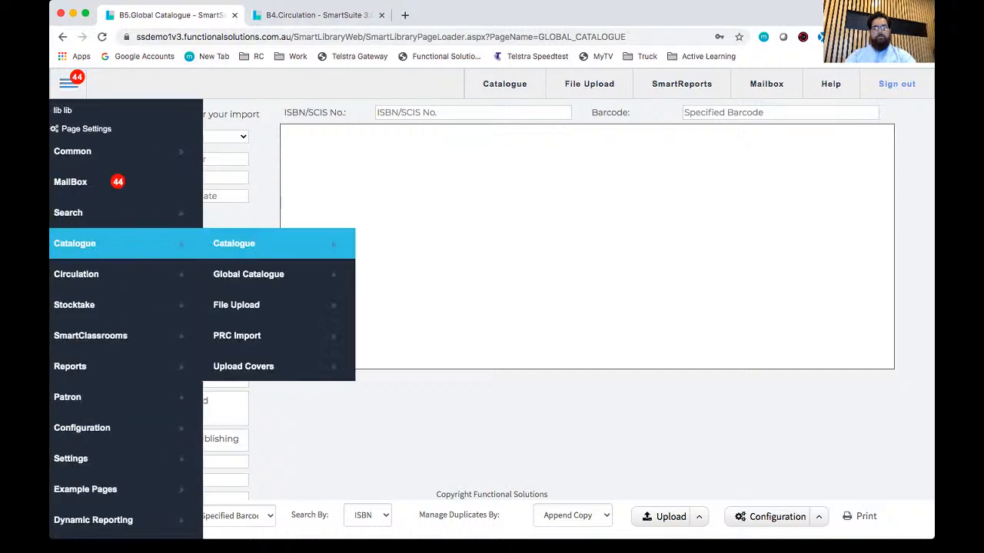
left_click(253, 243)
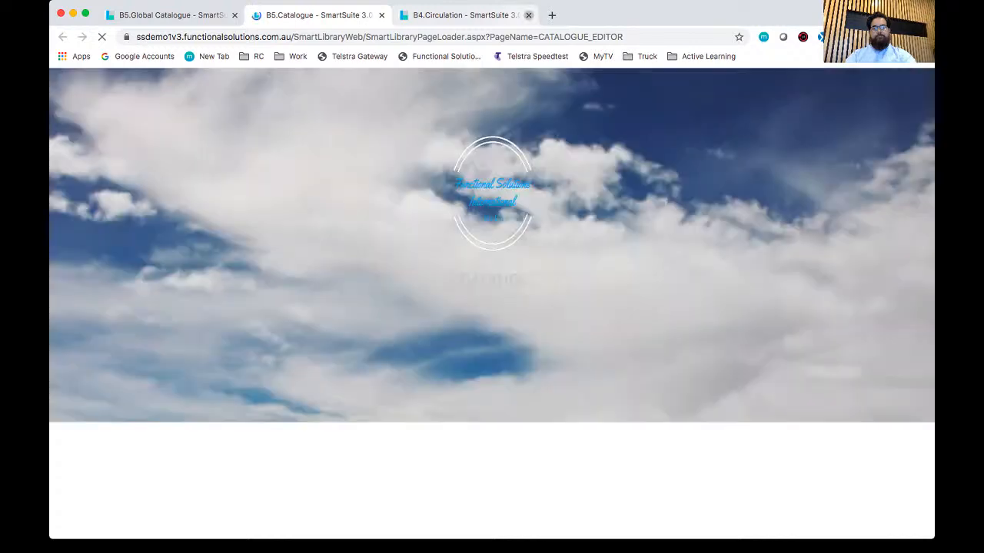
left_click(528, 14)
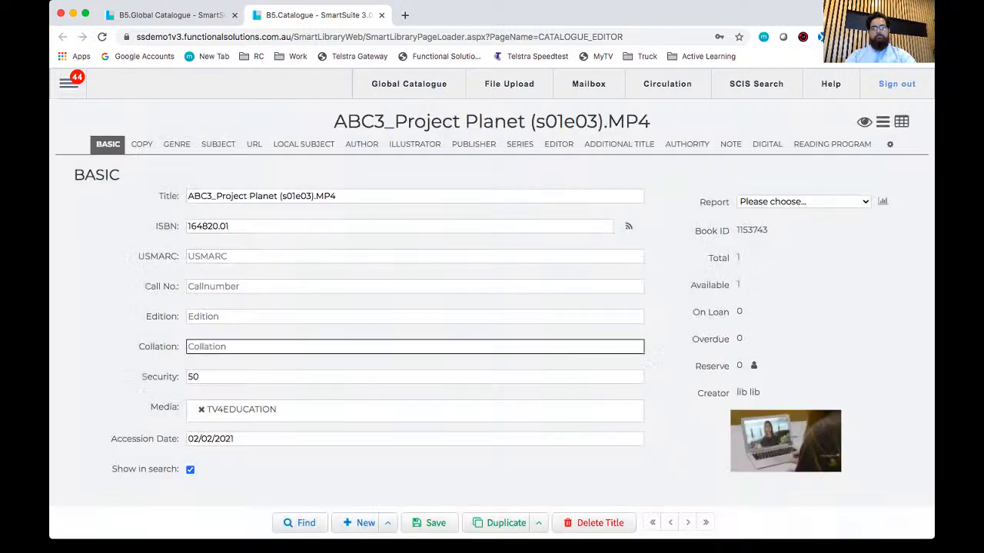
Step: Find catalogue records for "cat", open the Cat book with call number JF DUM*, and select its ISBN
left_click(300, 523)
type("cat")
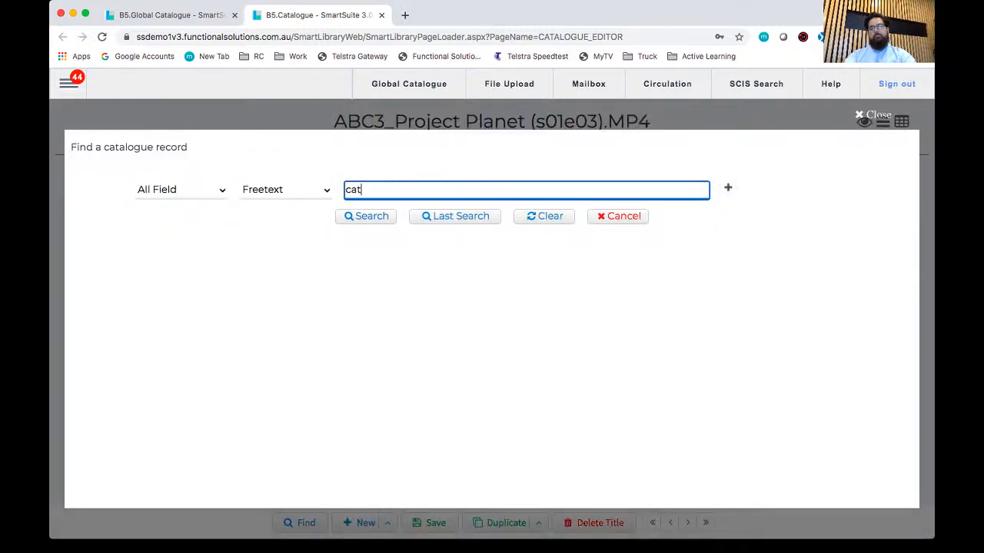
key("Return")
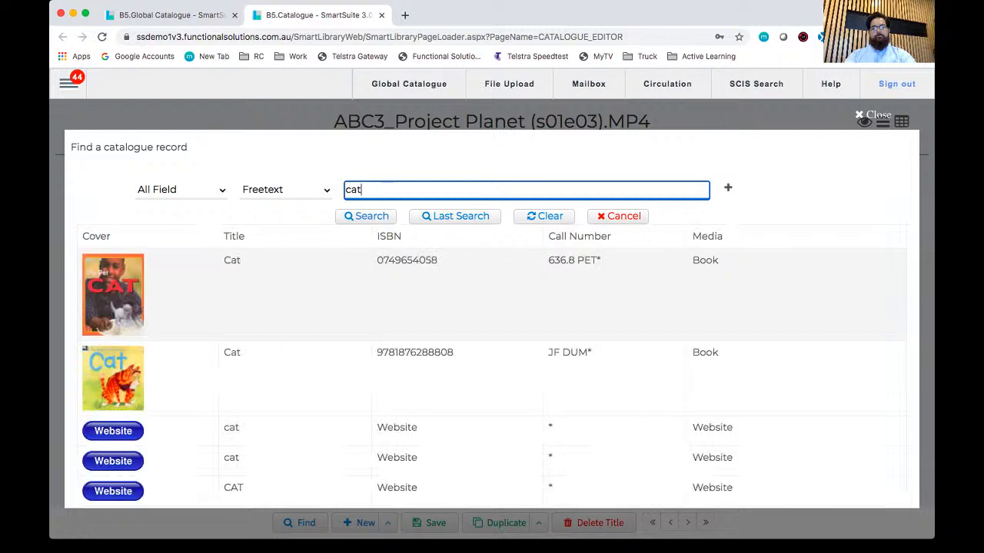
left_click(369, 377)
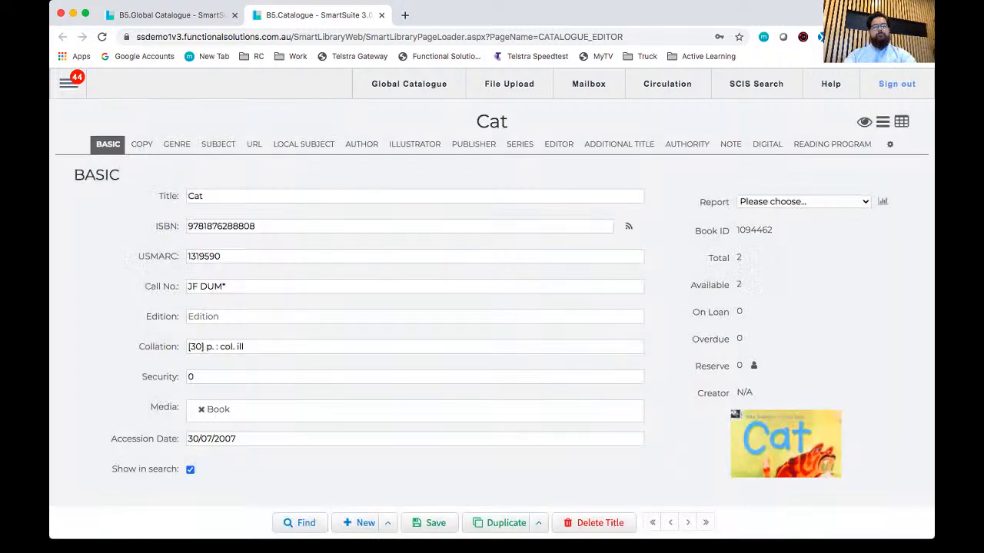
double_click(221, 226)
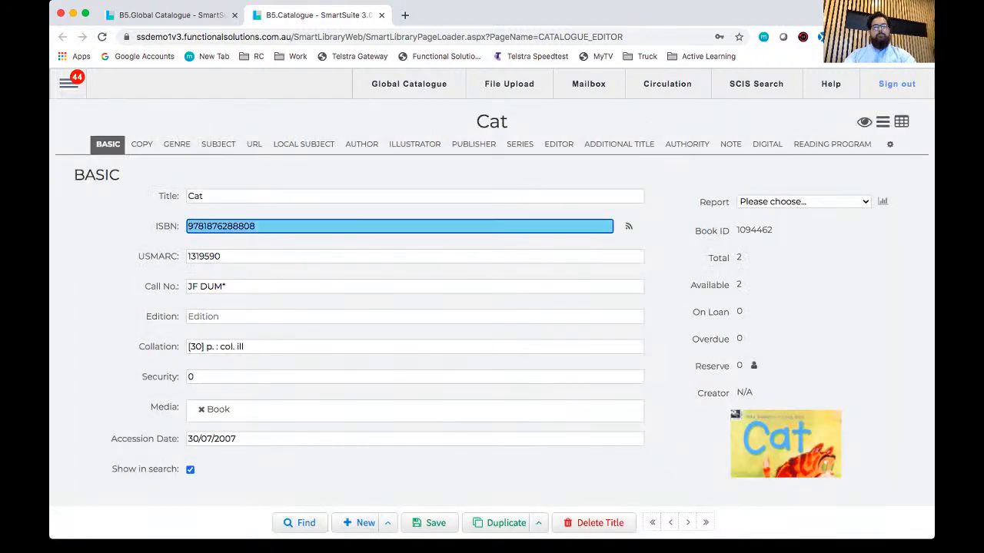
left_click(172, 15)
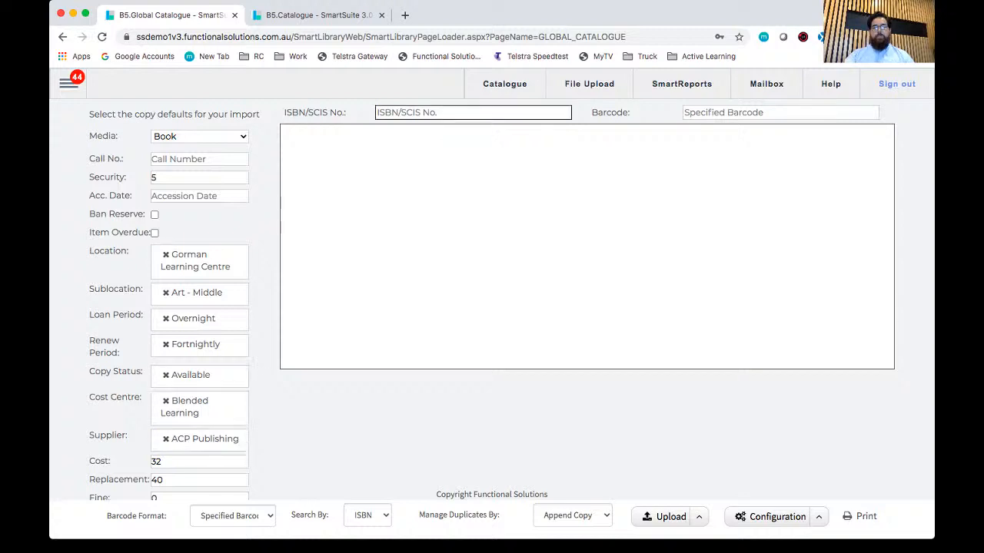
left_click(473, 113)
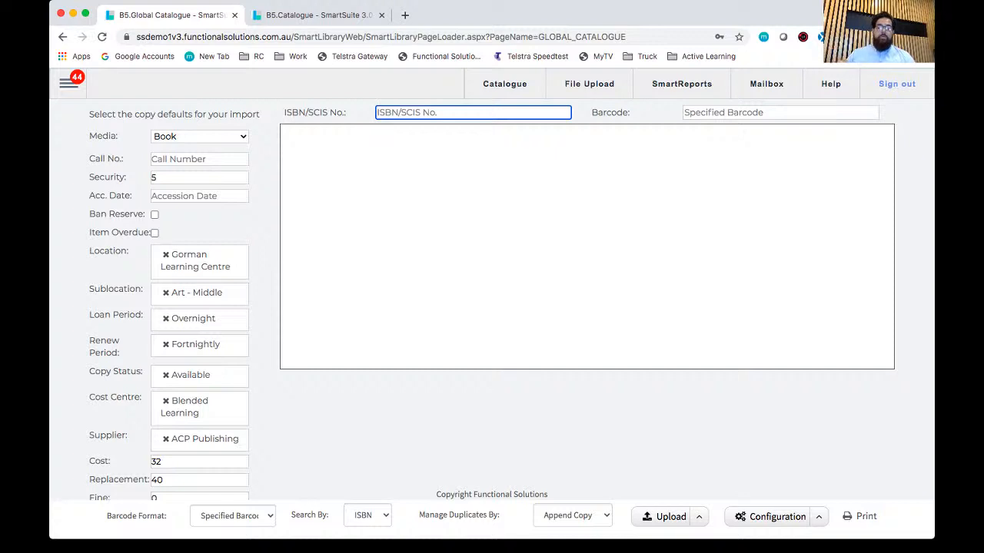
type("9781876288808")
key("Return")
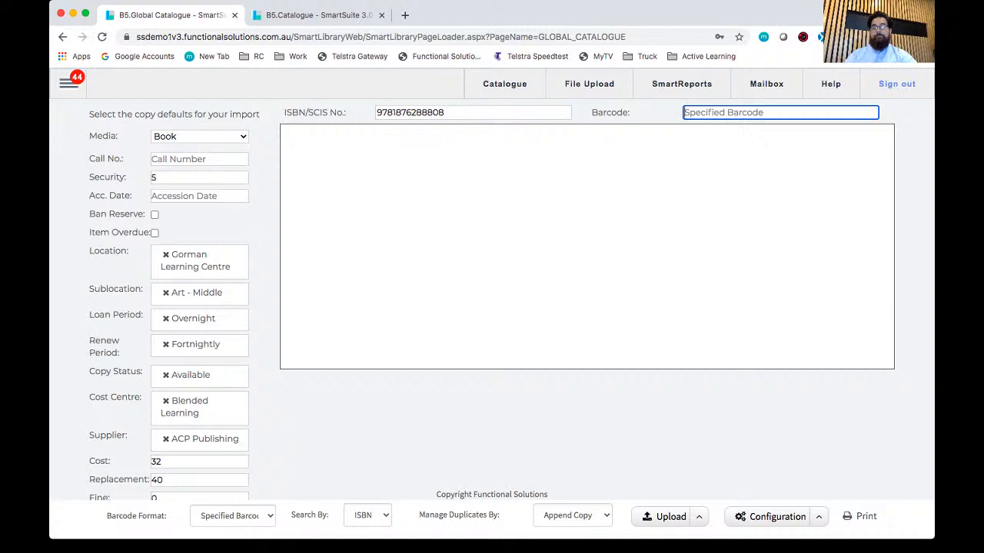
type("qwe123")
key("Return")
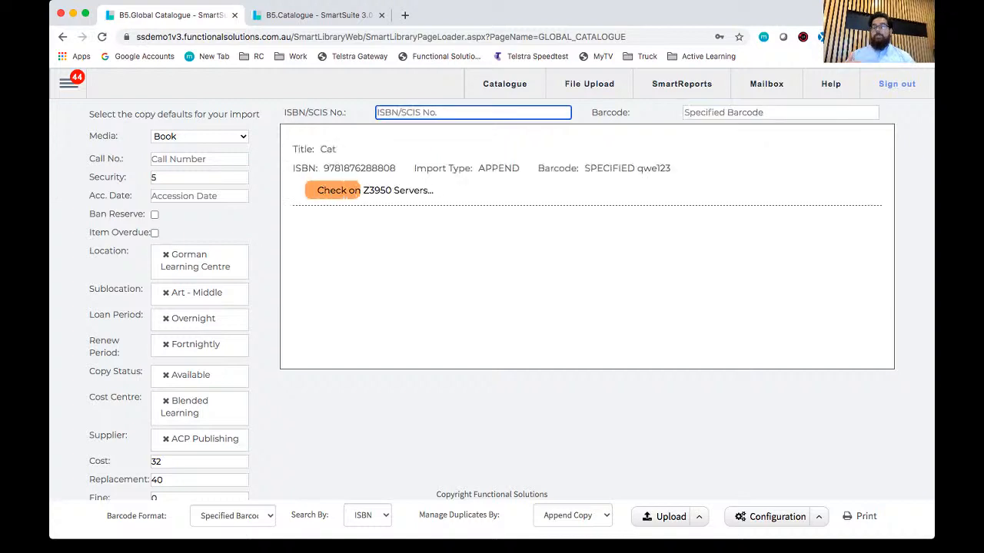
type("4353415345")
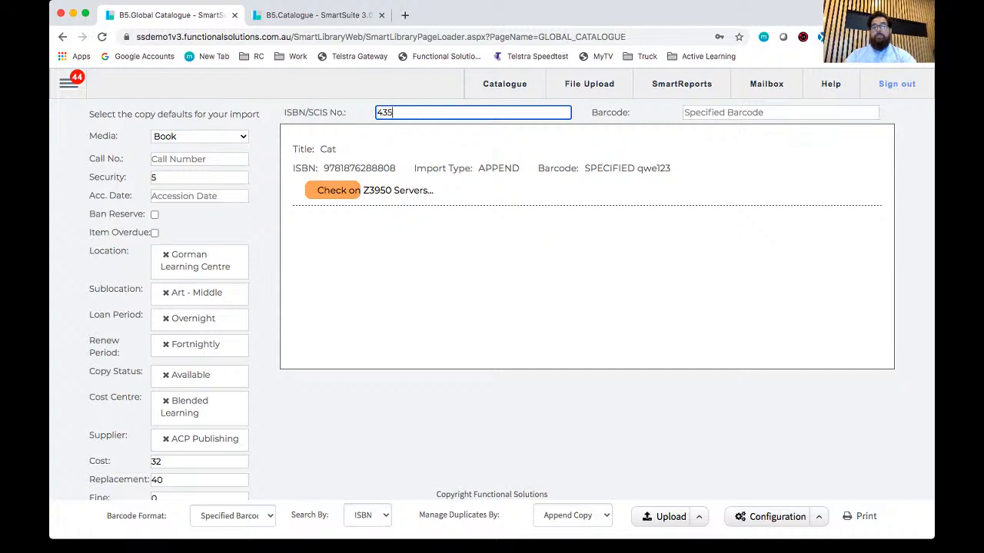
key("Return")
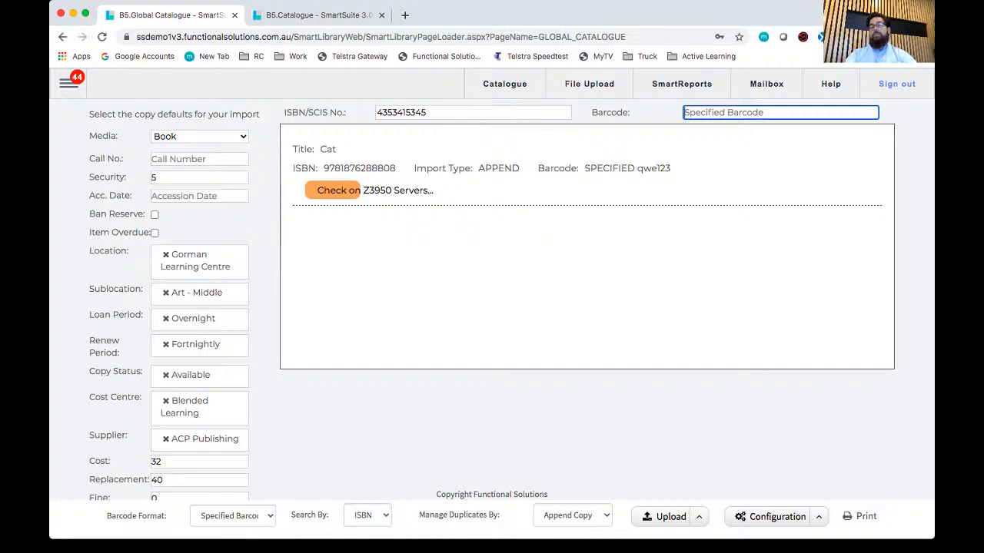
type("3425342534")
key("Return")
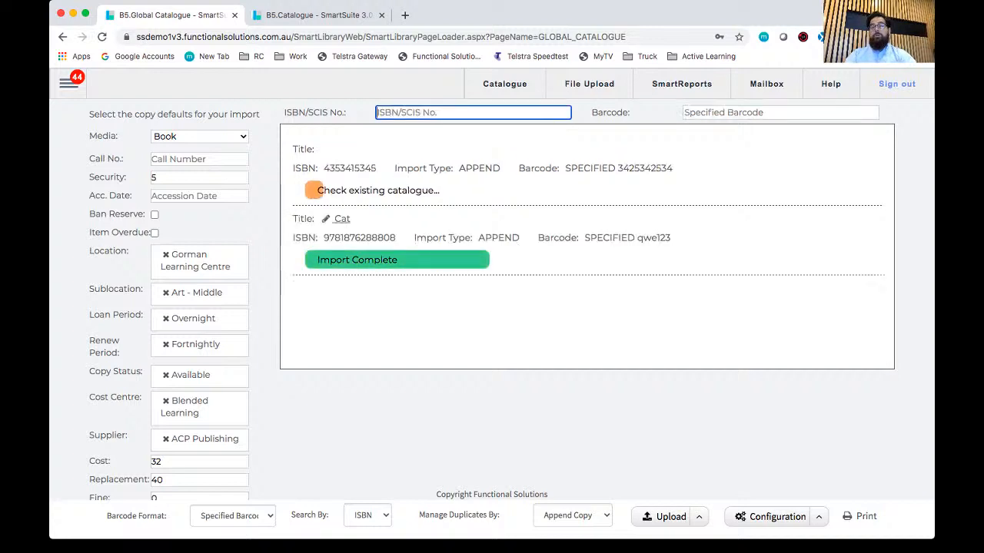
Step: Submit another import for ISBN 435345345 with the specified barcode 34534534
type("435345345")
key("Return")
type("34534534")
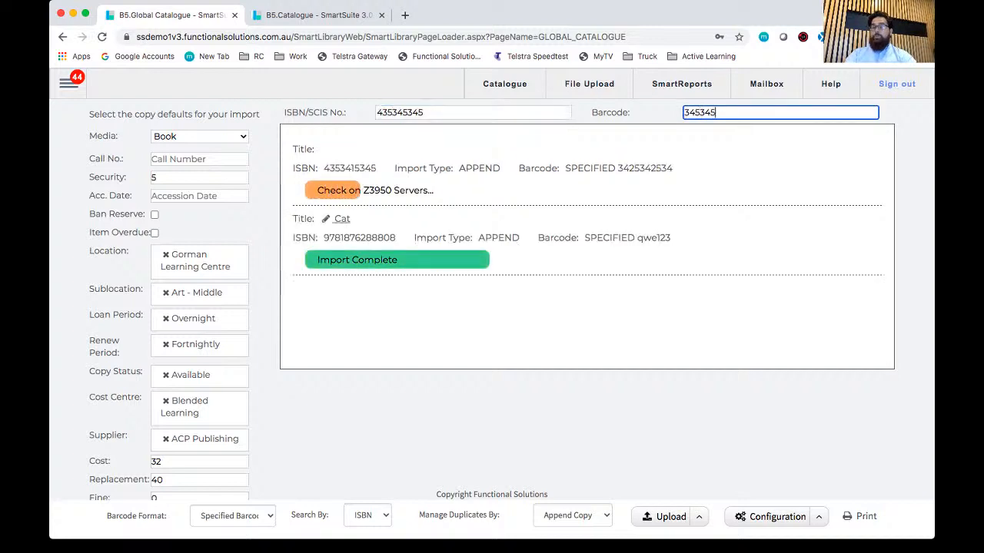
key("Return")
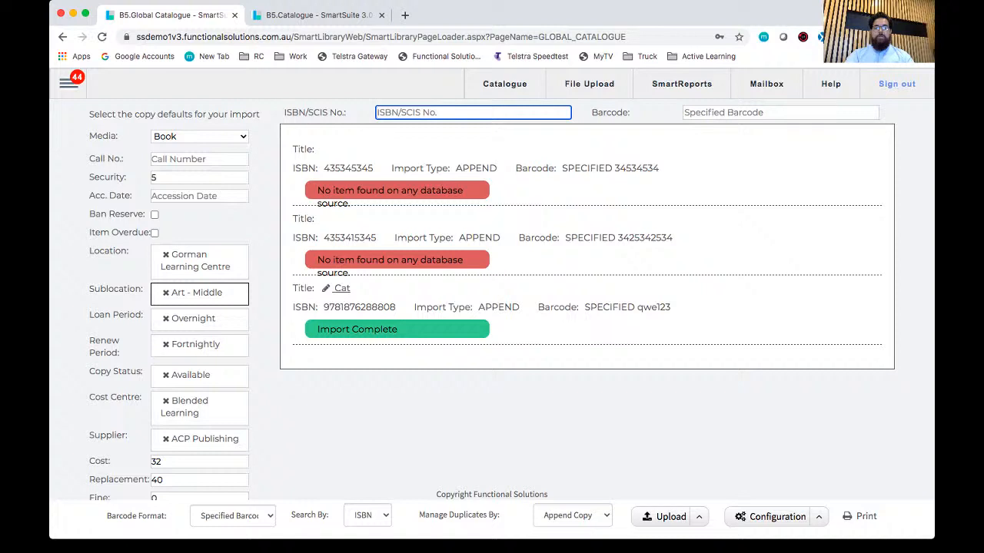
Step: Clear the default sublocation and reselect Art - Middle
left_click(200, 293)
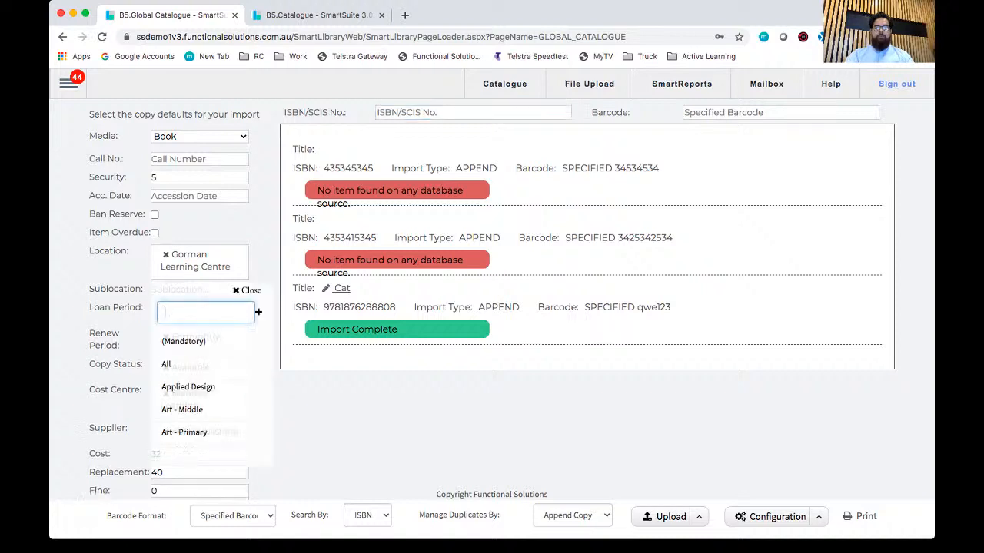
left_click(194, 409)
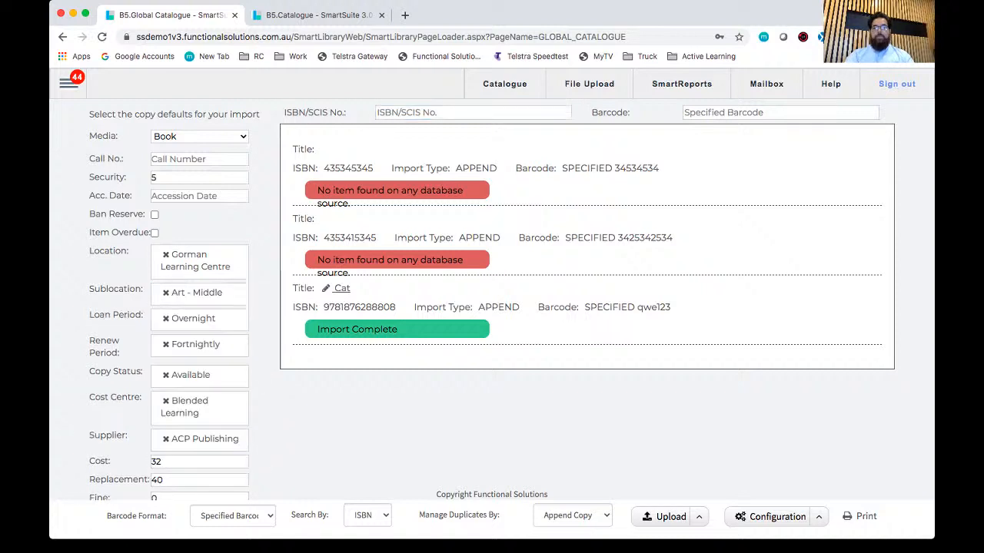
Step: Review the remaining copy defaults and the ISBN and barcode details of the submitted imports
left_click(472, 113)
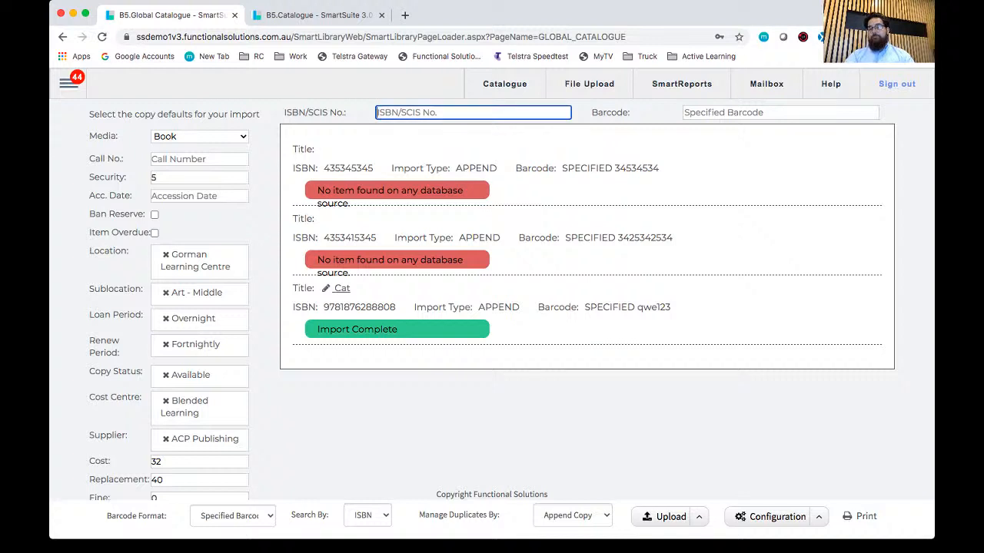
scroll(507, 300, "down", 1)
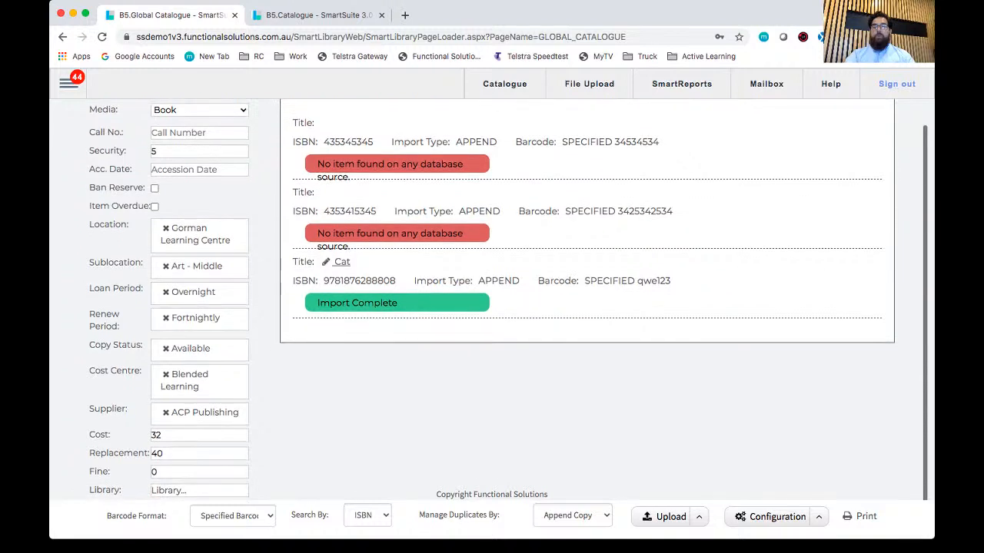
scroll(507, 300, "up", 1)
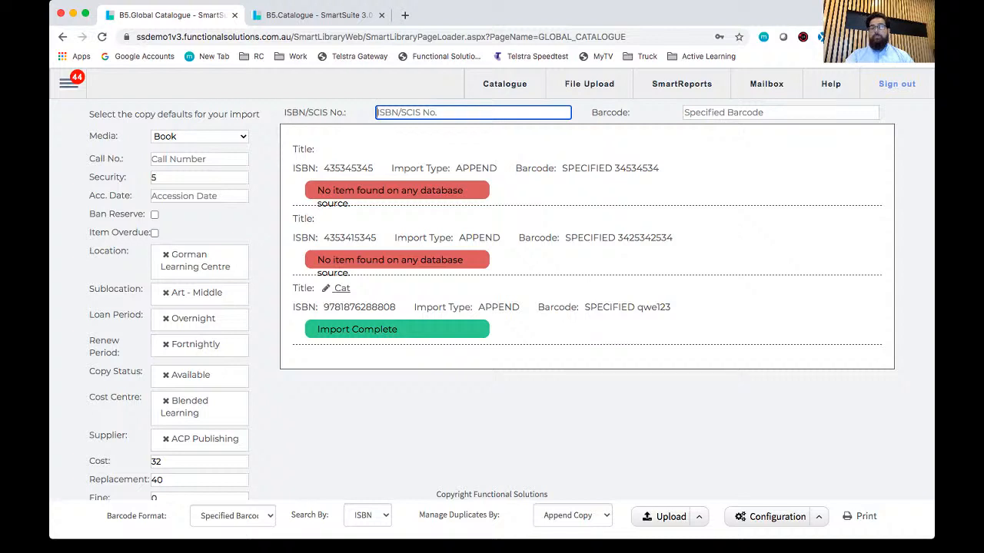
left_click_drag(324, 238, 426, 237)
triple_click(350, 169)
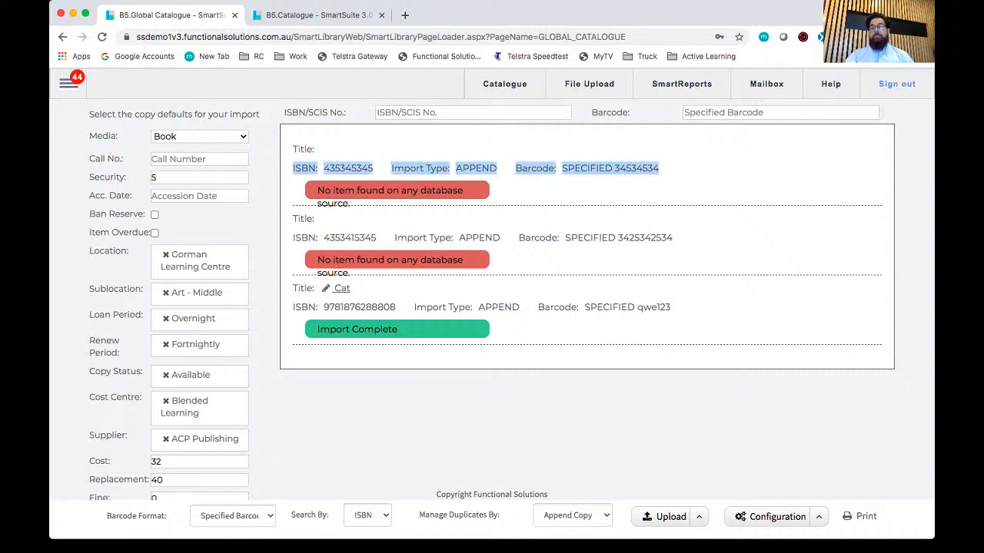
left_click(349, 168)
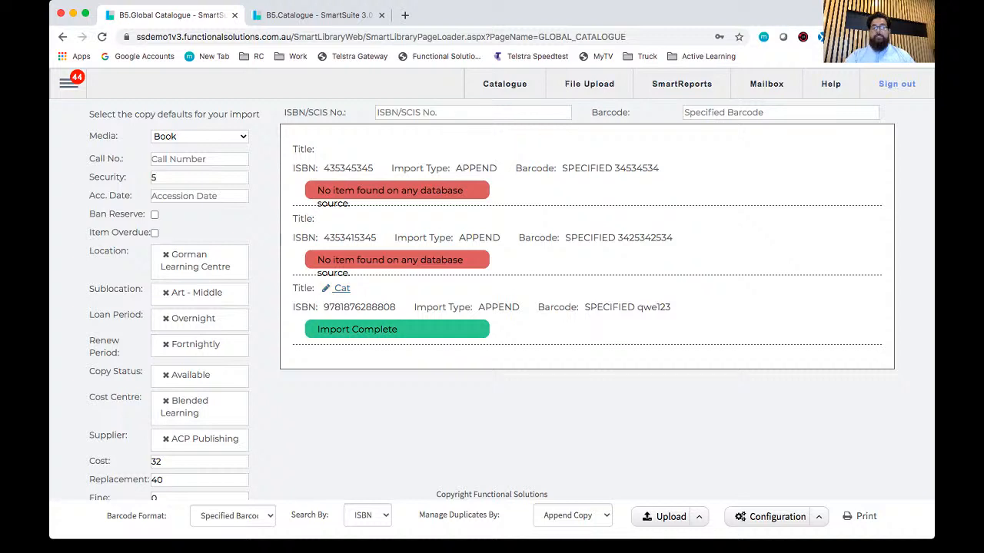
Step: Open the imported Cat title and enter "This is a comment" as the comment on copy qwe123
left_click(342, 288)
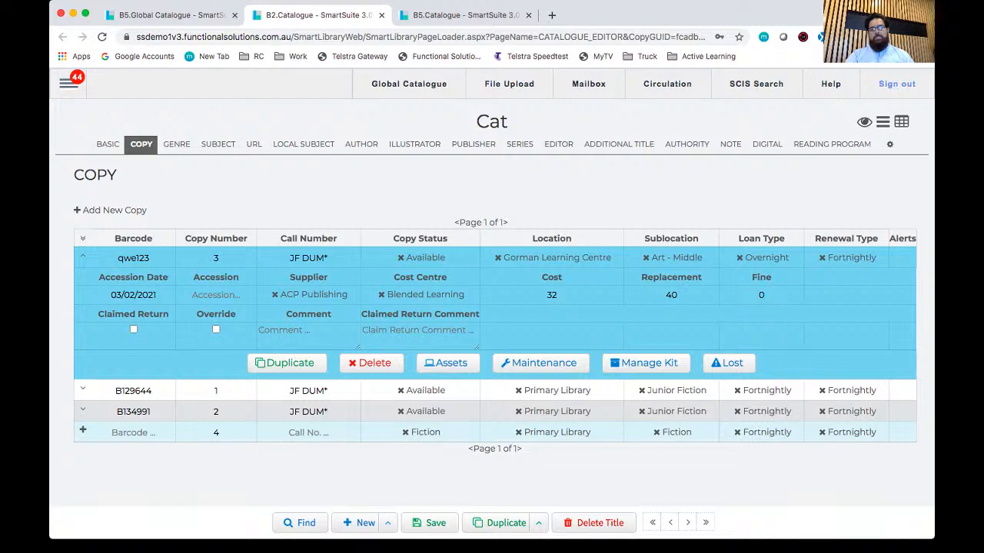
left_click(308, 335)
type("This i")
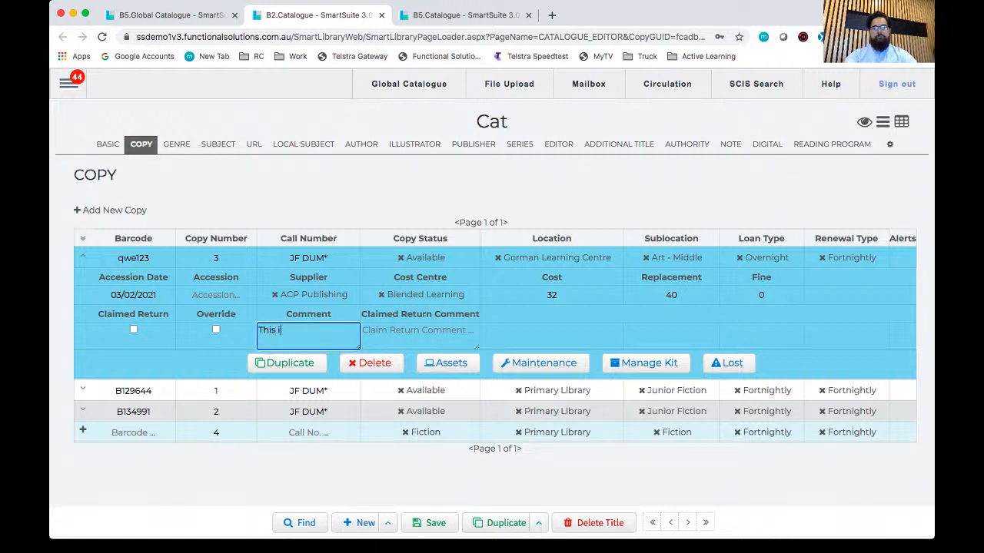
type("s a comment")
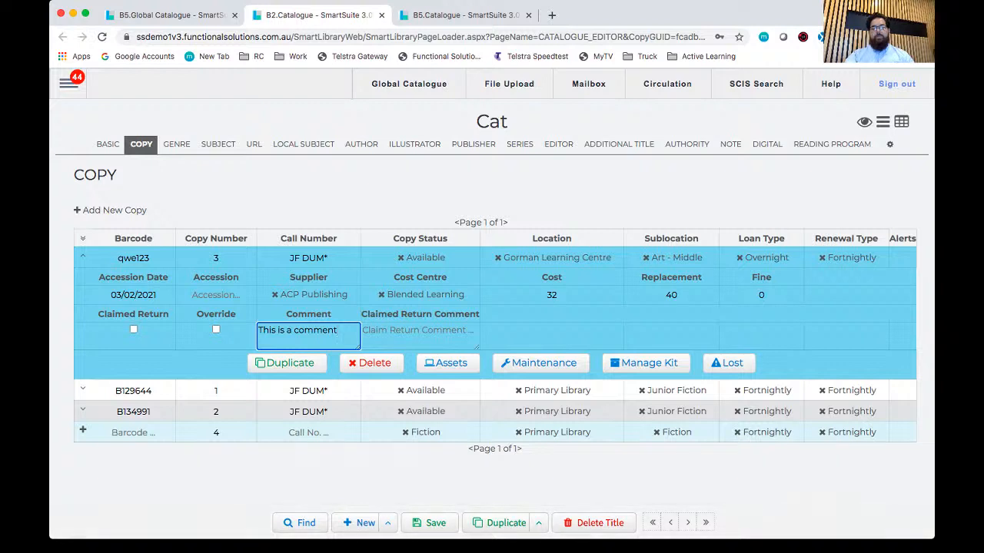
Step: Save the comment on copy qwe123 and close the Cat title's editor
left_click(429, 523)
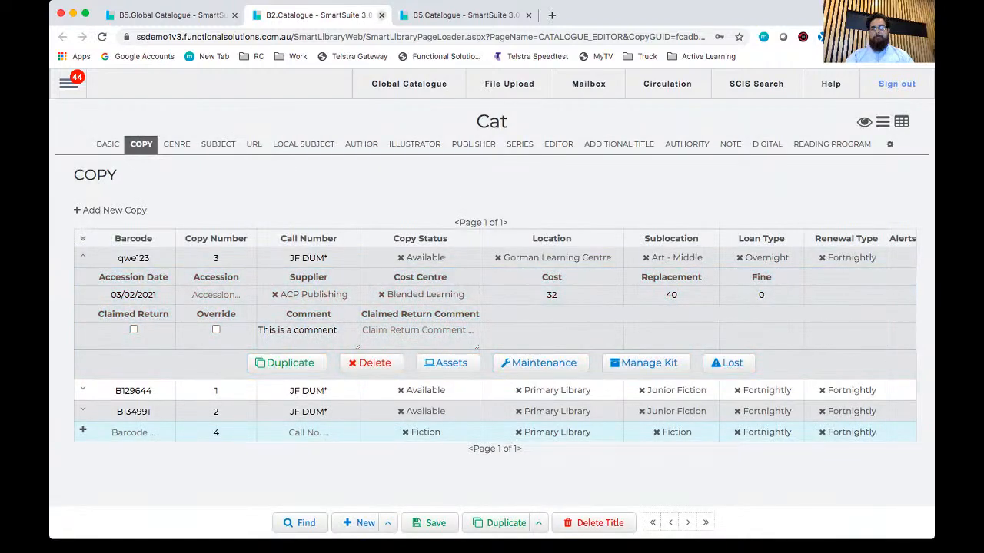
left_click(381, 15)
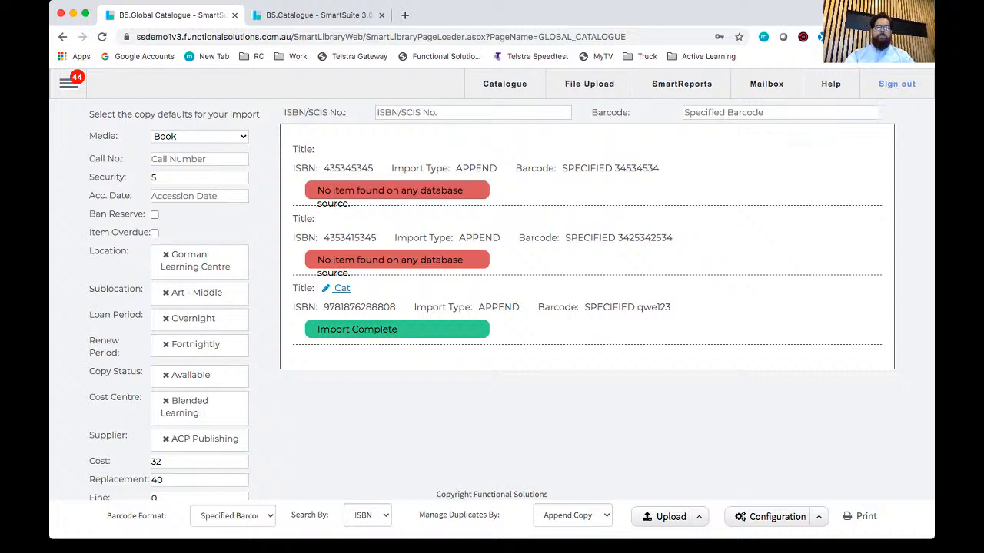
left_click(68, 84)
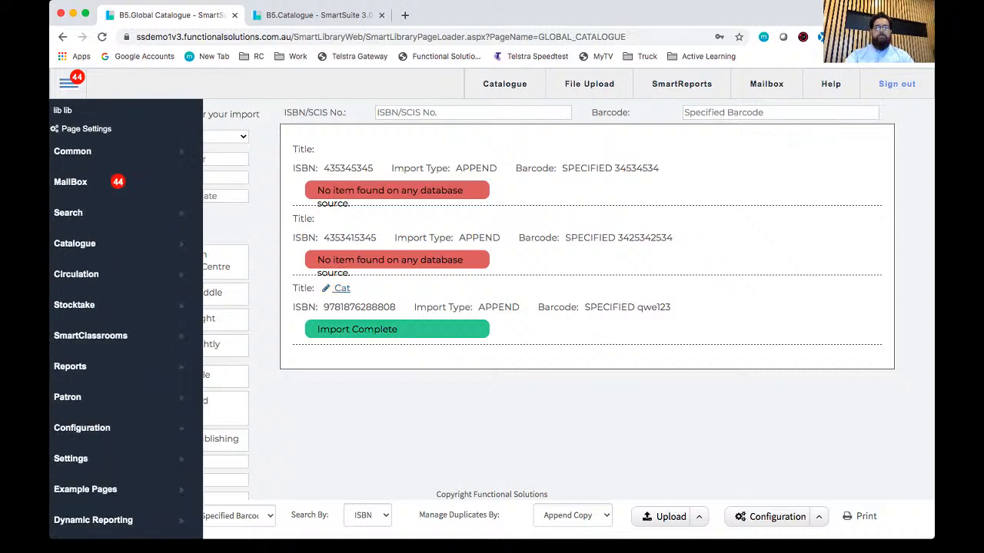
mouse_move(125, 244)
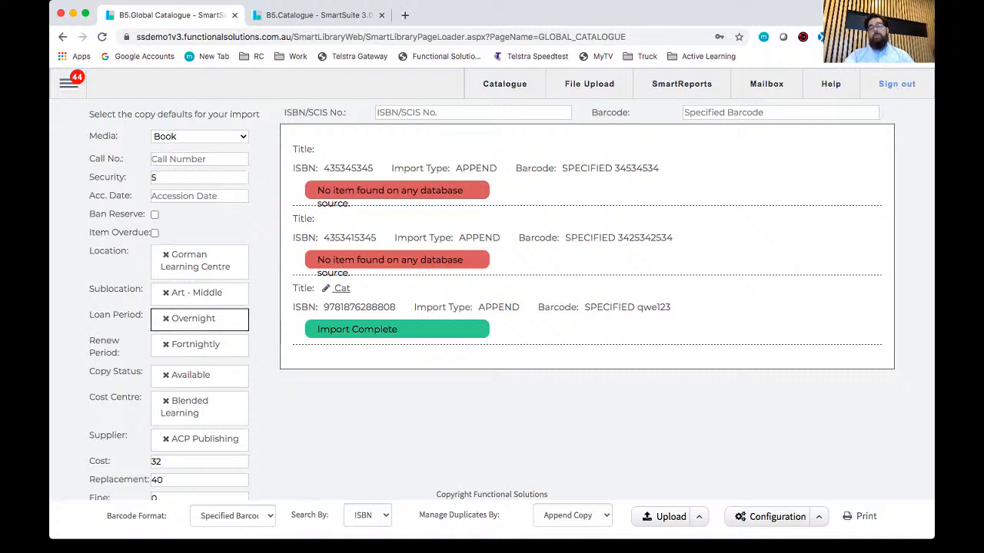
left_click(461, 113)
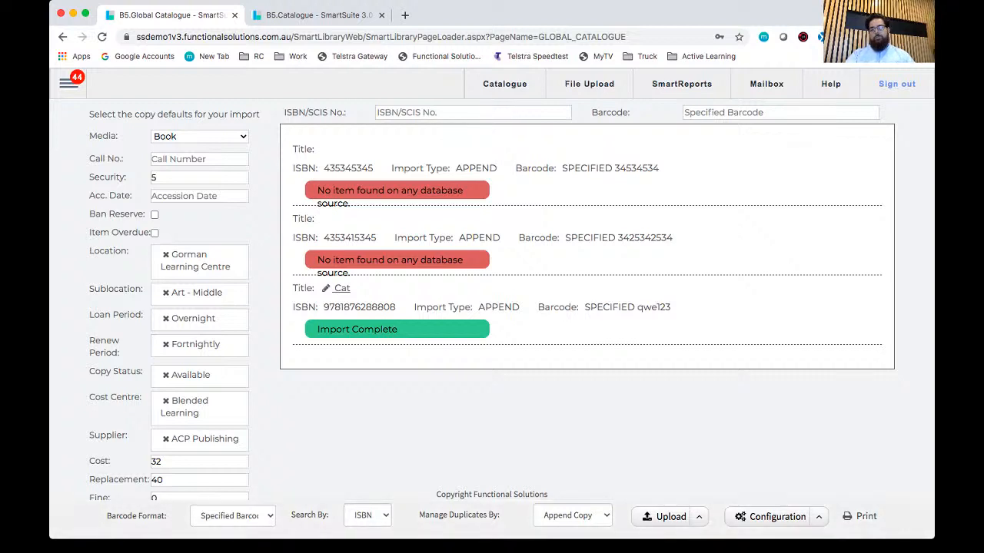
Step: Set the default spine label report to Raeco 12601 in the Global Catalogue configuration and save it
left_click(818, 517)
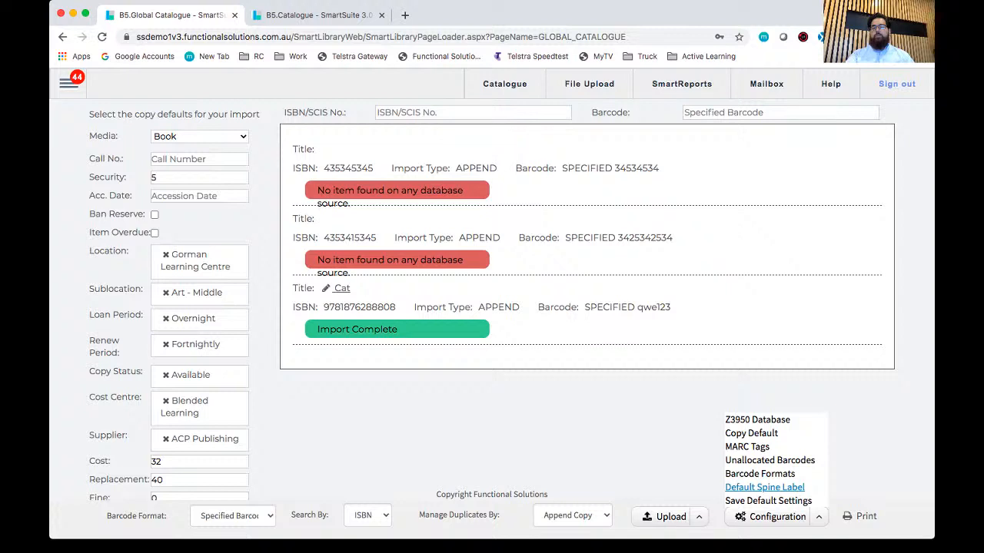
left_click(764, 487)
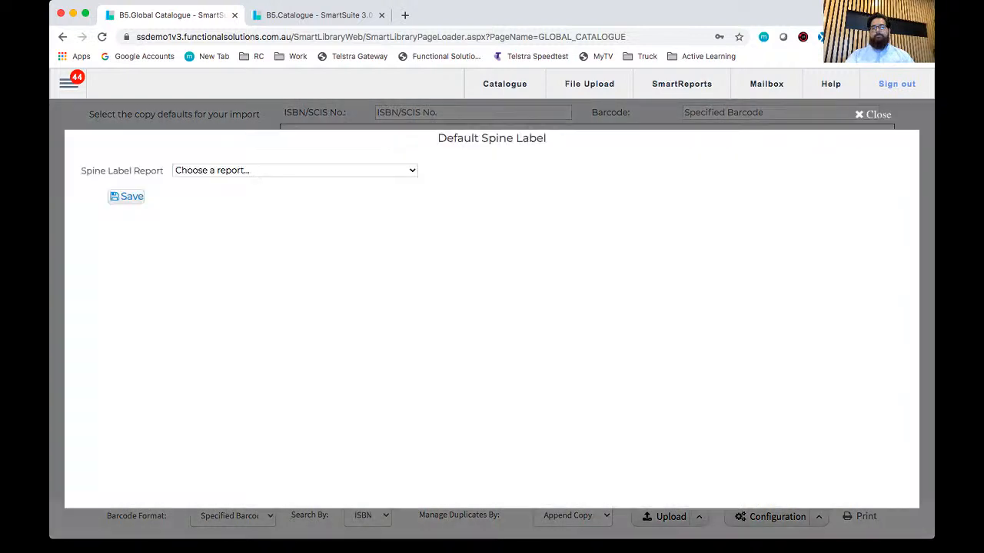
left_click(295, 171)
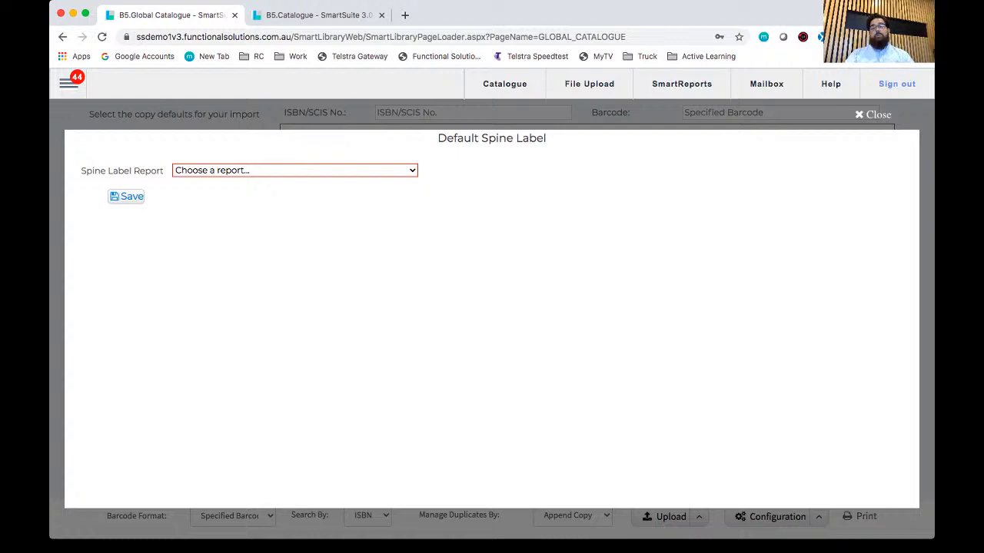
left_click(295, 171)
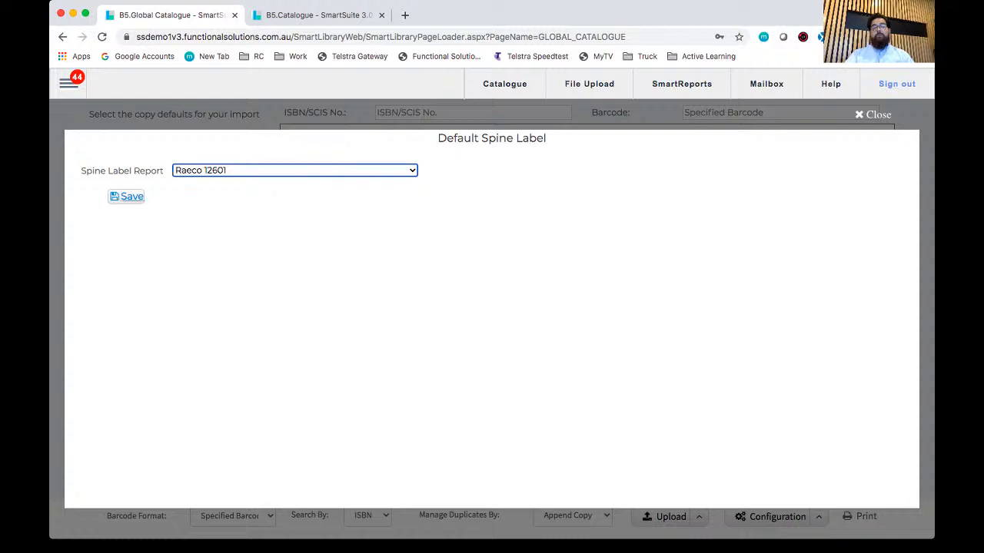
left_click(128, 197)
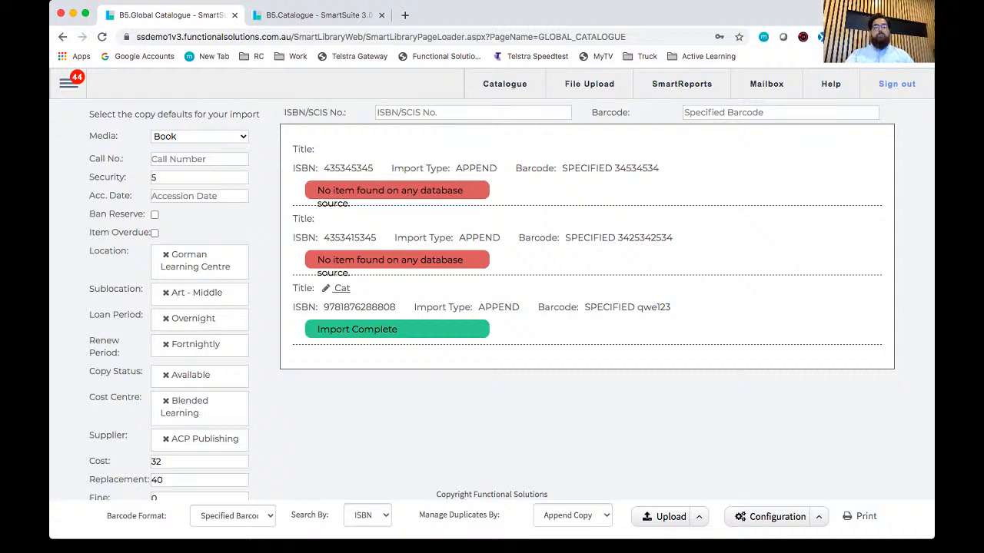
left_click(573, 515)
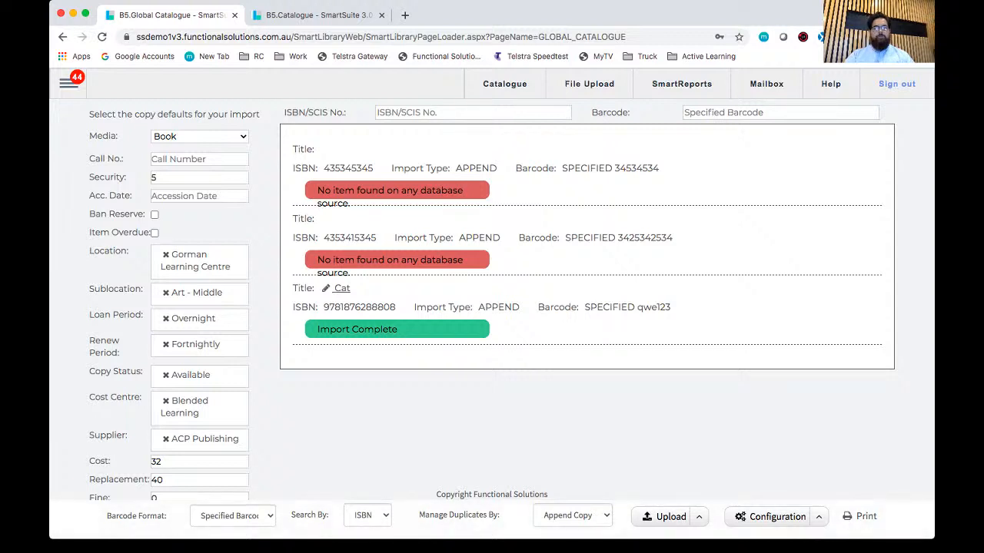
left_click(69, 83)
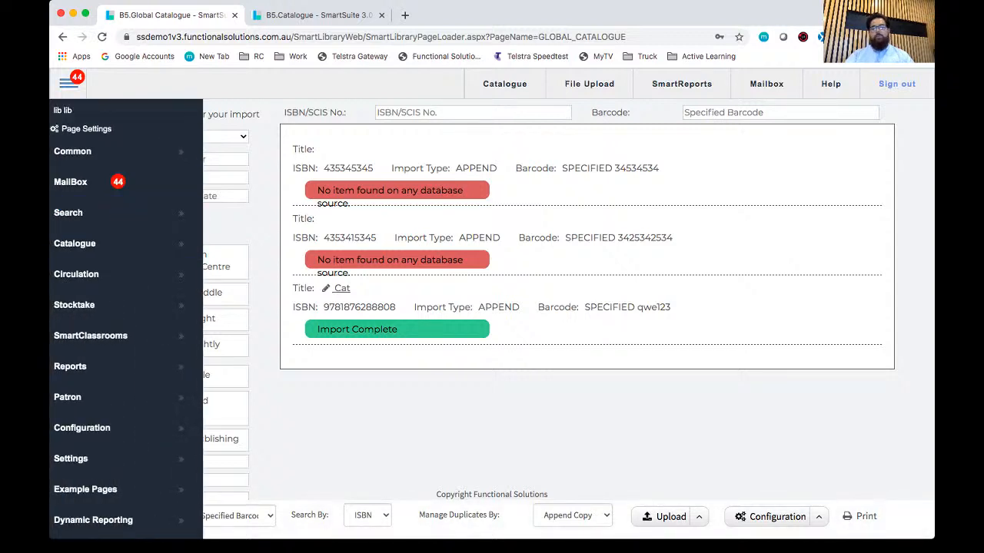
left_click(68, 83)
Step: Change the default spine label report to Raeco 12601 Smaller Font and save it
left_click(777, 517)
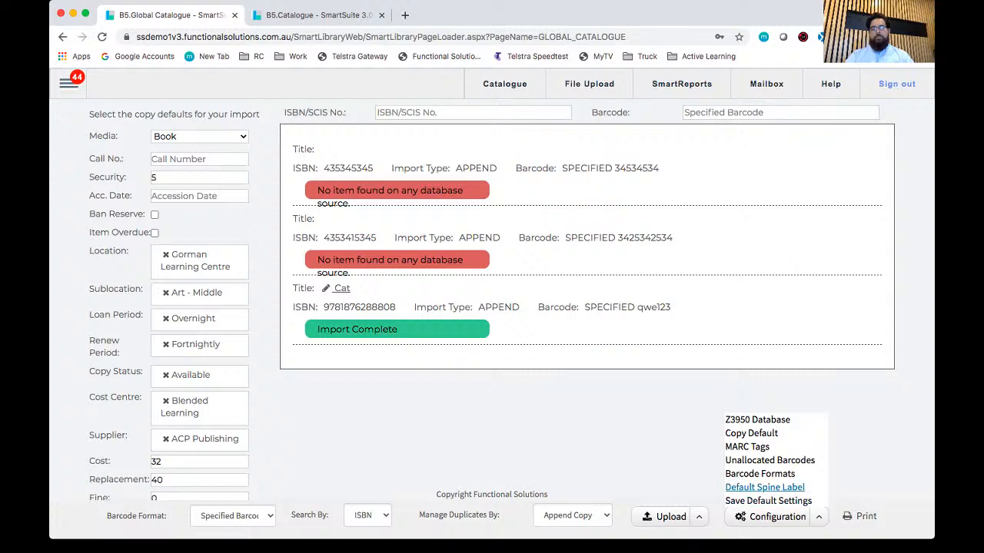
left_click(769, 488)
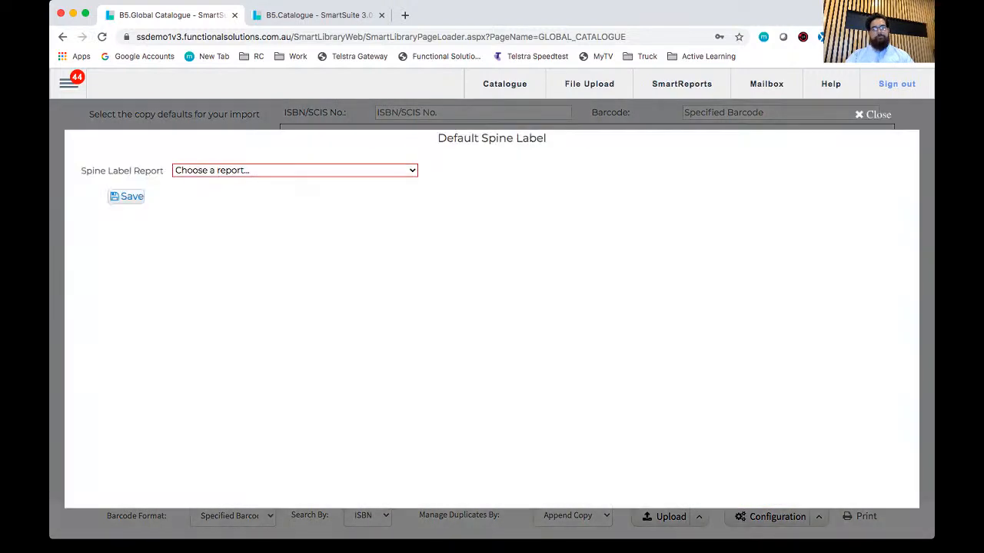
left_click(212, 184)
left_click(127, 197)
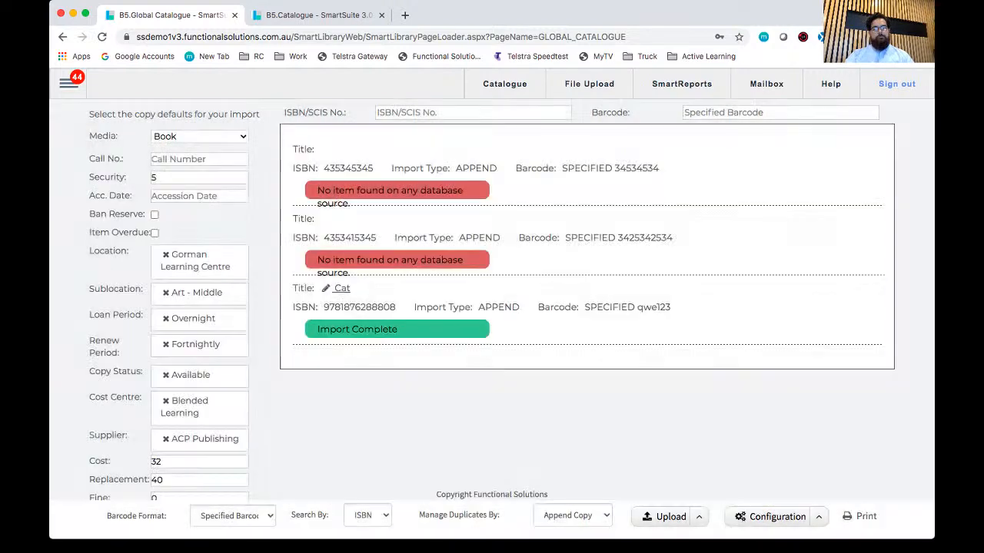
left_click(68, 83)
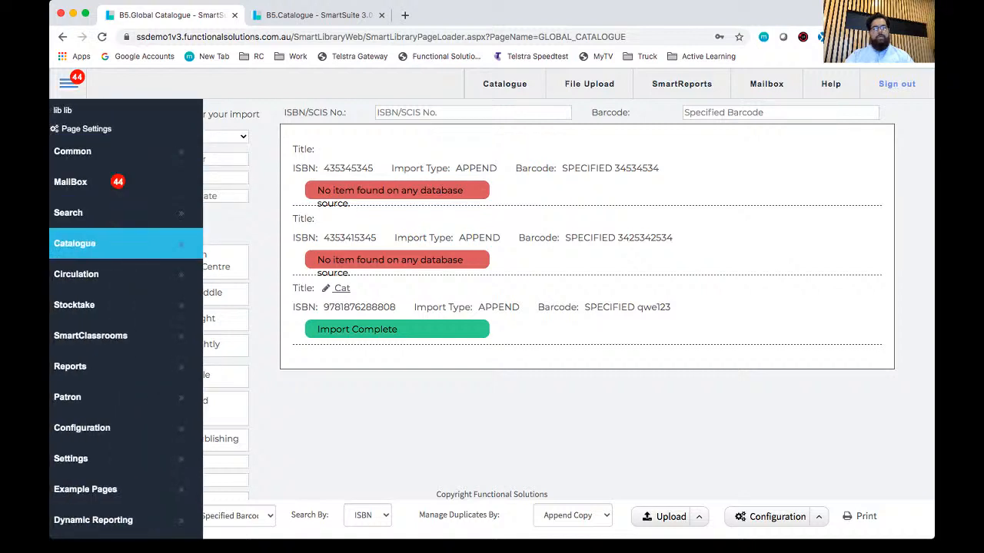
mouse_move(75, 243)
left_click(248, 274)
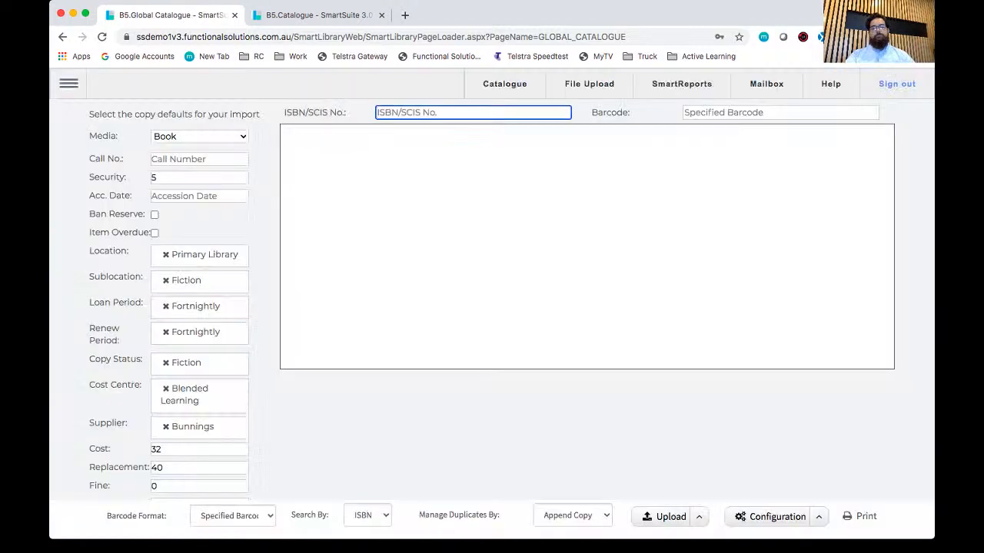
type("9781876288808")
key("Tab")
type("23")
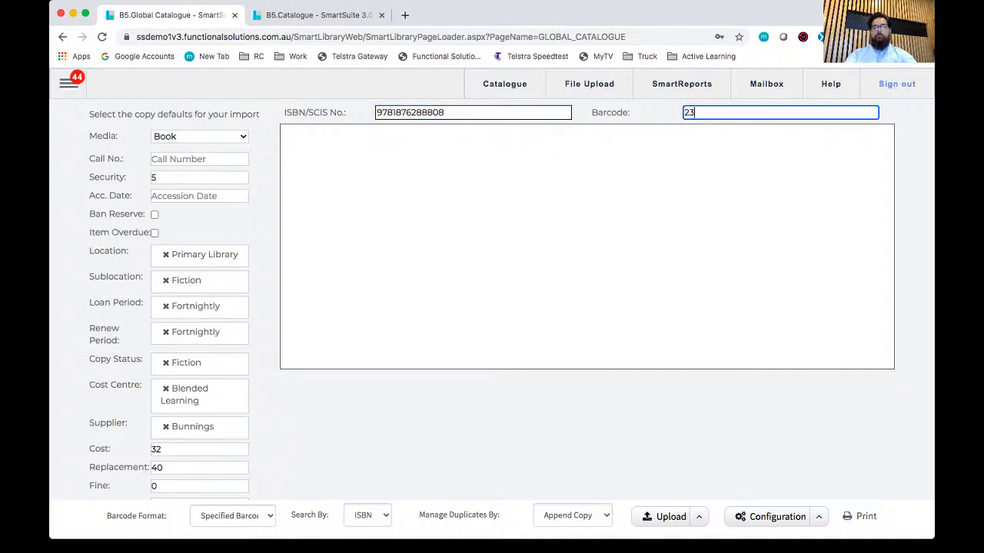
type("42142314")
key("Return")
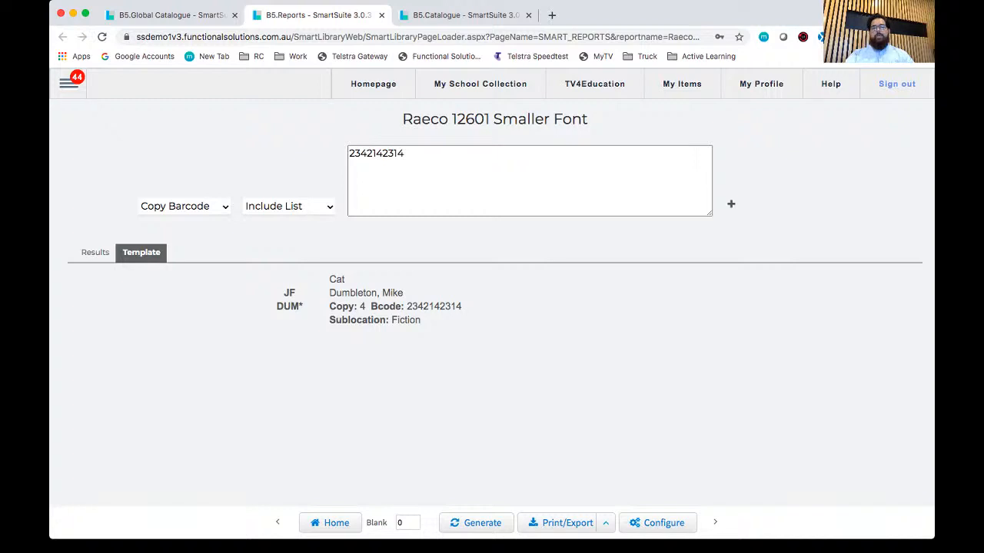
Step: Add copy barcodes 22, 33, 44 and 55 to the spine label report's include list and regenerate the labels
left_click(350, 168)
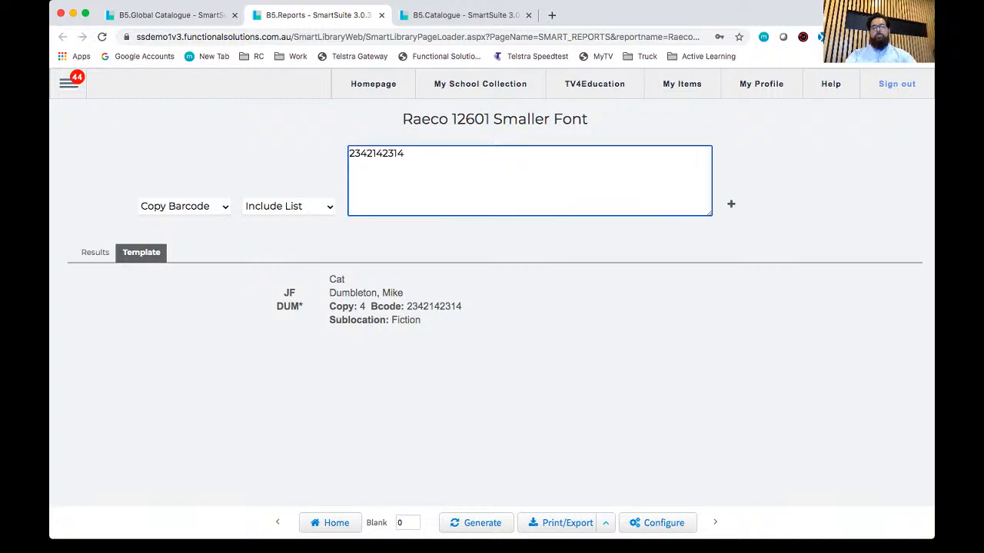
type("22")
key("Return")
type("33")
key("Return")
type("44")
key("Return")
type("55")
key("Return")
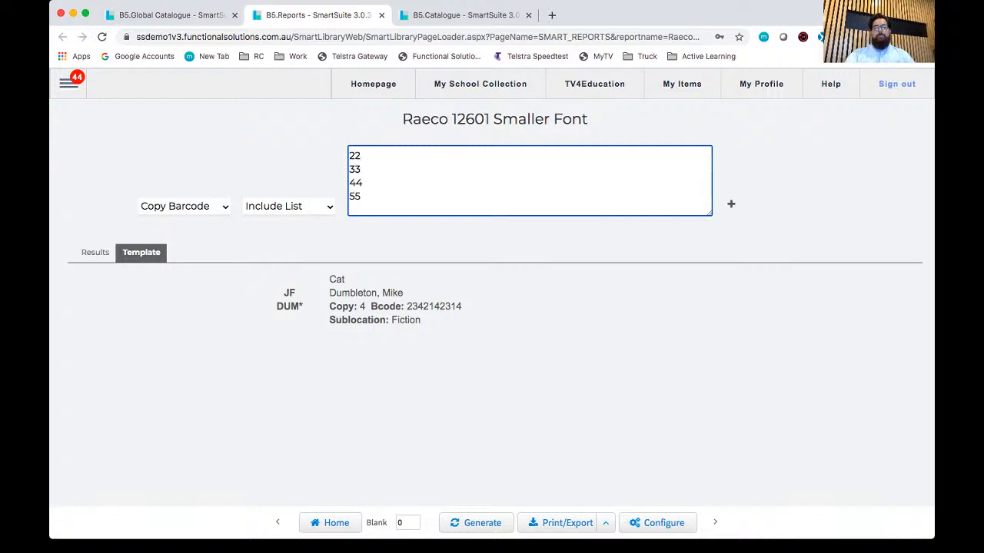
scroll(529, 180, "up", 1)
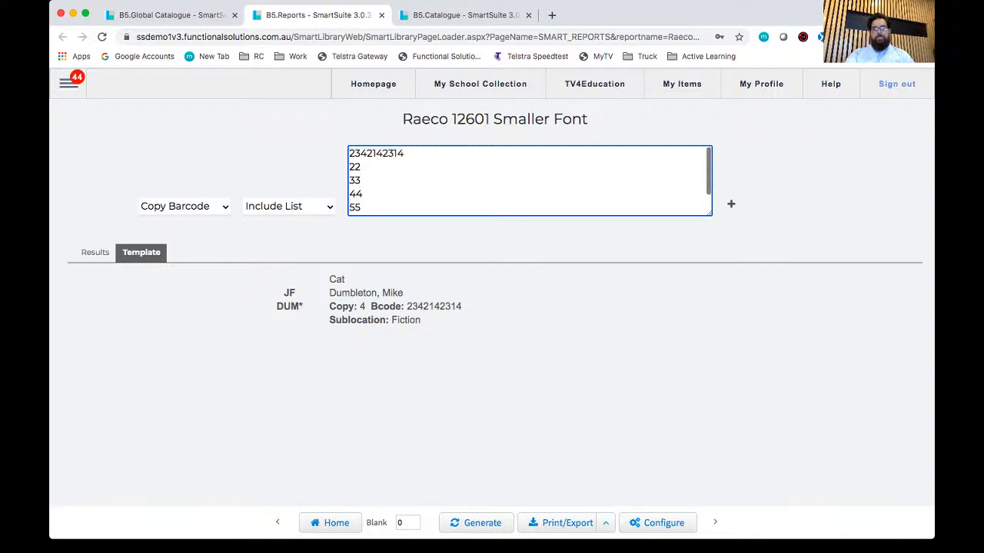
scroll(529, 181, "down", 1)
scroll(530, 180, "up", 1)
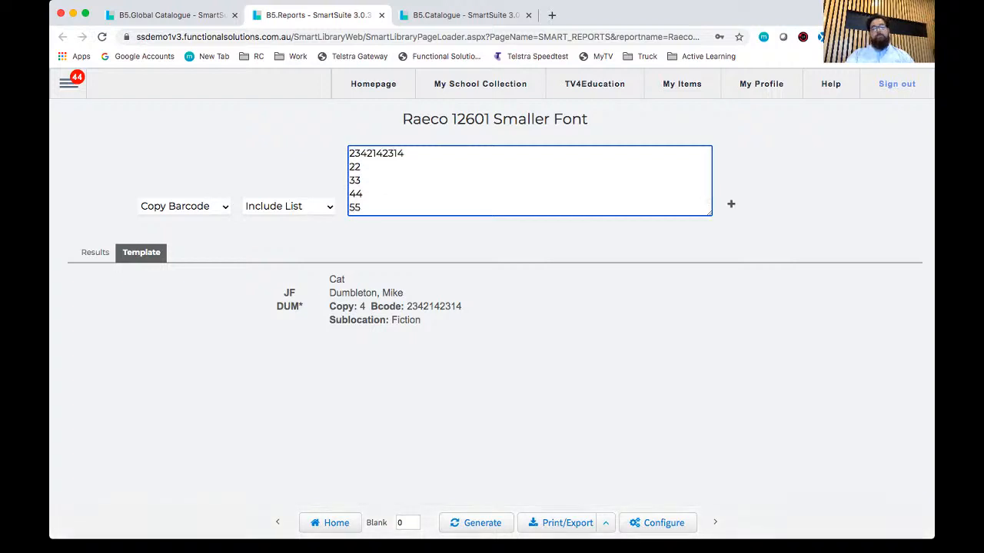
left_click(476, 524)
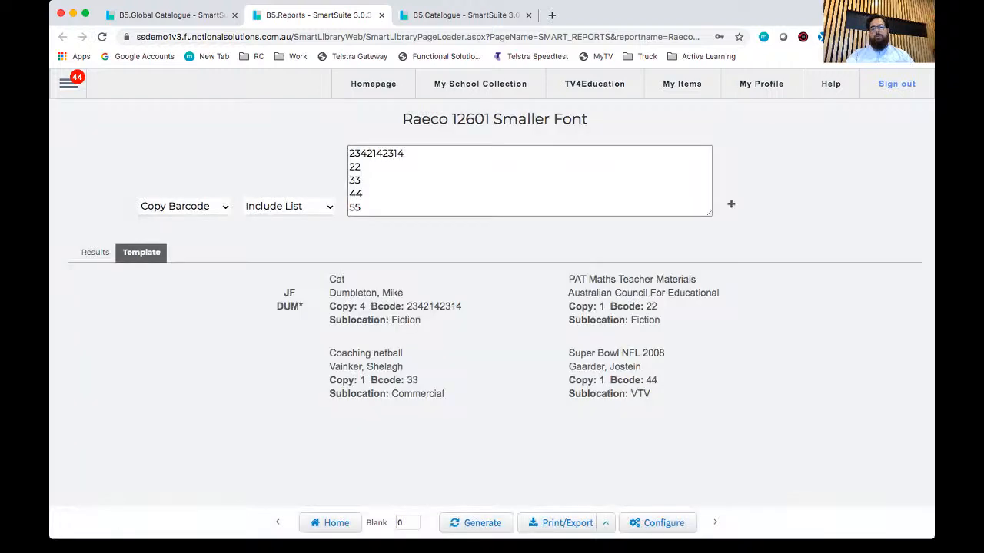
scroll(492, 307, "down", 2)
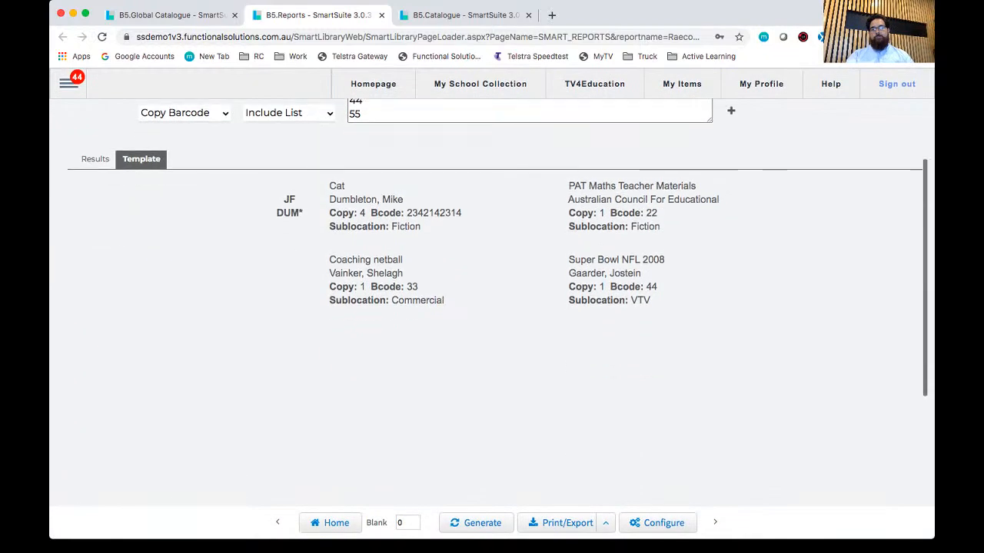
scroll(492, 308, "up", 2)
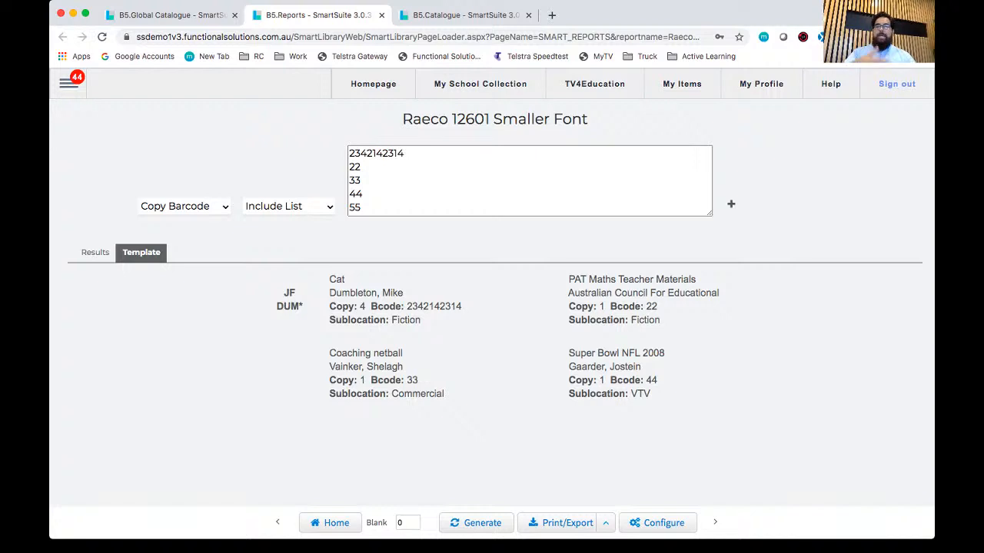
Step: Set the number of blank labels to 3 and regenerate the spine label sheet
double_click(401, 522)
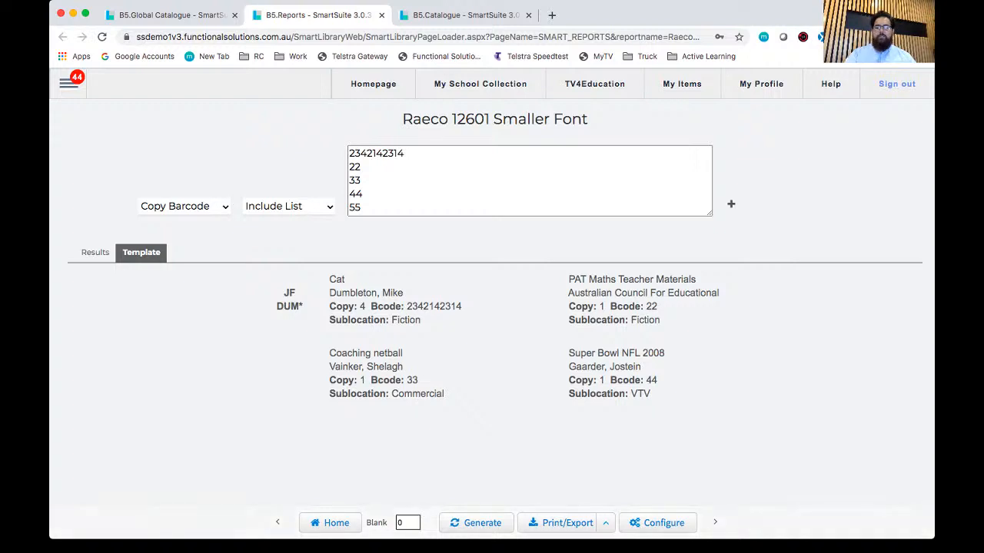
type("8")
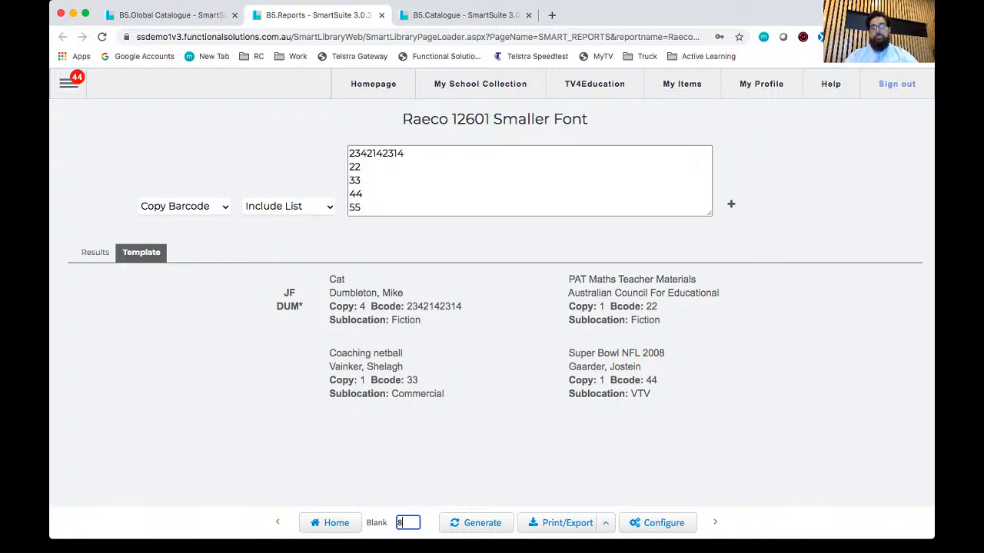
key("BackSpace")
type("3")
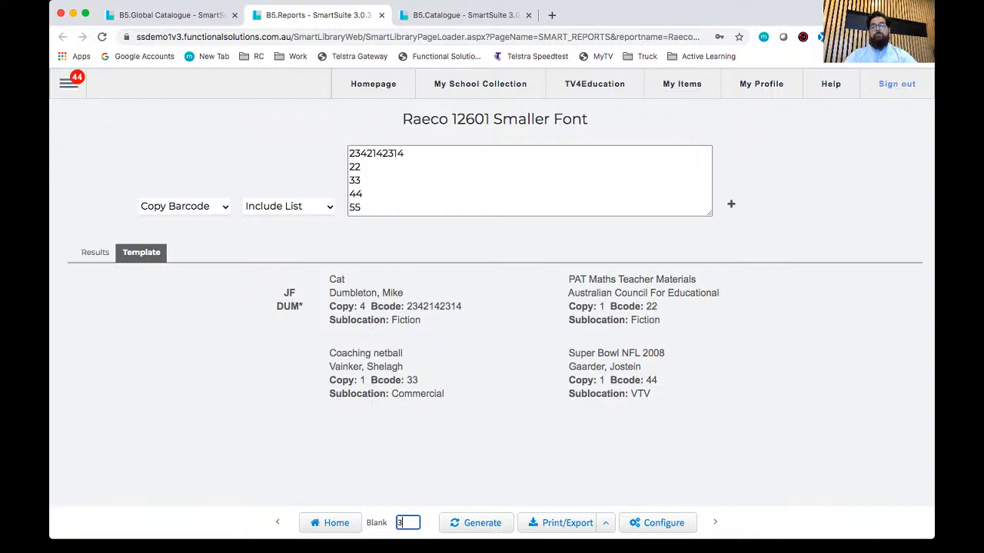
key("Return")
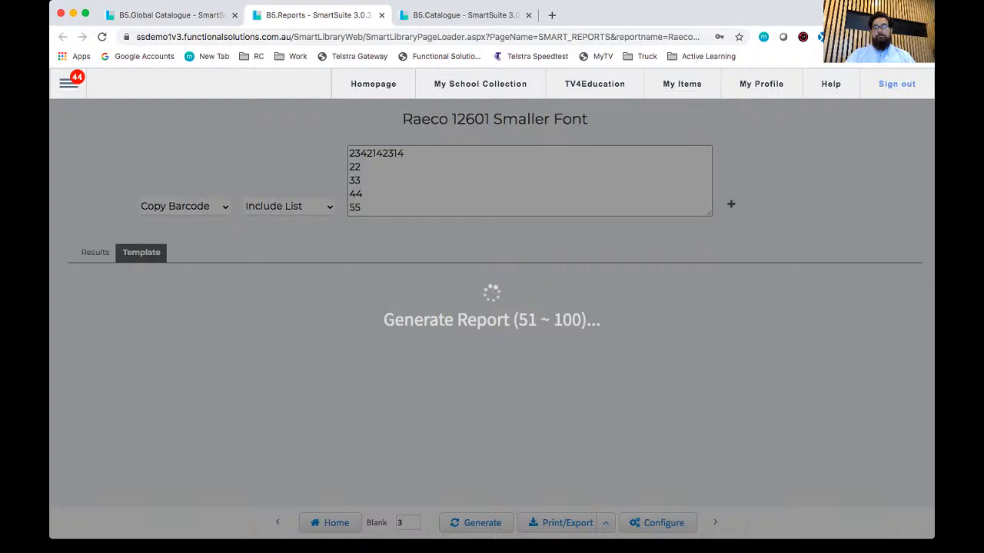
scroll(492, 308, "down", 3)
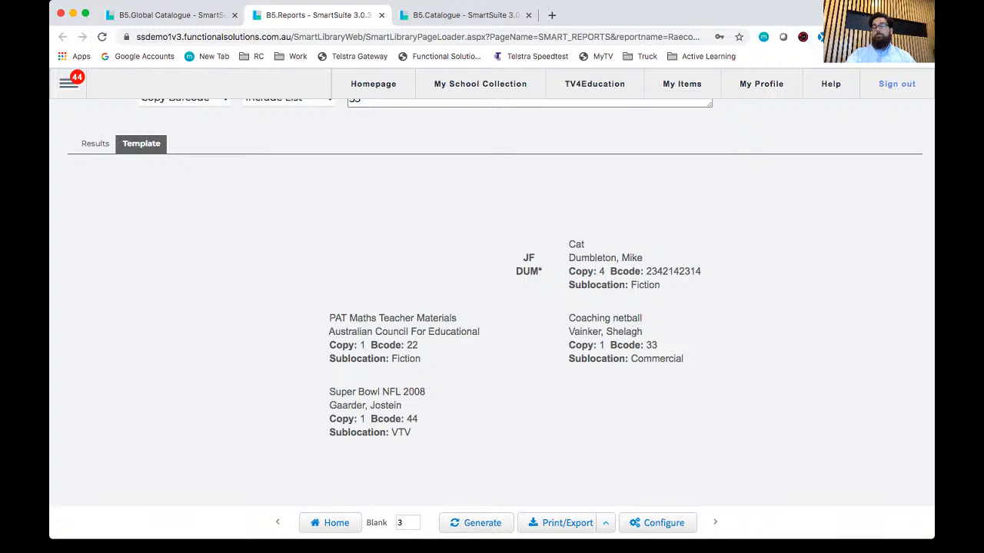
scroll(492, 307, "up", 1)
scroll(492, 307, "up", 2)
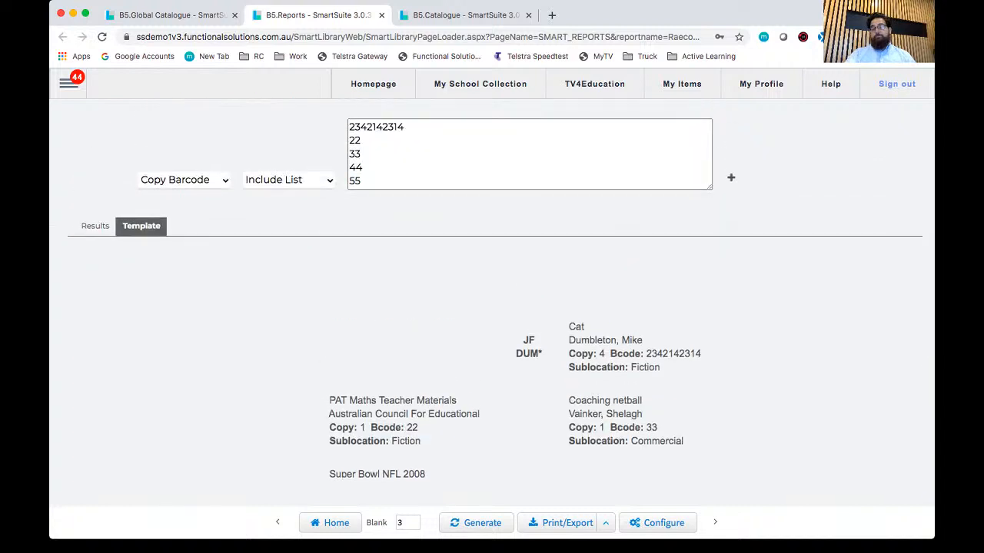
Step: Export the spine label report as a PDF
scroll(491, 307, "down", 1)
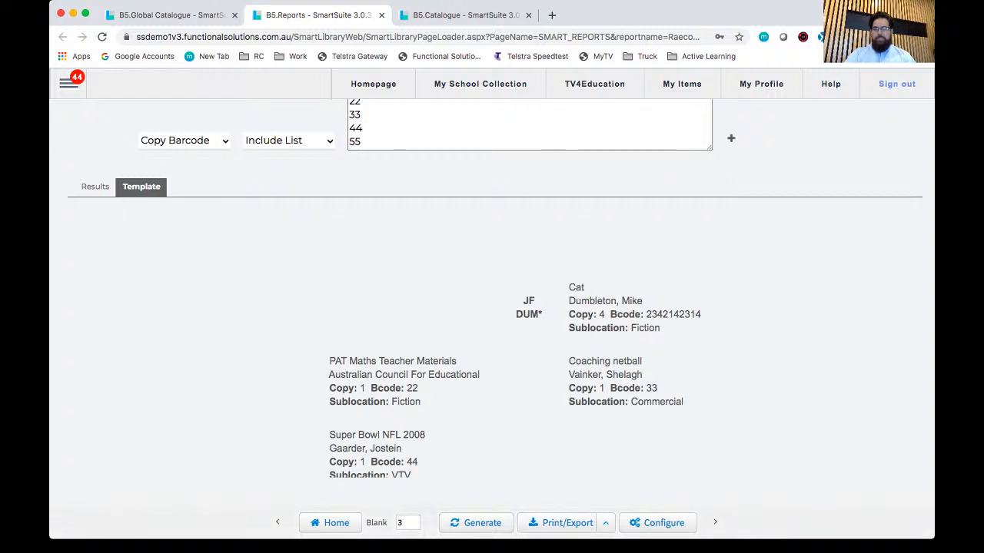
left_click(606, 523)
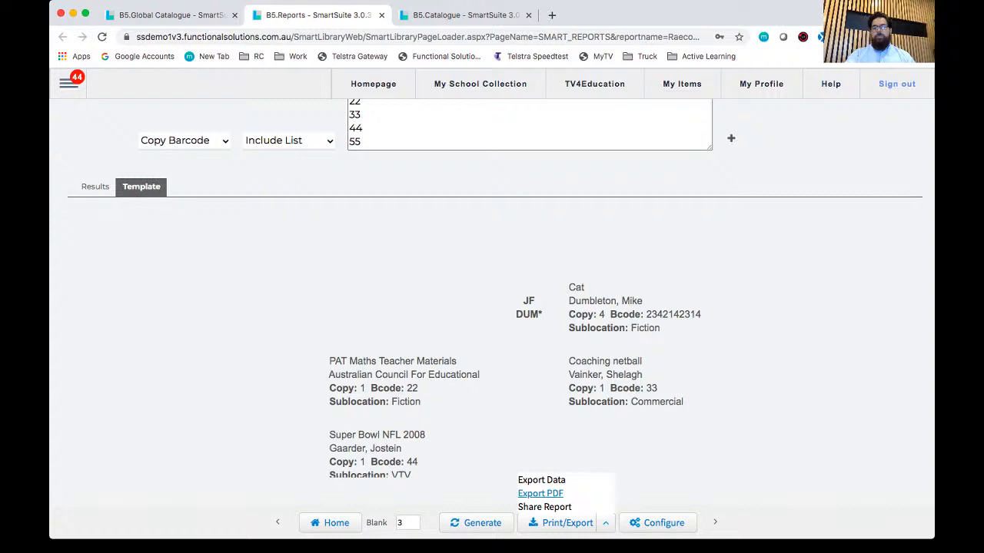
left_click(540, 494)
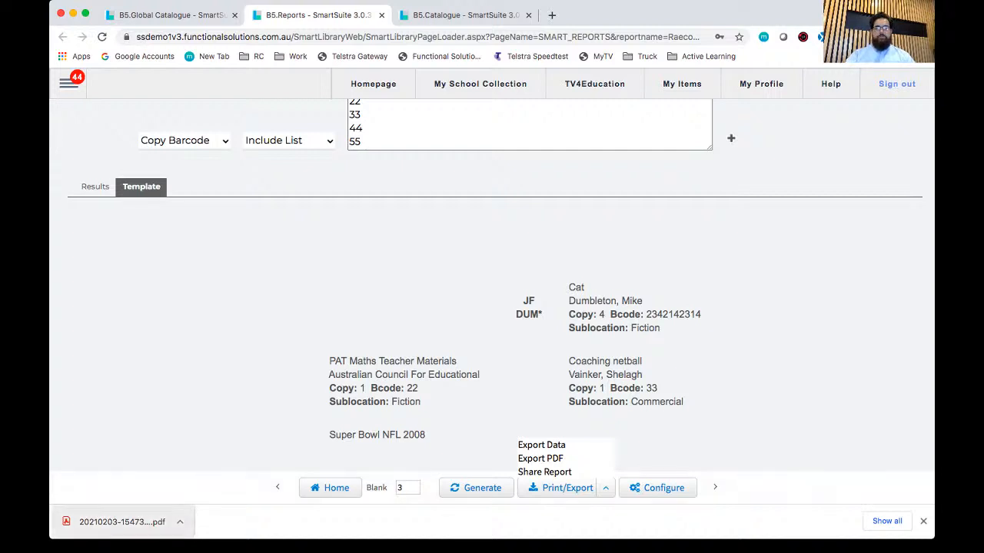
Step: Check the exported spine label PDF, and close it along with the label report and the Cat title editor
left_click(122, 522)
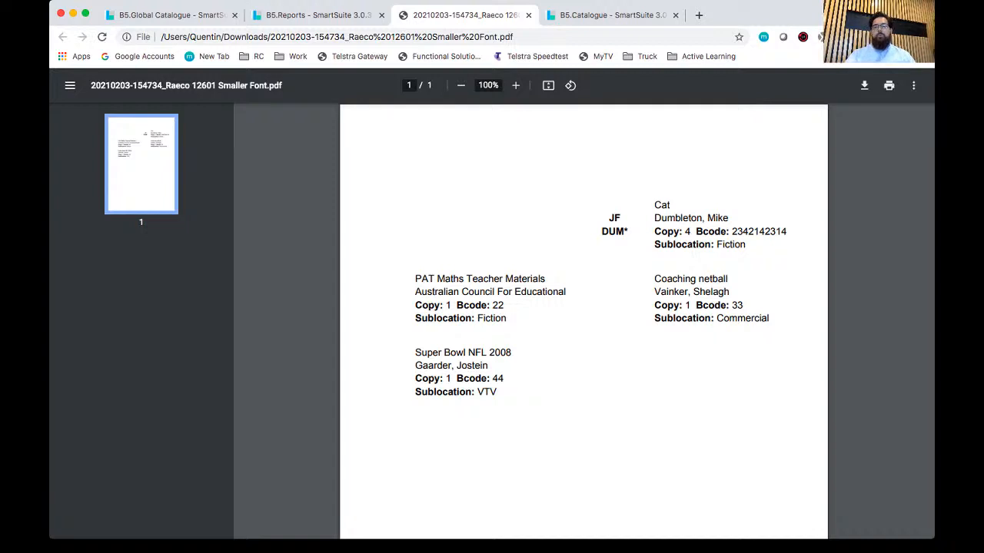
left_click(528, 14)
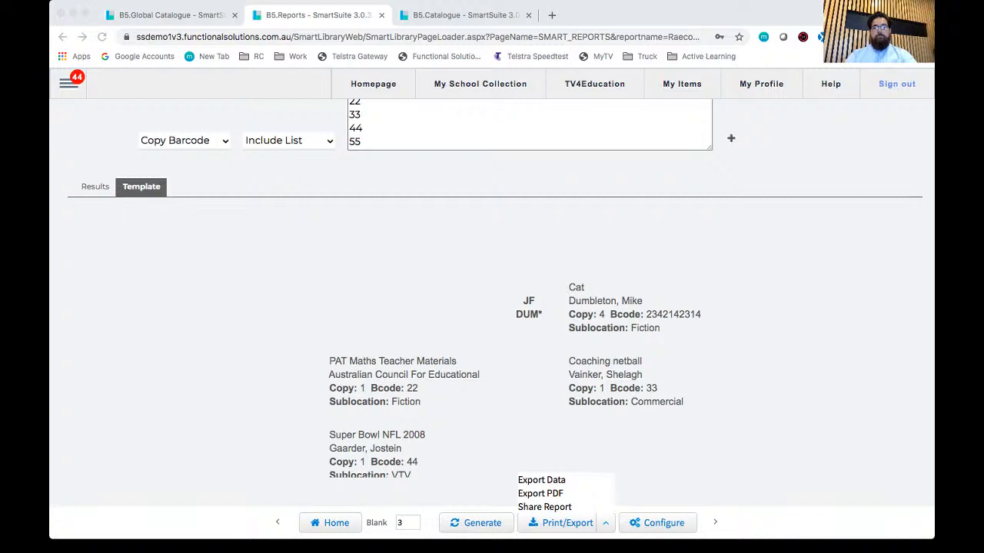
scroll(492, 307, "up", 2)
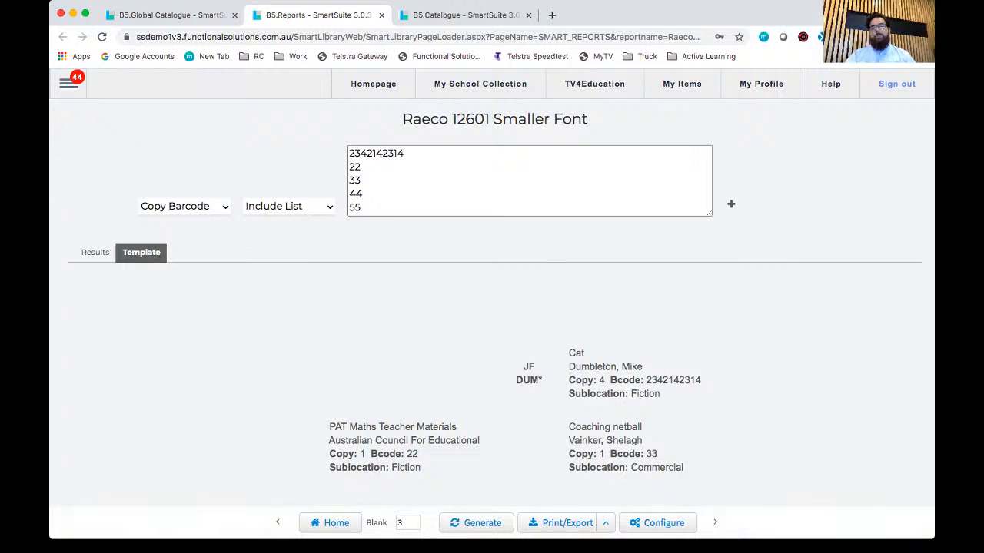
left_click(381, 14)
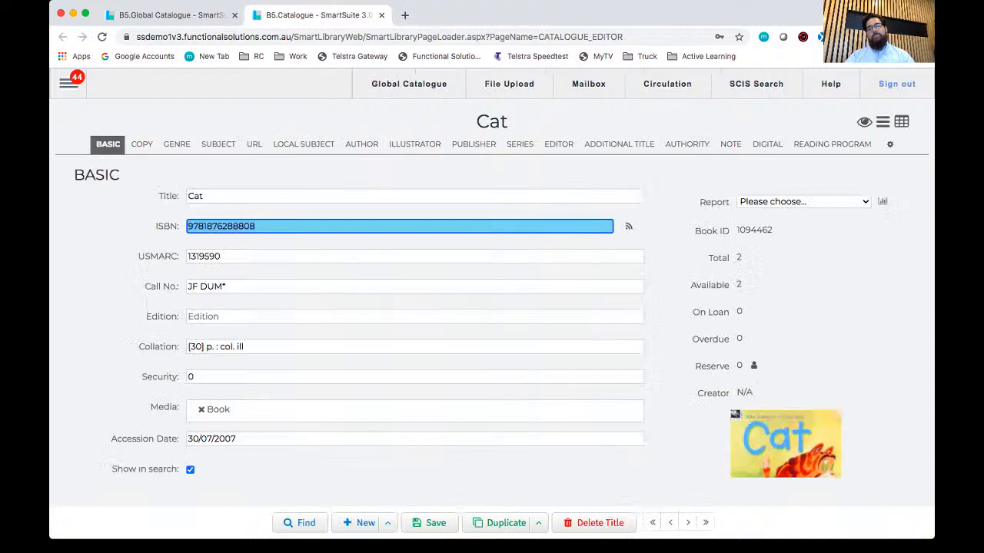
left_click(381, 15)
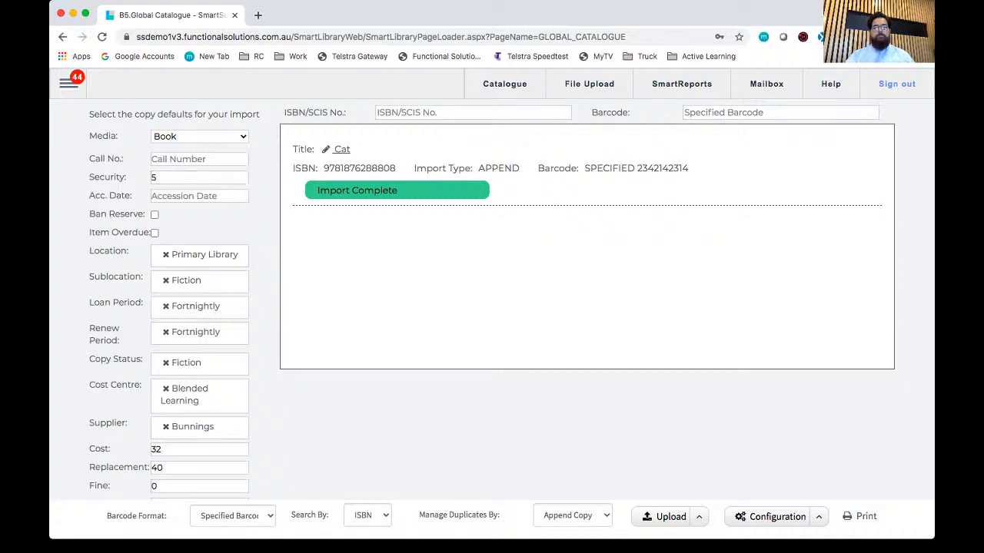
Step: Open the Circulation page, look at its return mode and go back to loan mode
left_click(68, 82)
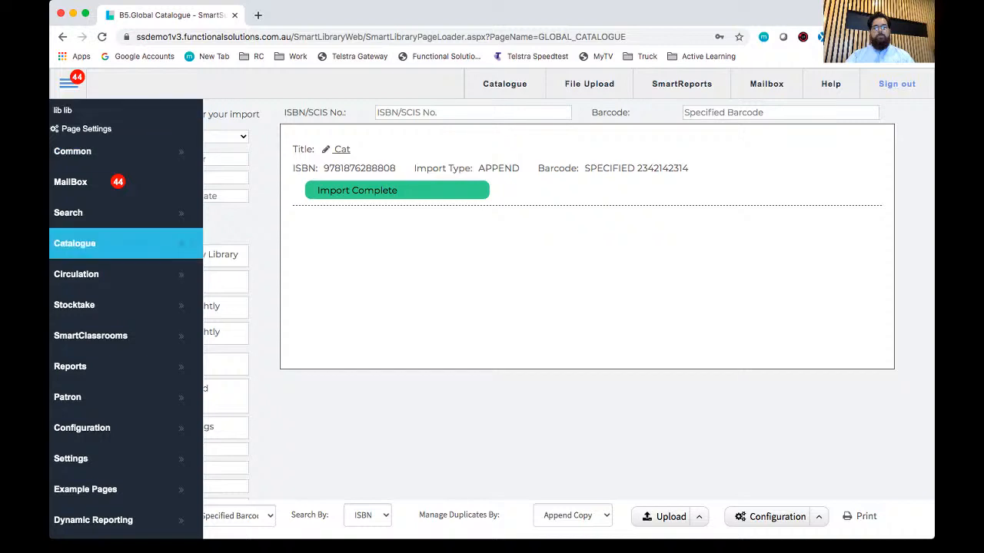
mouse_move(126, 275)
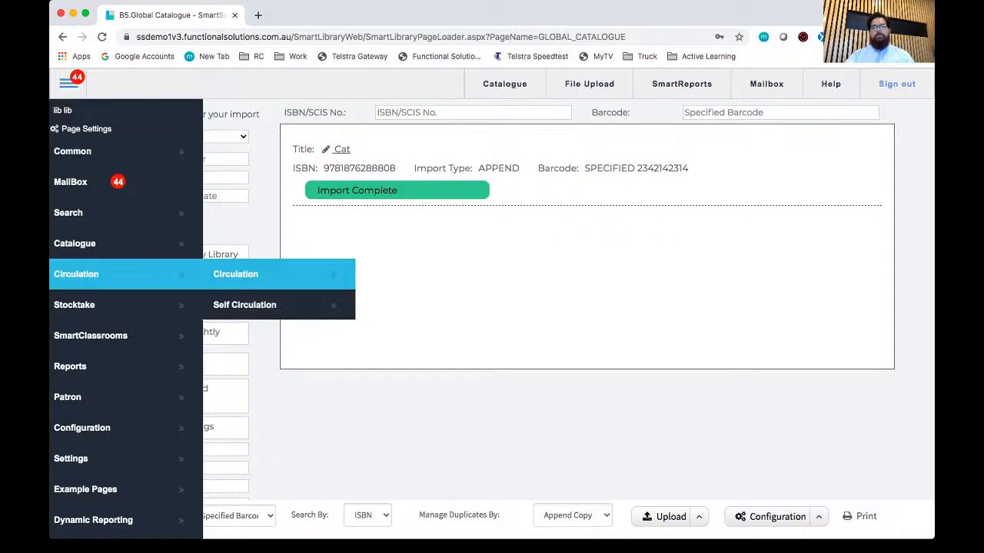
left_click(236, 275)
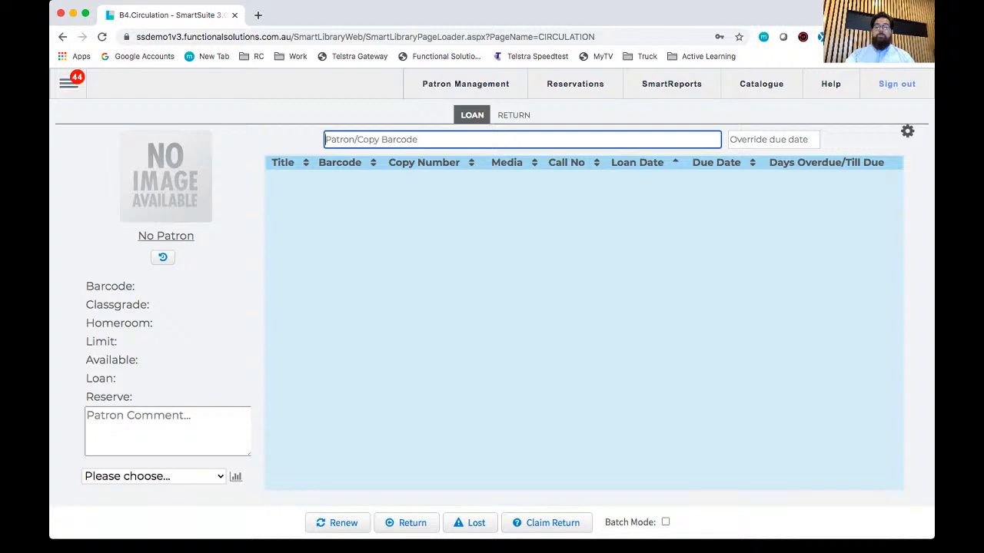
left_click(514, 115)
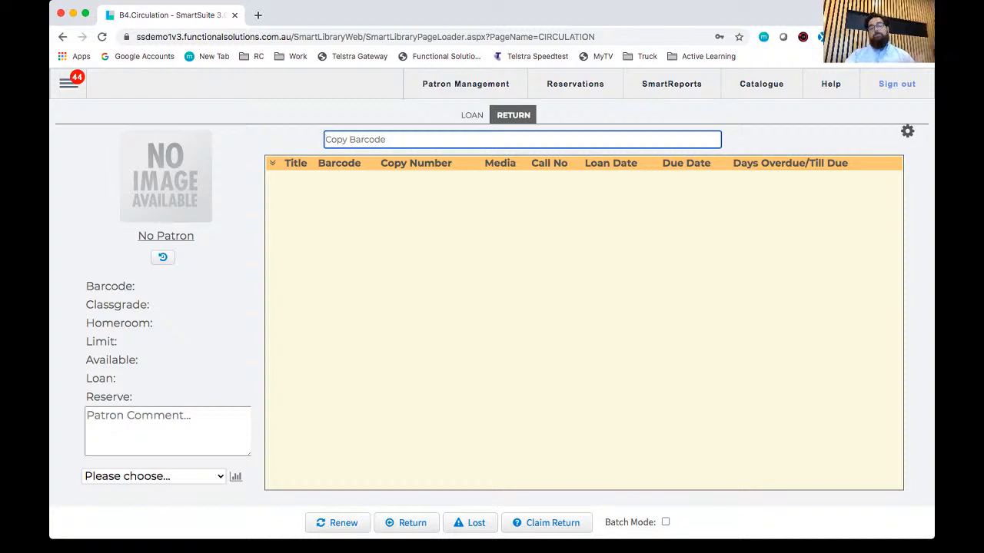
left_click(472, 115)
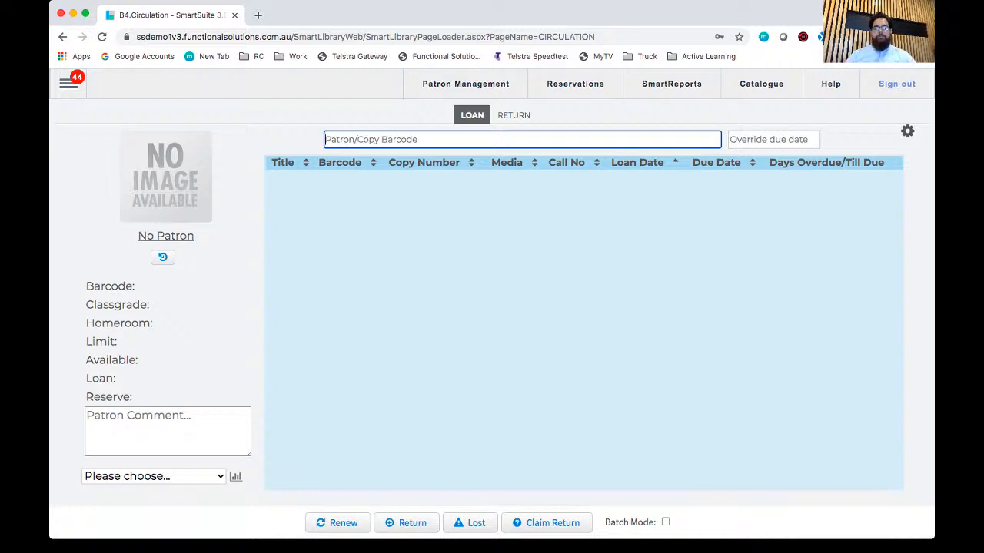
Step: Search for the patron by partial first name, load the first matching record and accept the circulation warnings after reading them
type("quen")
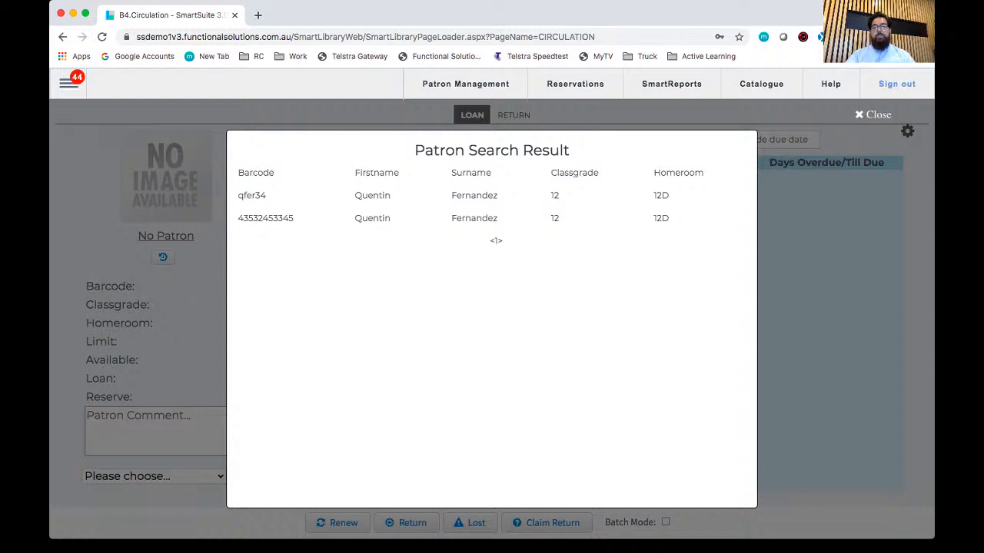
left_click(373, 195)
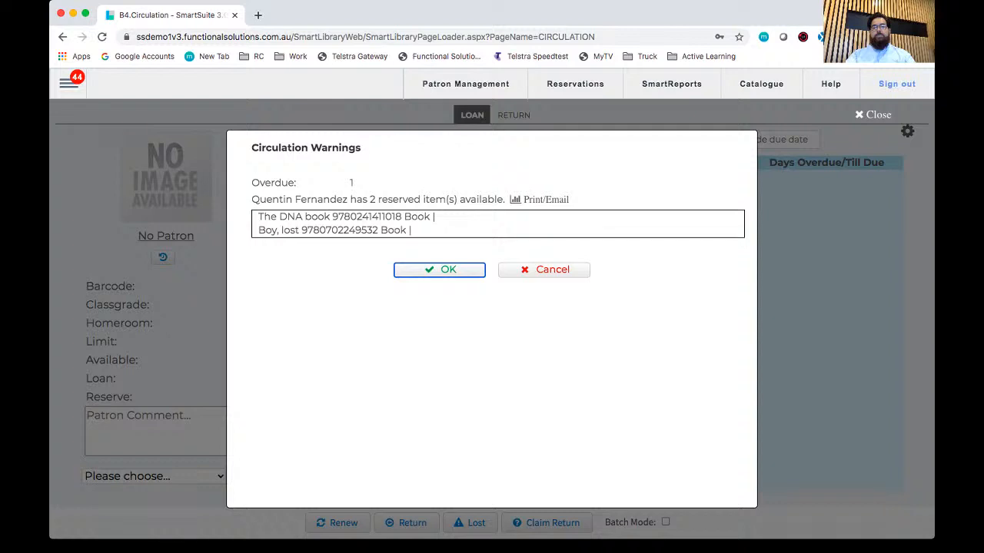
triple_click(272, 200)
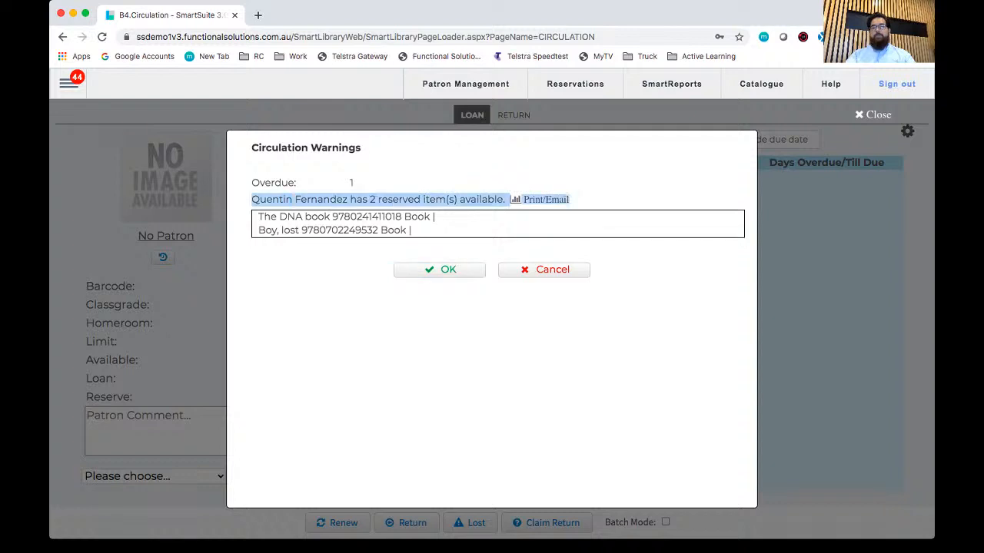
left_click(272, 199)
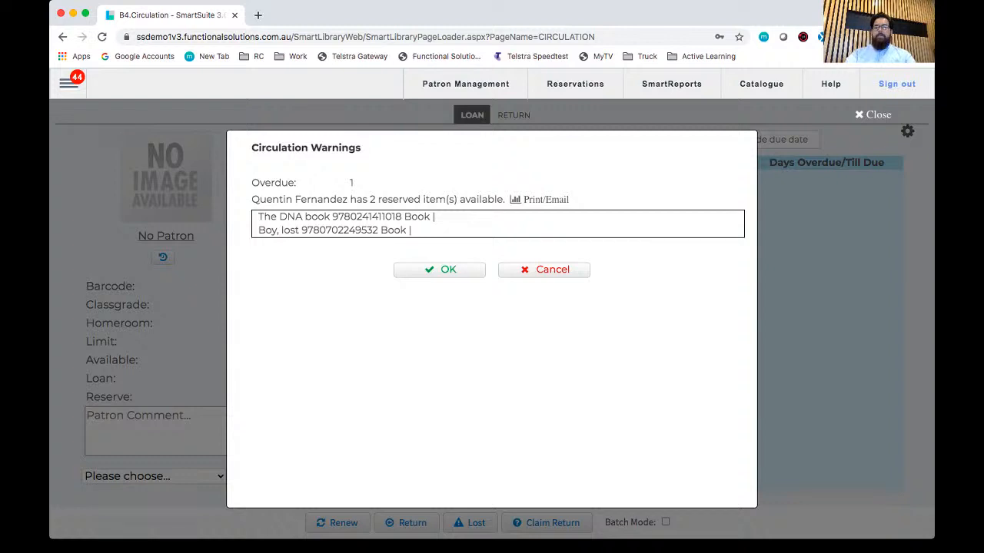
left_click_drag(264, 217, 412, 231)
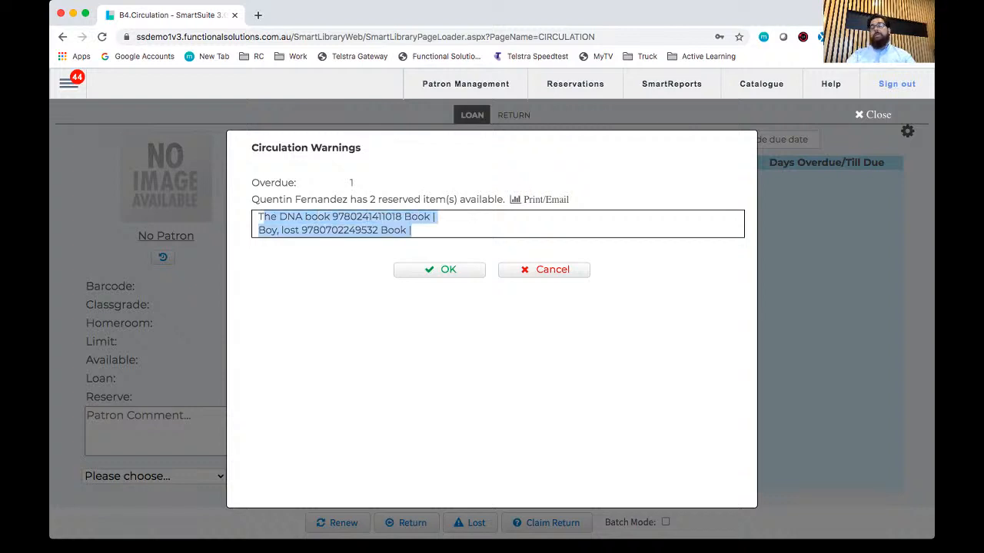
left_click_drag(270, 183, 353, 183)
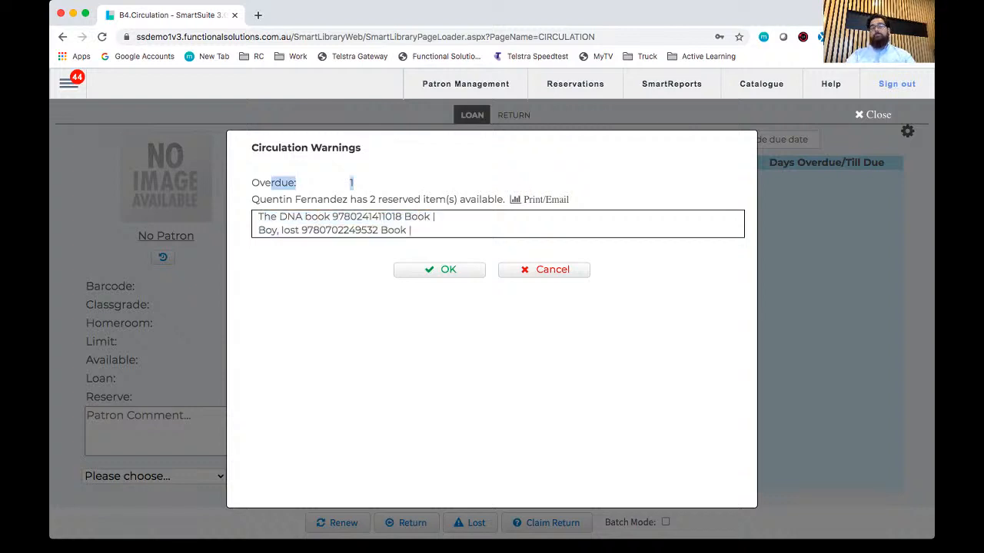
left_click(355, 183)
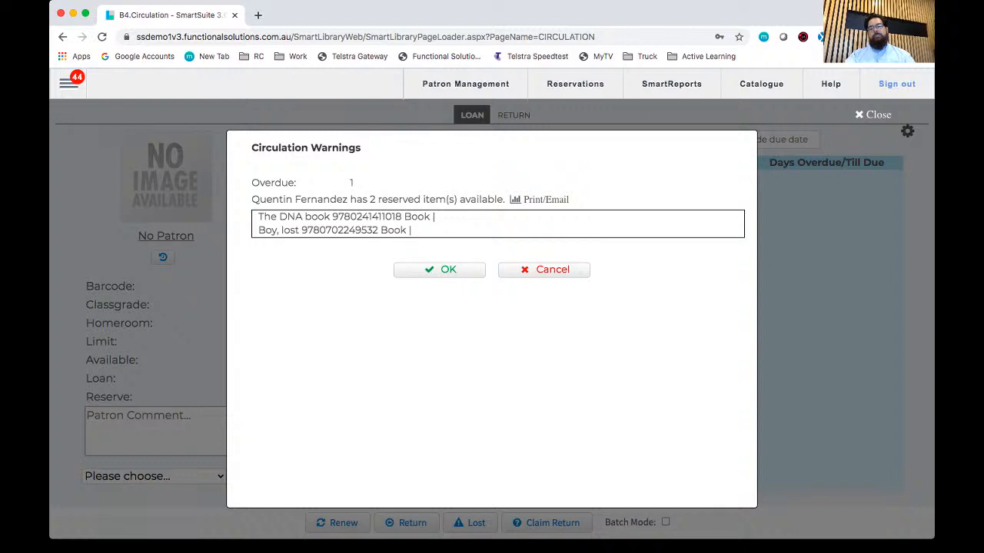
key("Return")
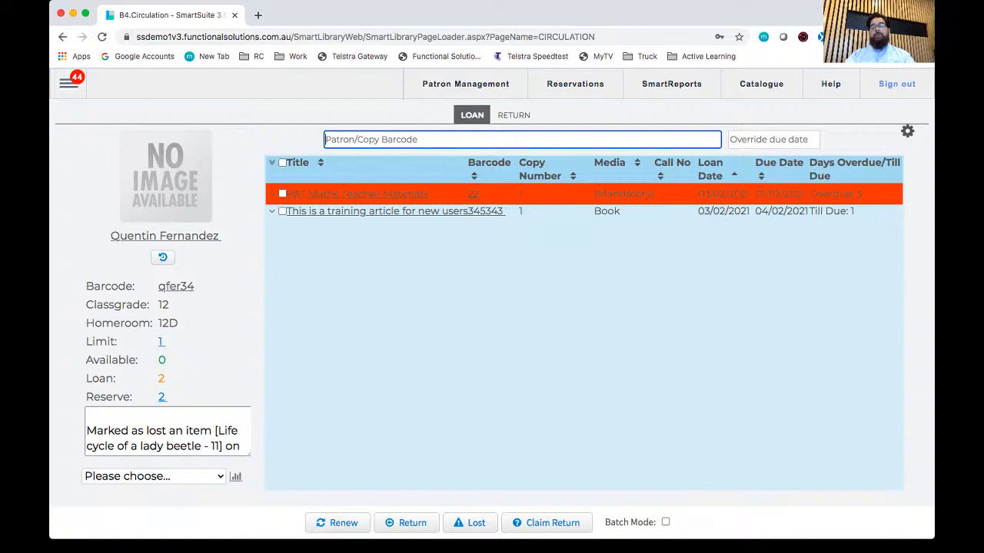
Step: Loan copy barcode 33, Coaching netball, to the patron, overriding the circulation warnings and breaking the kit
left_click_drag(99, 359, 129, 359)
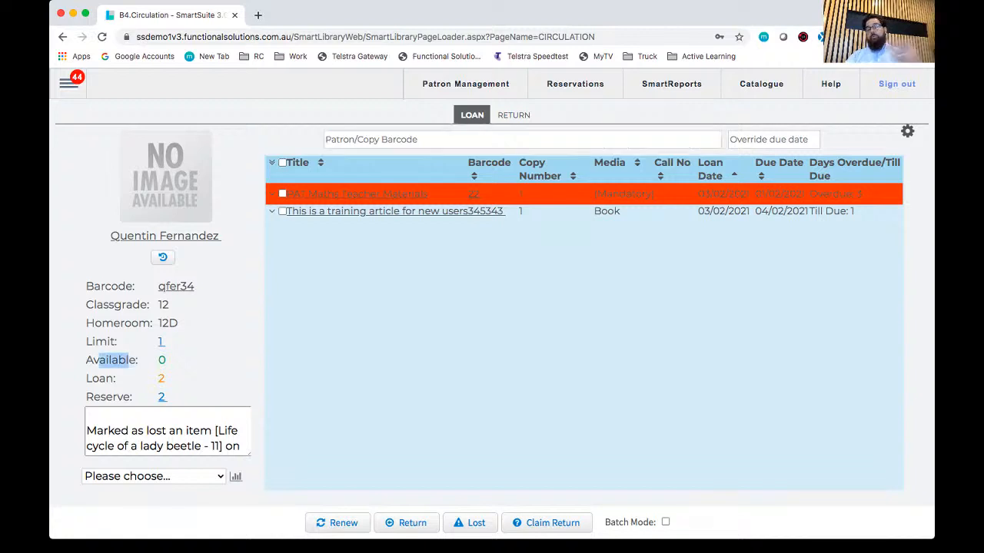
left_click(128, 359)
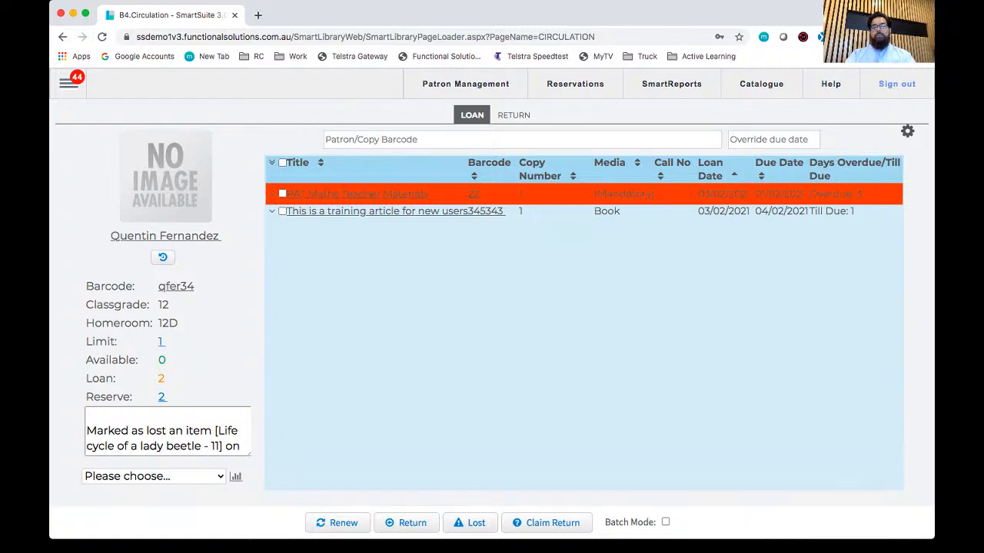
left_click(523, 139)
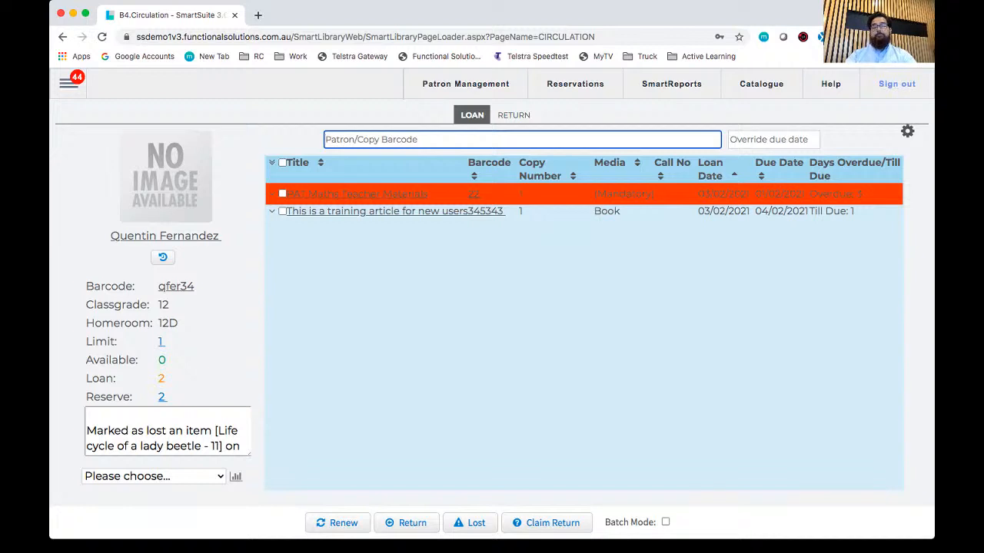
type("33")
key("Return")
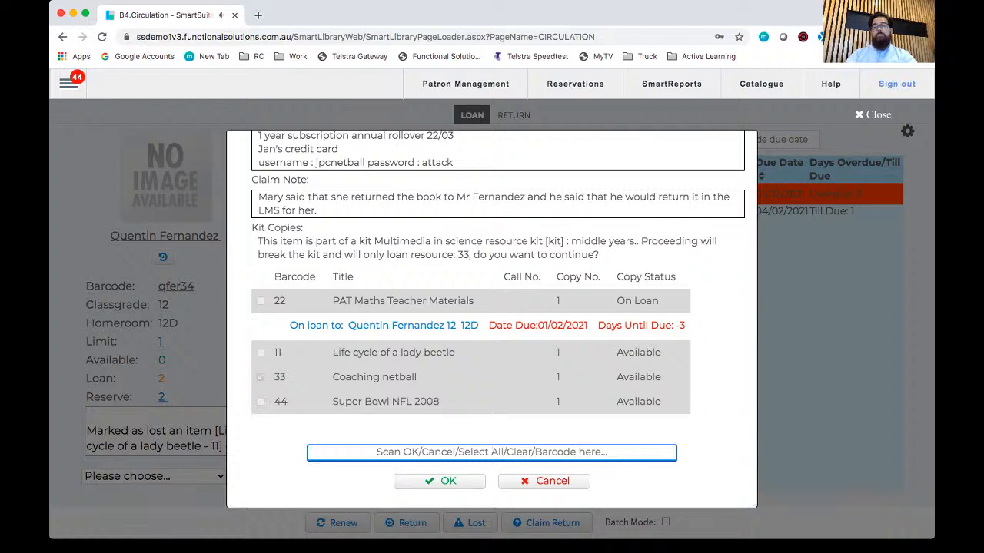
scroll(492, 319, "up", 2)
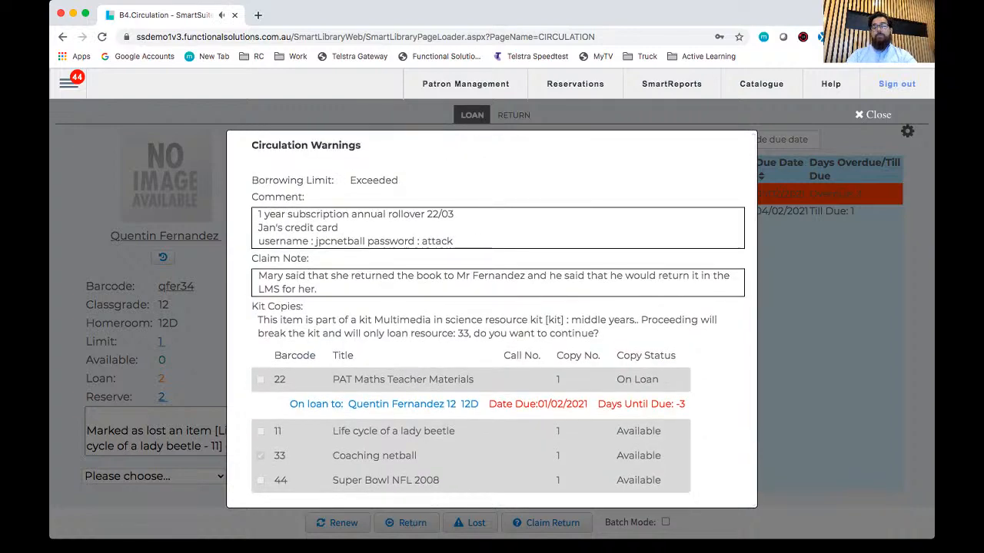
scroll(492, 452, "down", 2)
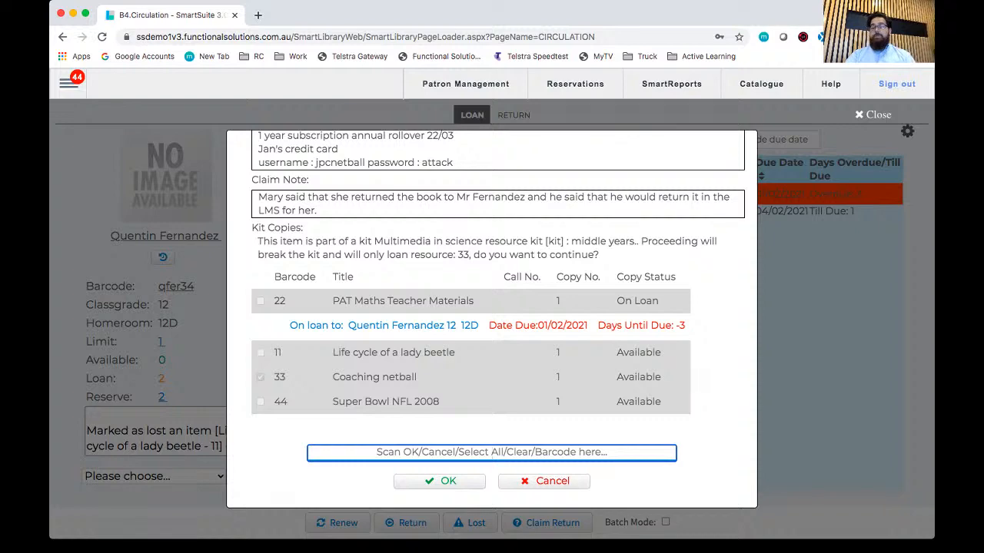
scroll(492, 319, "up", 2)
scroll(492, 319, "down", 2)
left_click(439, 480)
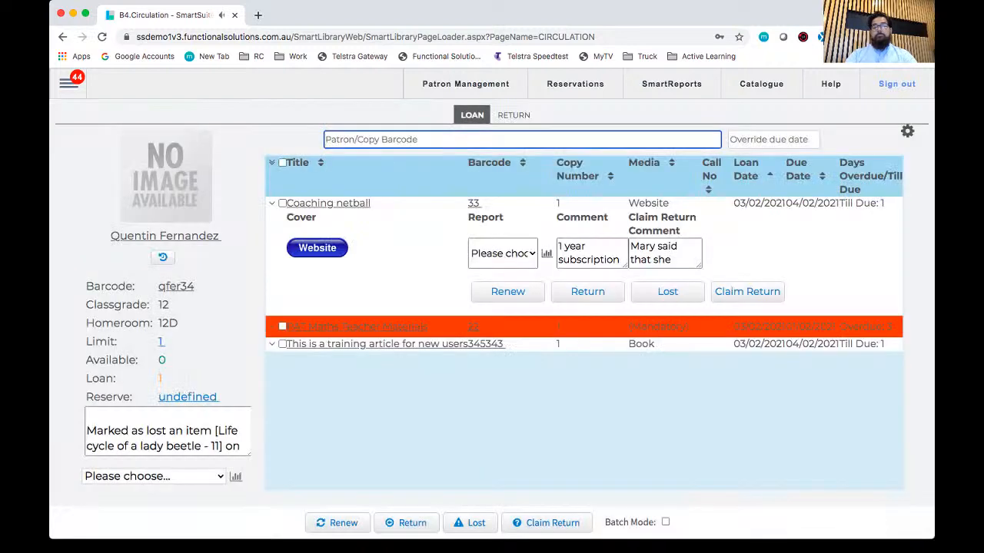
Step: Loan copy barcode 444 to the patron, overriding the borrowing limit
type("444")
key("Return")
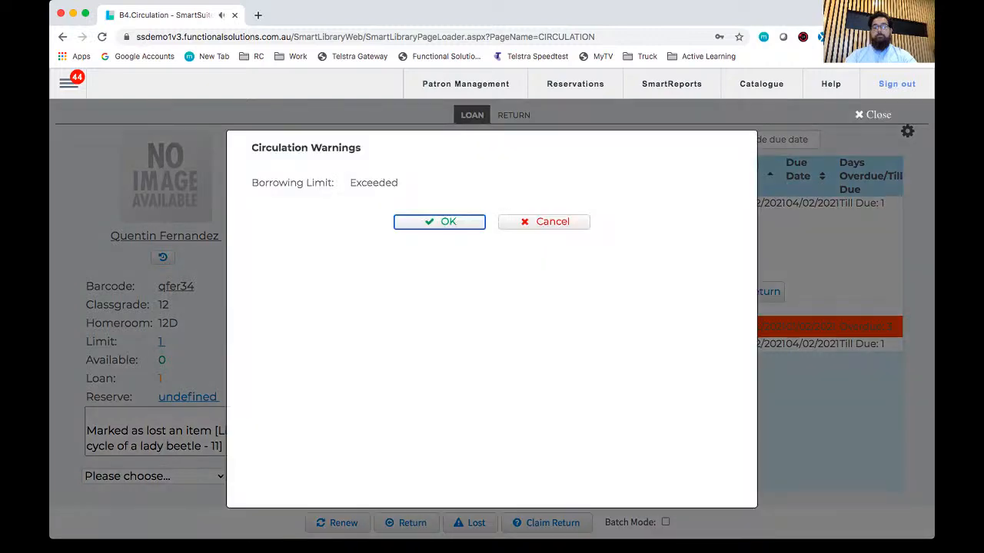
key("Return")
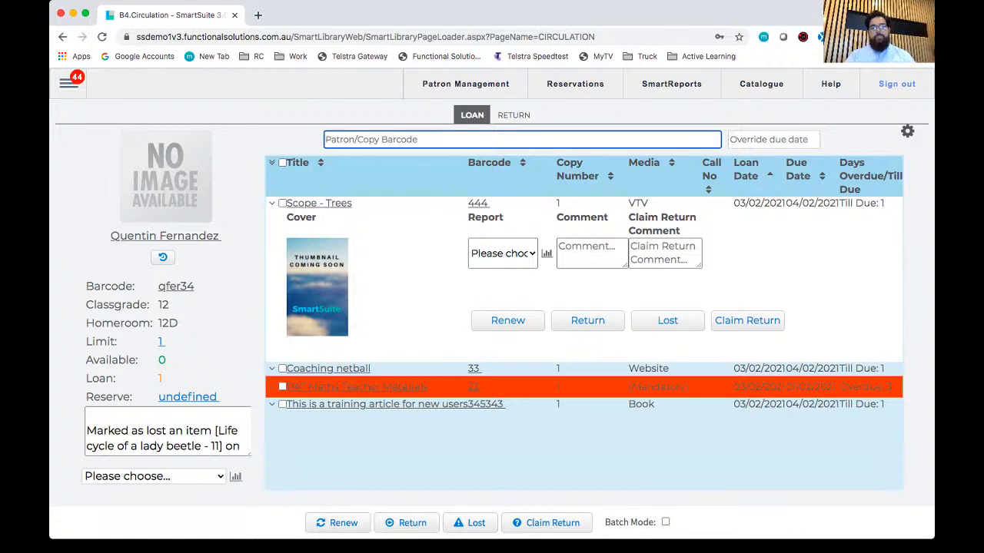
Step: Try to loan copy barcode 55 to the patron
type("55")
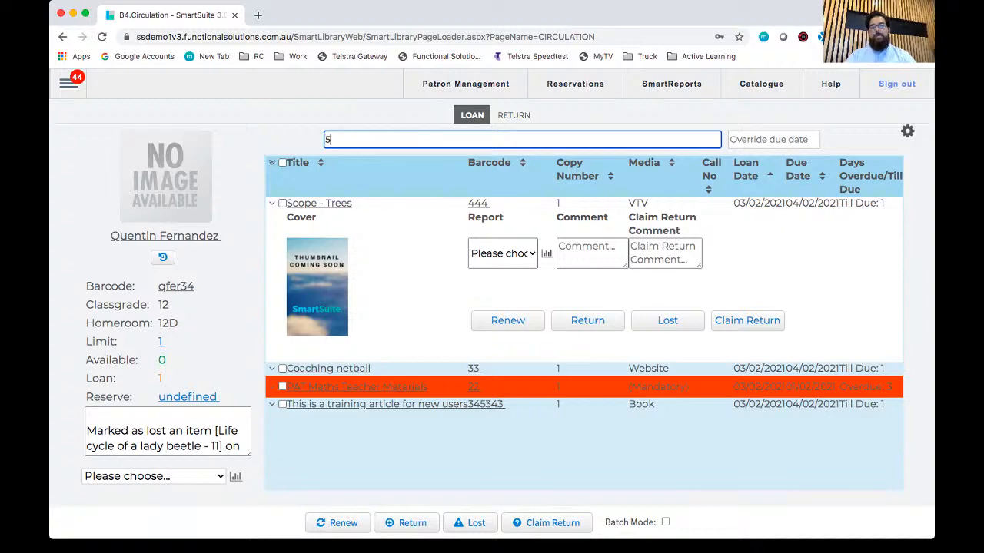
key("Return")
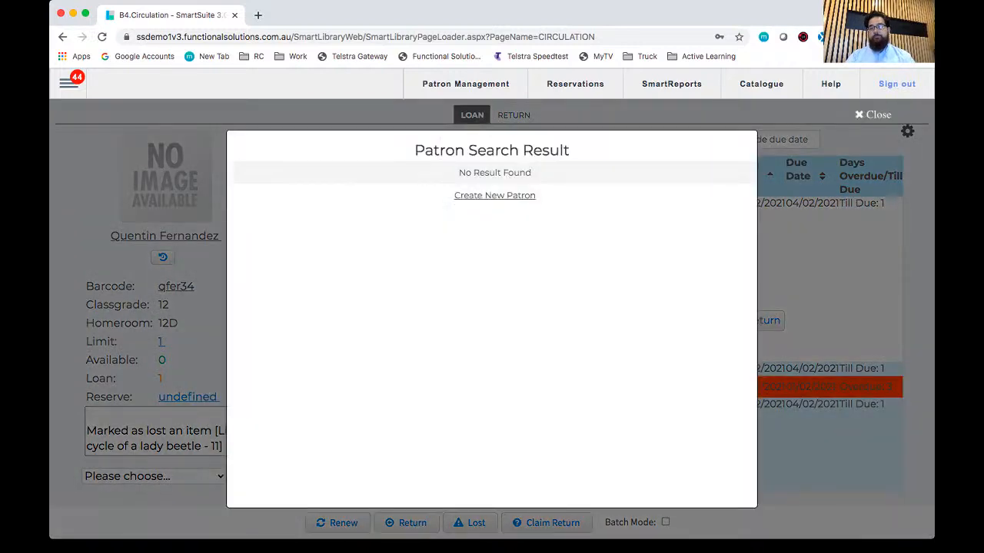
key("Escape")
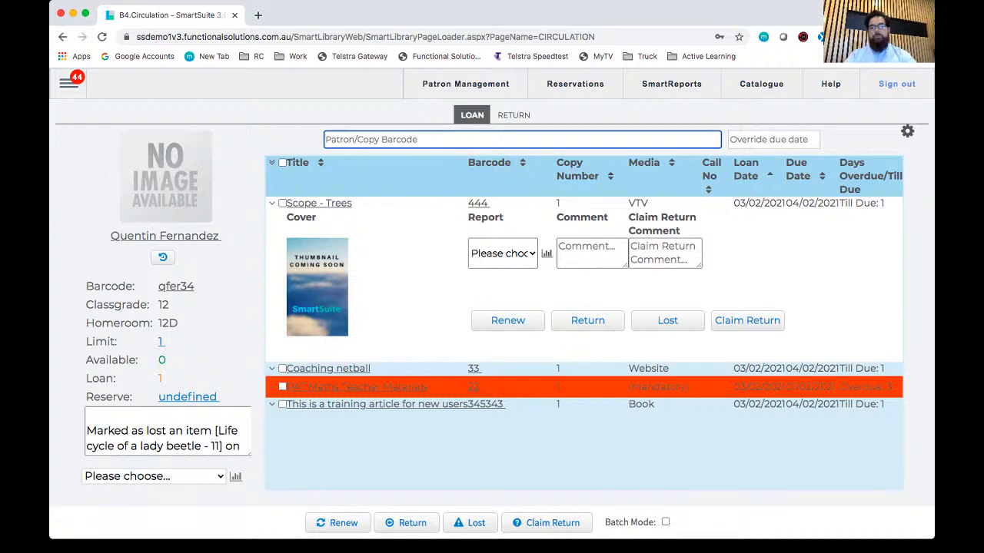
Step: Loan copy barcode 555 to the patron, overriding the borrowing limit, and collapse the new loan's details
type("555")
key("Return")
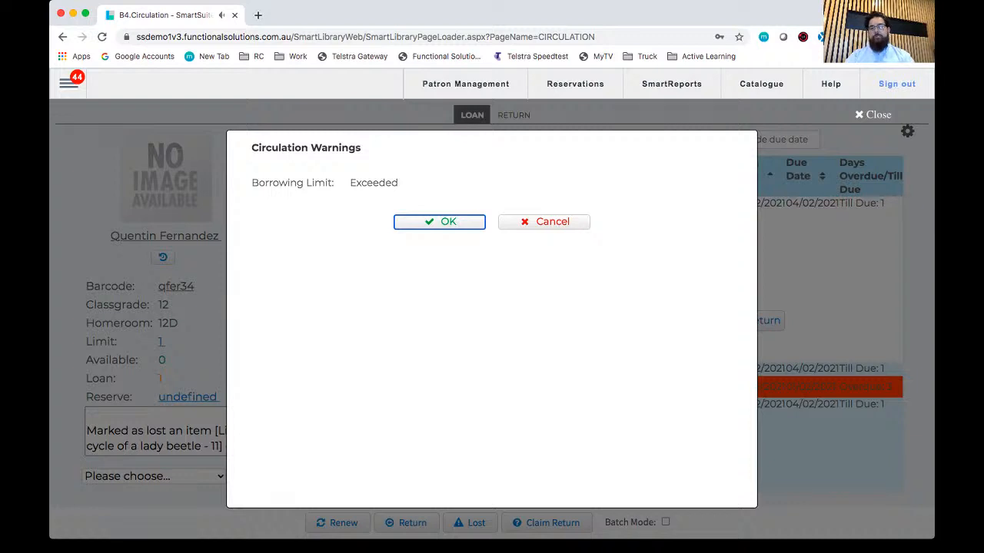
key("Return")
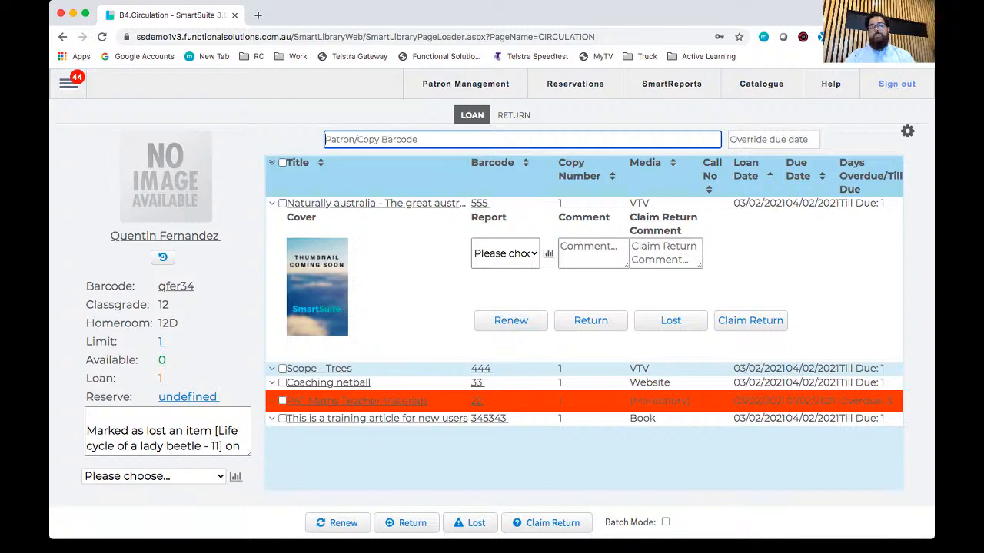
left_click(272, 204)
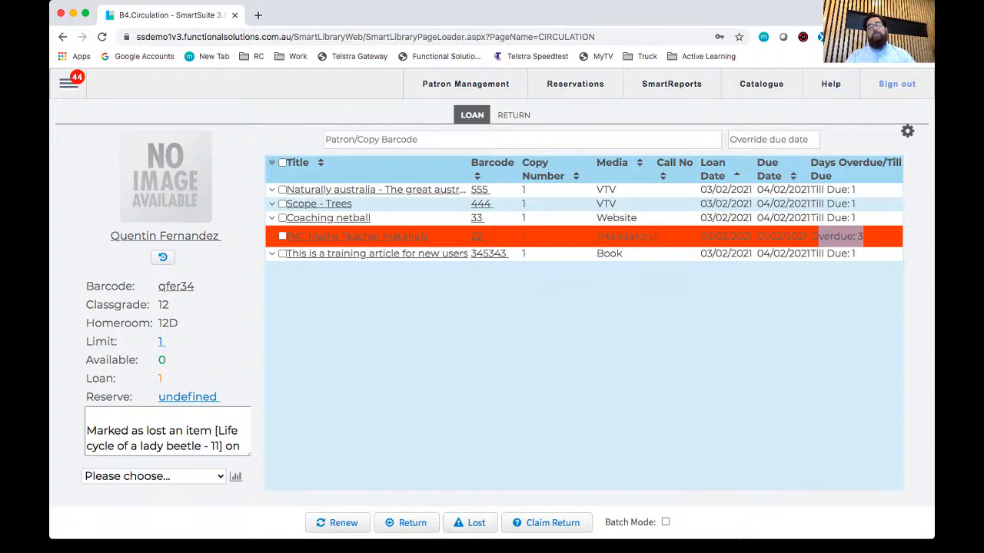
left_click(523, 139)
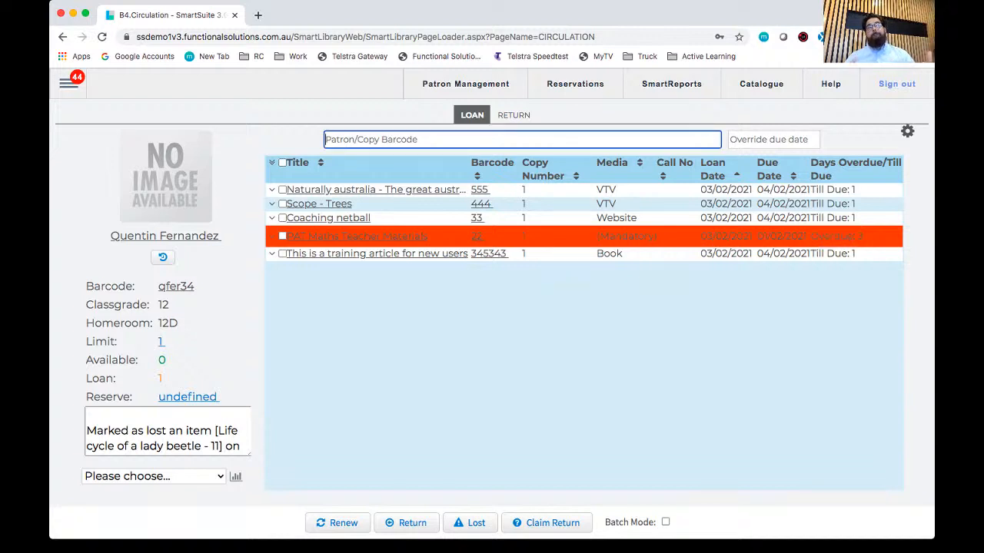
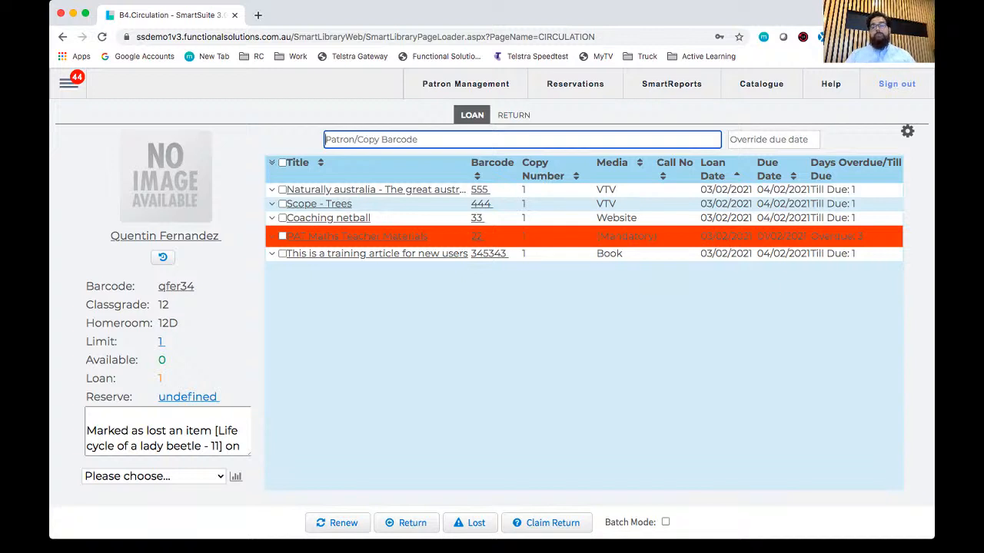
Step: Return copies 555, 444 and 33 in Circulation, accepting the circulation warnings for Coaching netball
left_click(514, 115)
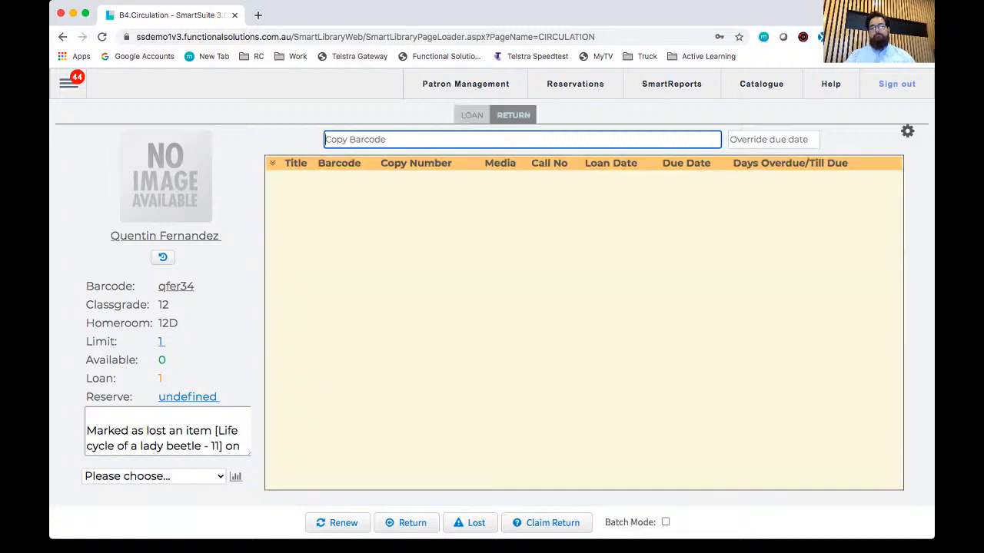
type("55")
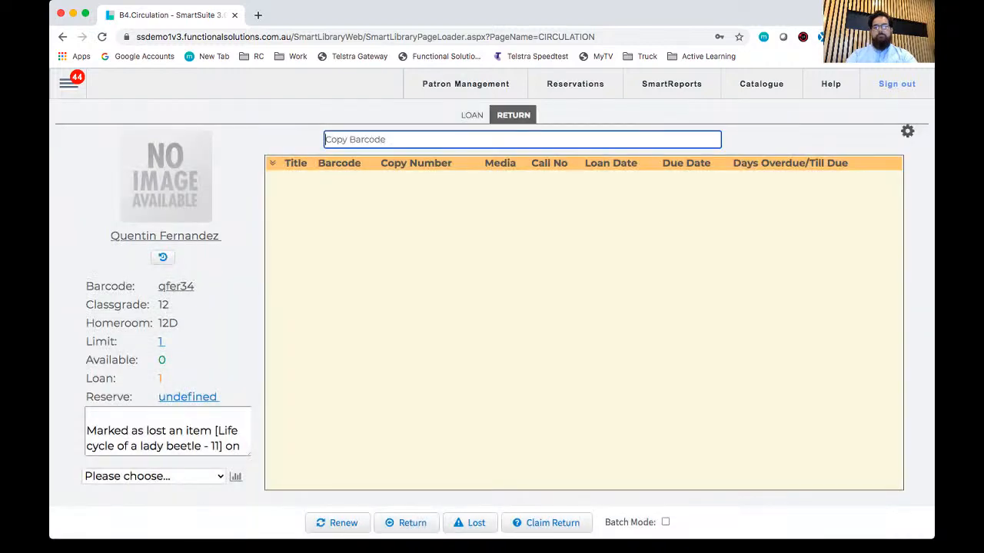
type("555")
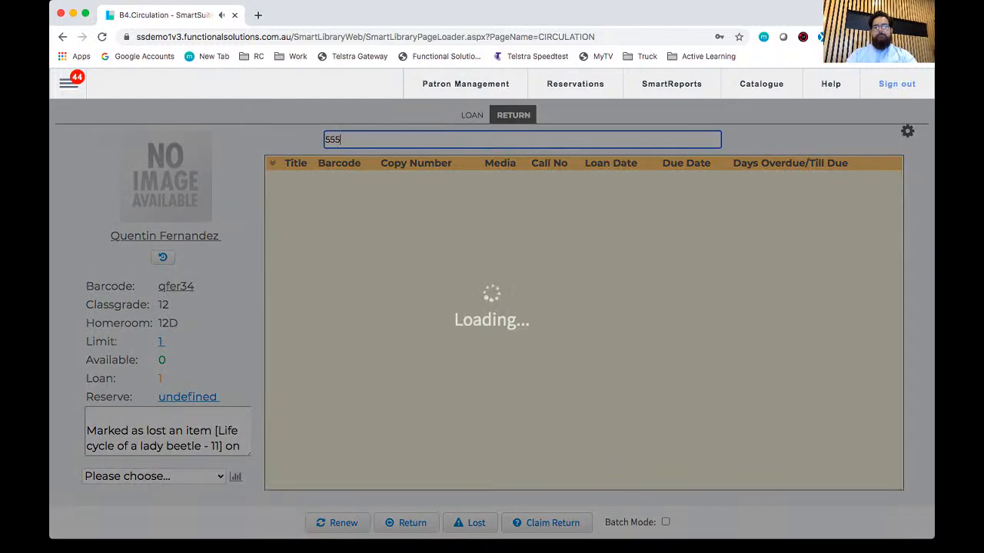
type("444")
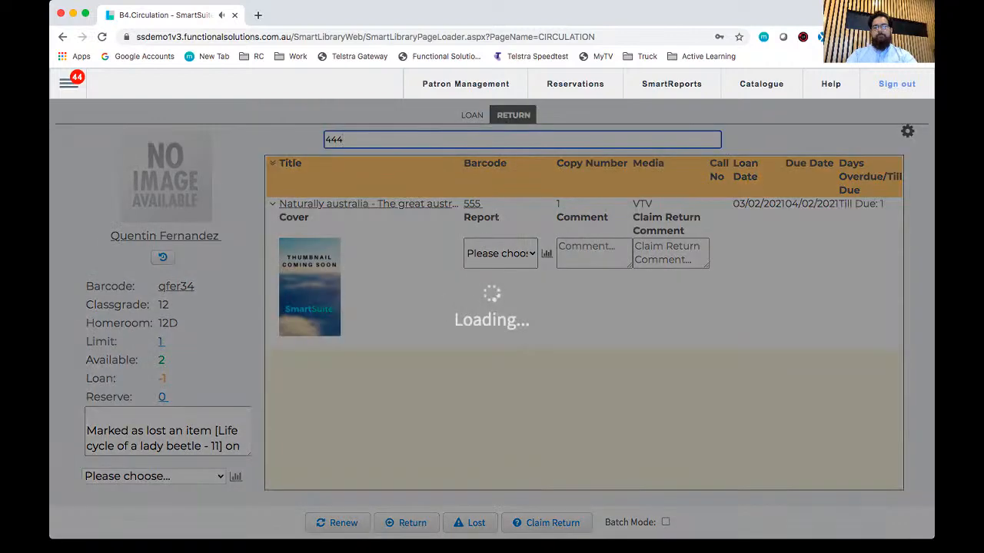
type("33")
key("Return")
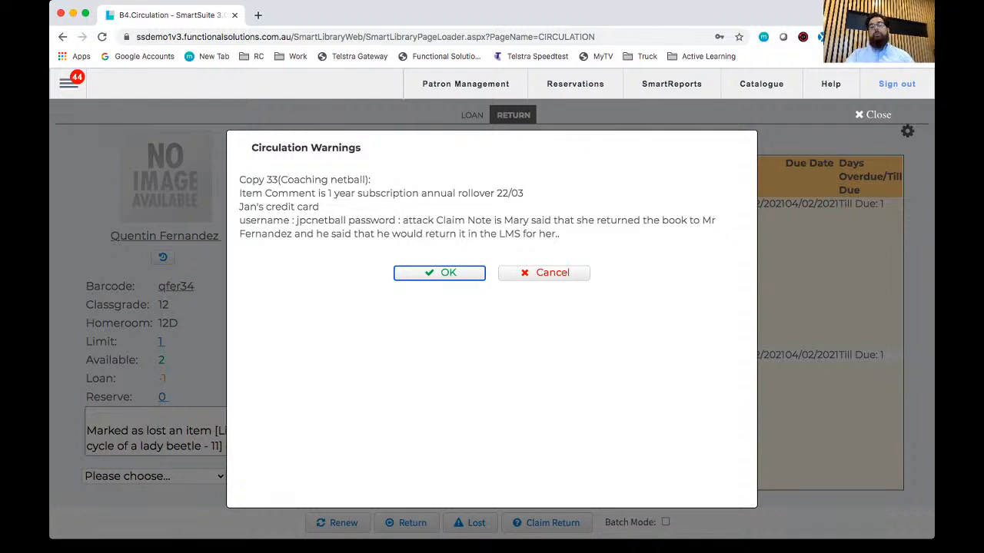
key("Return")
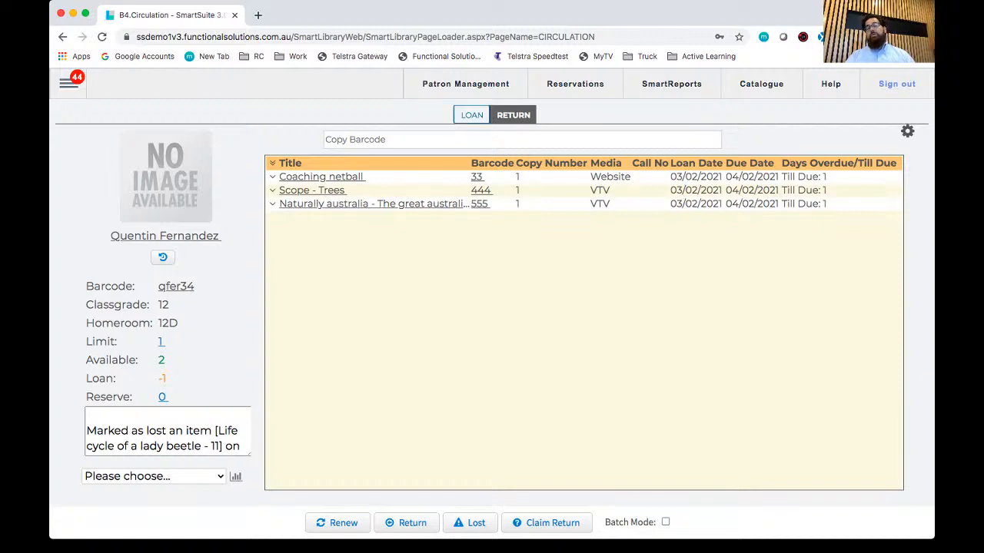
Step: Switch Circulation back to loan mode and submit barcode 66
left_click(472, 116)
key("Return")
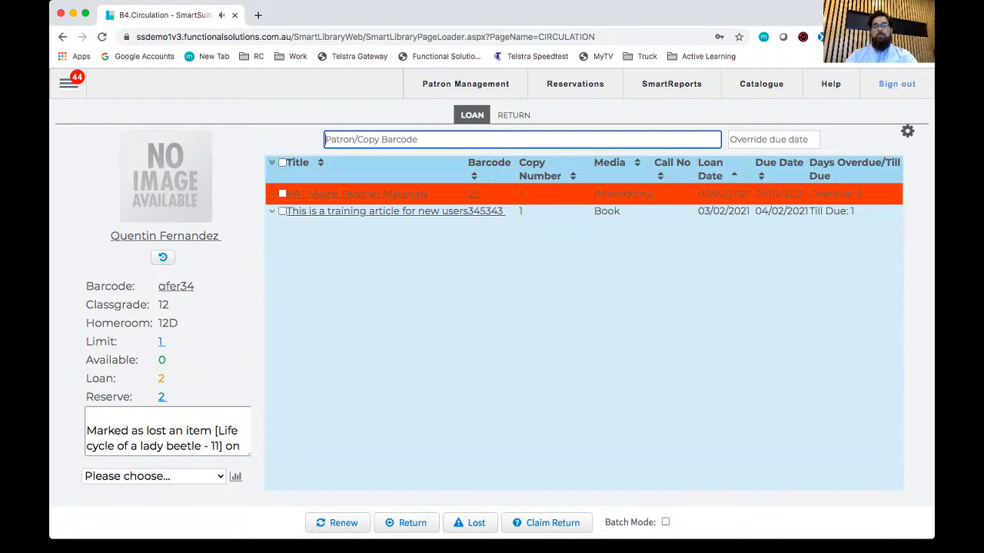
type("66")
key("Return")
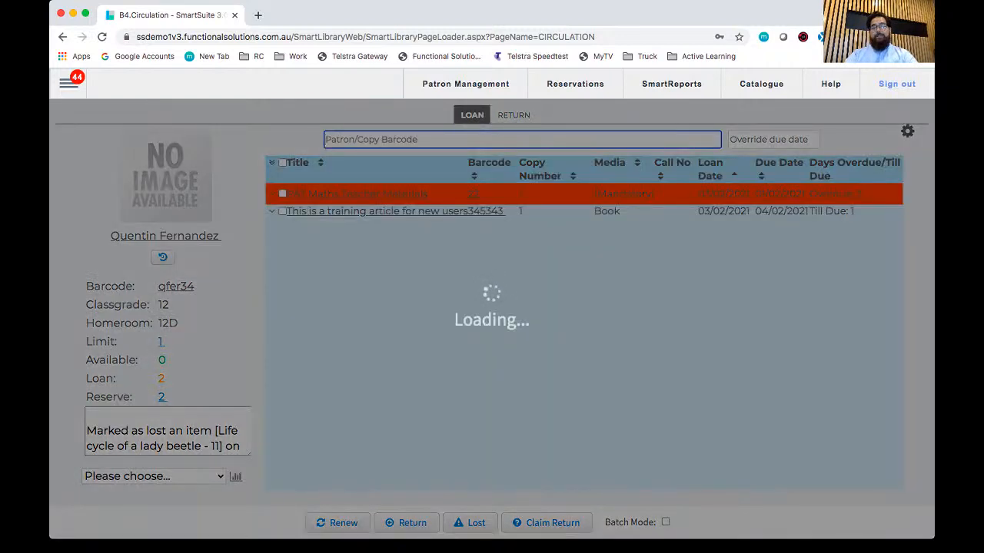
key("Return")
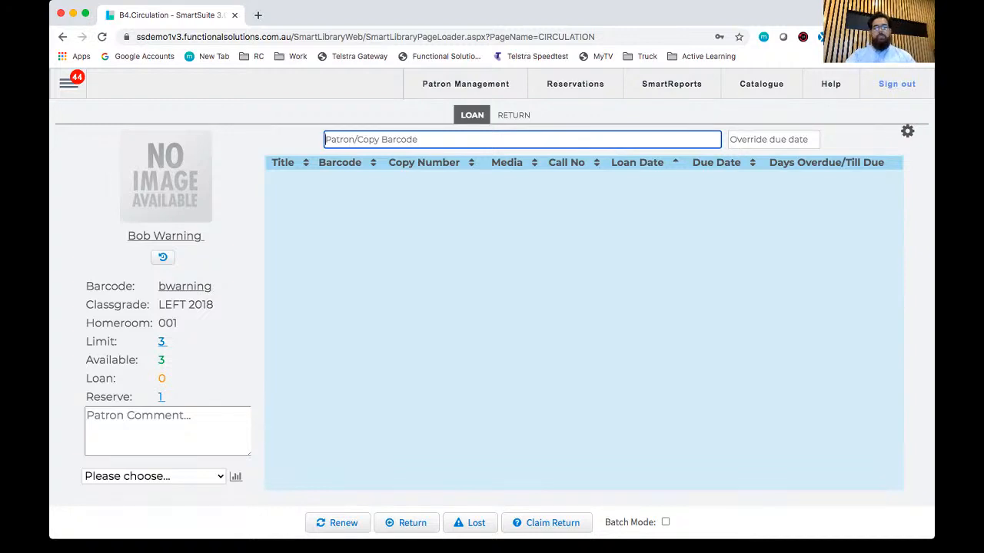
left_click(69, 83)
mouse_move(100, 397)
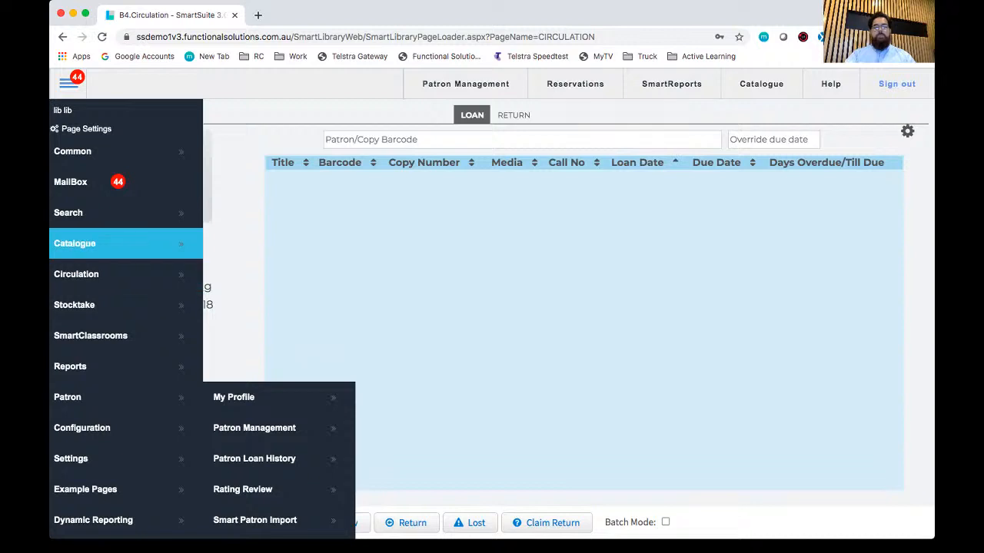
mouse_move(115, 243)
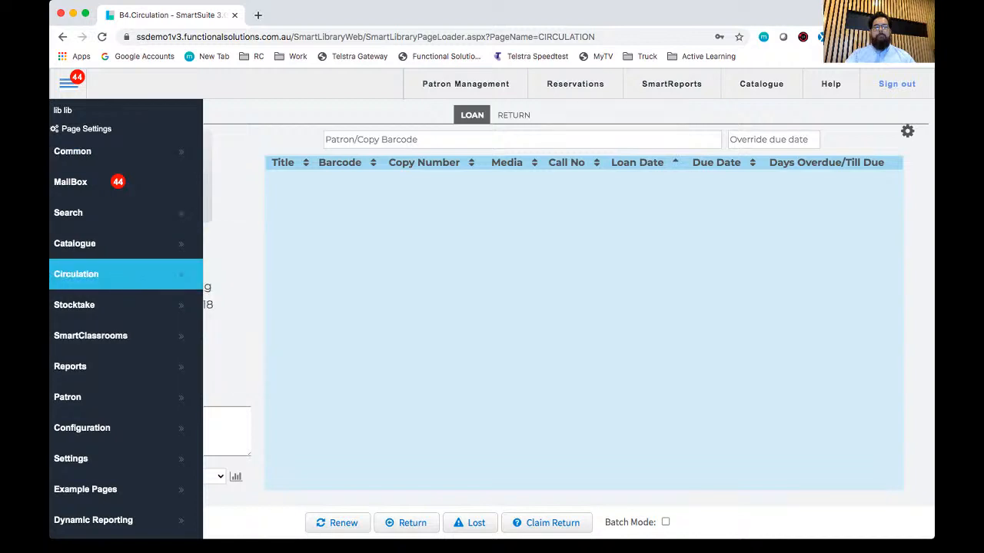
mouse_move(126, 274)
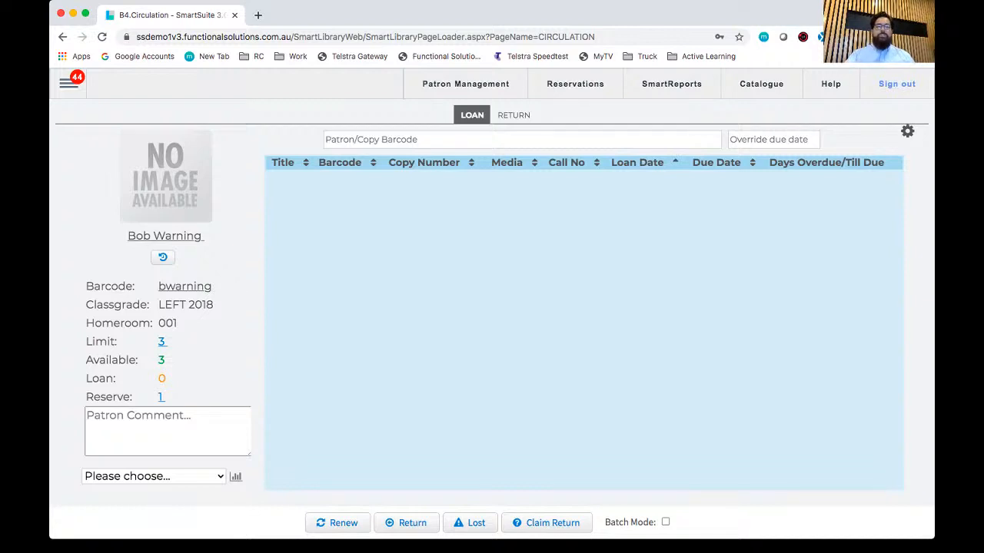
Step: Open the Contact Support page with the school's support tickets
left_click(68, 83)
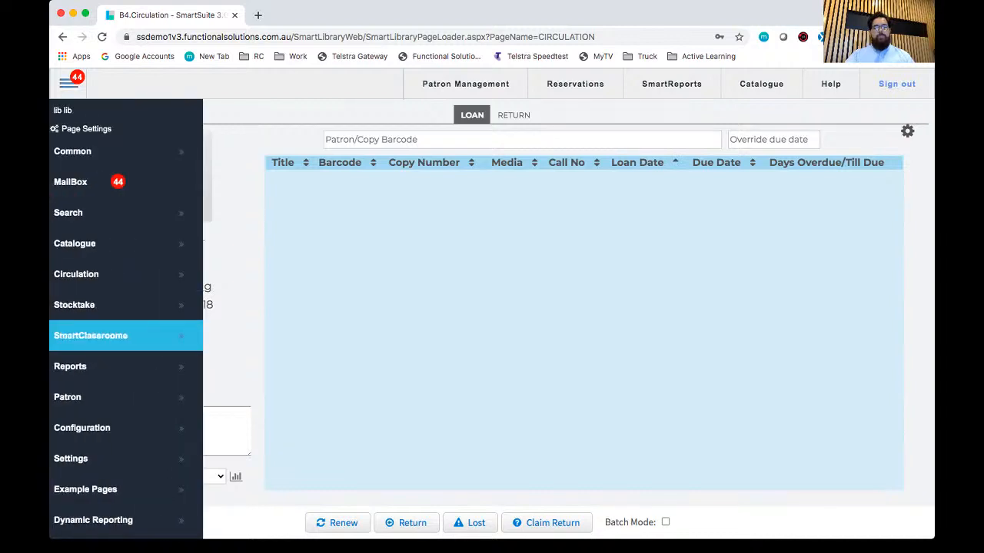
scroll(126, 336, "down", 3)
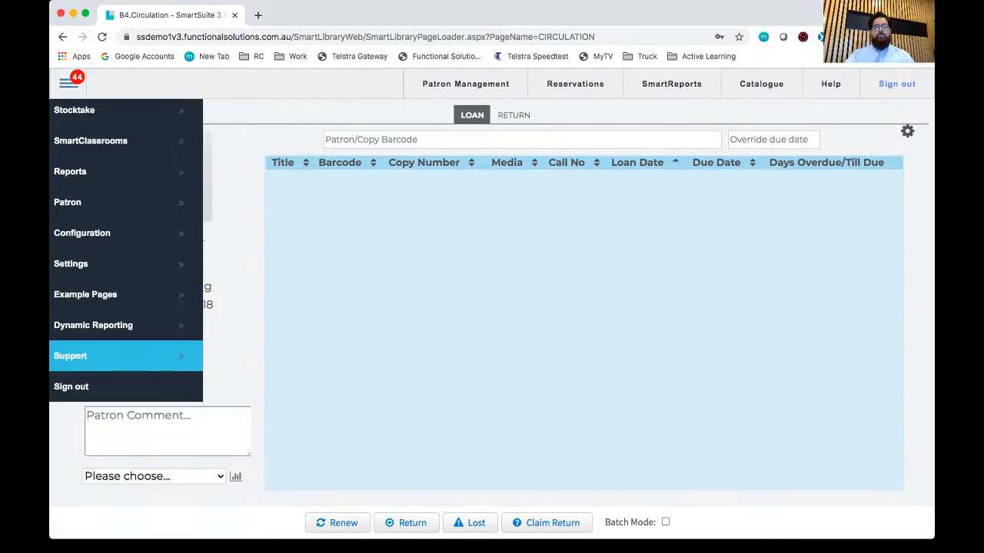
scroll(123, 354, "down", 1)
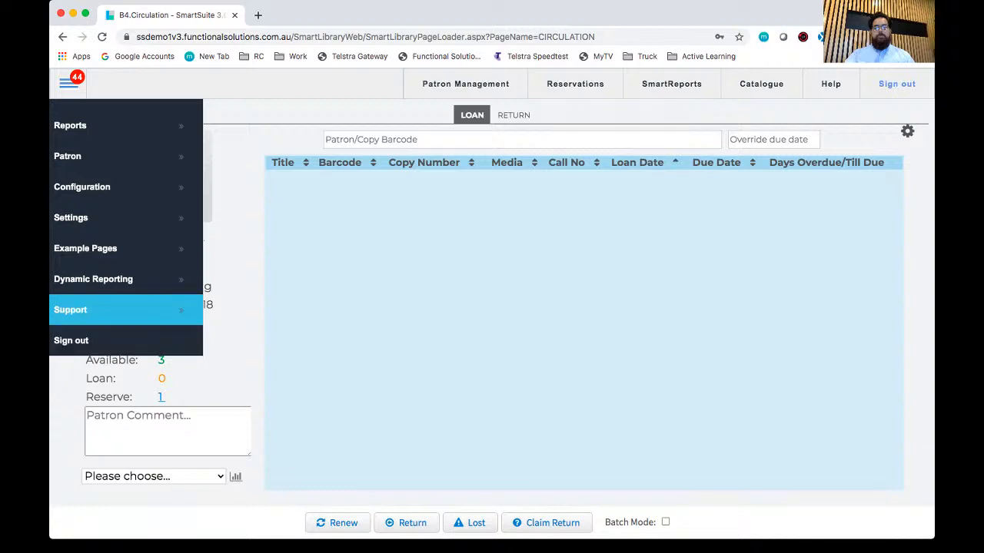
left_click(123, 311)
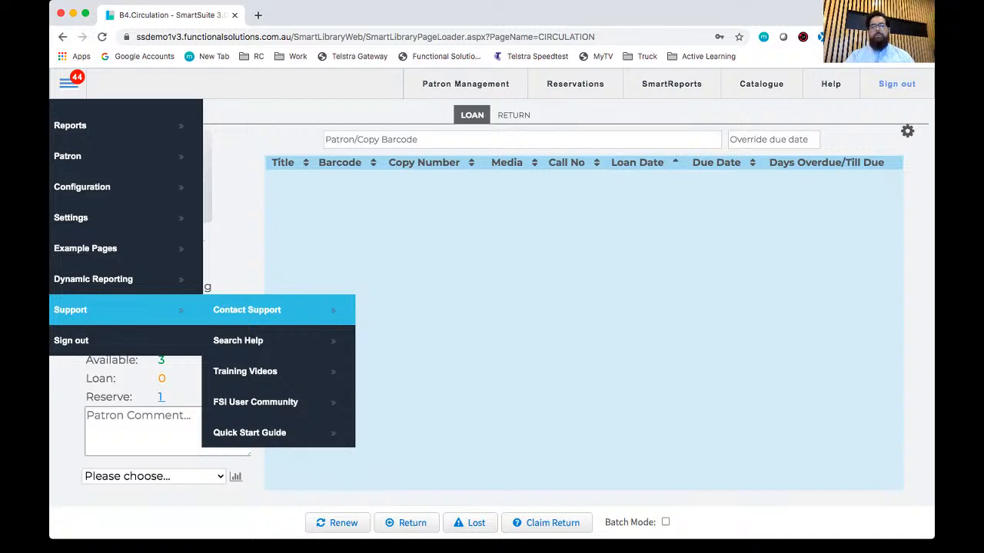
left_click(247, 310)
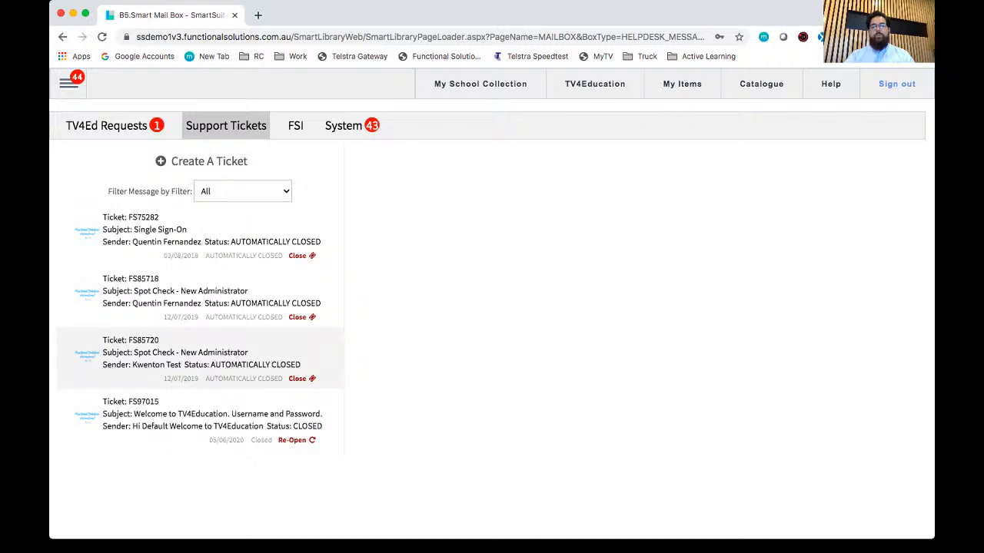
Step: Look through the existing support tickets, checking their subjects, senders and statuses
scroll(199, 239, "down", 3)
scroll(200, 238, "down", 5)
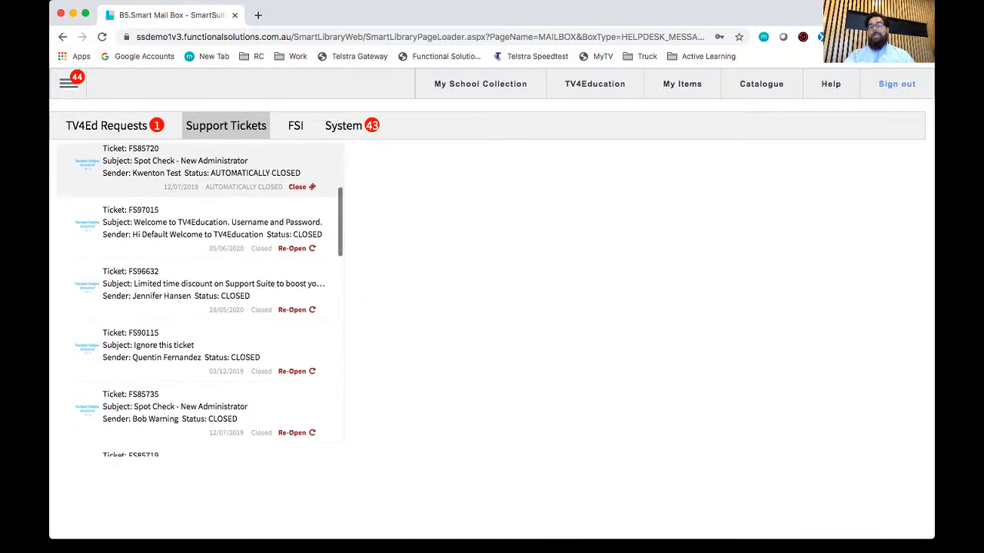
scroll(200, 299, "down", 3)
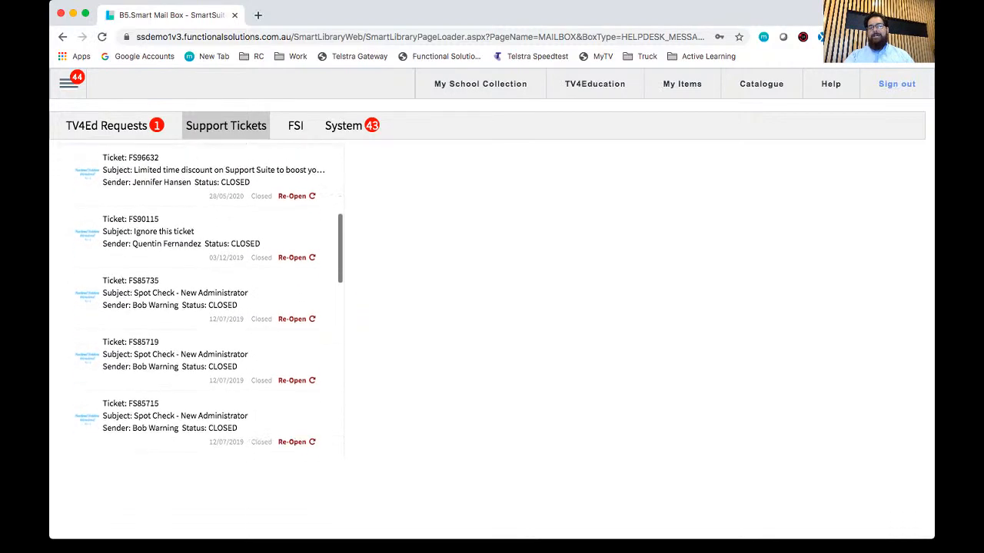
scroll(200, 338, "up", 1)
scroll(200, 308, "up", 10)
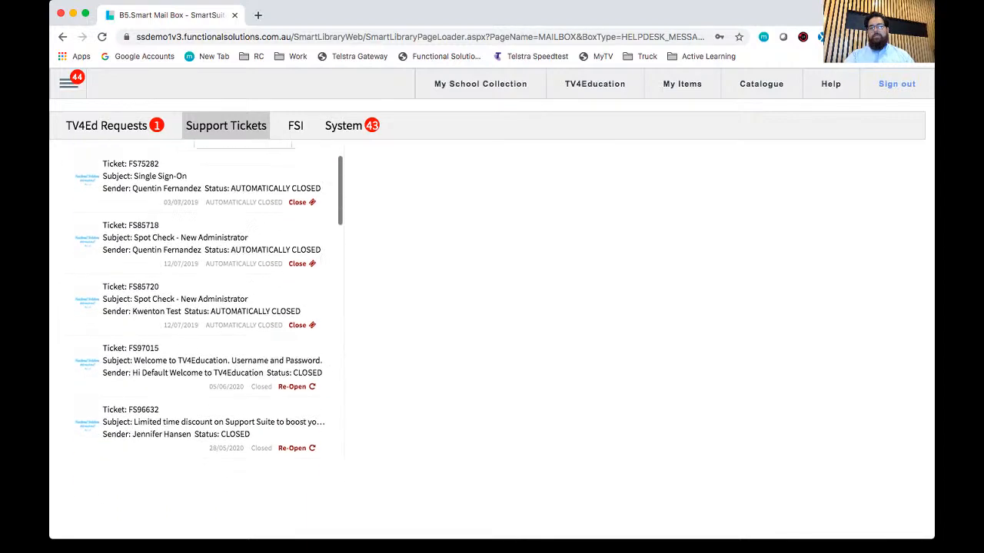
scroll(200, 231, "down", 1)
scroll(200, 307, "down", 2)
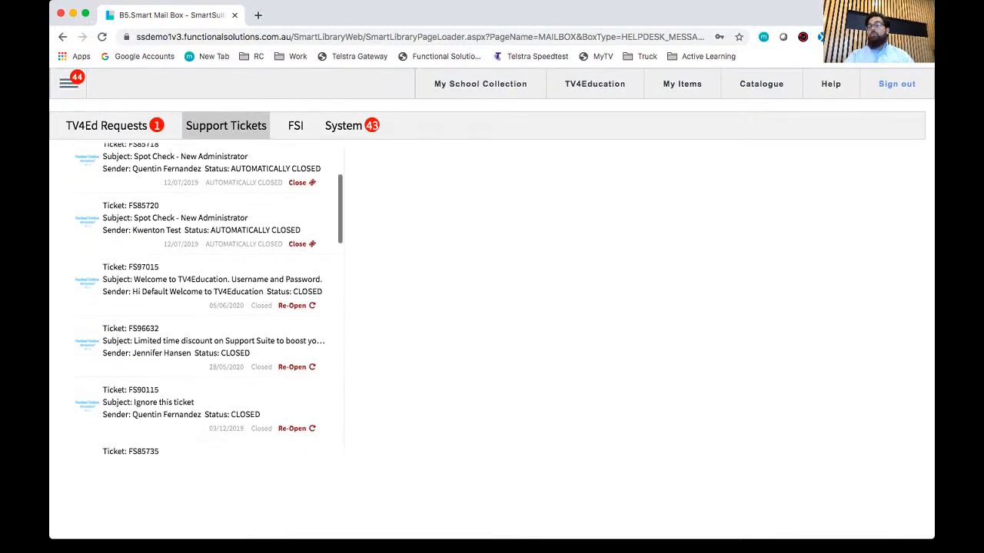
scroll(200, 308, "up", 3)
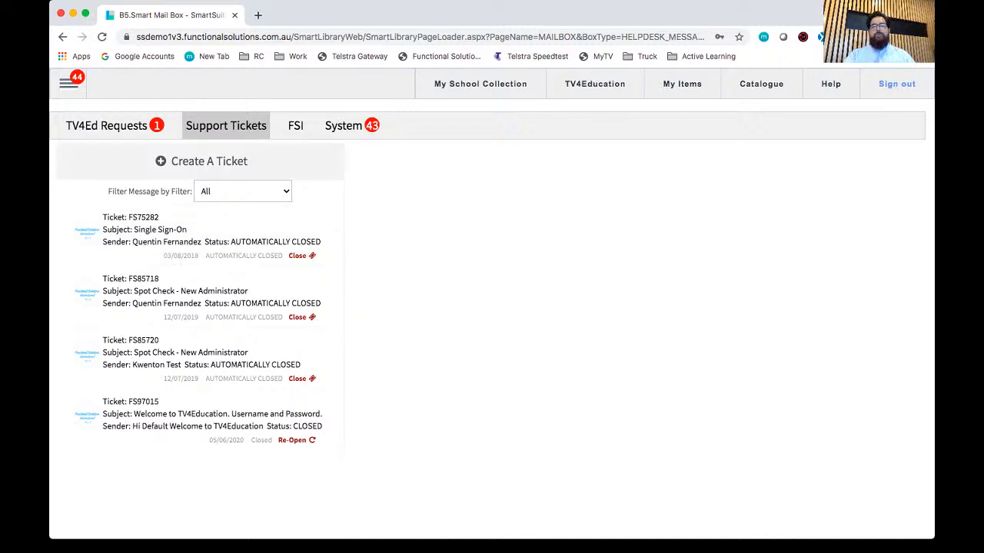
Step: Start a new support ticket and copy in the second contact on the CC list
left_click(202, 161)
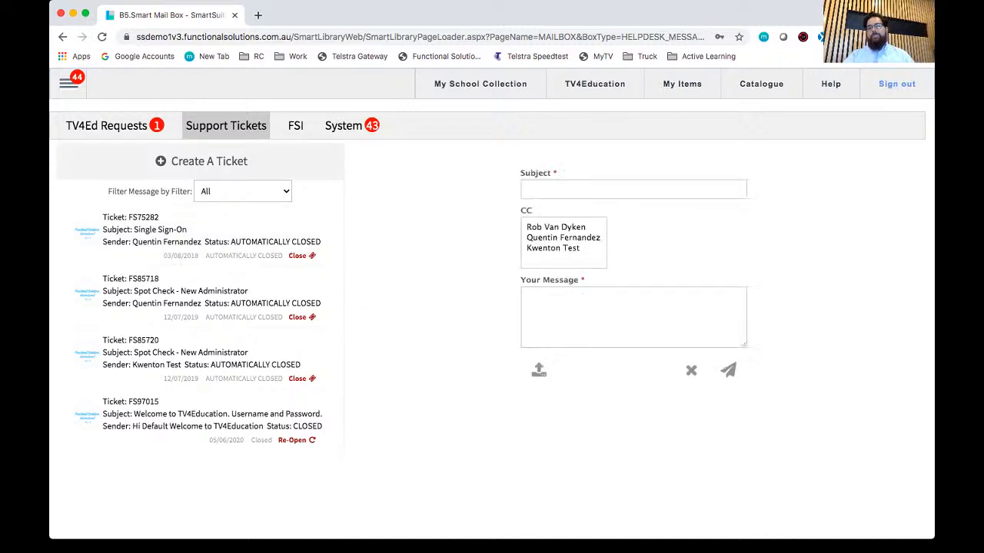
left_click(633, 189)
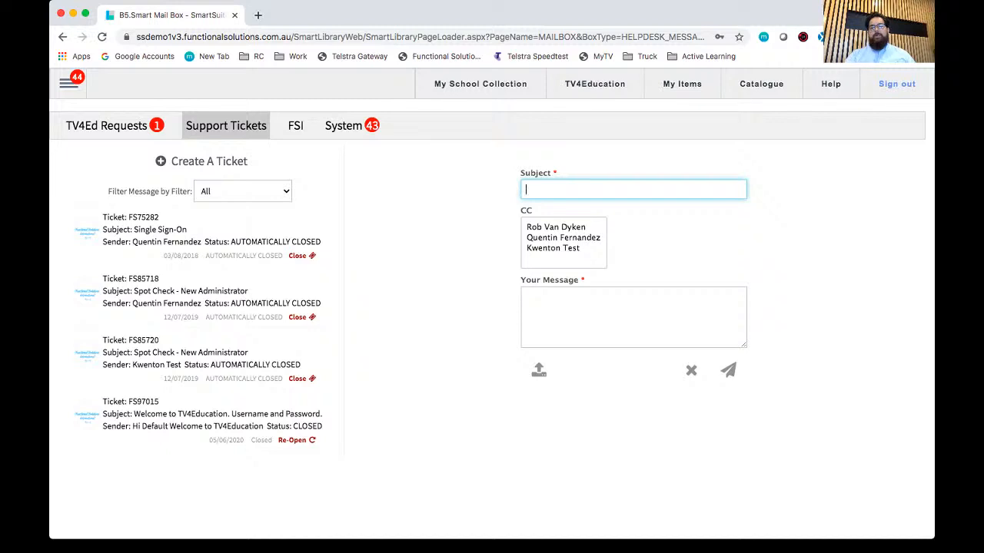
double_click(526, 210)
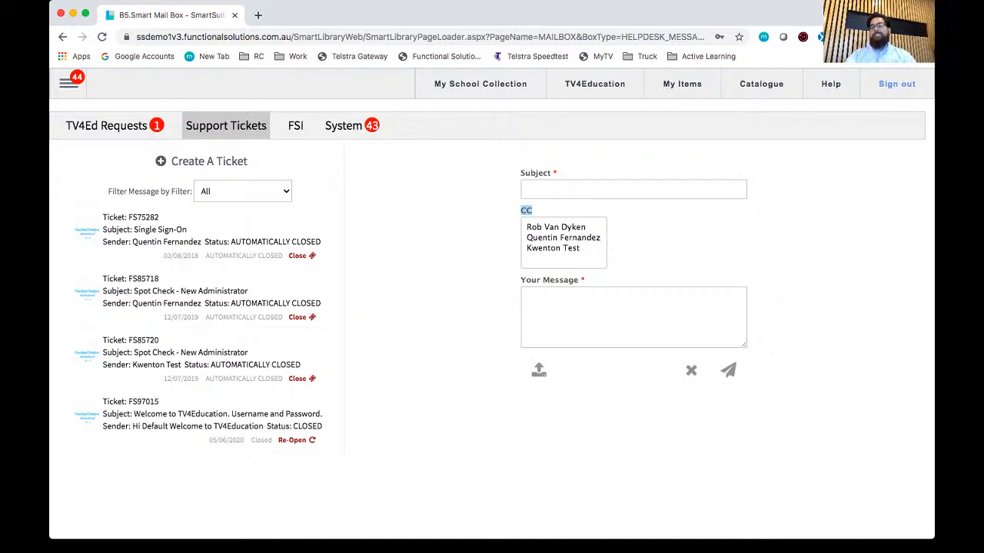
left_click(563, 237)
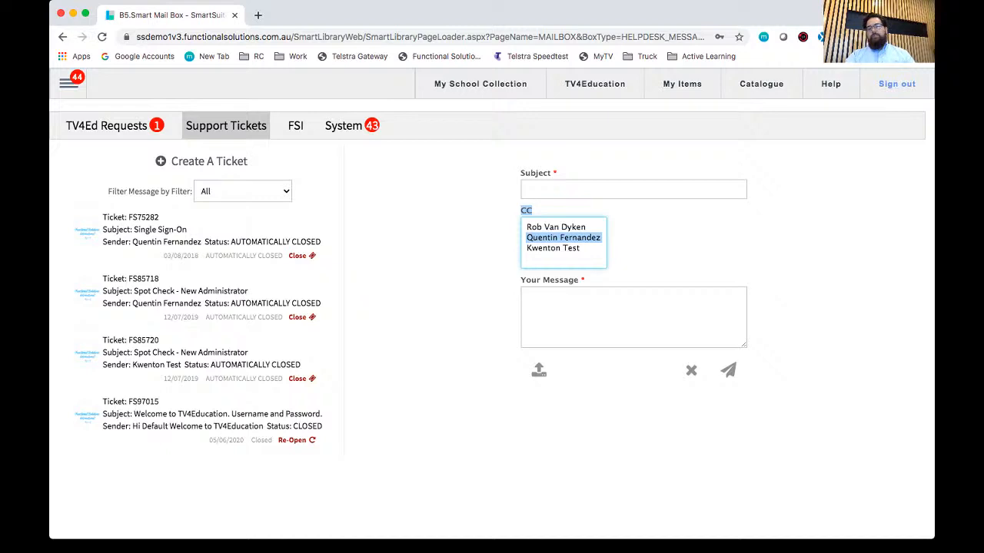
Step: Enter "This is a question for Customer Service" as the ticket's subject
left_click(599, 313)
left_click(599, 190)
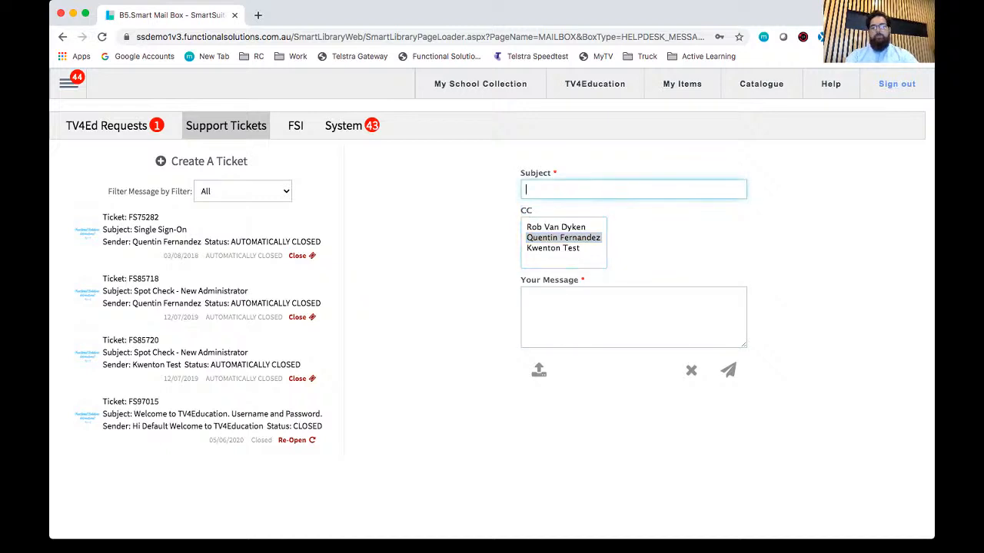
type("This is a qu")
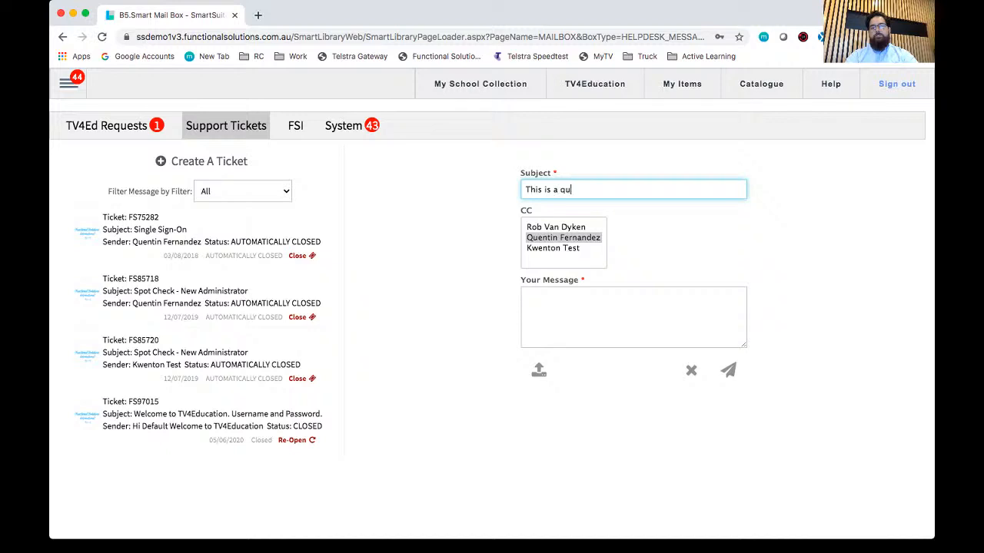
type("estion for Customer S")
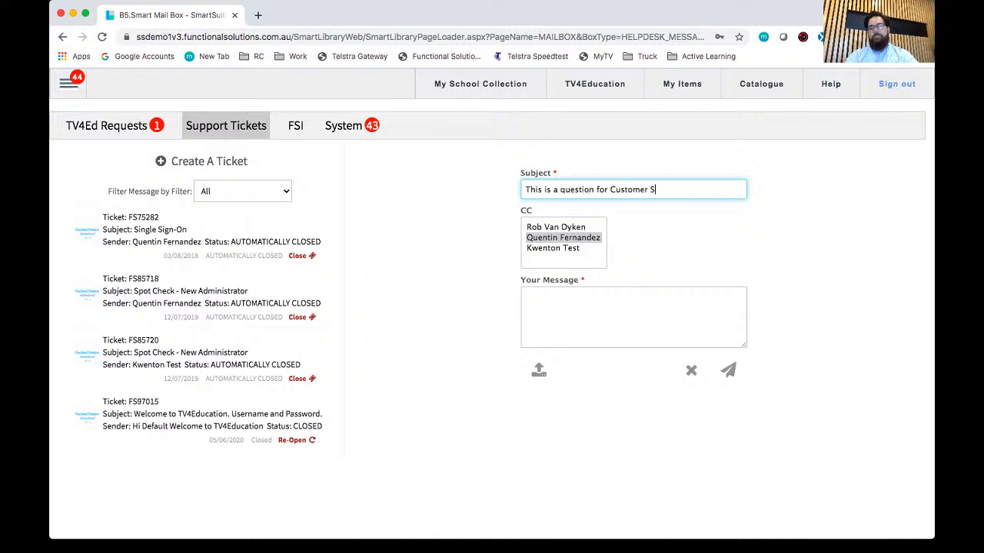
type("ervice")
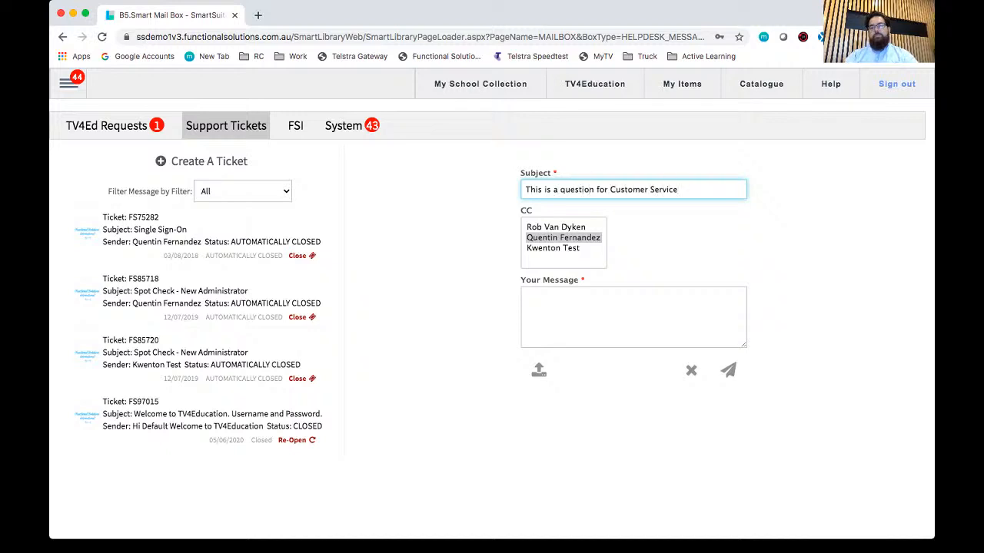
Step: Write the ticket message: "Hi Guys, Just wondering if you could please send me a link to the recorded session from today."
left_click(527, 296)
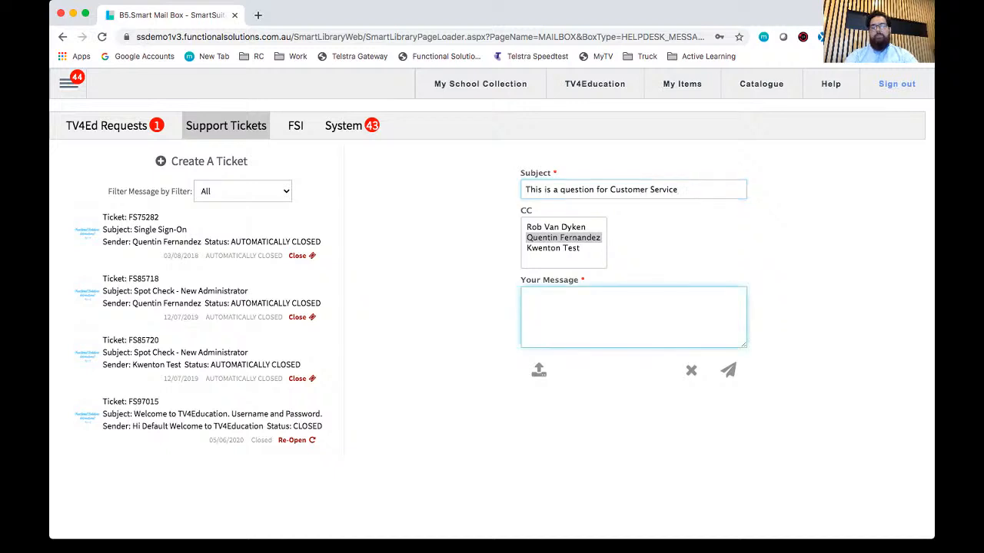
type("Hi Guys,")
key("Return")
key("Return")
type("Just wondering i")
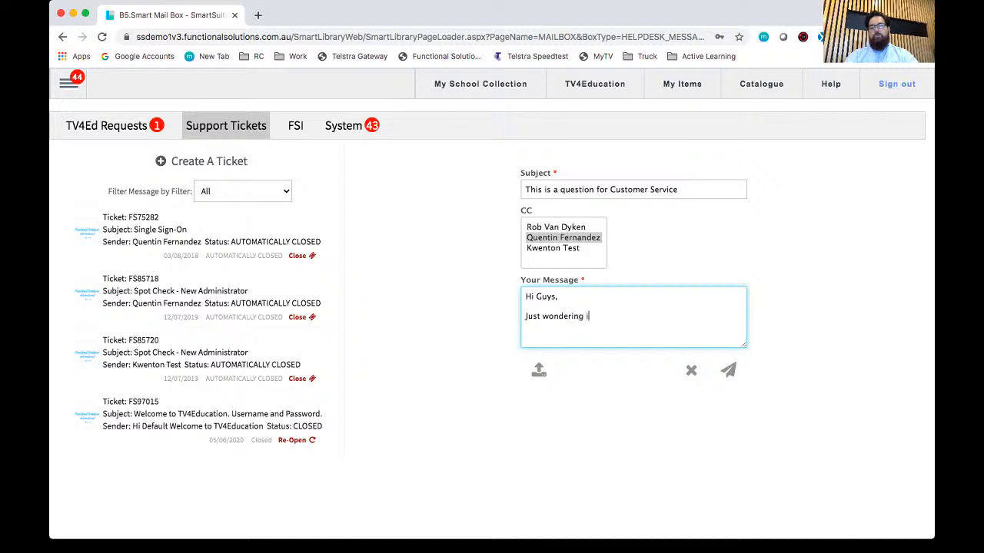
type("f you could please se")
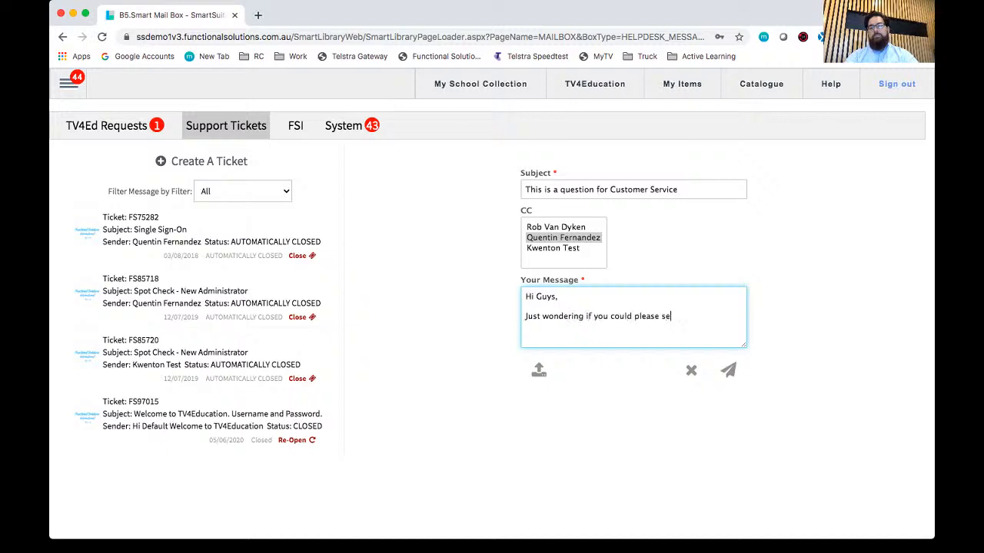
type("nd me")
key("BackSpace")
key("BackSpace")
key("BackSpace")
type("d me ")
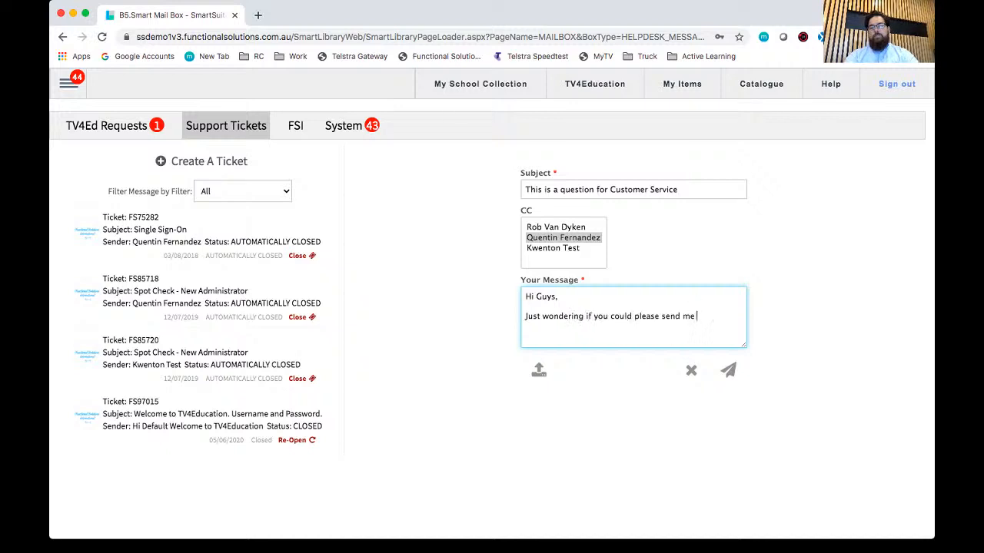
type("a link to the recorded session ")
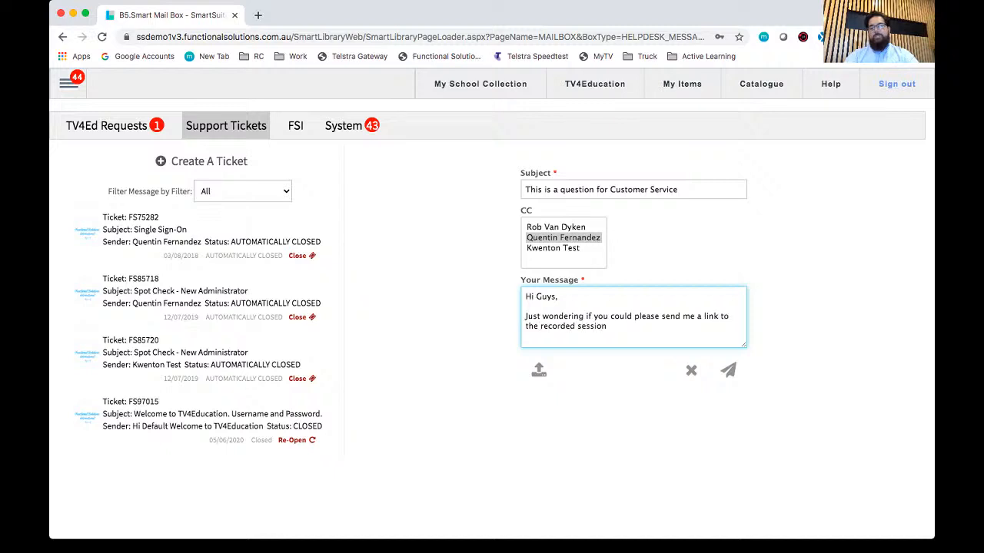
type("from today.")
Step: Sign off the ticket message with "Thanks heaps" and "Q" on separate lines, and send the ticket
key("Return")
key("Return")
type("TH")
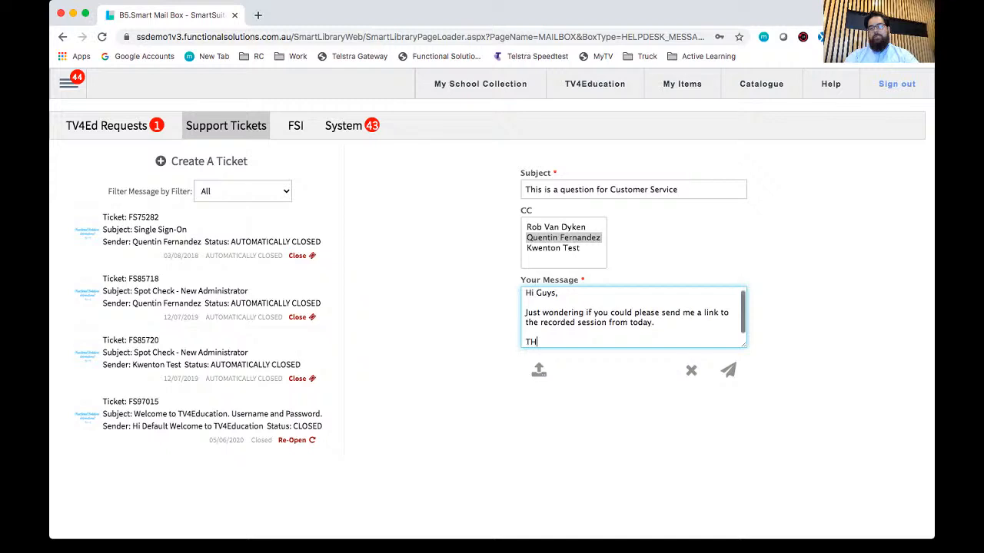
type("anks")
key("BackSpace")
key("BackSpace")
key("BackSpace")
key("BackSpace")
key("BackSpace")
key("BackSpace")
type("hanks heaps")
key("Return")
type("Q")
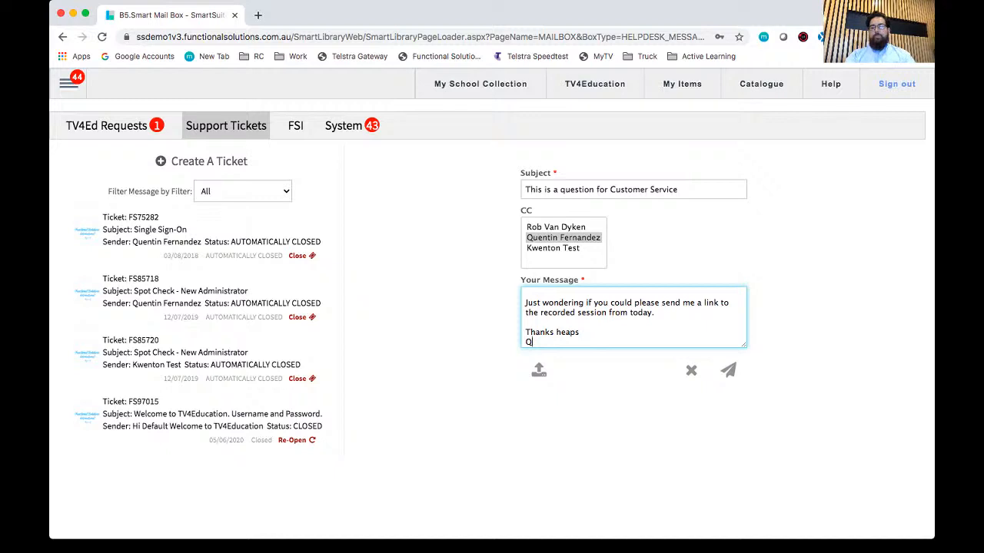
left_click(728, 370)
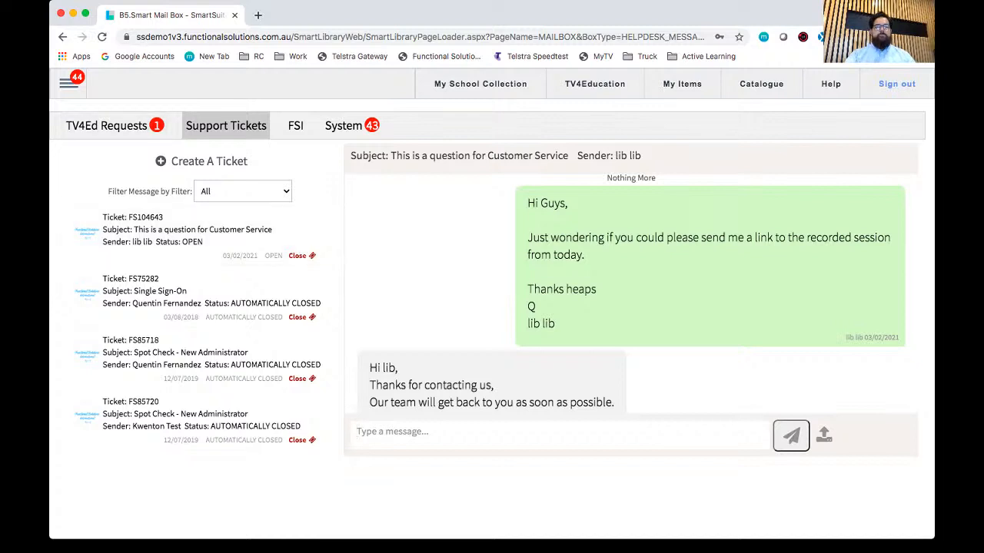
Step: Open the Search Help site from the library system's Support options
mouse_move(68, 84)
scroll(115, 185, "down", 3)
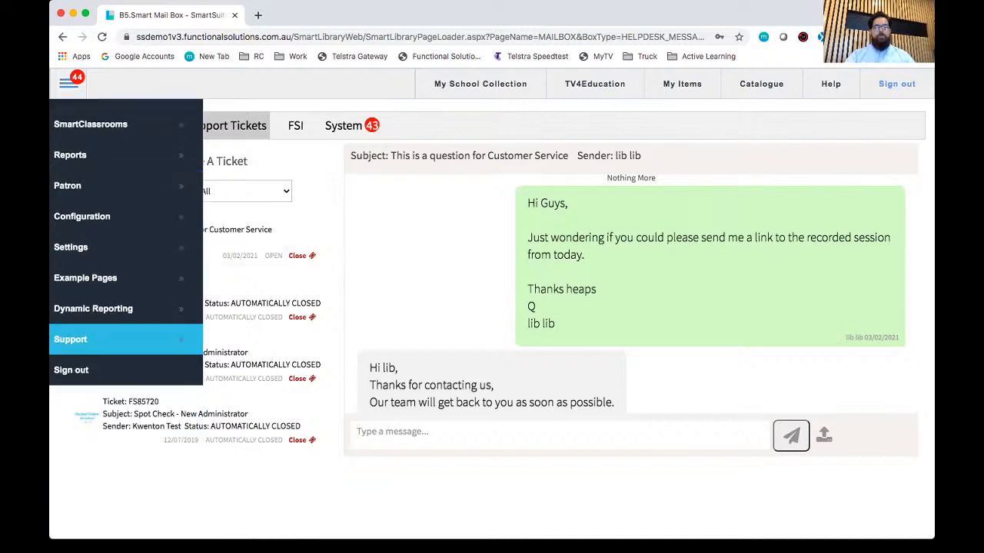
mouse_move(116, 340)
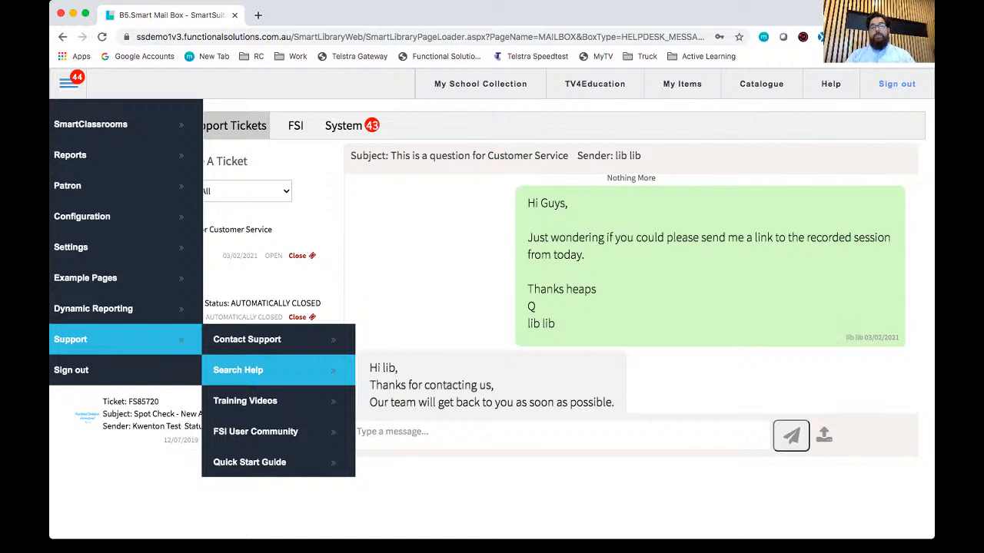
left_click(238, 370)
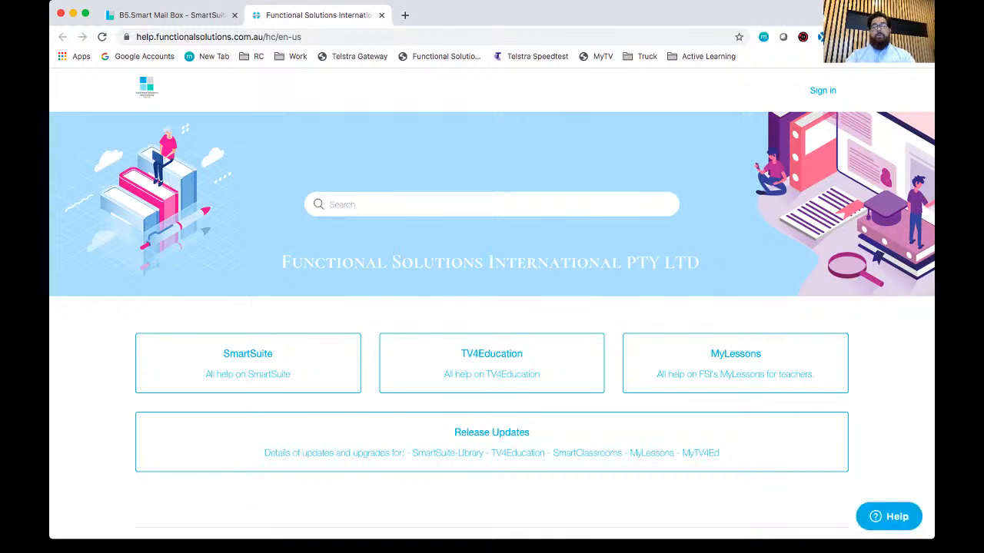
Step: Search the help site for "catalogue" and look through the knowledge base articles listed
left_click(342, 204)
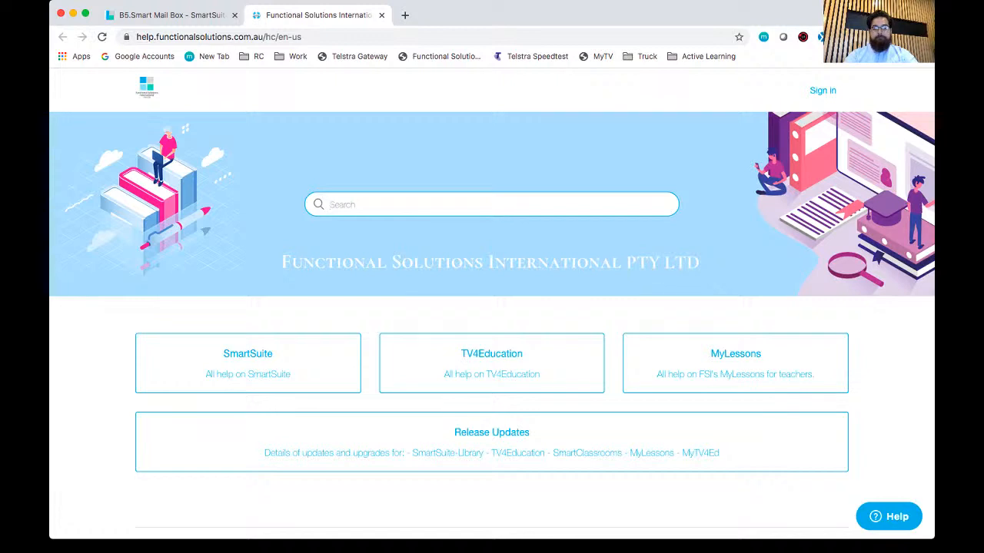
type("catalogue")
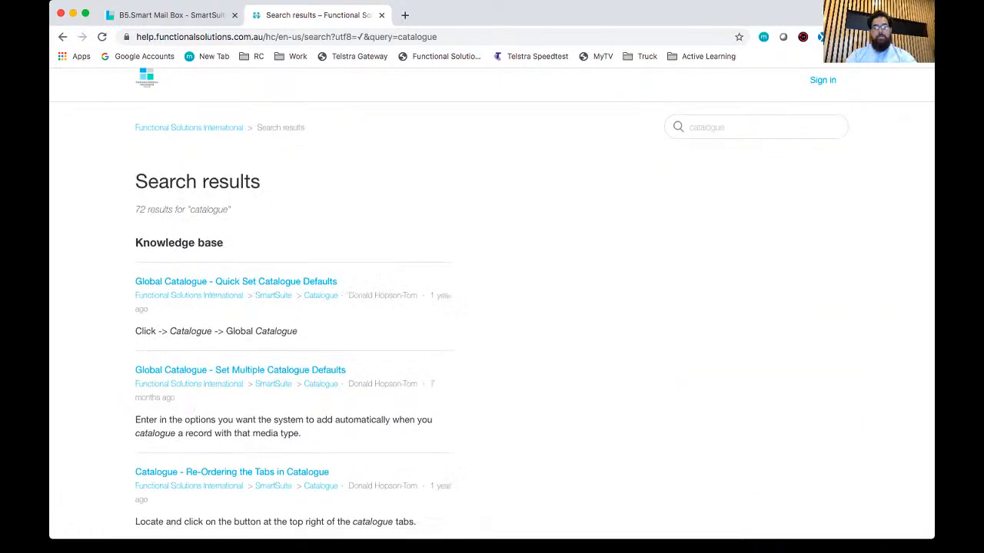
scroll(492, 303, "down", 5)
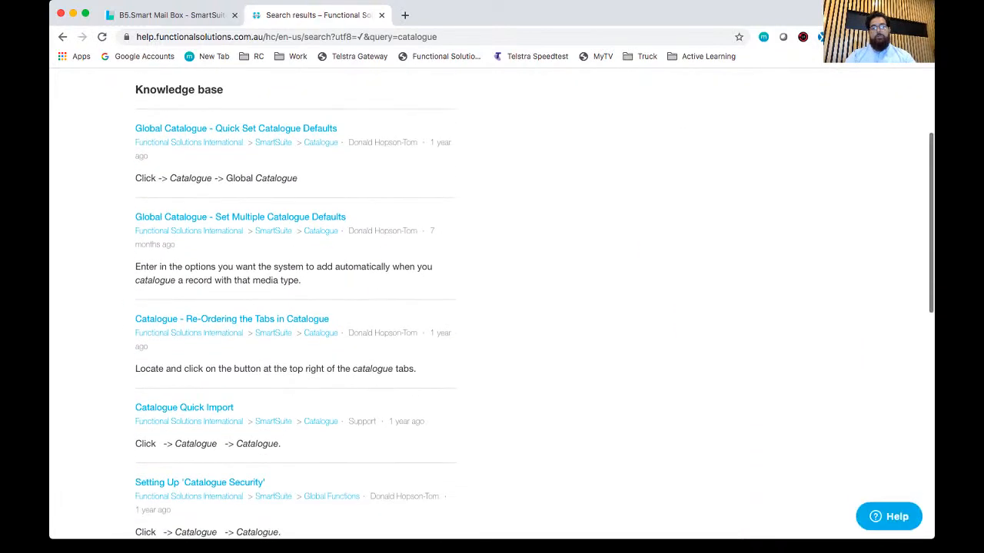
scroll(492, 302, "down", 5)
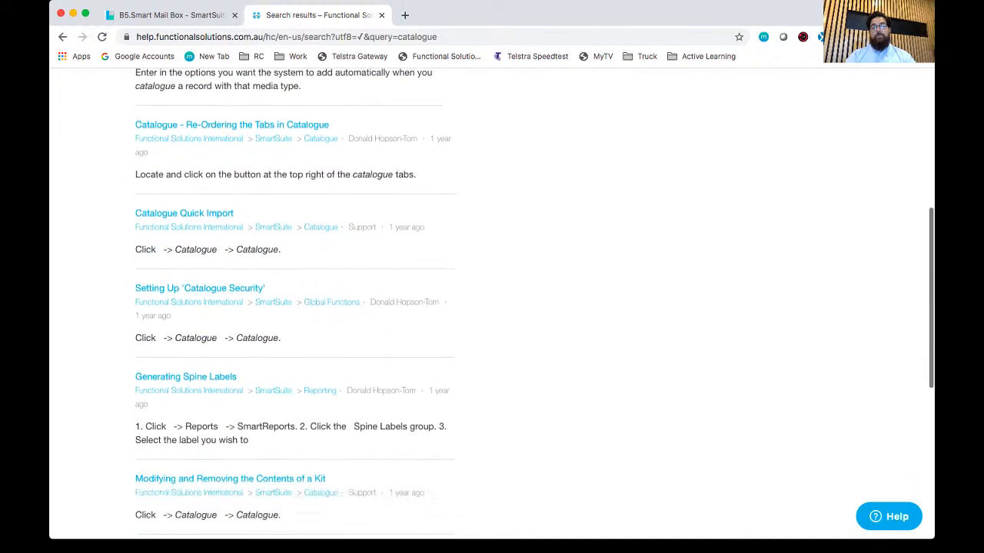
scroll(492, 303, "down", 5)
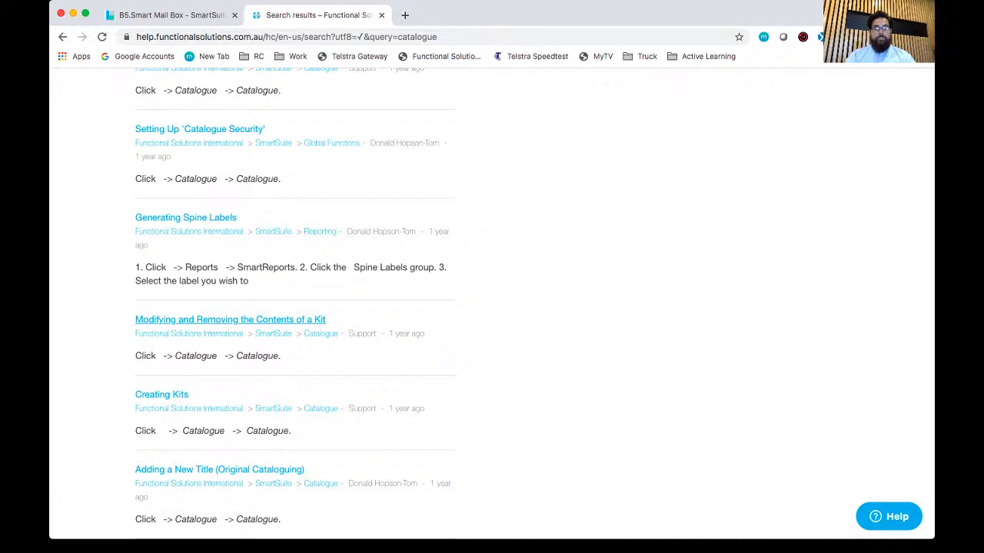
scroll(492, 303, "down", 7)
scroll(492, 303, "up", 10)
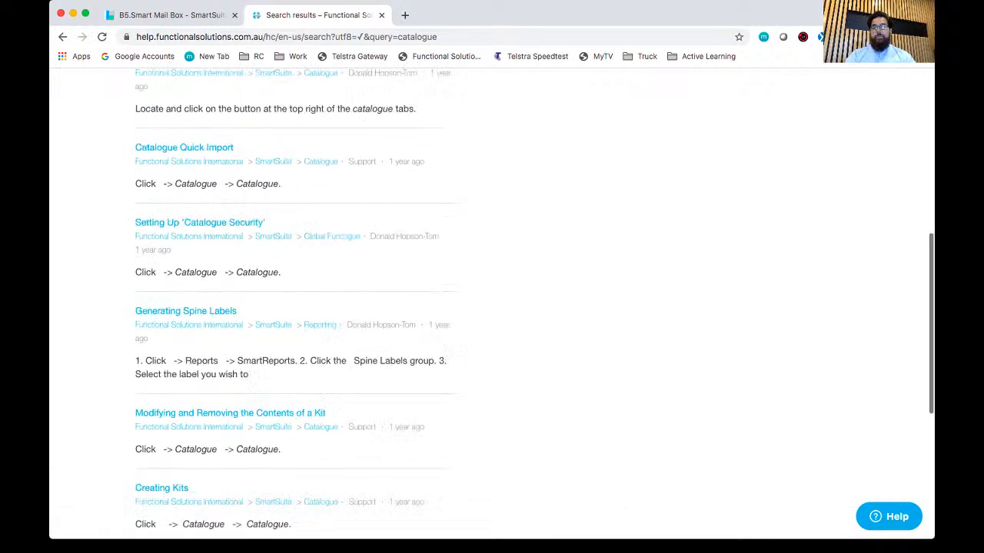
scroll(492, 302, "up", 6)
Step: Search the help site for "laptop" in place of the current search term
double_click(707, 138)
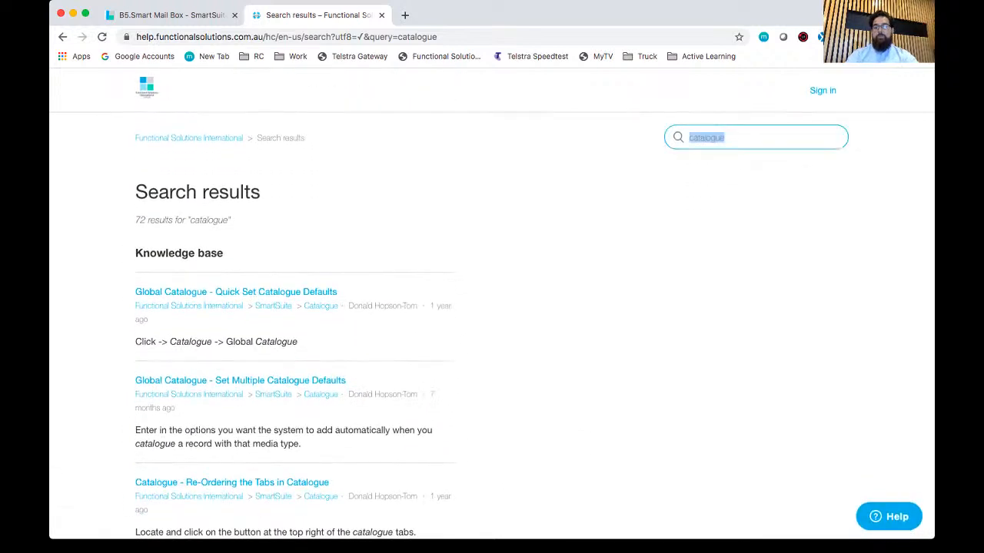
type("laptop")
key("Return")
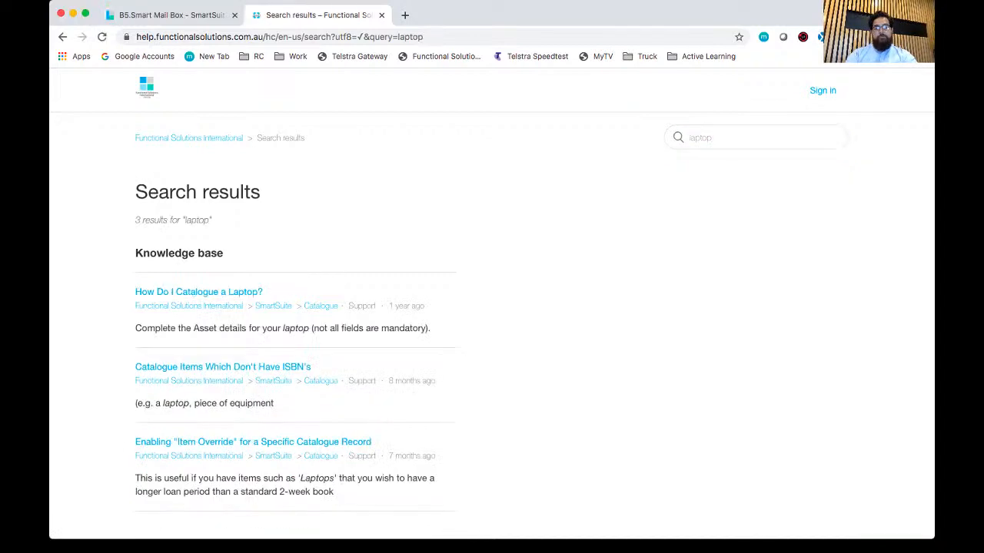
Step: Open the article "How Do I Catalogue a Laptop?" and read through its steps to the end
left_click(199, 292)
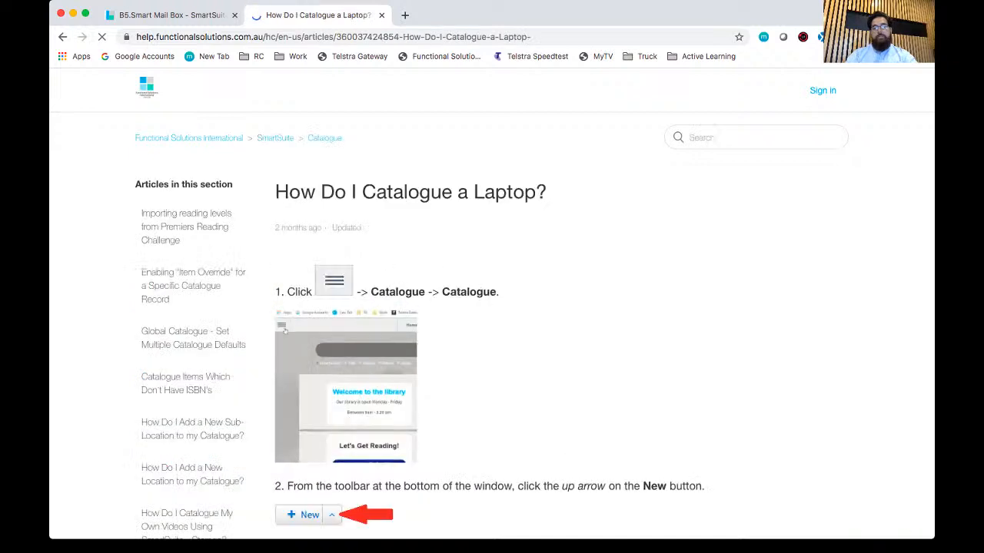
scroll(492, 308, "down", 1)
scroll(492, 307, "down", 5)
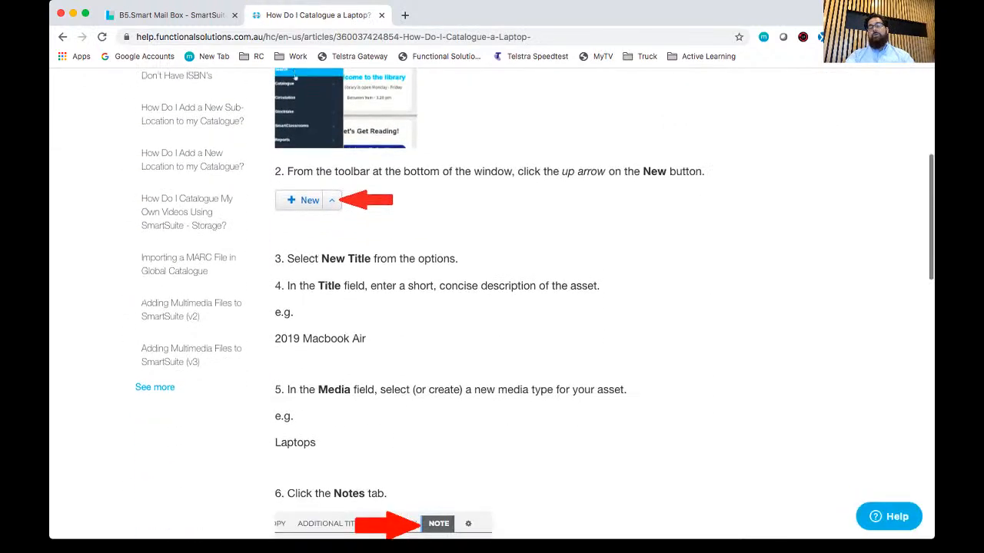
scroll(492, 308, "down", 5)
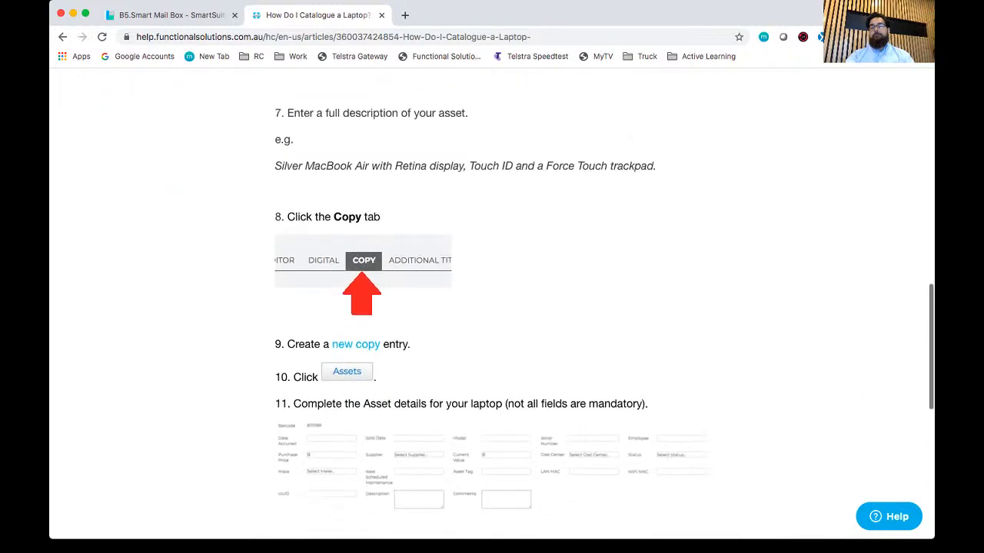
scroll(492, 308, "down", 3)
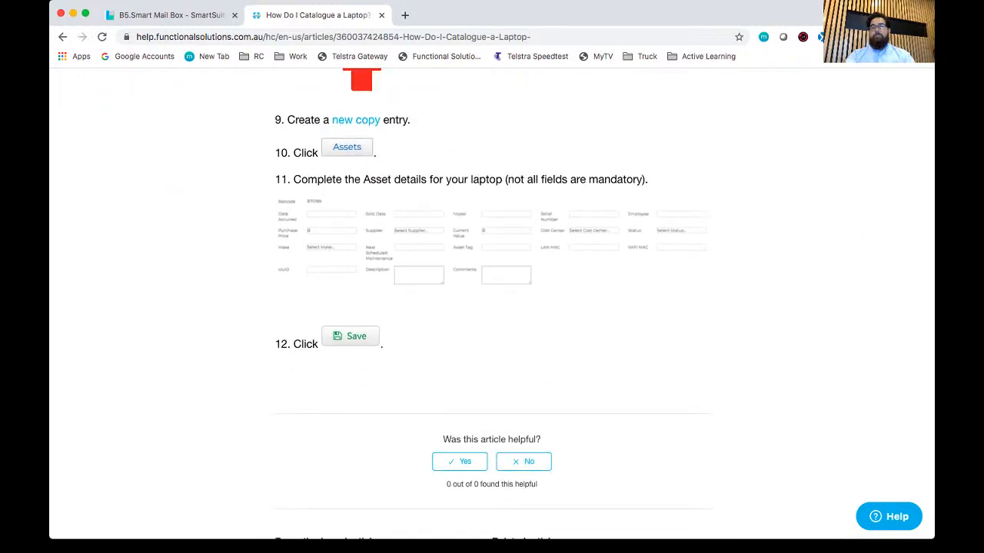
Step: Return to the library system, open the Training Videos channel on YouTube, dismiss the subscription confirmation and mute the featured video
left_click(170, 15)
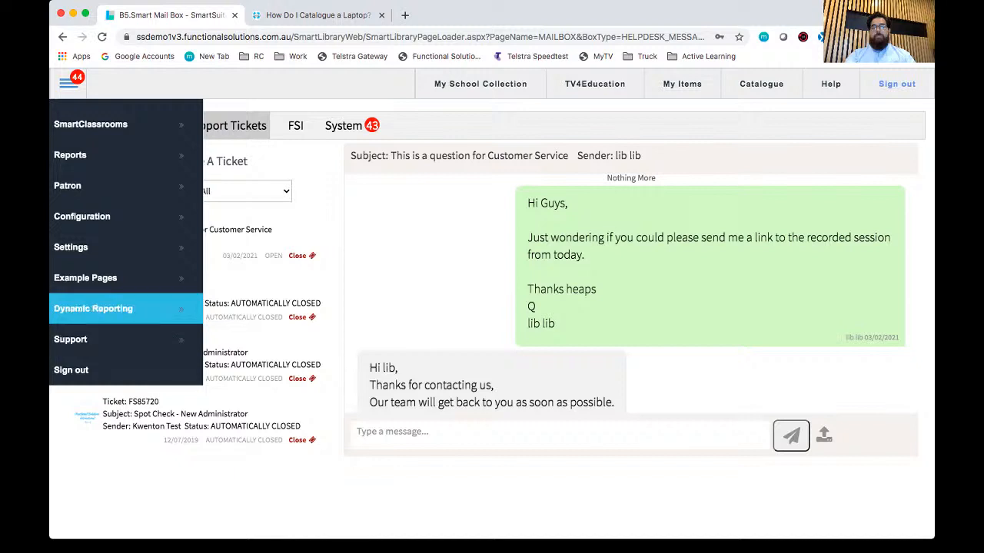
mouse_move(126, 340)
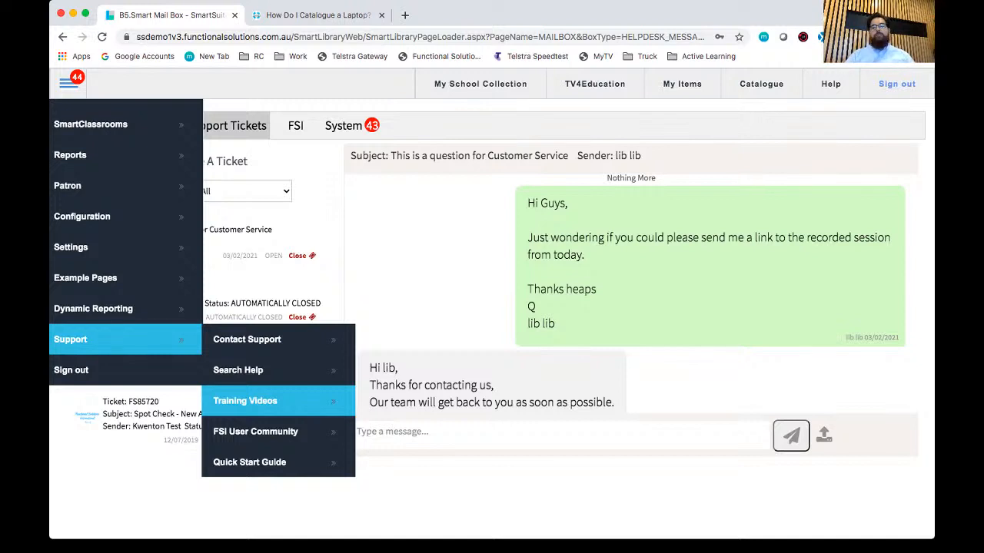
left_click(245, 400)
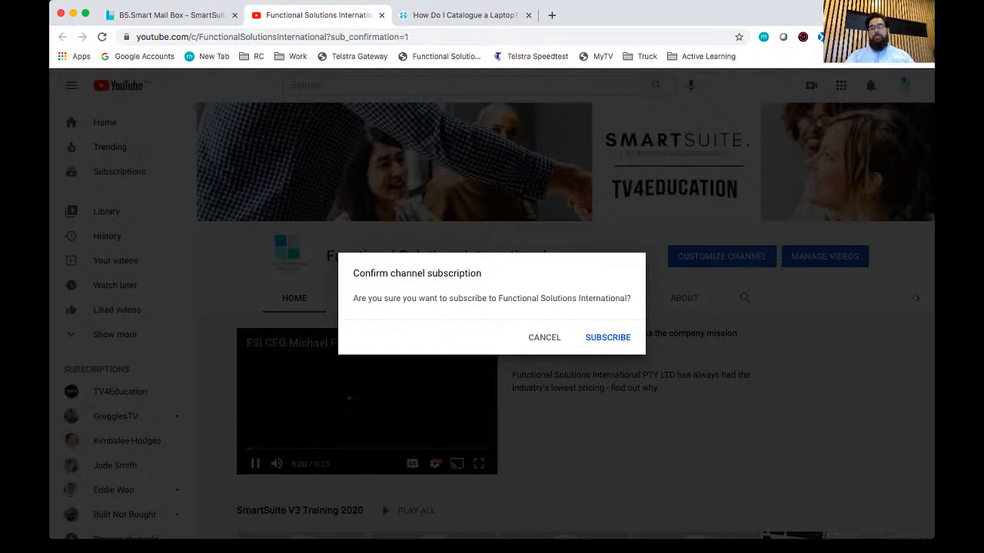
key("Escape")
left_click(277, 464)
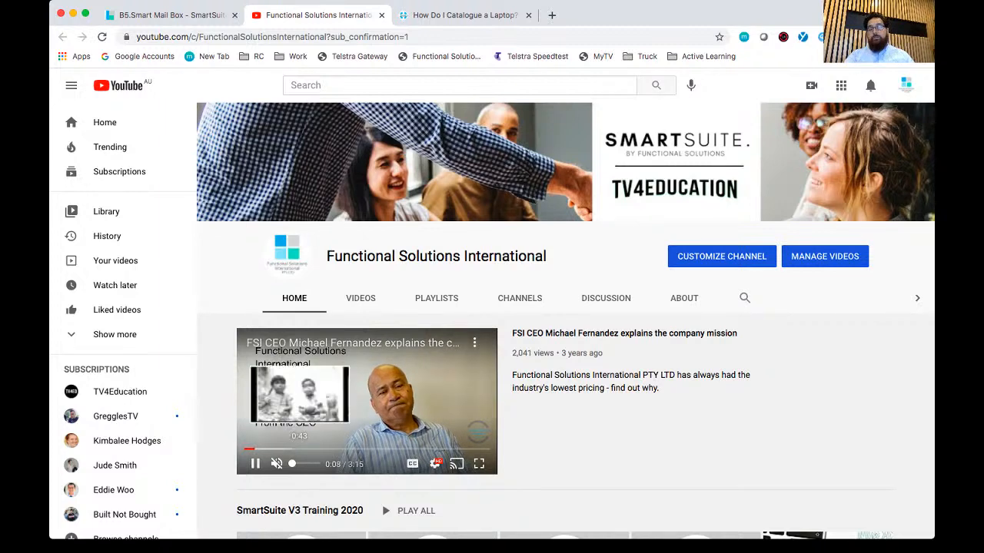
Step: Look through the training sessions among the Functional Solutions International channel's uploaded videos
left_click(360, 298)
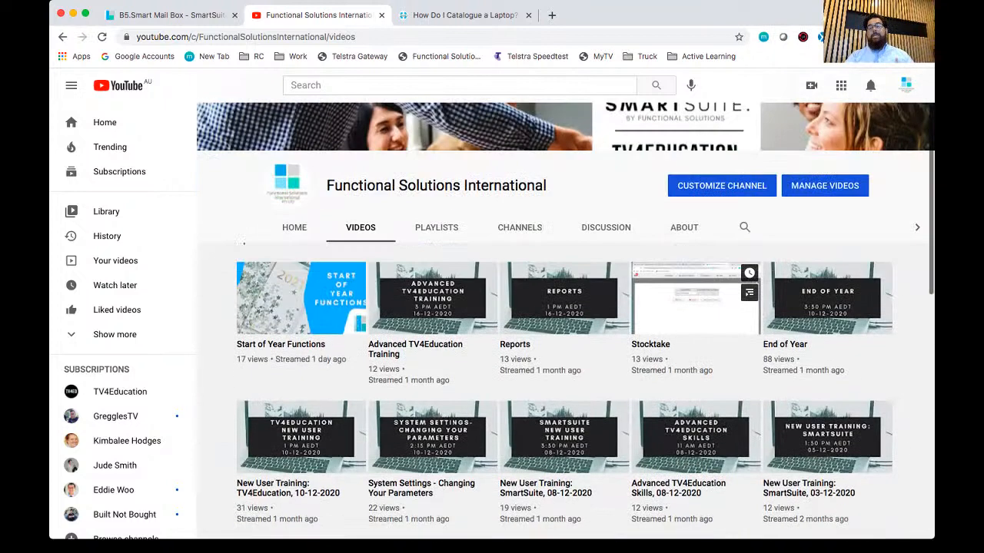
scroll(584, 338, "down", 2)
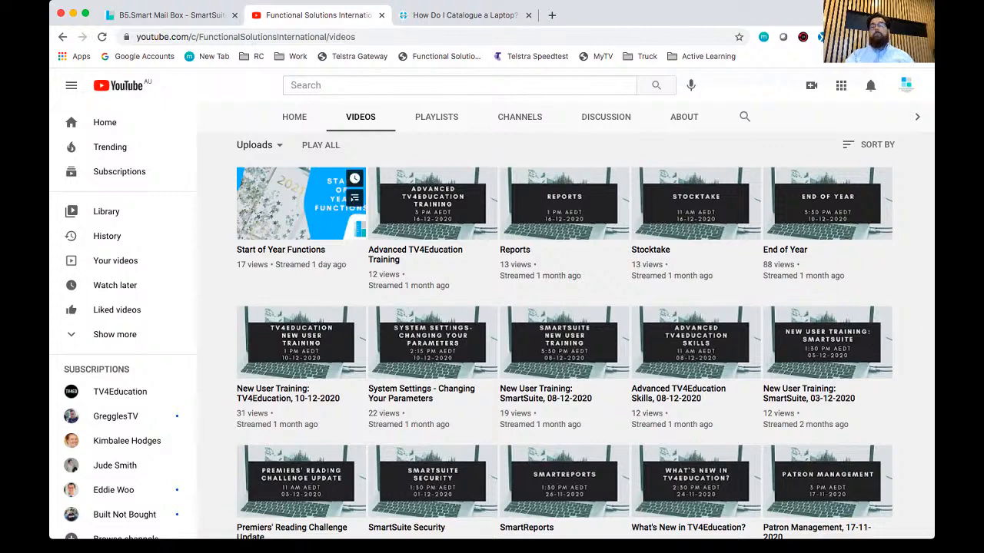
scroll(300, 204, "down", 4)
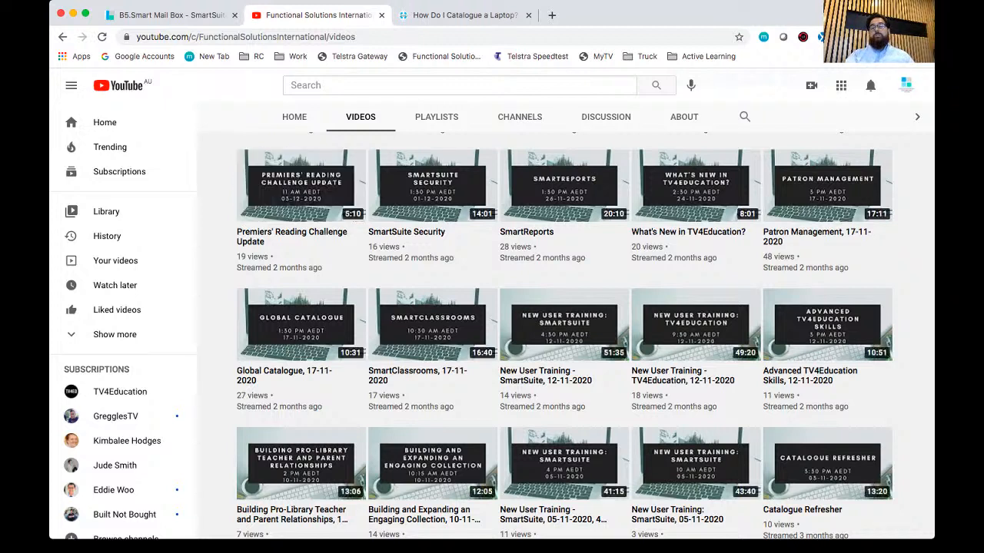
Step: Return to the library system, open the FSI User Community group on Facebook and look through its recent posts
left_click(174, 15)
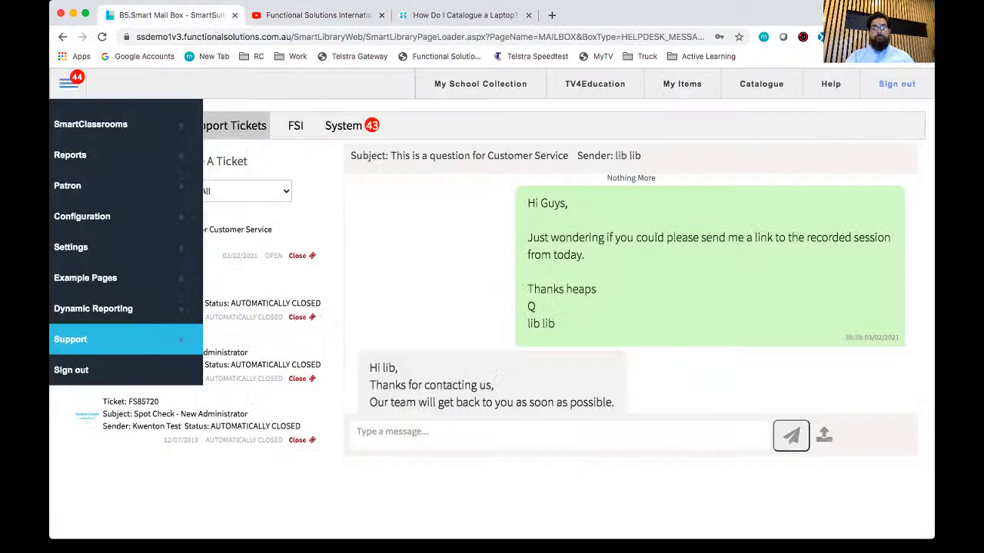
mouse_move(123, 340)
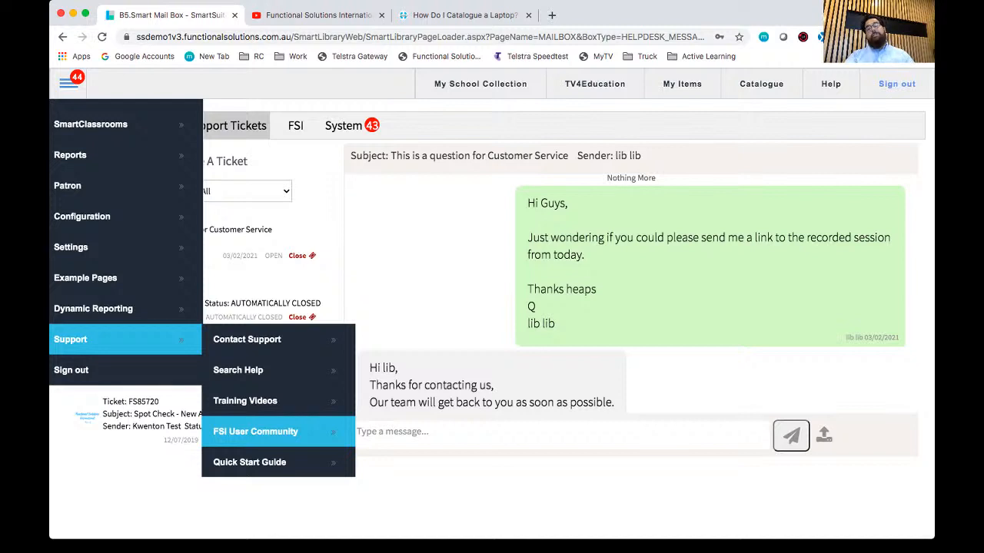
left_click(258, 432)
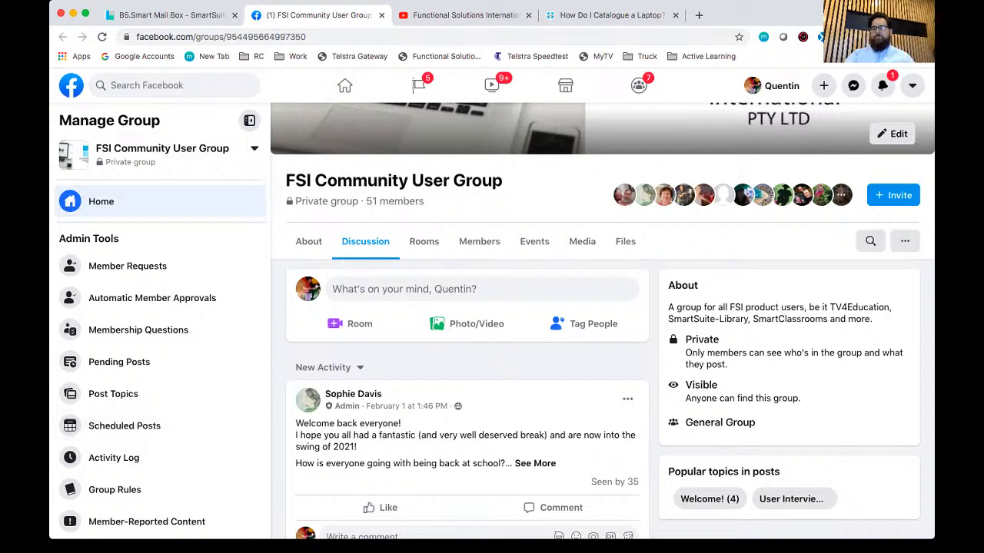
scroll(602, 321, "down", 3)
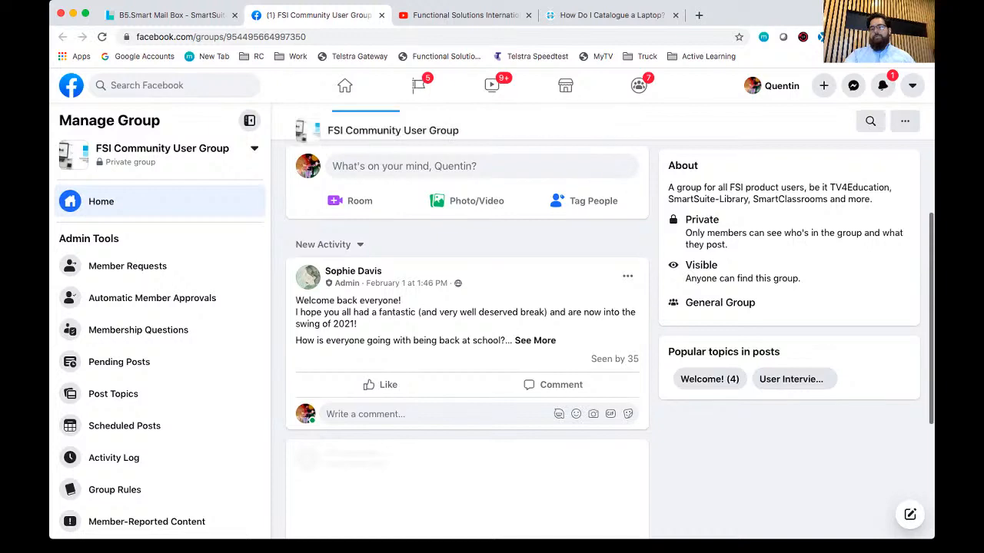
scroll(467, 339, "down", 2)
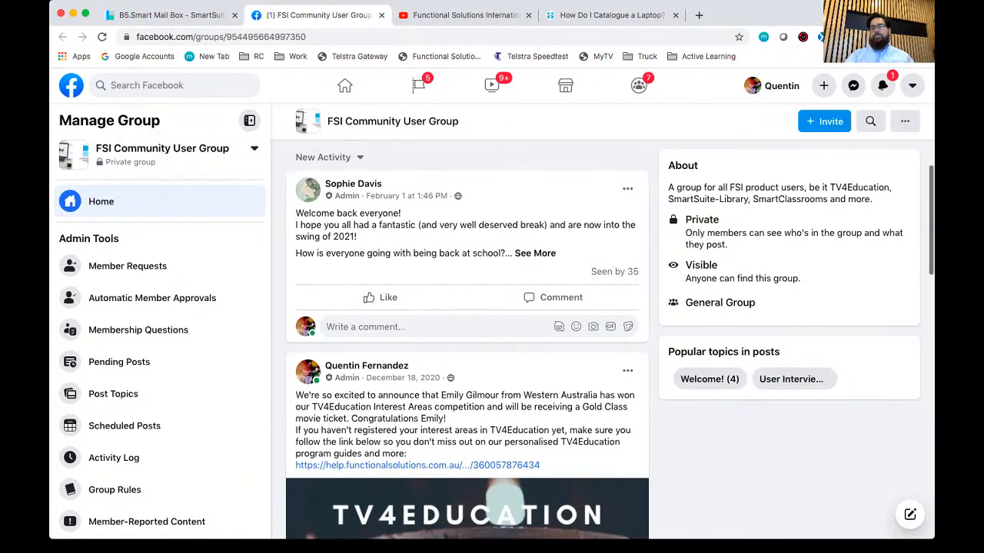
Step: Look over the TV4Education Interest Areas competition post in the Facebook group and go back up to the group's header
scroll(468, 338, "down", 1)
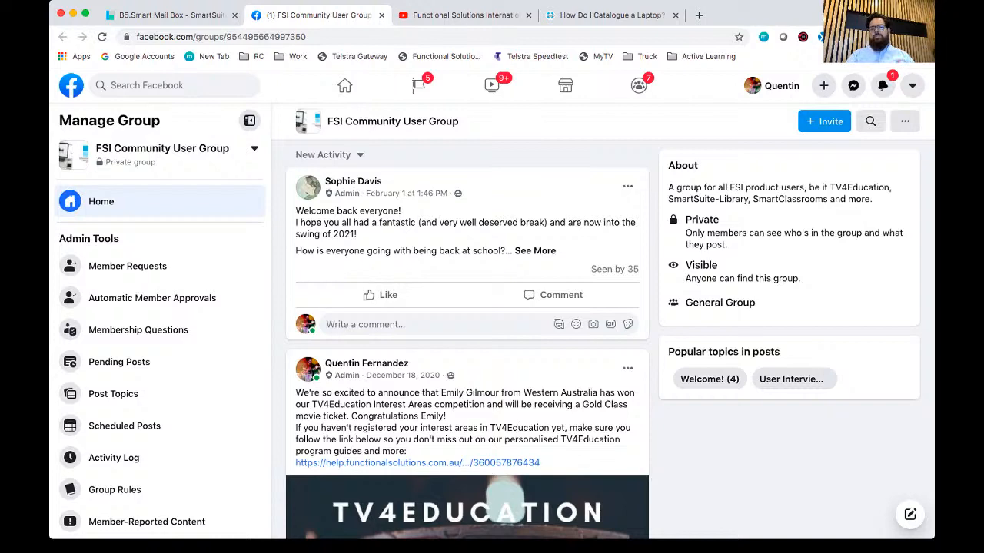
scroll(468, 339, "down", 5)
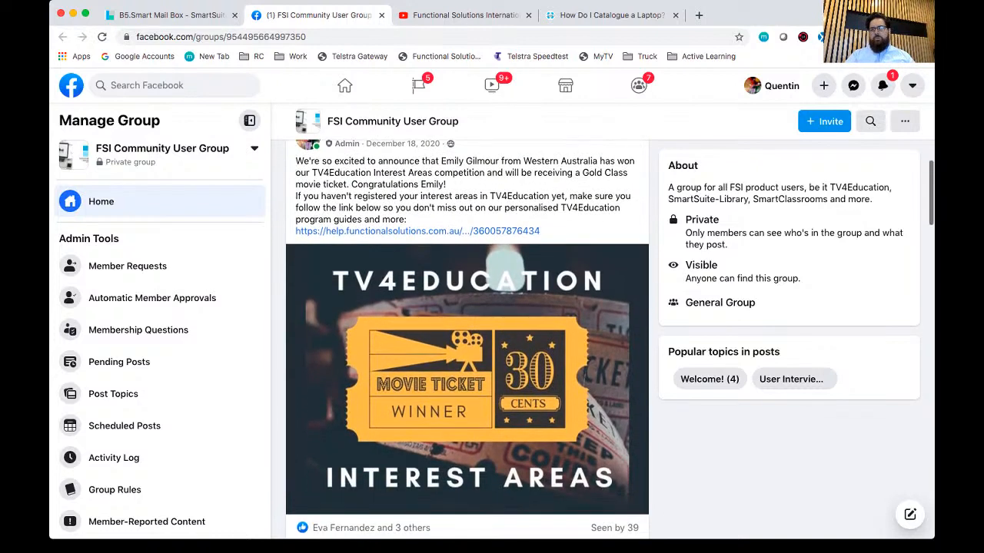
scroll(467, 338, "up", 1)
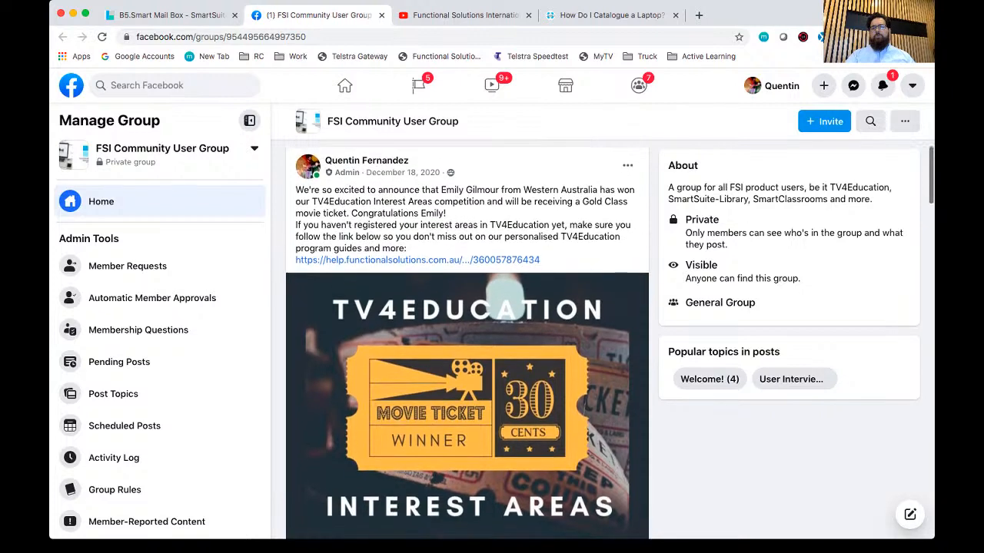
scroll(468, 339, "up", 1)
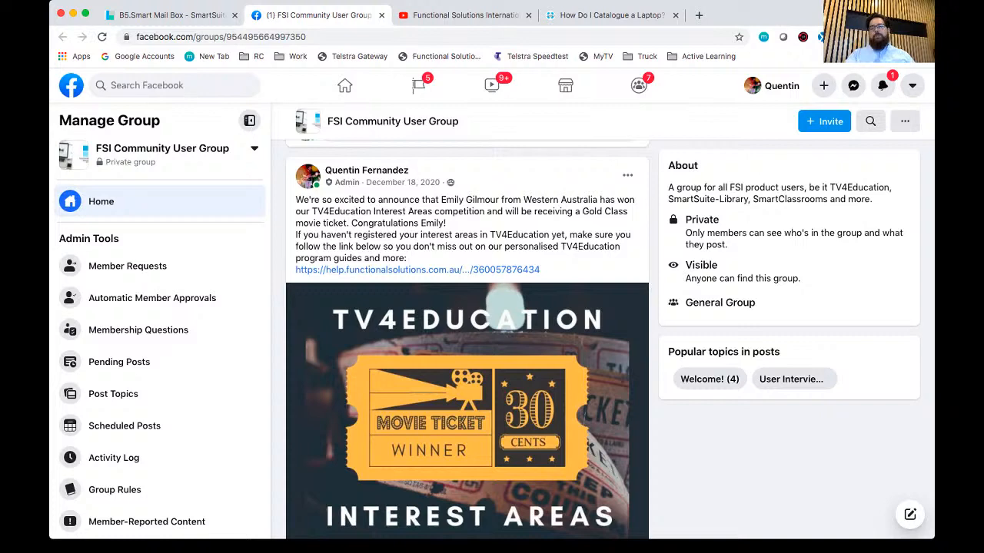
scroll(467, 339, "up", 10)
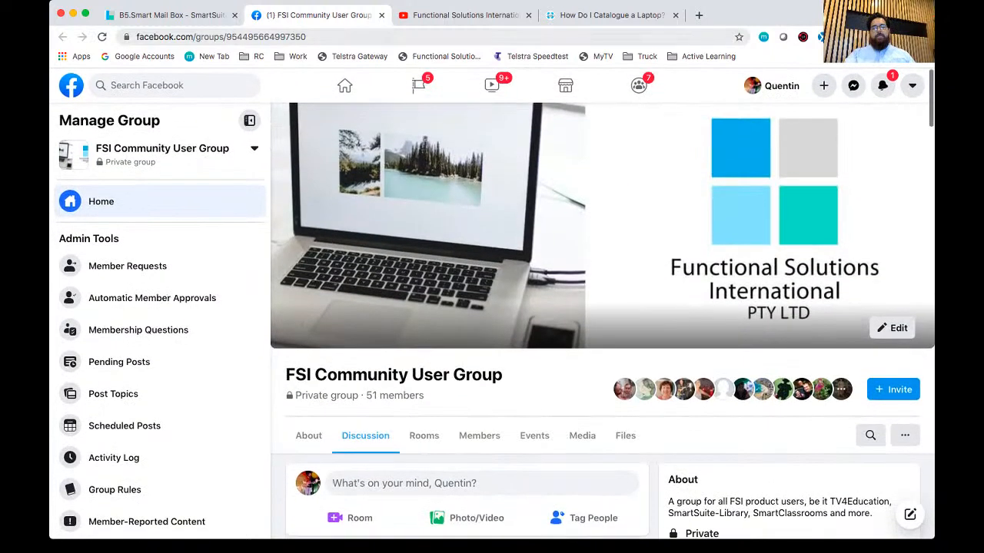
Step: Return to the library system and open the Quick Start Guide from its support resources
left_click(172, 16)
mouse_move(123, 339)
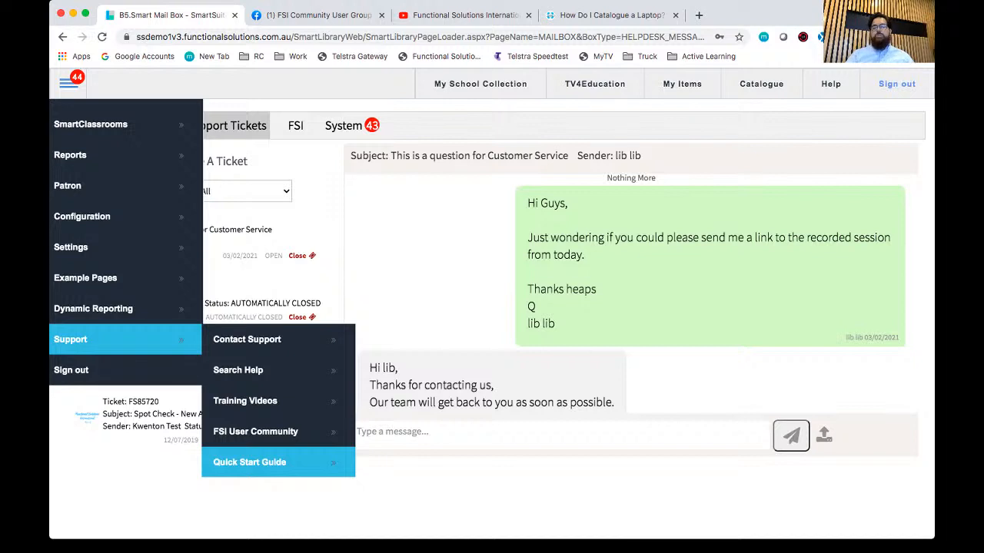
left_click(249, 462)
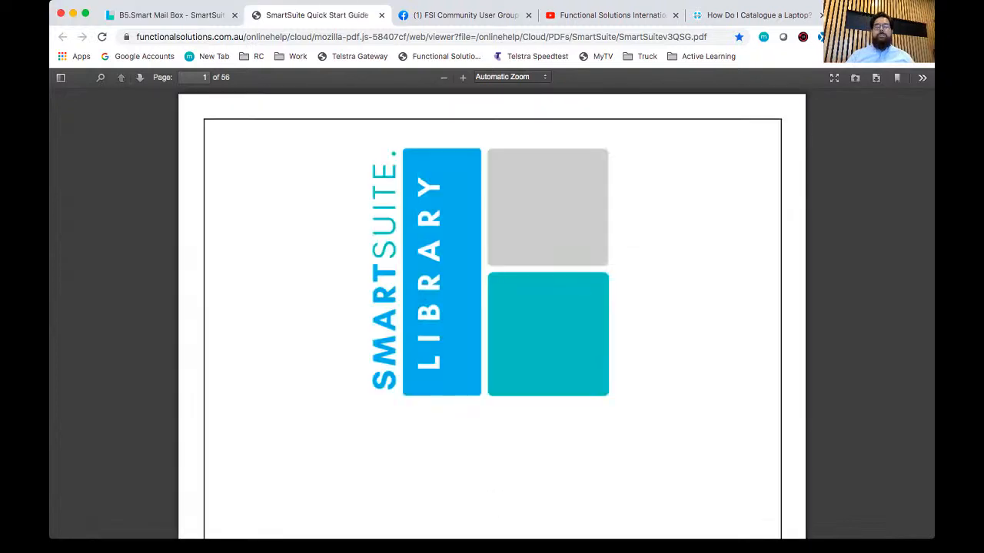
Step: Examine the Quick Start Guide's table of contents from Catalogue through Stocktake and User Management, and return to its beginning
scroll(492, 307, "down", 10)
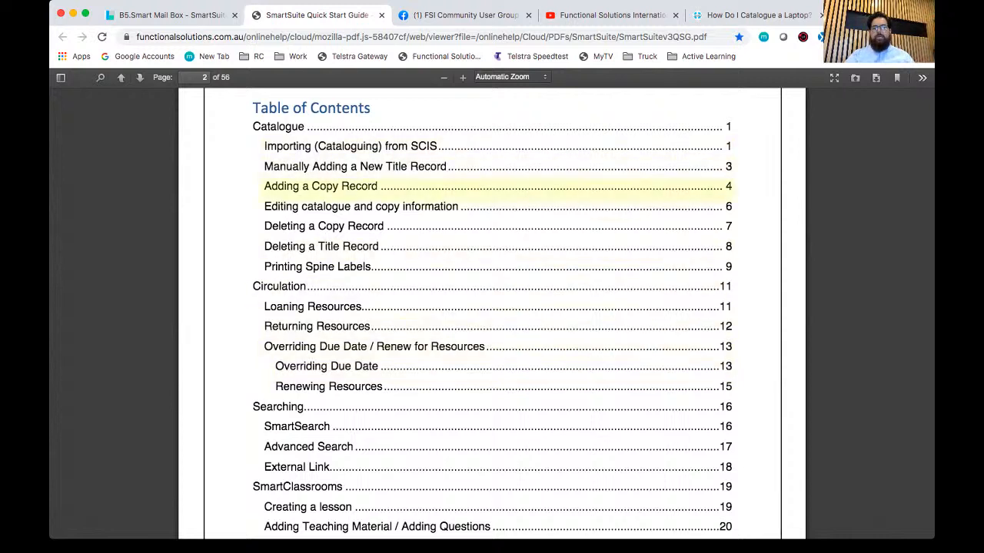
scroll(346, 226, "down", 1)
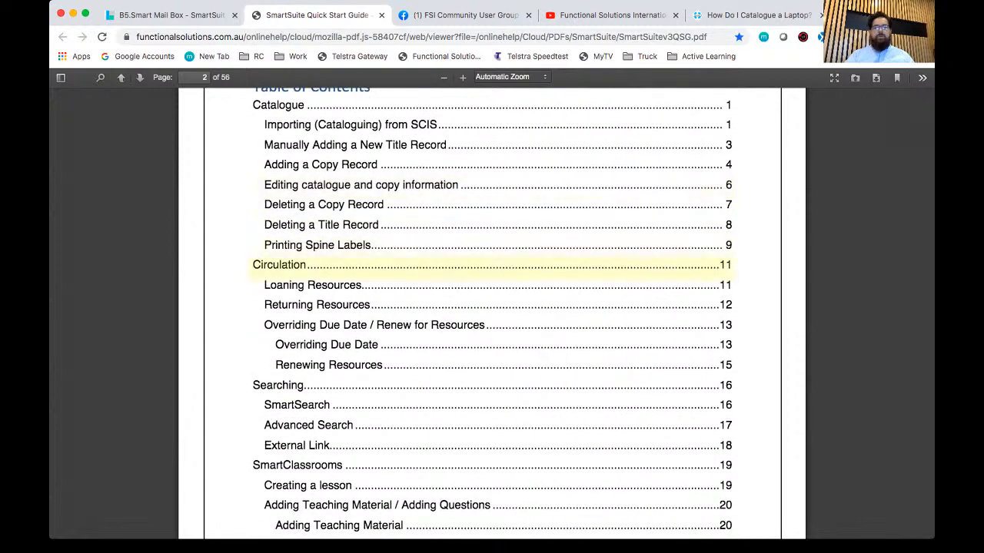
scroll(331, 245, "down", 3)
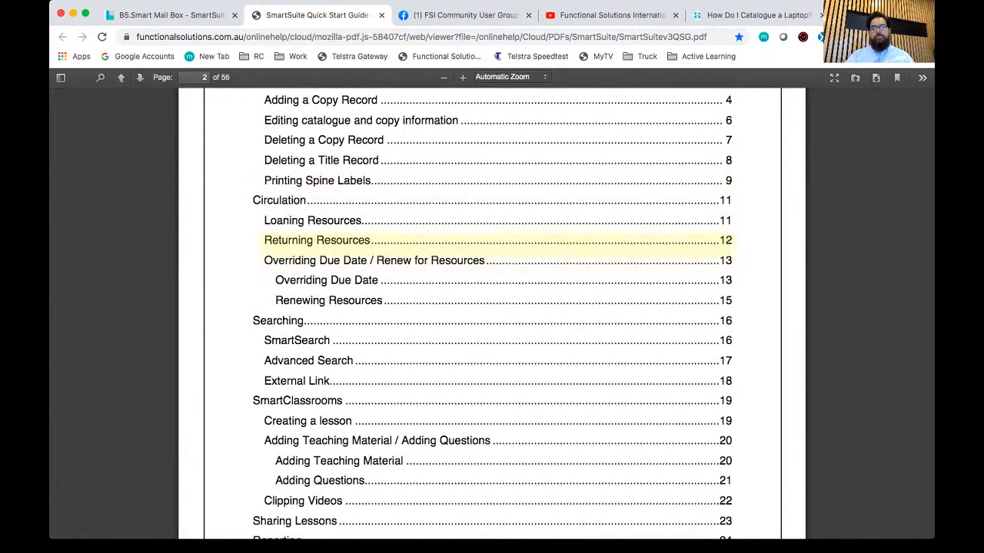
scroll(323, 241, "down", 6)
scroll(323, 231, "down", 2)
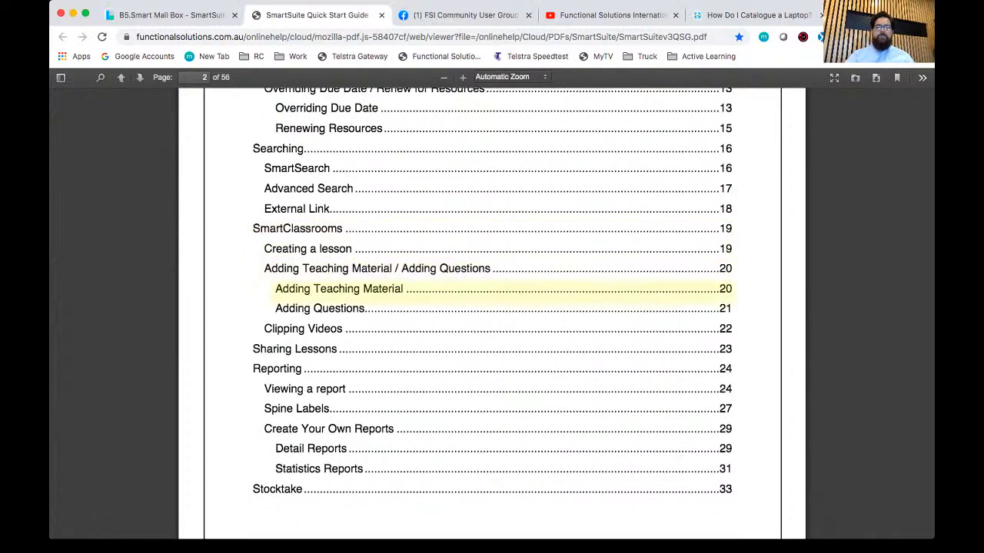
scroll(330, 265, "down", 3)
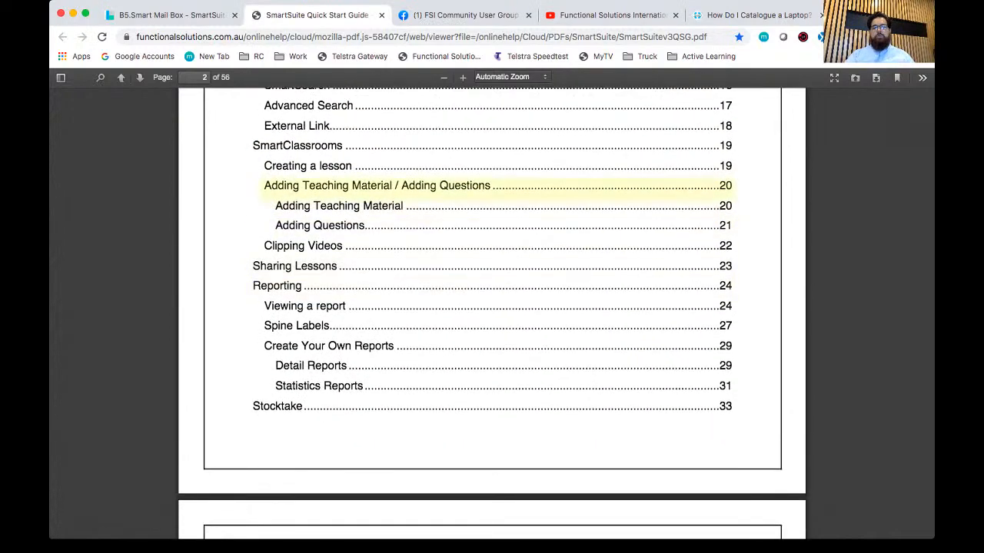
scroll(323, 192, "down", 4)
scroll(307, 208, "down", 9)
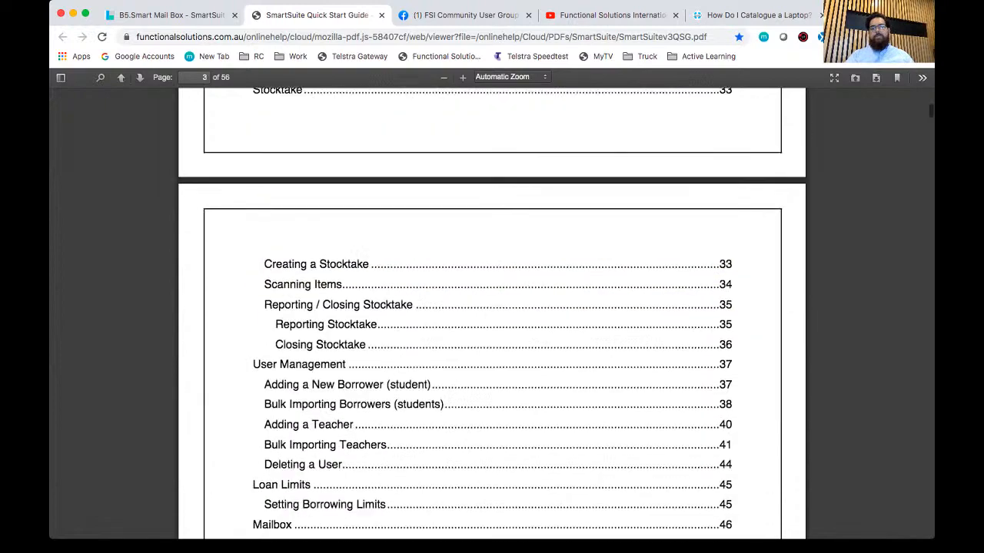
scroll(308, 250, "up", 20)
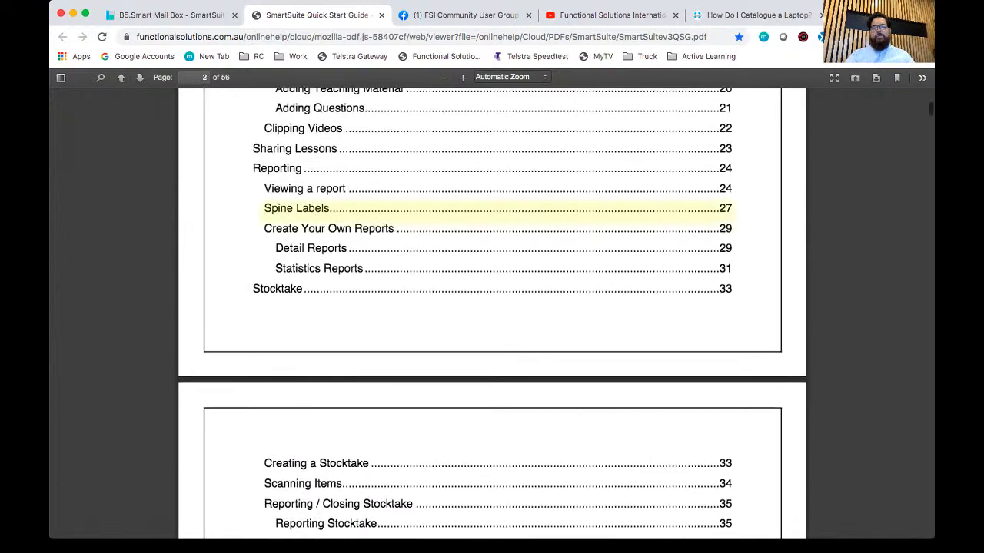
scroll(323, 231, "up", 4)
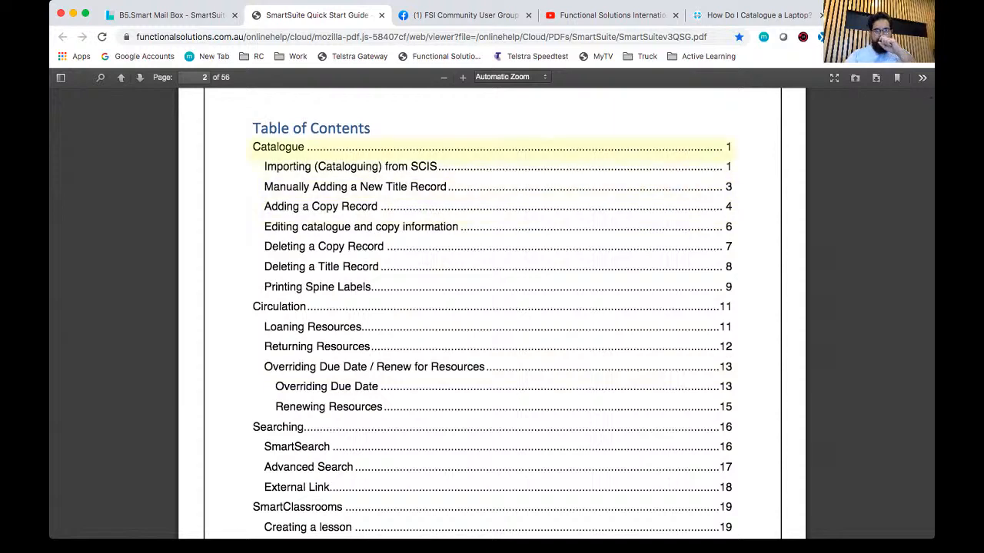
Step: Follow the Catalogue entry in the table of contents and read on to the section Manually Adding a New Title Record
left_click(308, 147)
scroll(492, 308, "down", 15)
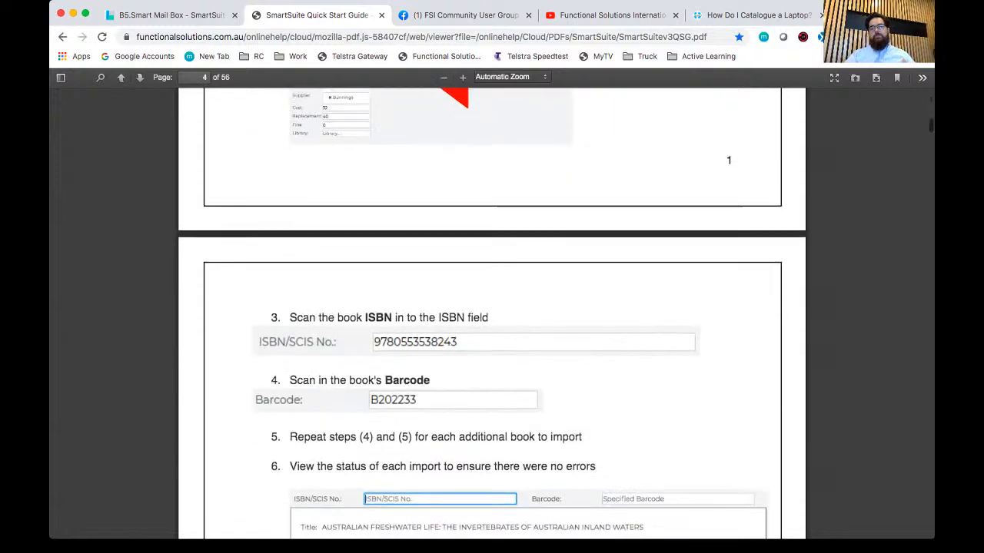
scroll(491, 308, "down", 12)
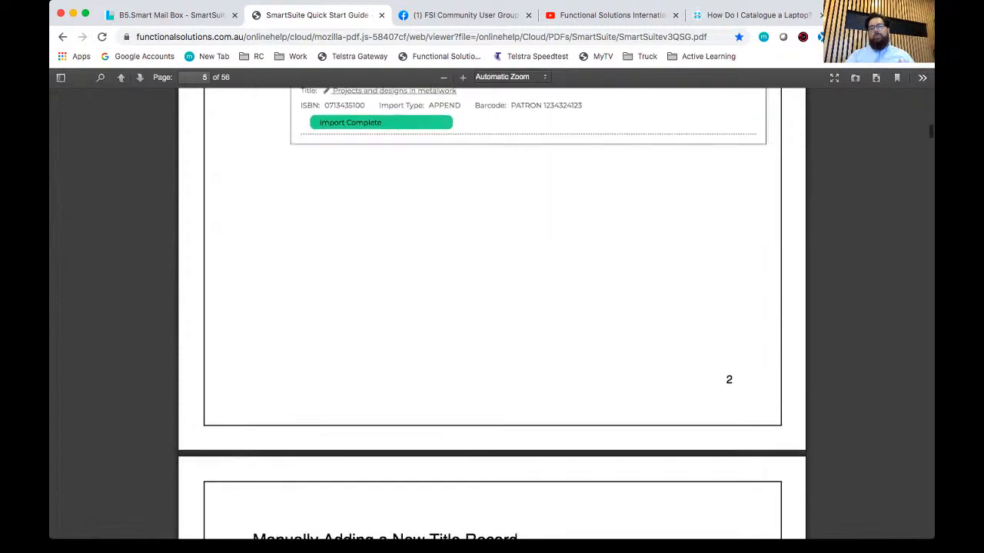
scroll(343, 537, "down", 3)
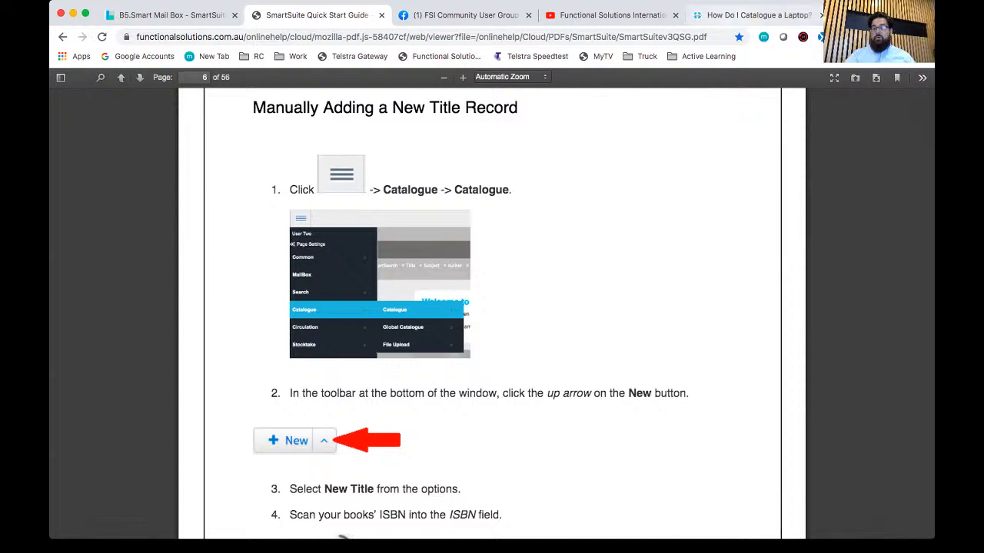
Step: Compare the article "How Do I Catalogue a Laptop?" with the guide's title record instructions and return to the library system's support tickets
left_click(757, 15)
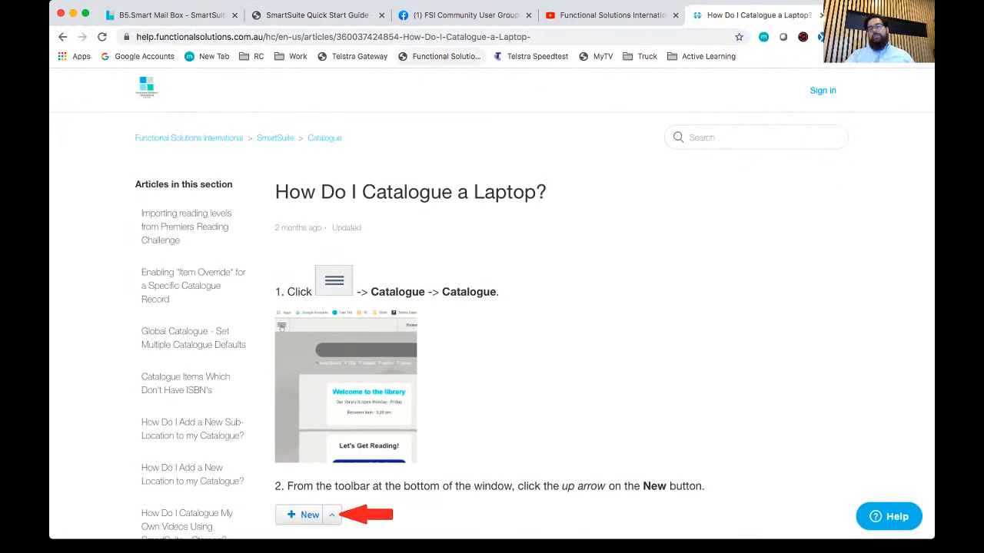
left_click(345, 15)
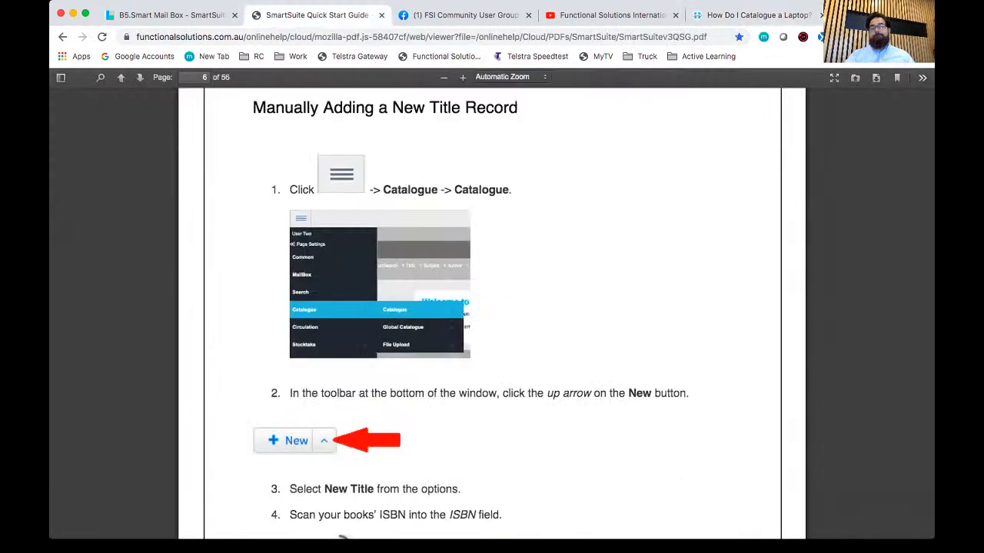
left_click(171, 15)
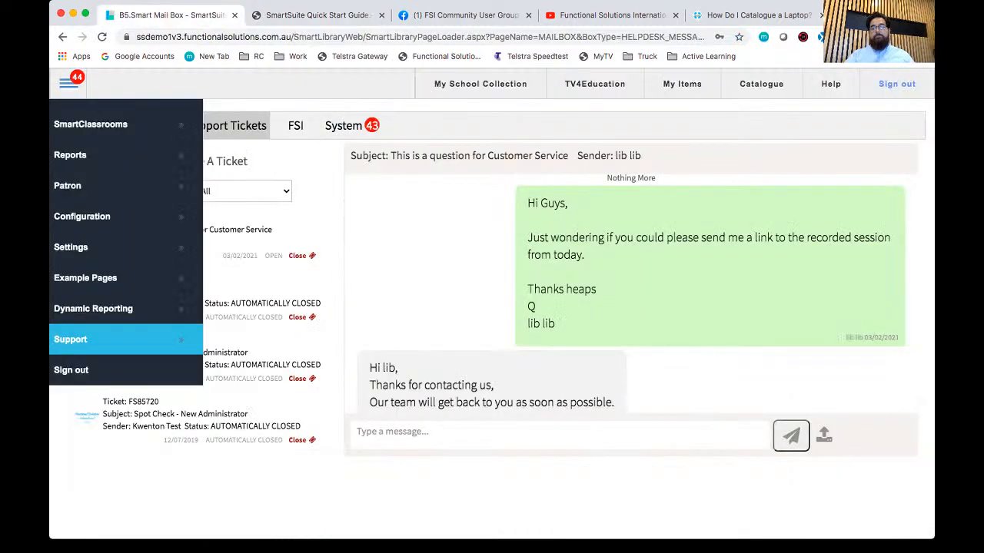